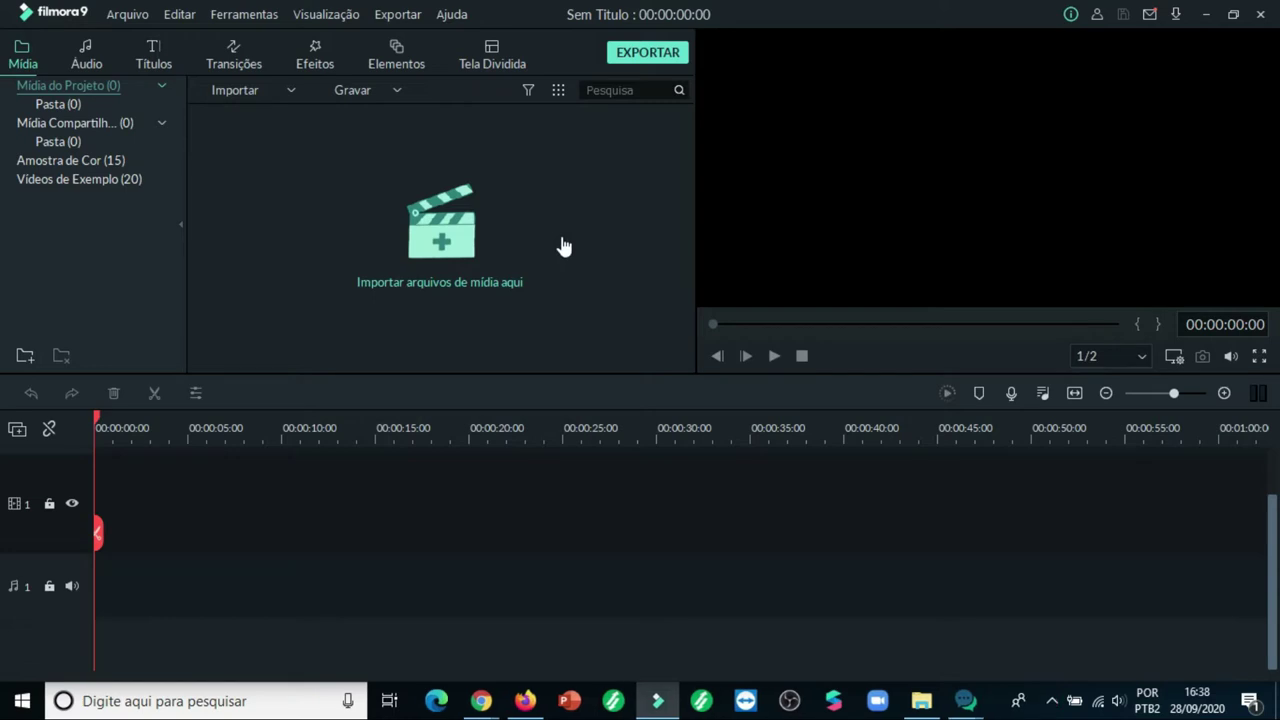
Step: Import the Instagram-Icon image and the PORQUE MEU INSTAGRAM NÃO ATUALIZA video from Área de Trabalho, accepting proxy file creation
left_click(288, 91)
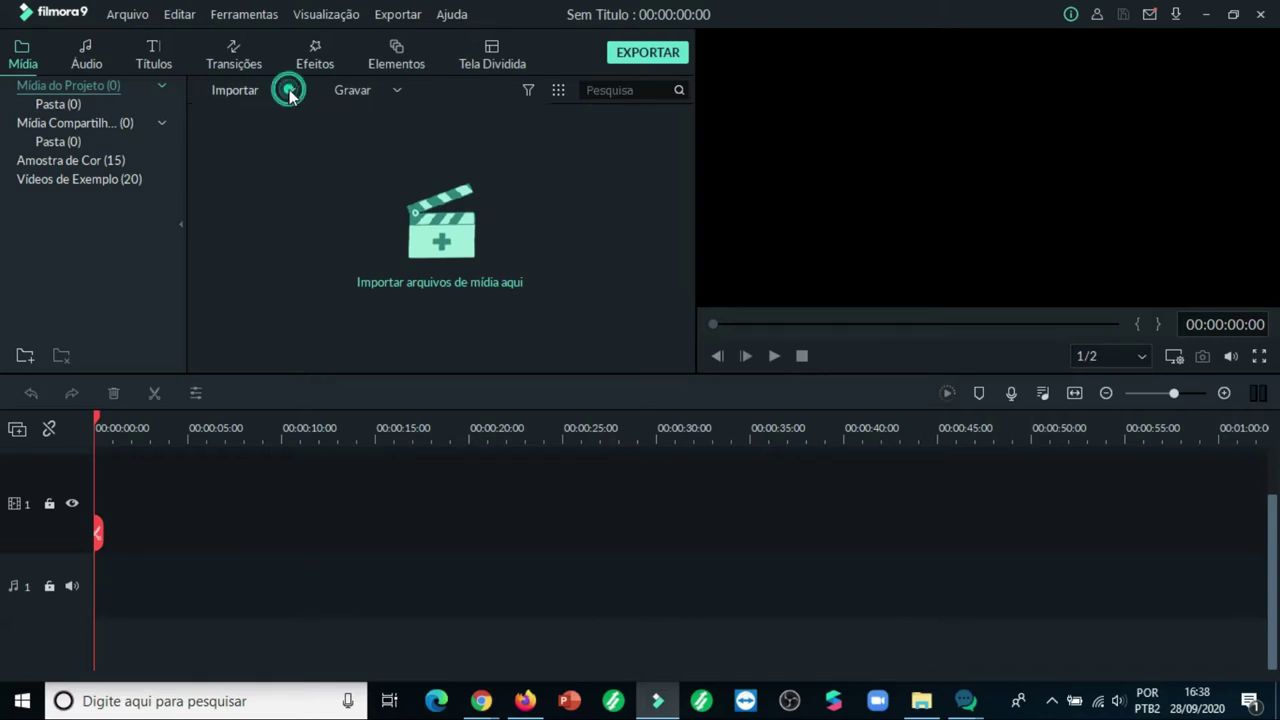
left_click(290, 116)
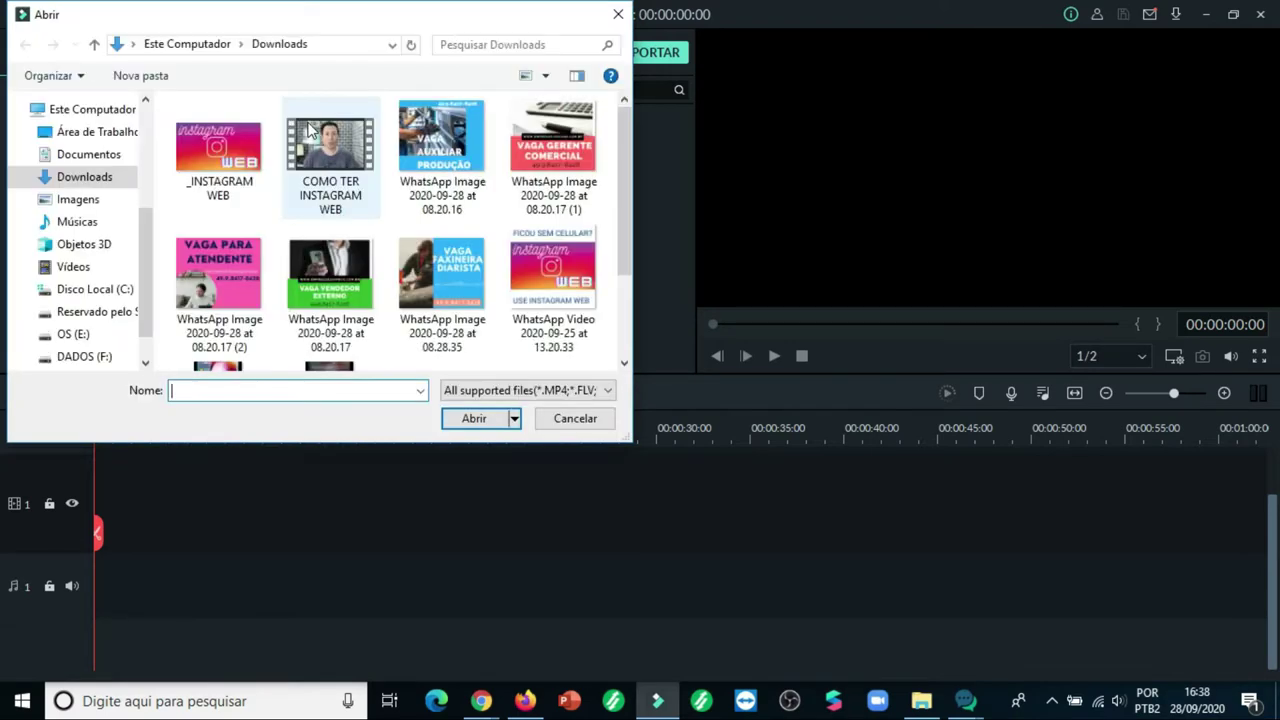
left_click(343, 197)
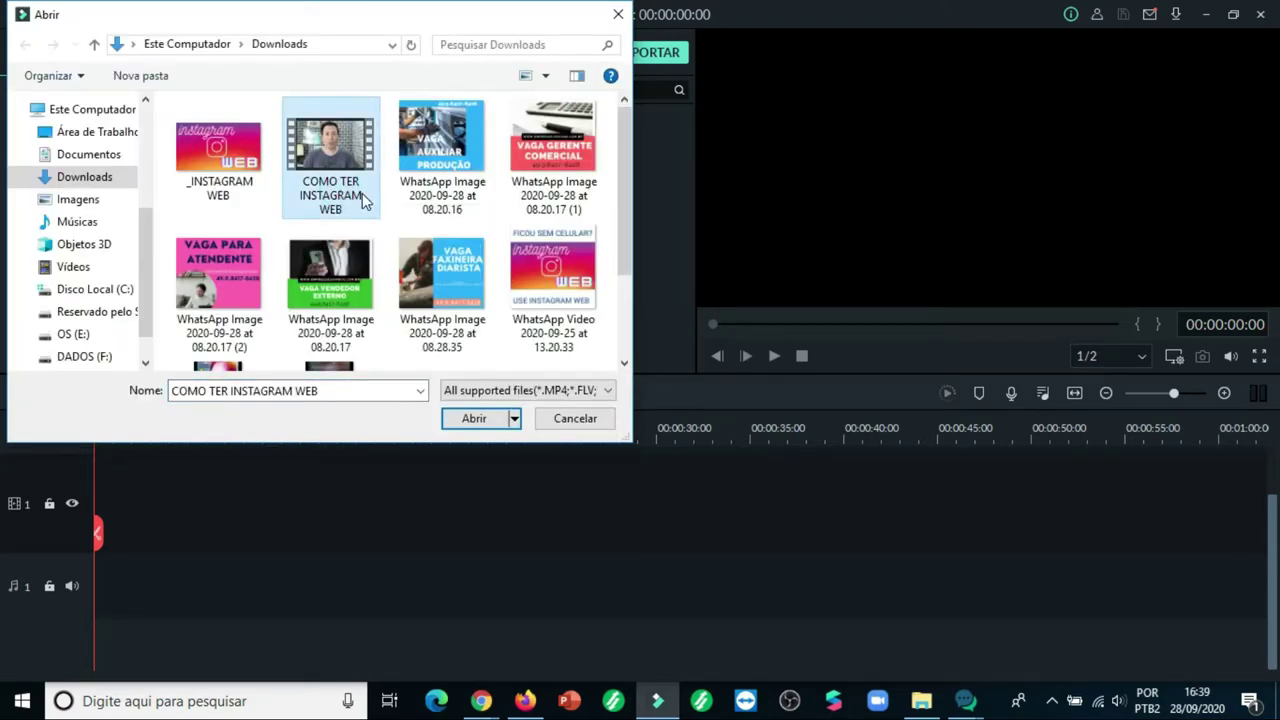
left_click(95, 111)
left_click(100, 131)
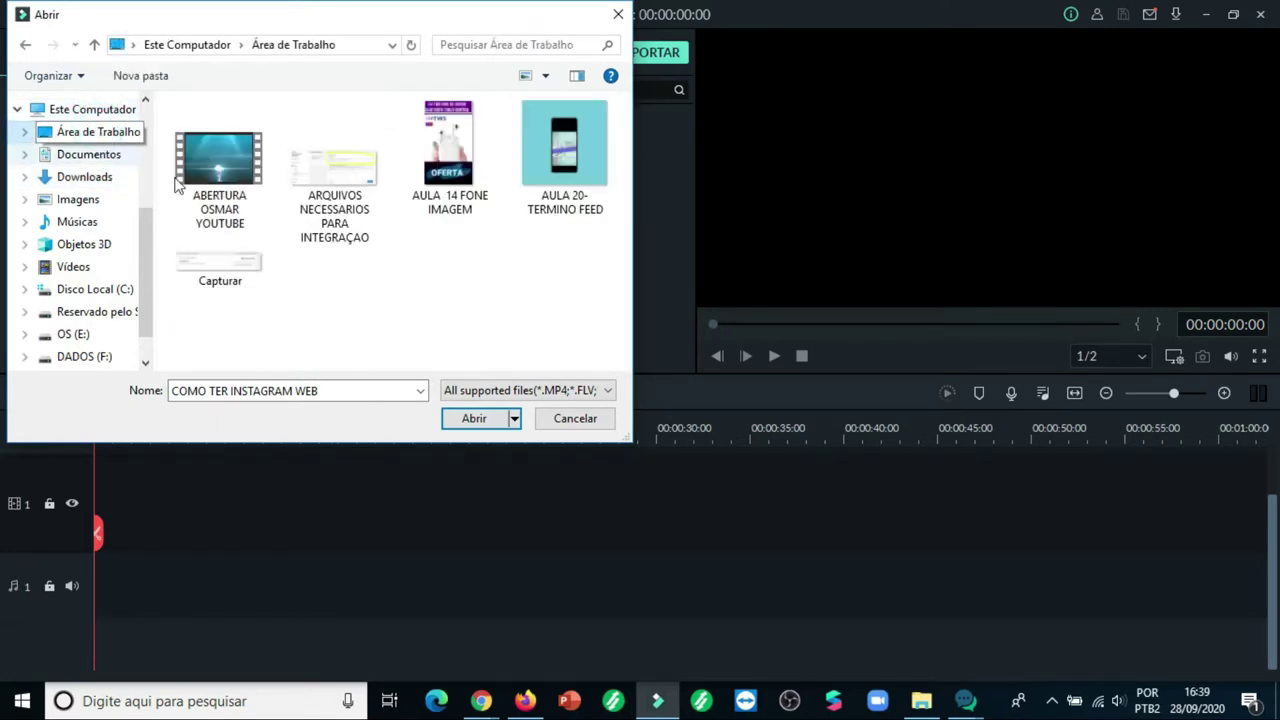
left_click(350, 338)
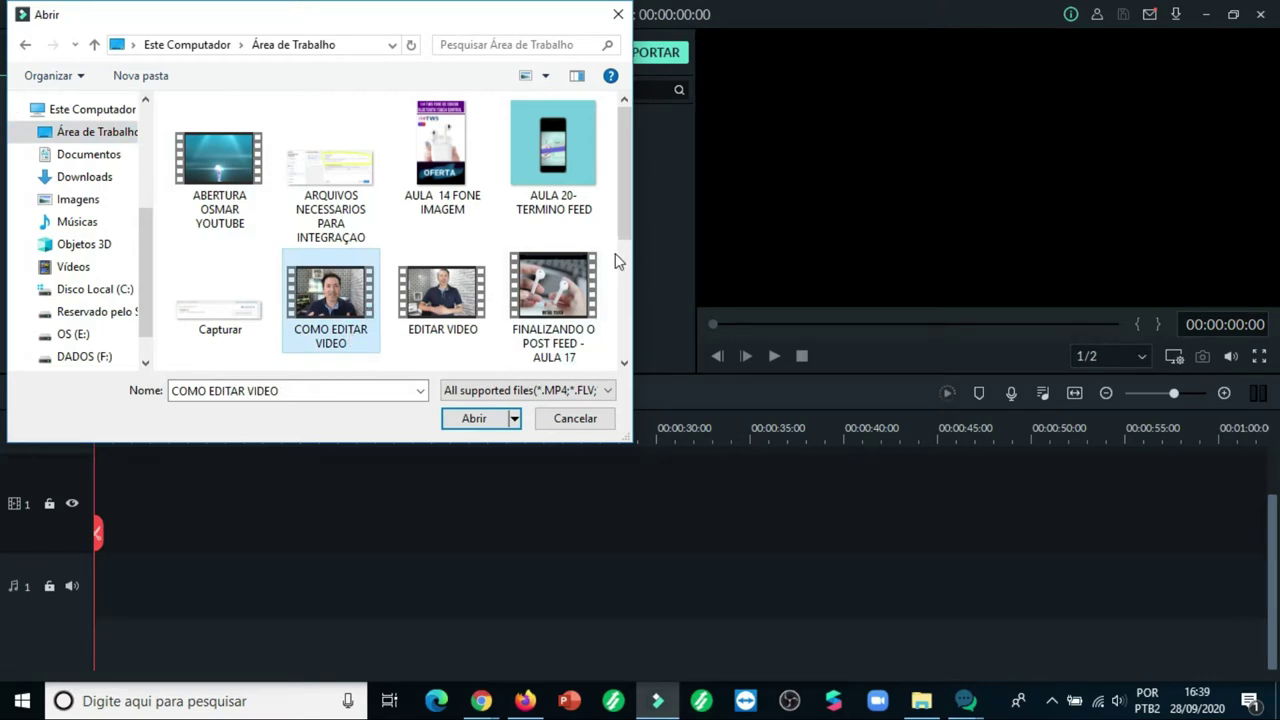
left_click_drag(620, 232, 622, 293)
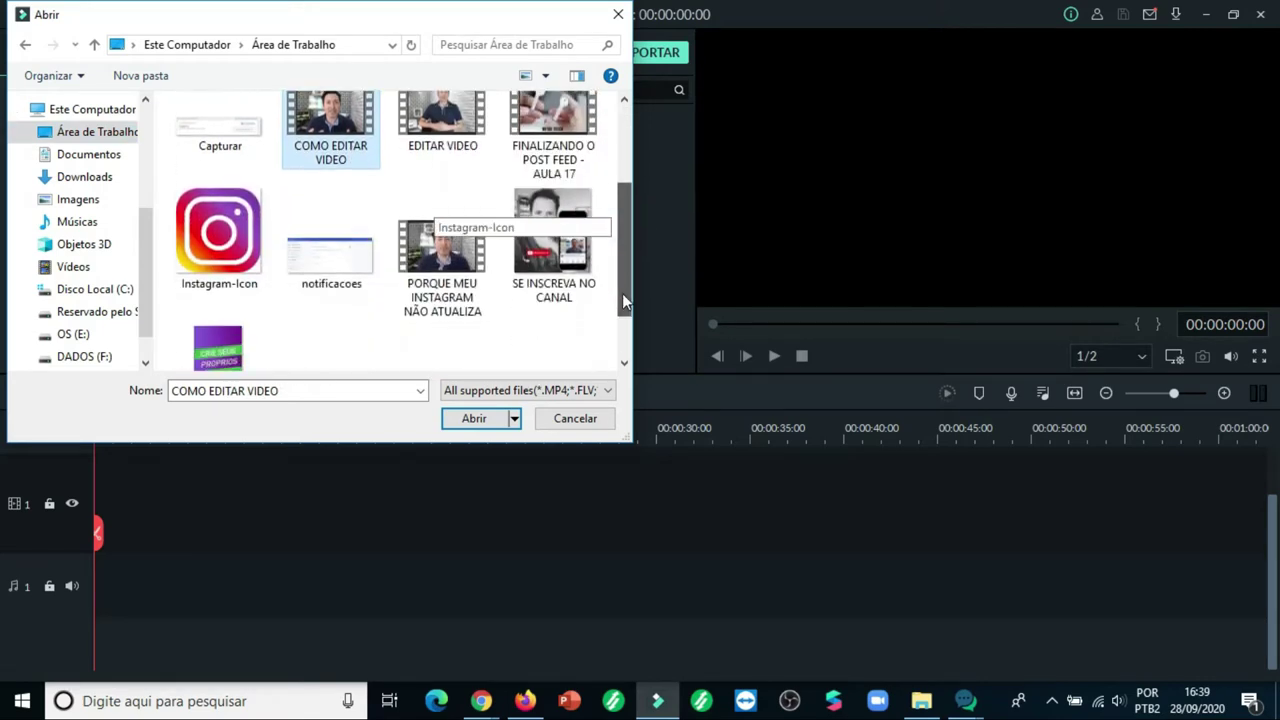
left_click(447, 308)
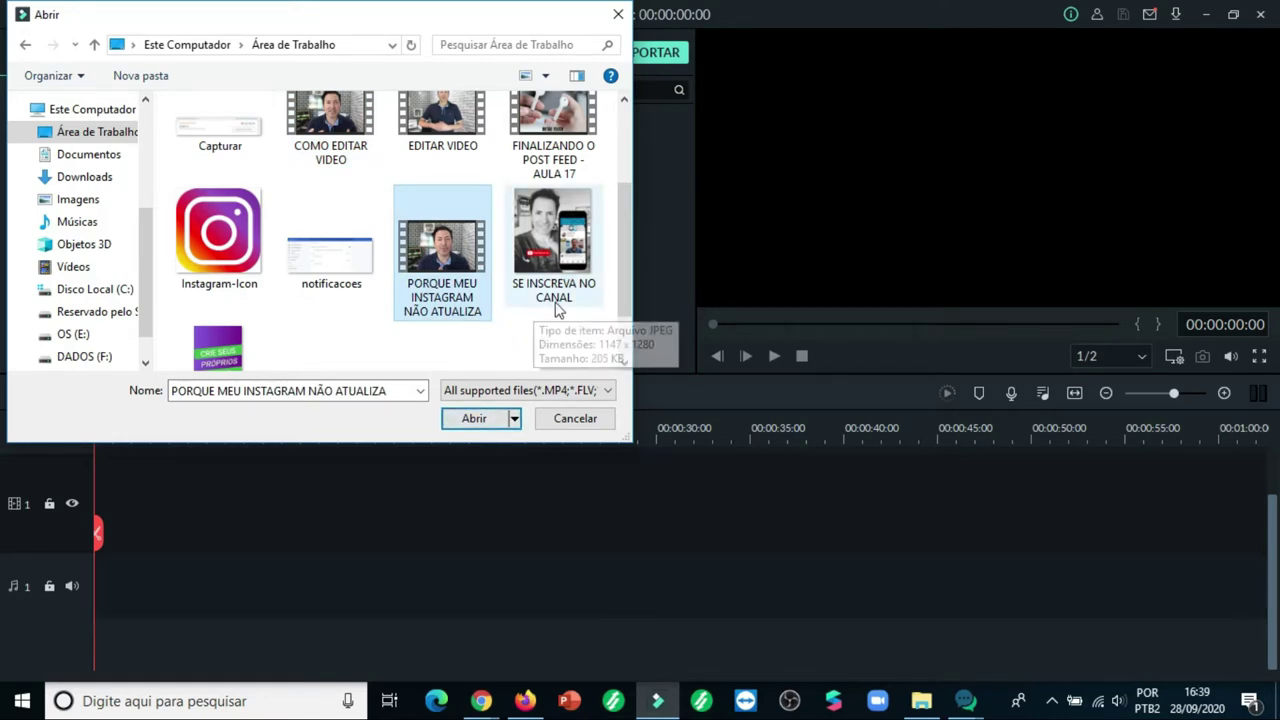
left_click(220, 250, "ctrl")
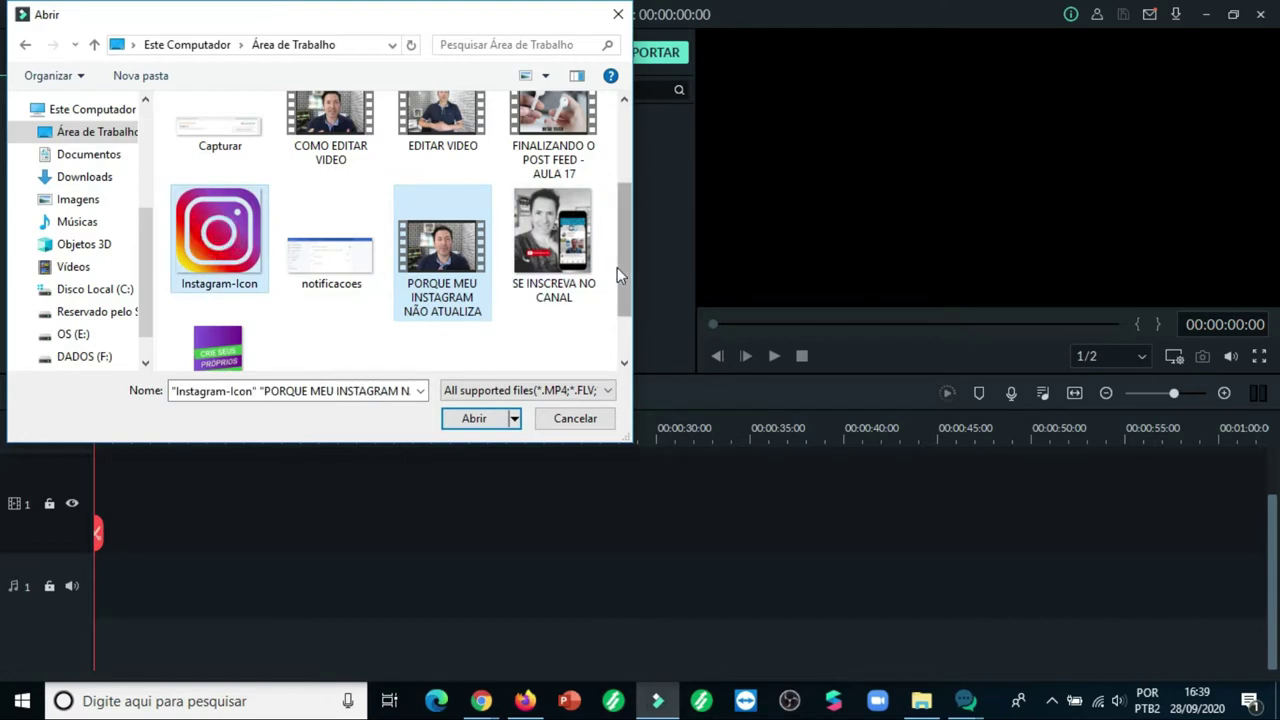
mouse_move(623, 266)
left_mouse_down()
mouse_move(623, 176)
mouse_move(621, 251)
left_mouse_up()
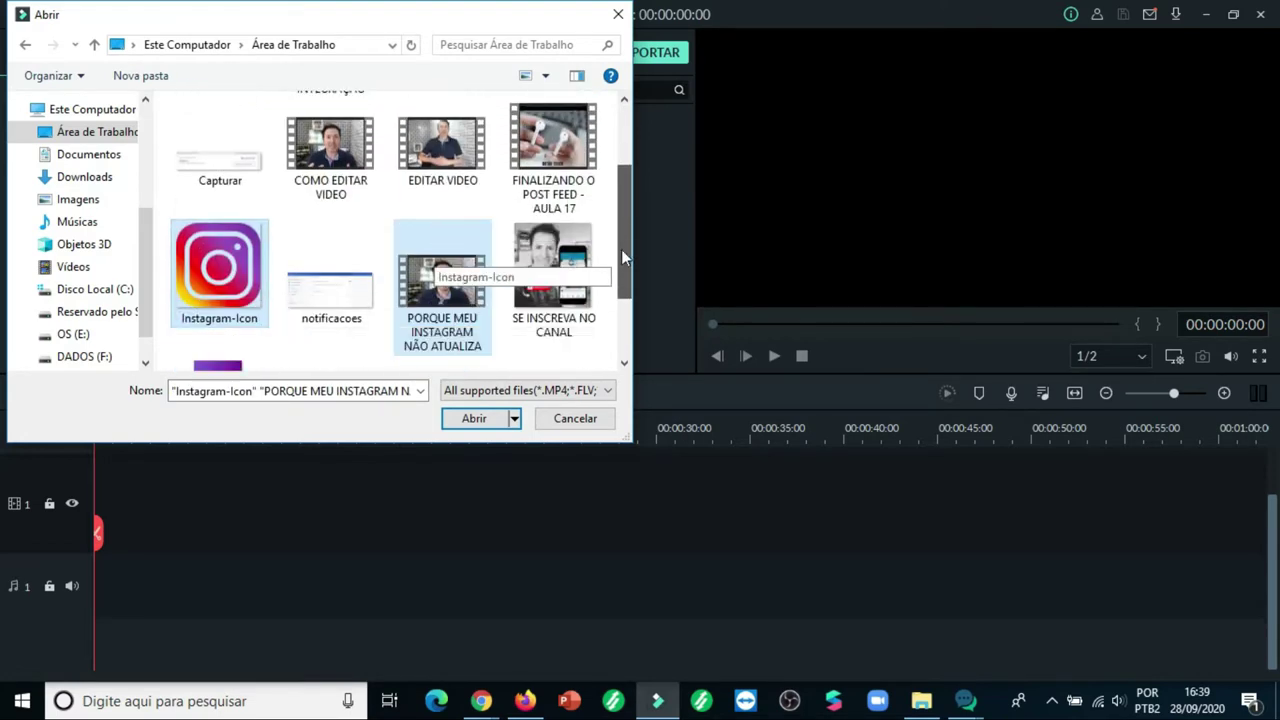
left_click(495, 418)
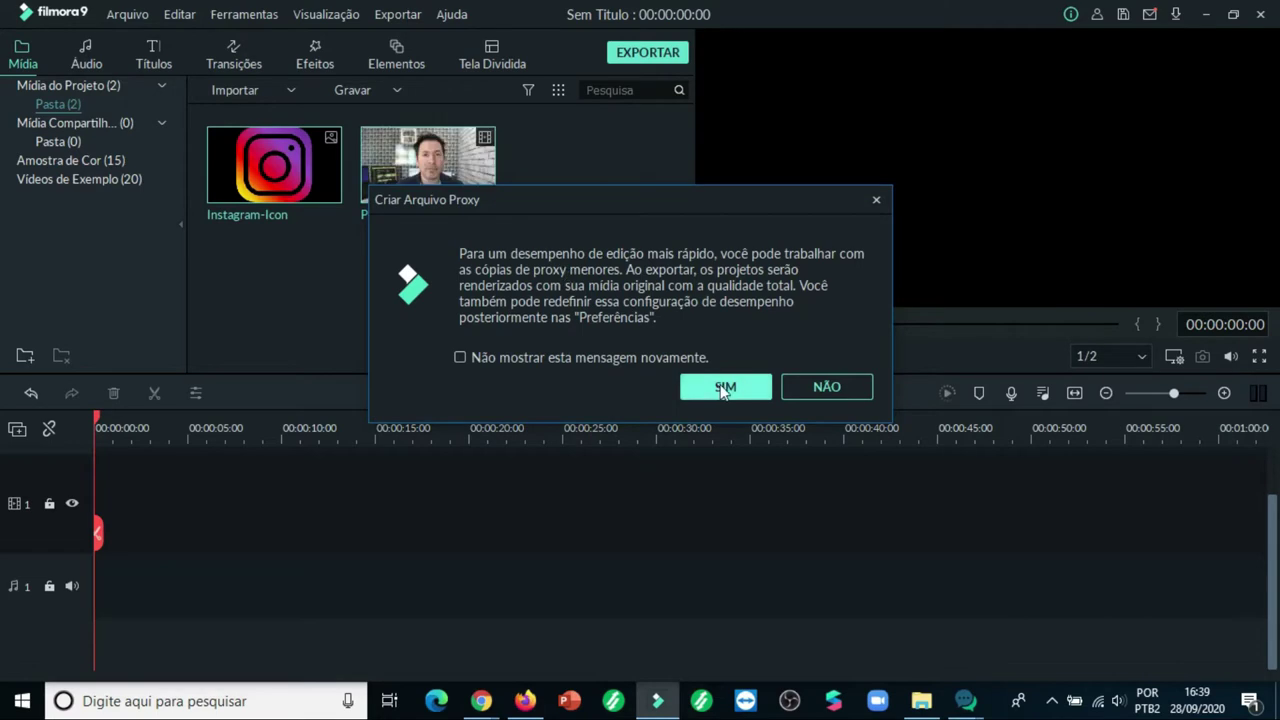
left_click(725, 387)
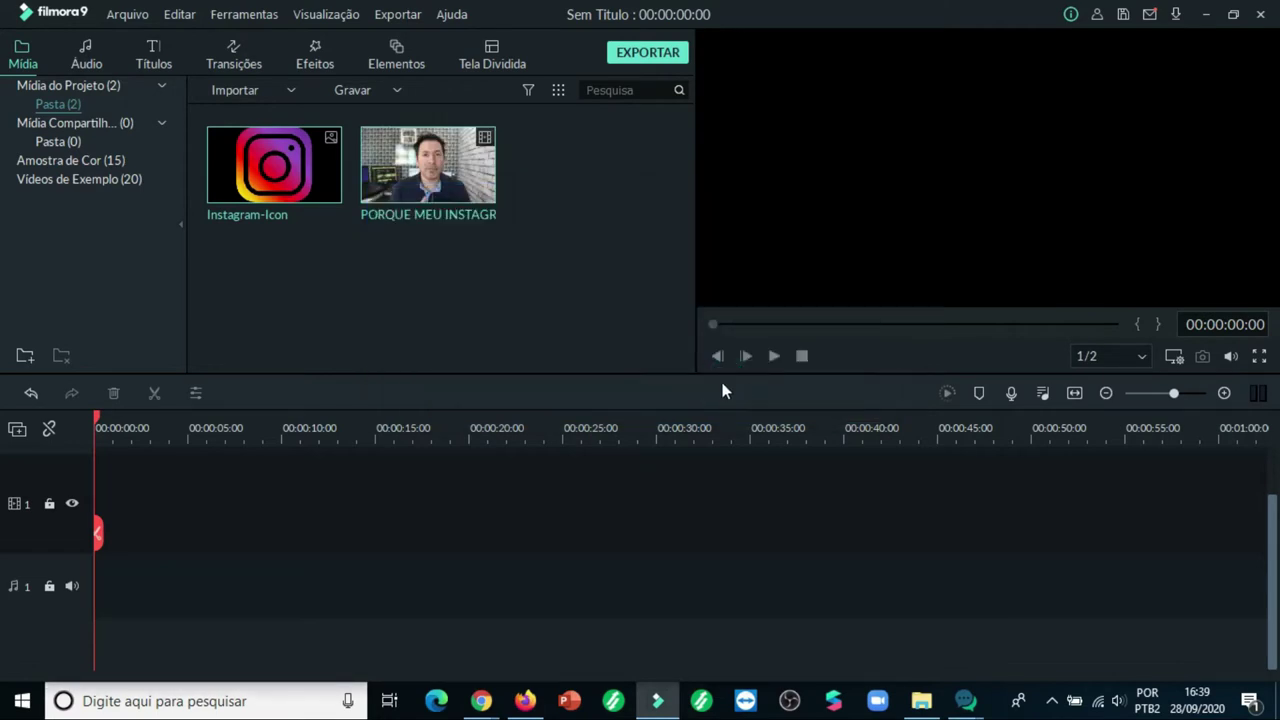
Step: Import the WhatsApp videos 2020-09-28 at 16.10.56 and 16.12.28 from Downloads, accepting proxy file creation
left_click(288, 88)
left_click(297, 115)
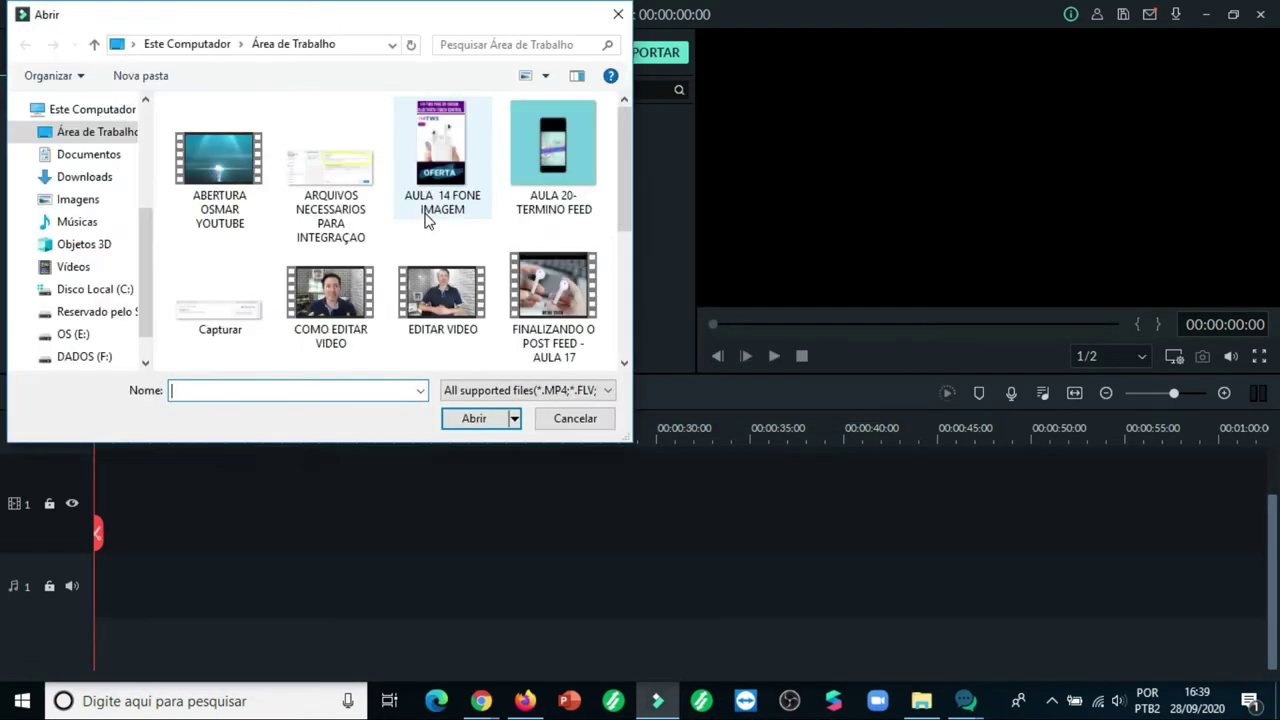
scroll(477, 232, "down", 3)
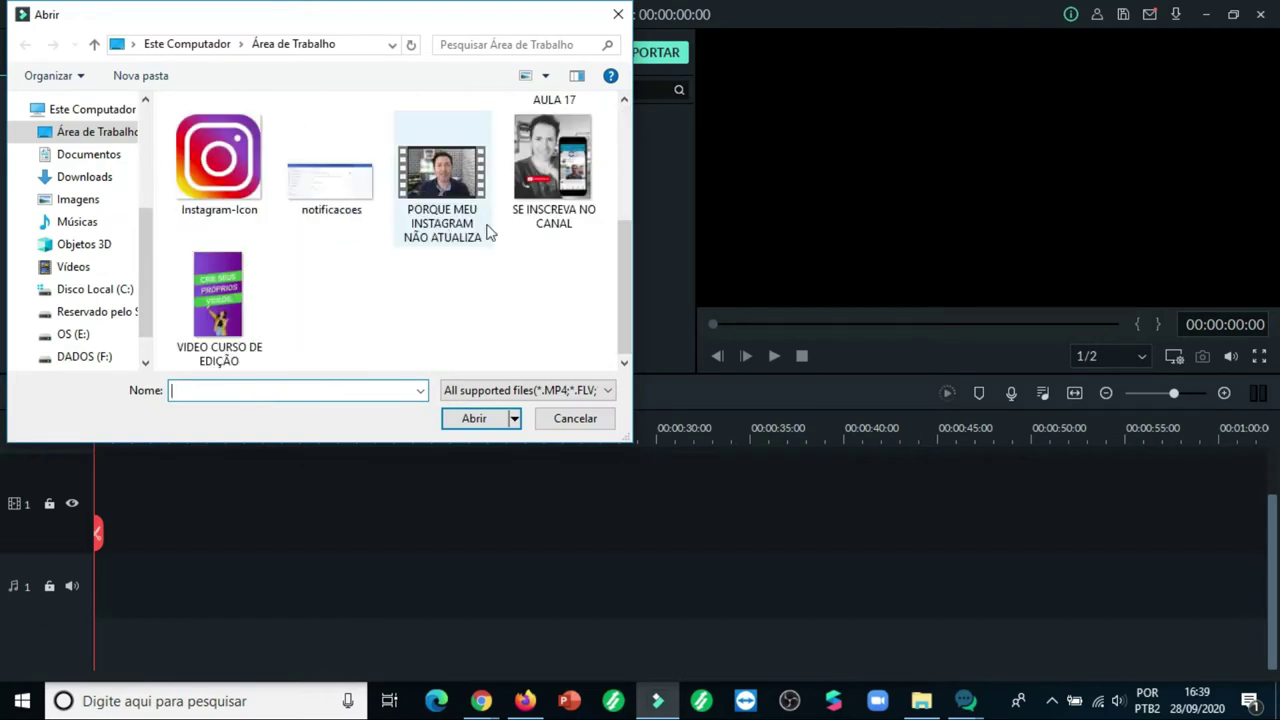
scroll(490, 236, "up", 3)
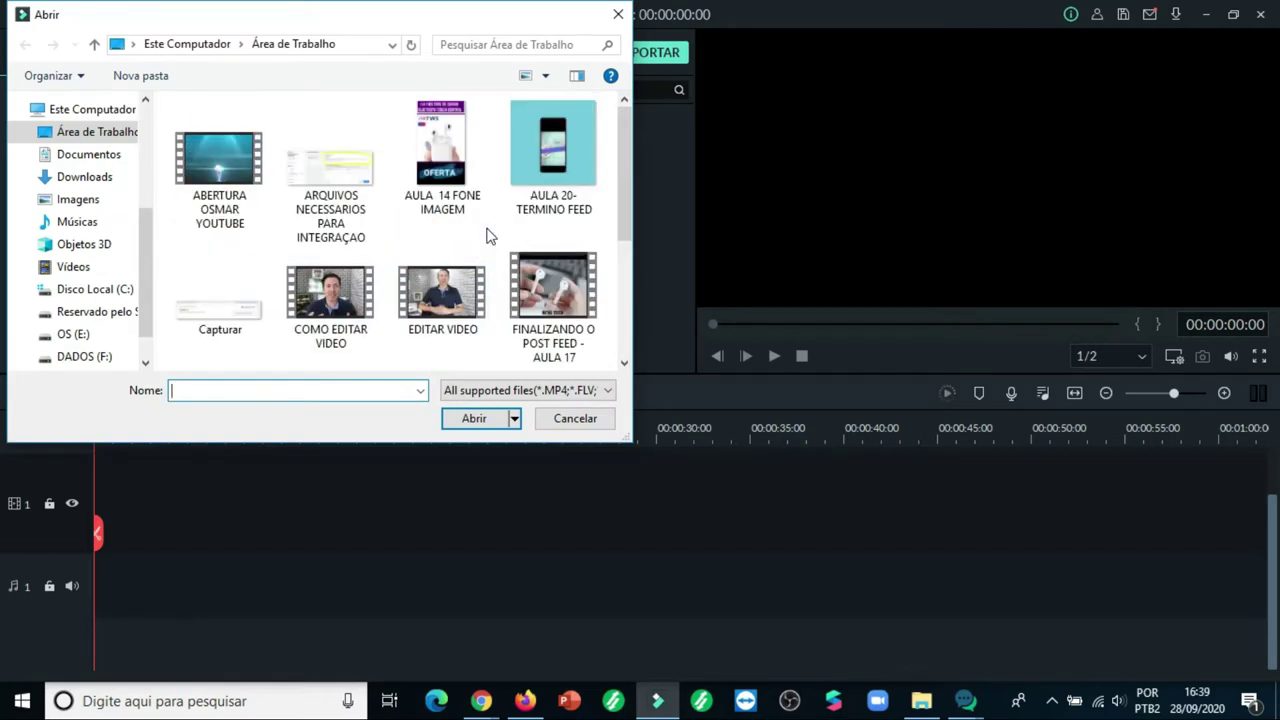
scroll(488, 238, "down", 3)
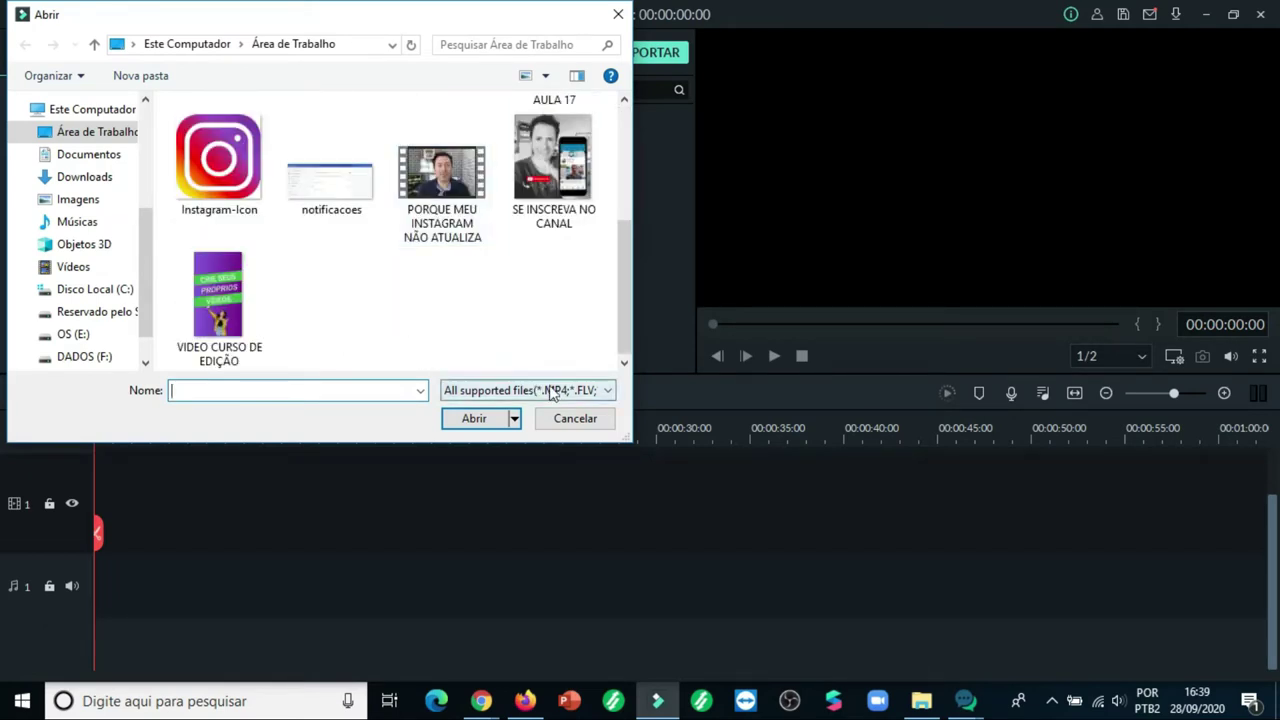
left_click(88, 177)
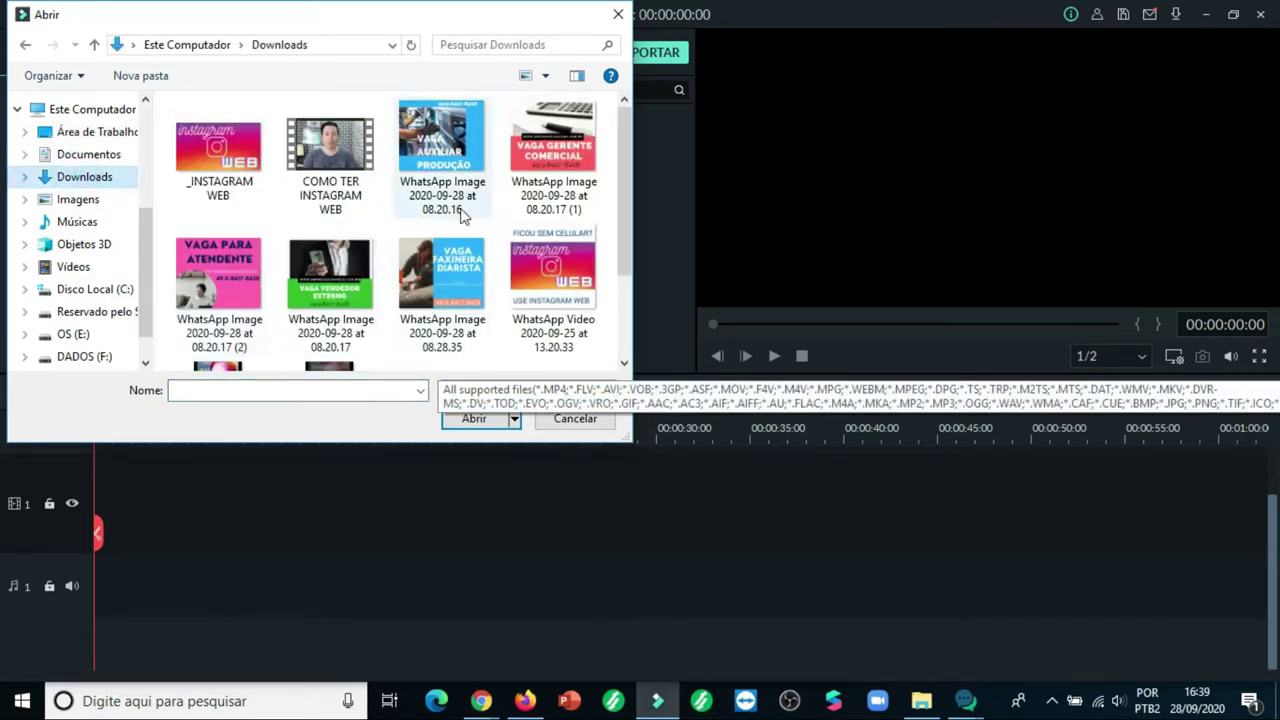
scroll(462, 217, "down", 2)
left_click(330, 300)
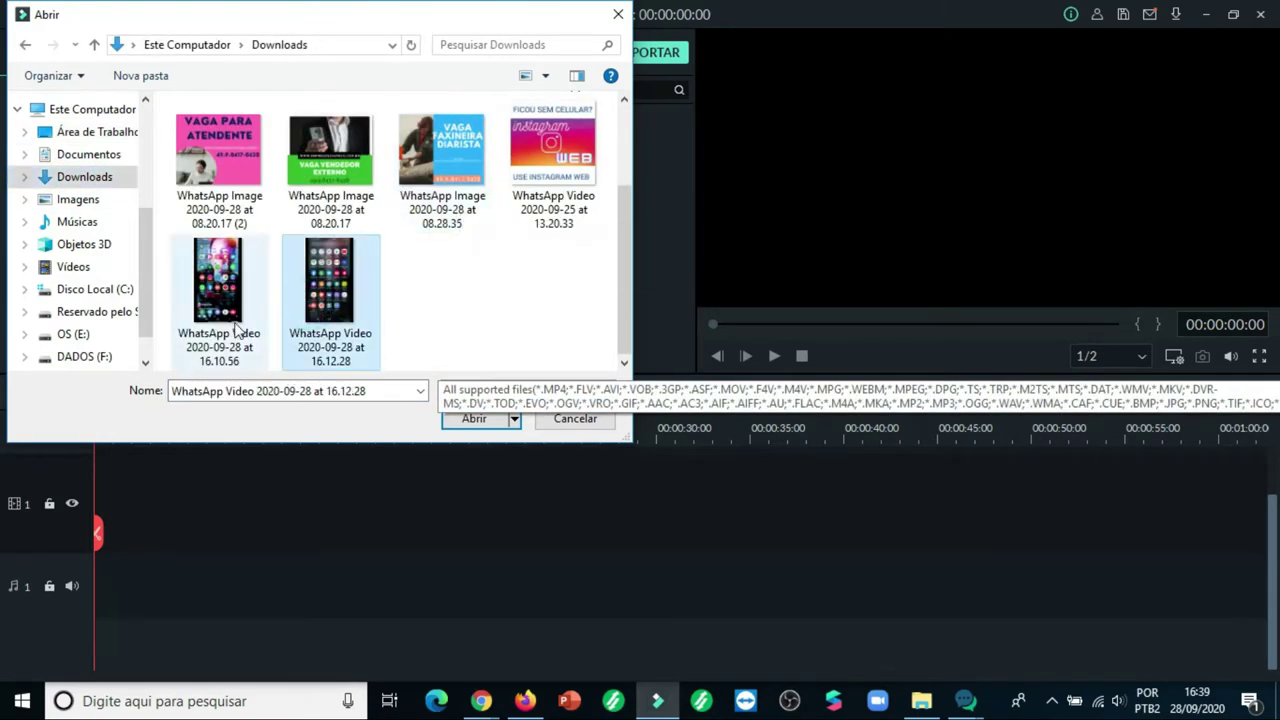
left_click(262, 340, "ctrl")
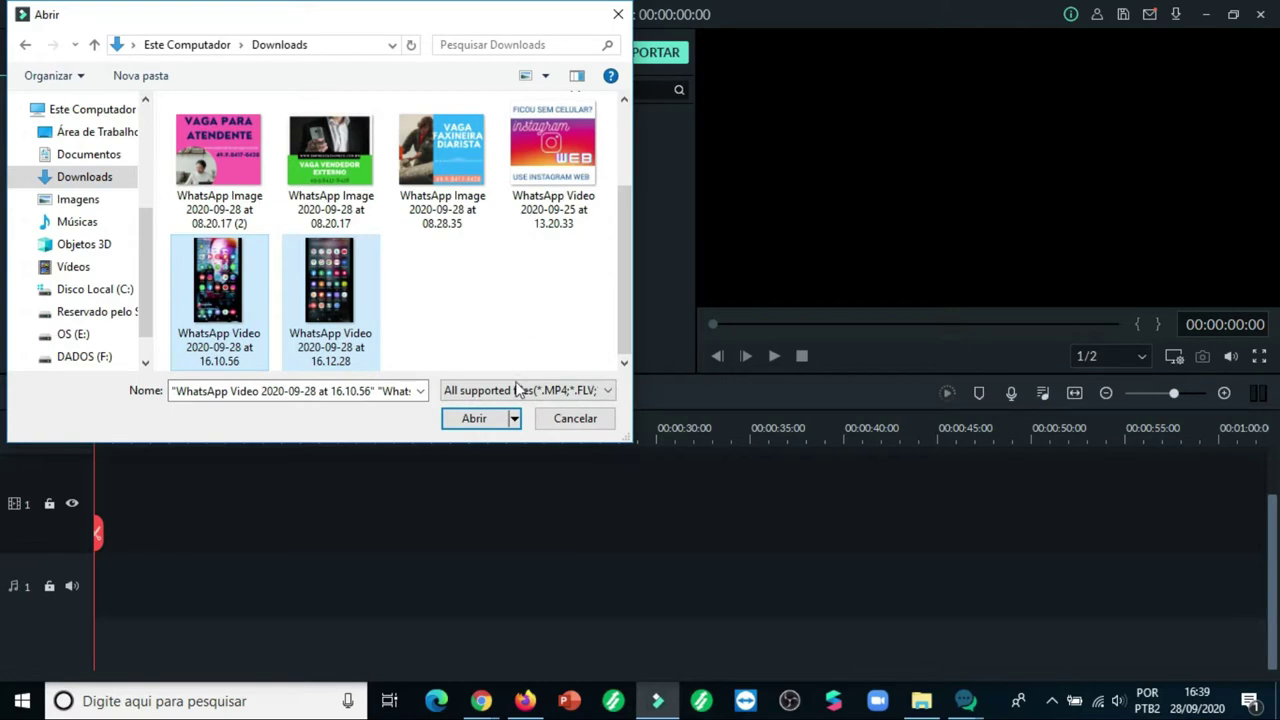
left_click(480, 418)
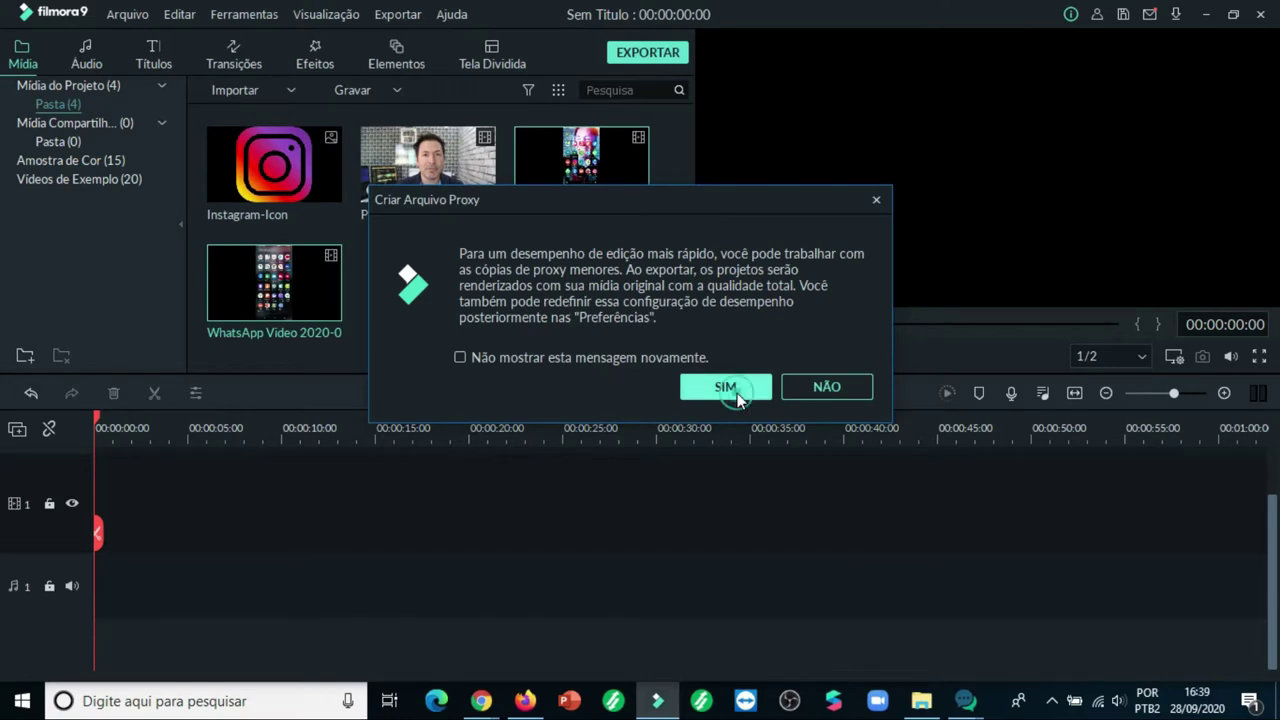
left_click(728, 387)
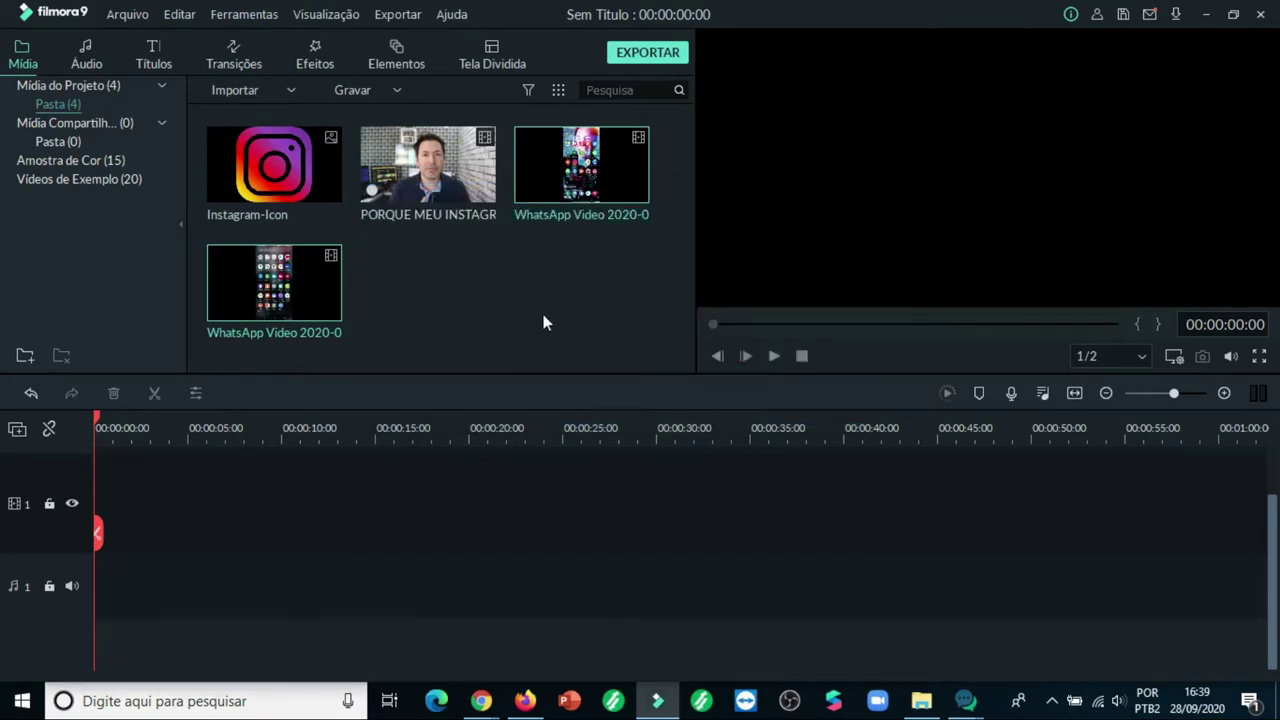
Step: Browse the DADOS (F:) drive for more media to import and select the blue phone mockup image
left_click(293, 92)
left_click(280, 116)
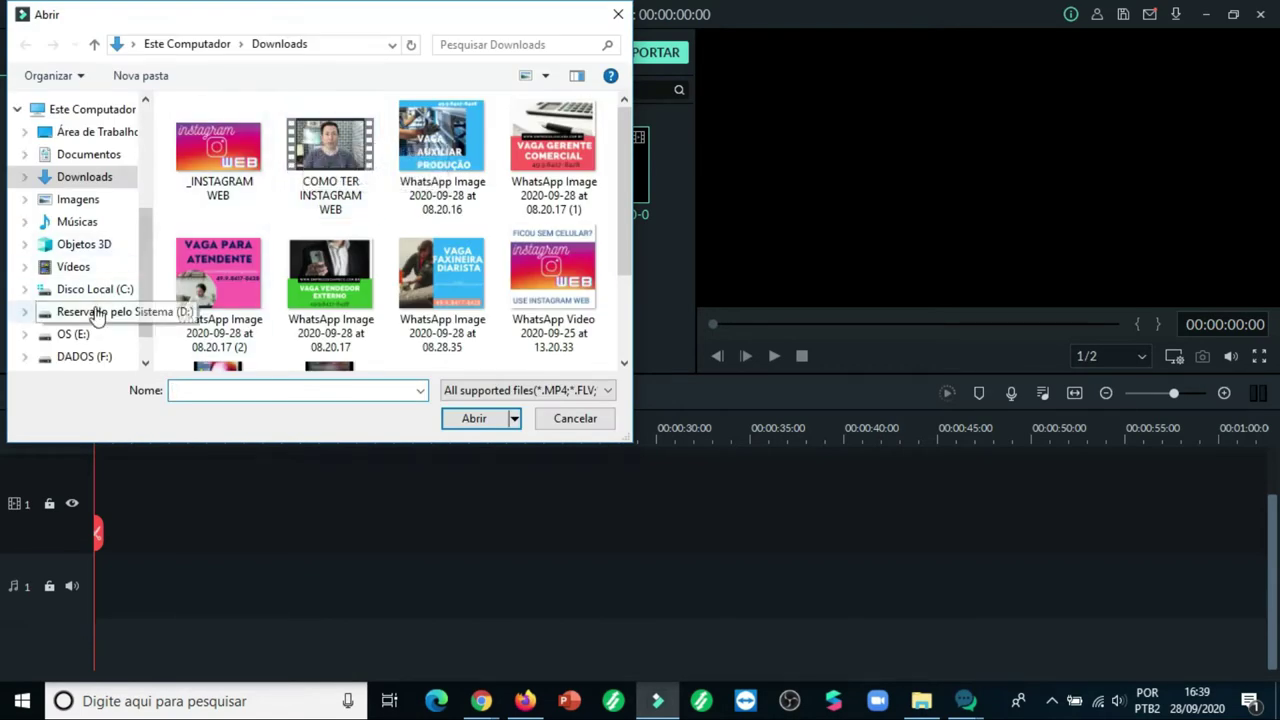
left_click(86, 356)
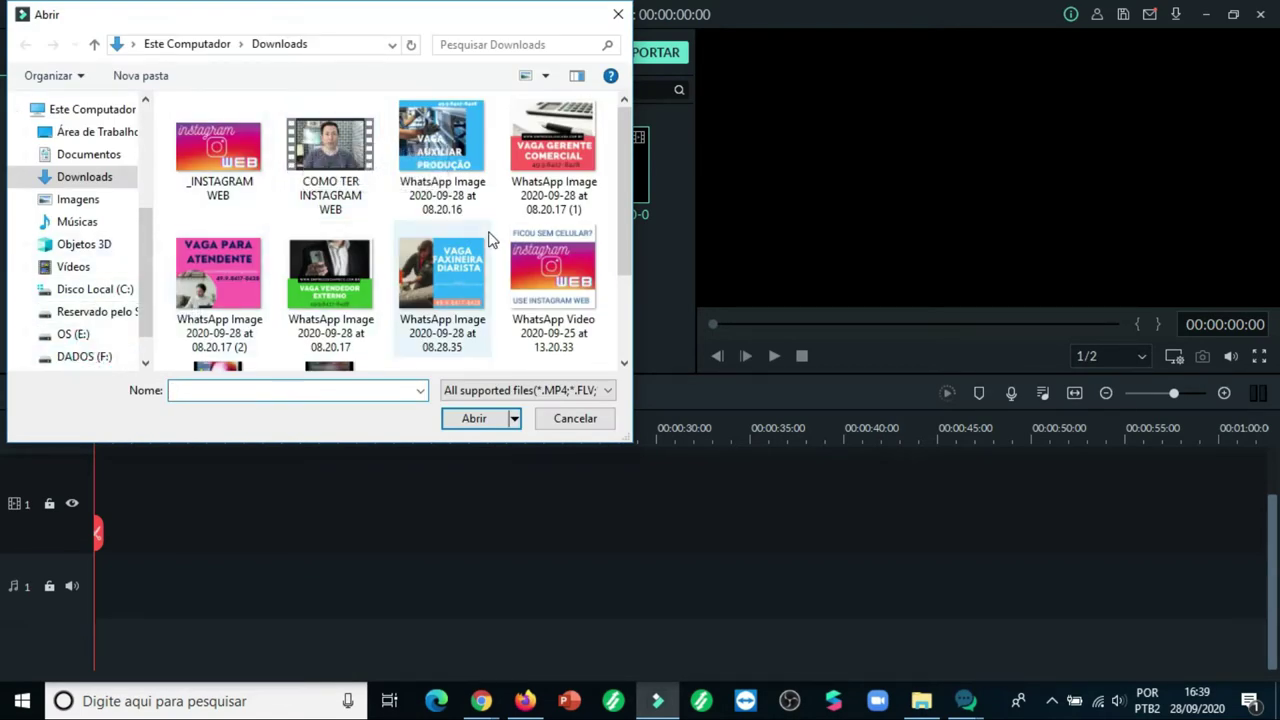
left_click(92, 356)
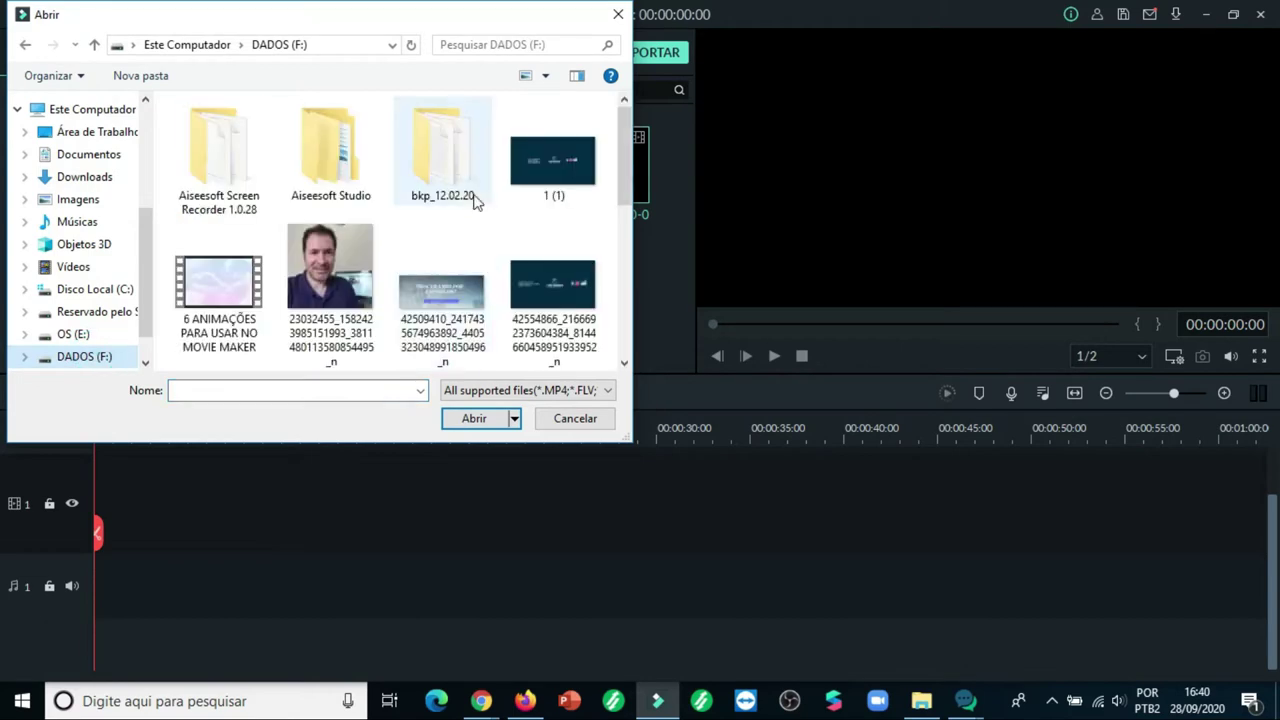
scroll(475, 200, "down", 10)
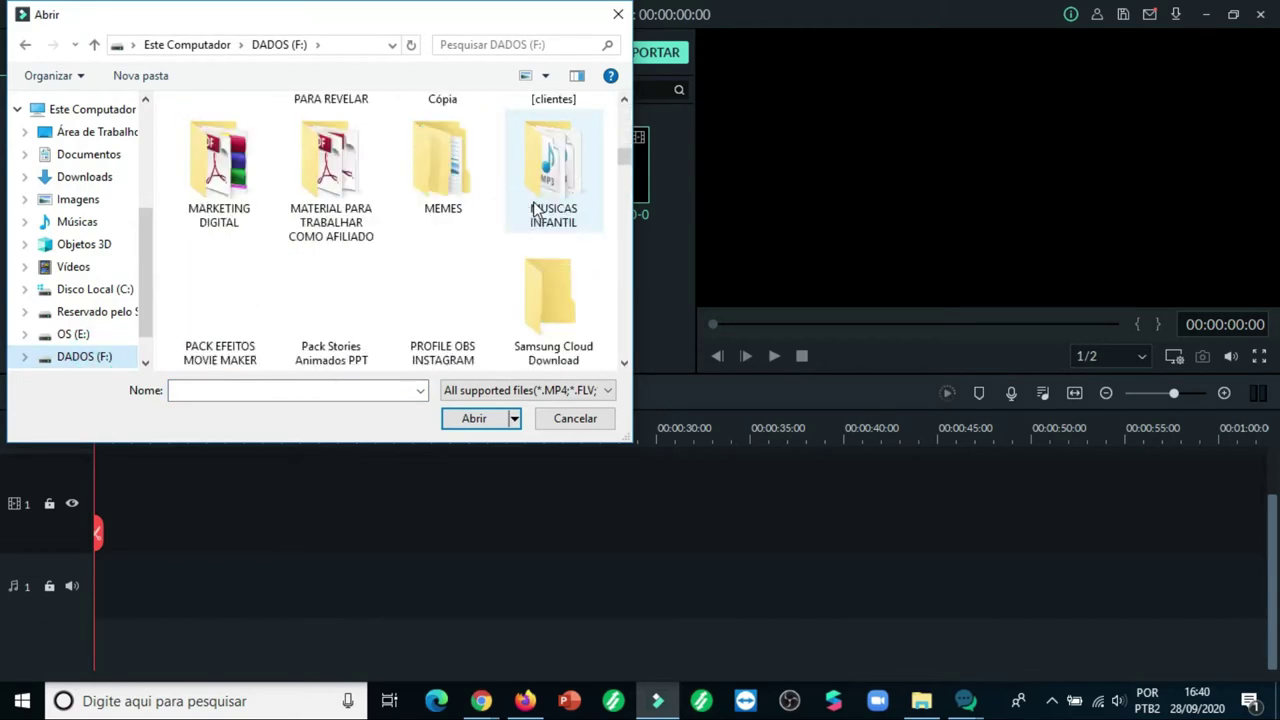
scroll(535, 208, "down", 3)
scroll(535, 208, "down", 4)
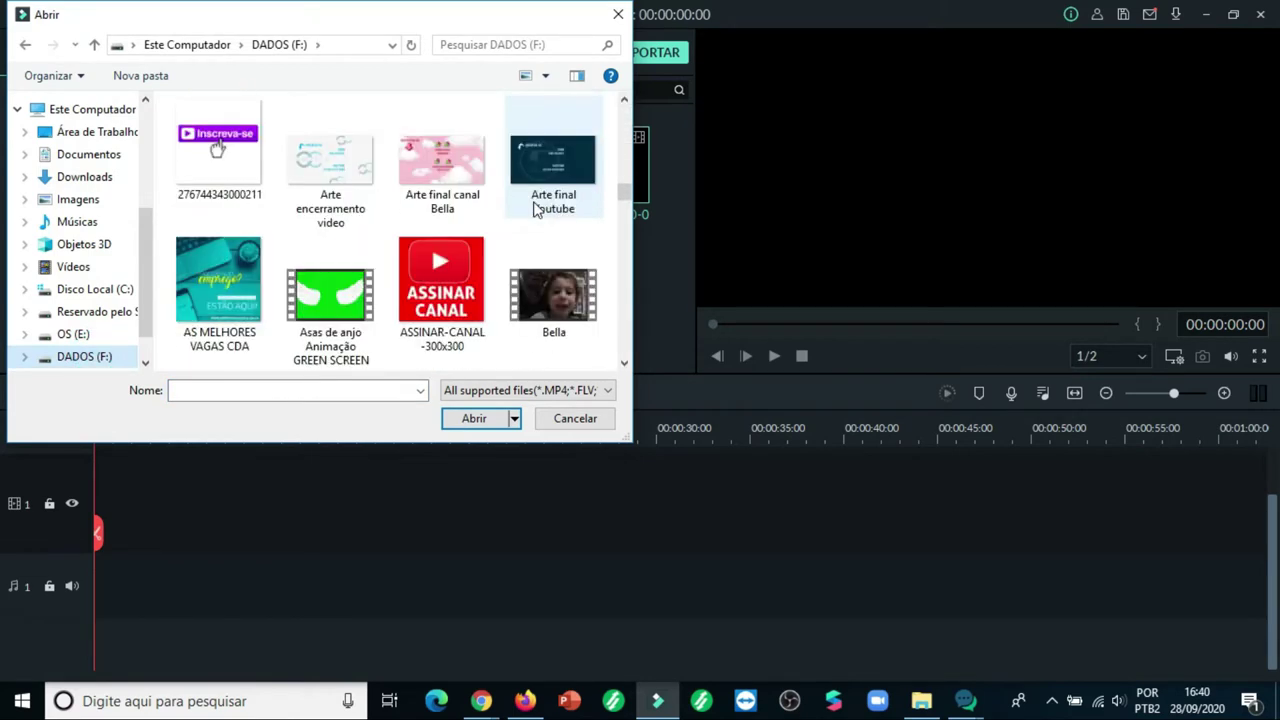
scroll(535, 208, "down", 1)
scroll(535, 208, "down", 5)
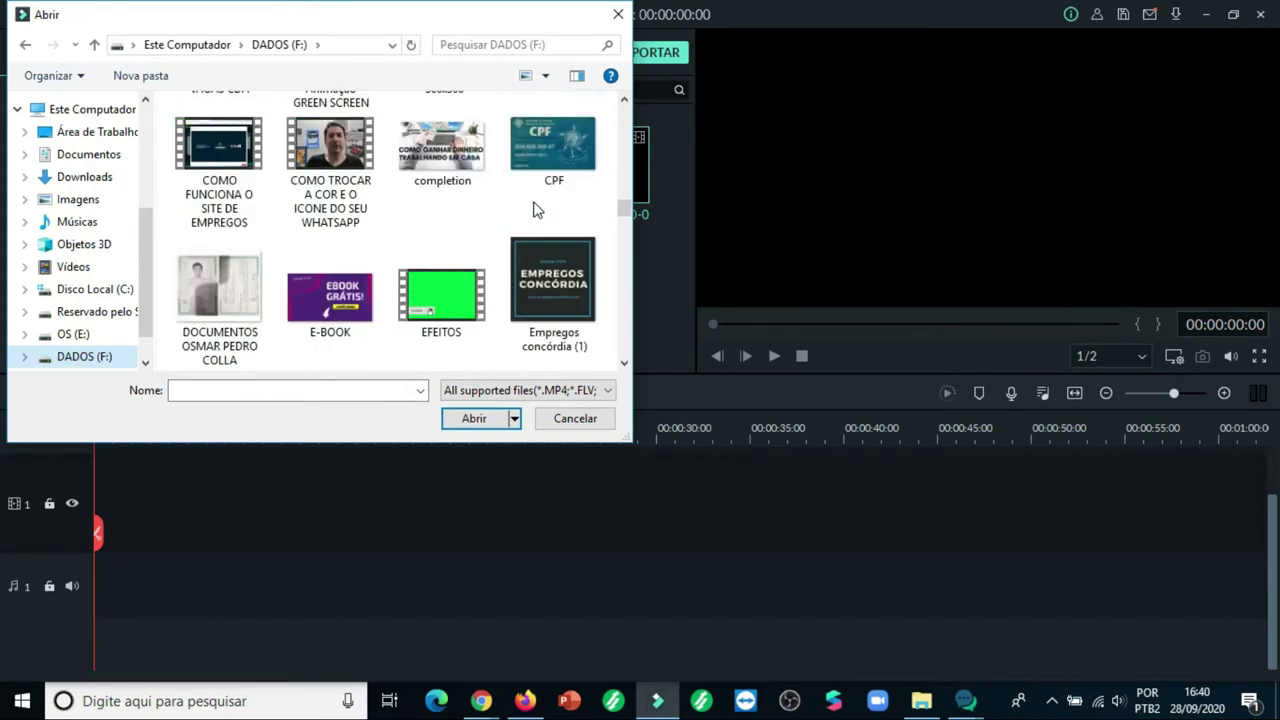
scroll(535, 208, "down", 1)
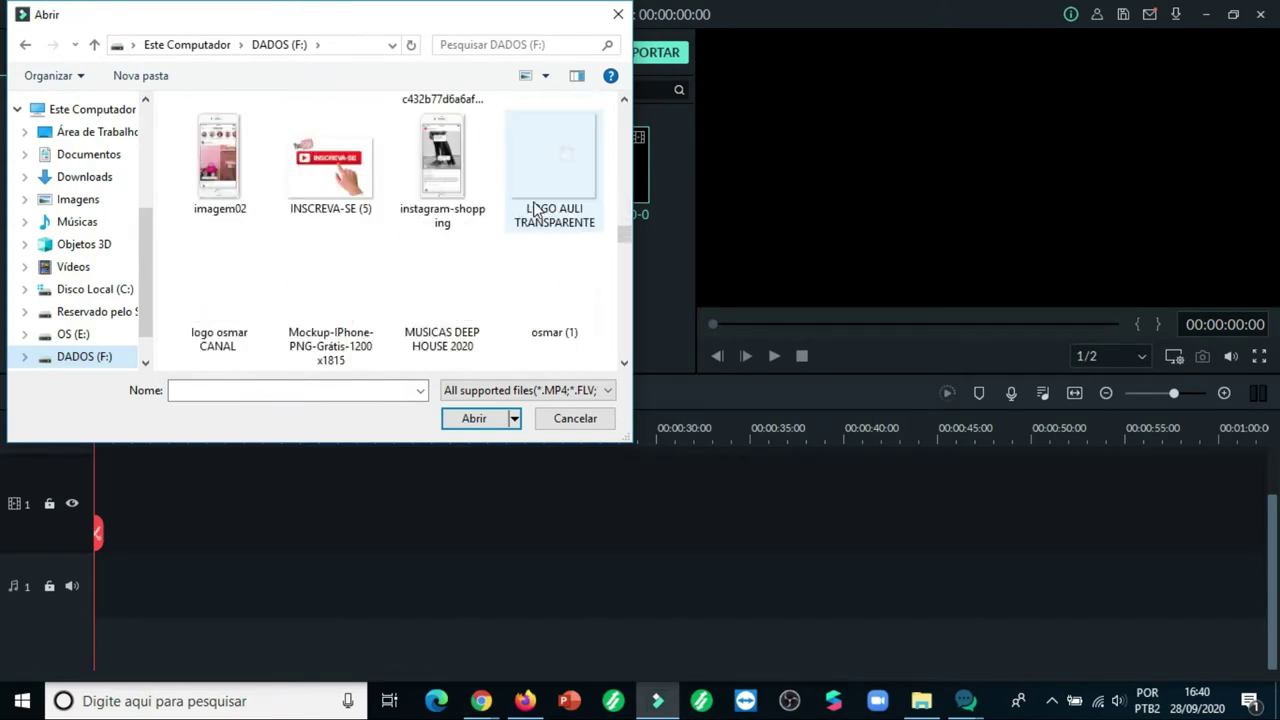
left_click(550, 300)
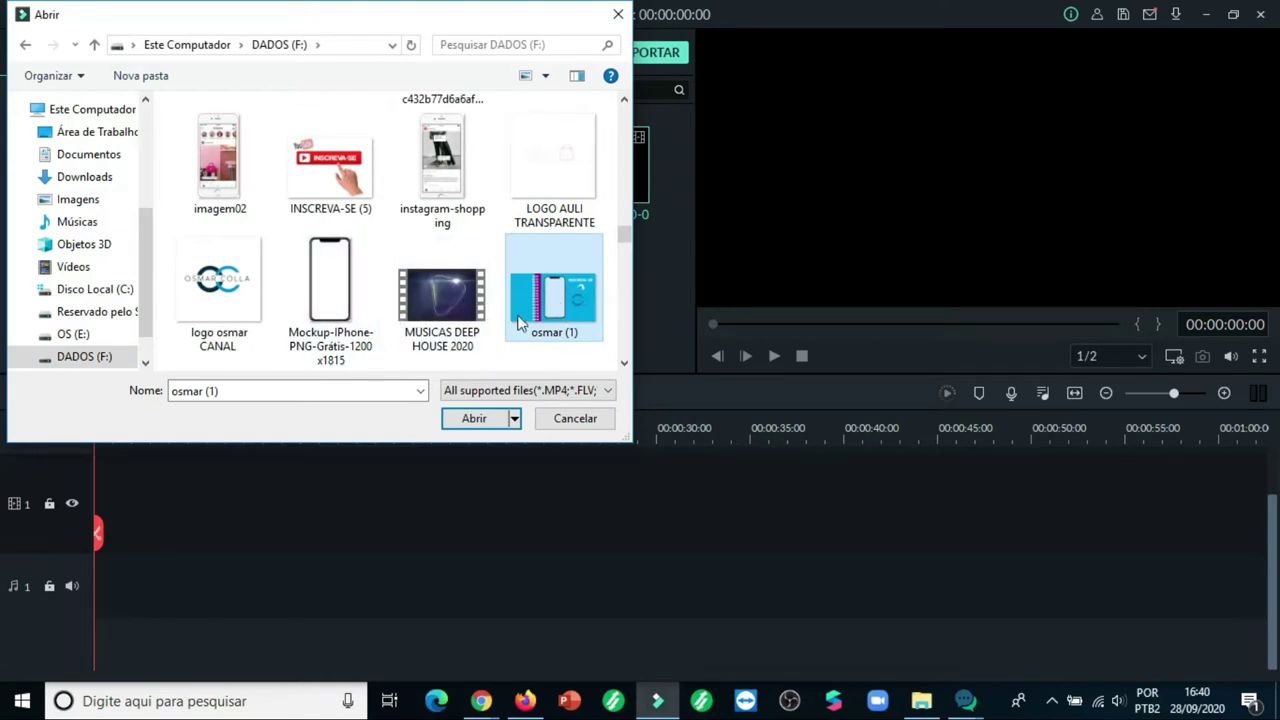
Step: Add the Redes Sociais Chroma Key and green-screen SE INSCREVA NO CANAL videos to the selection and import the files
left_click(627, 242)
left_click_drag(627, 242, 625, 268)
left_click(345, 245)
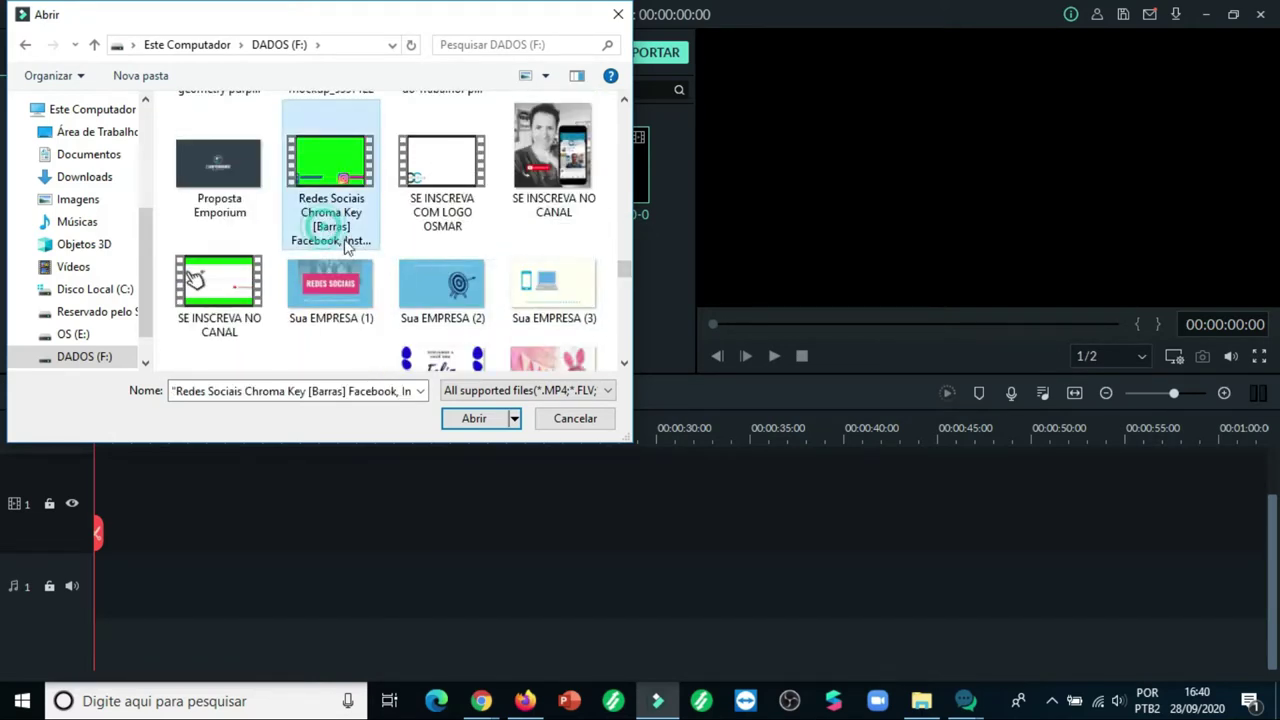
left_click(232, 315, "ctrl")
left_click(474, 420)
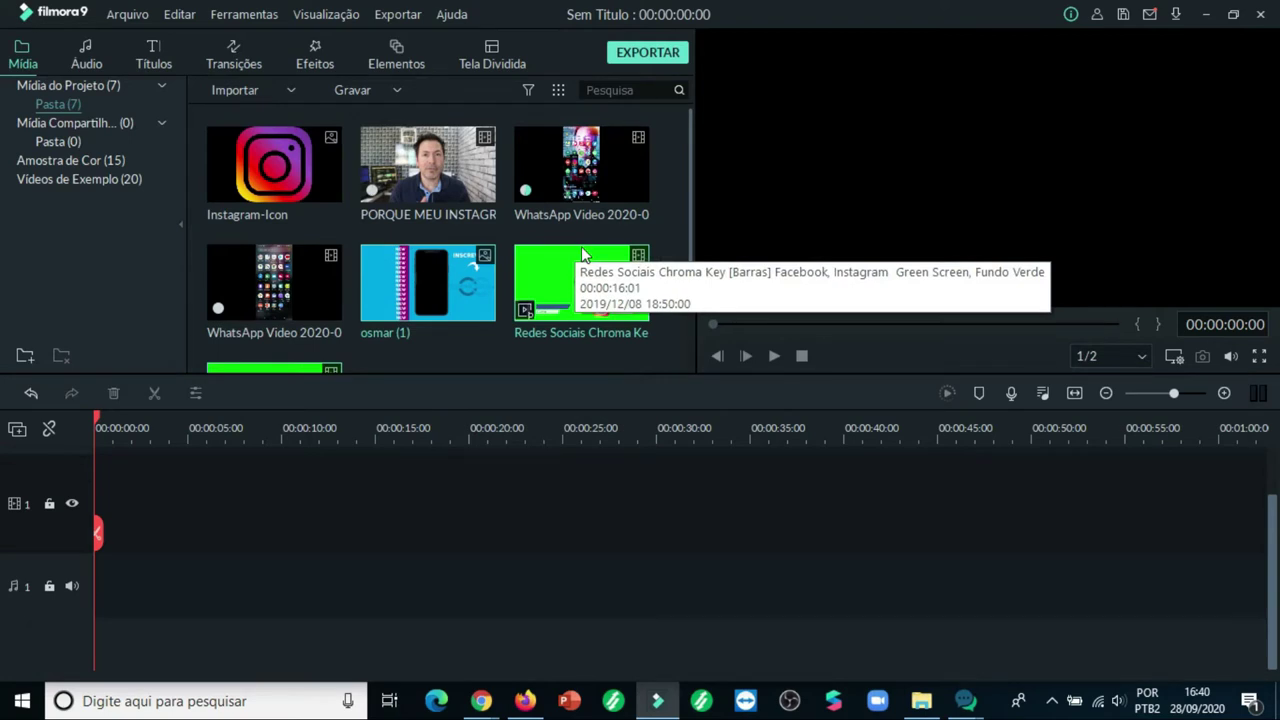
Step: Place the PORQUE MEU INSTAGRAM NÃO ATUALIZA video on video track 1, keeping the 1920 x 1080 25fps project settings
scroll(585, 252, "down", 3)
scroll(585, 252, "up", 3)
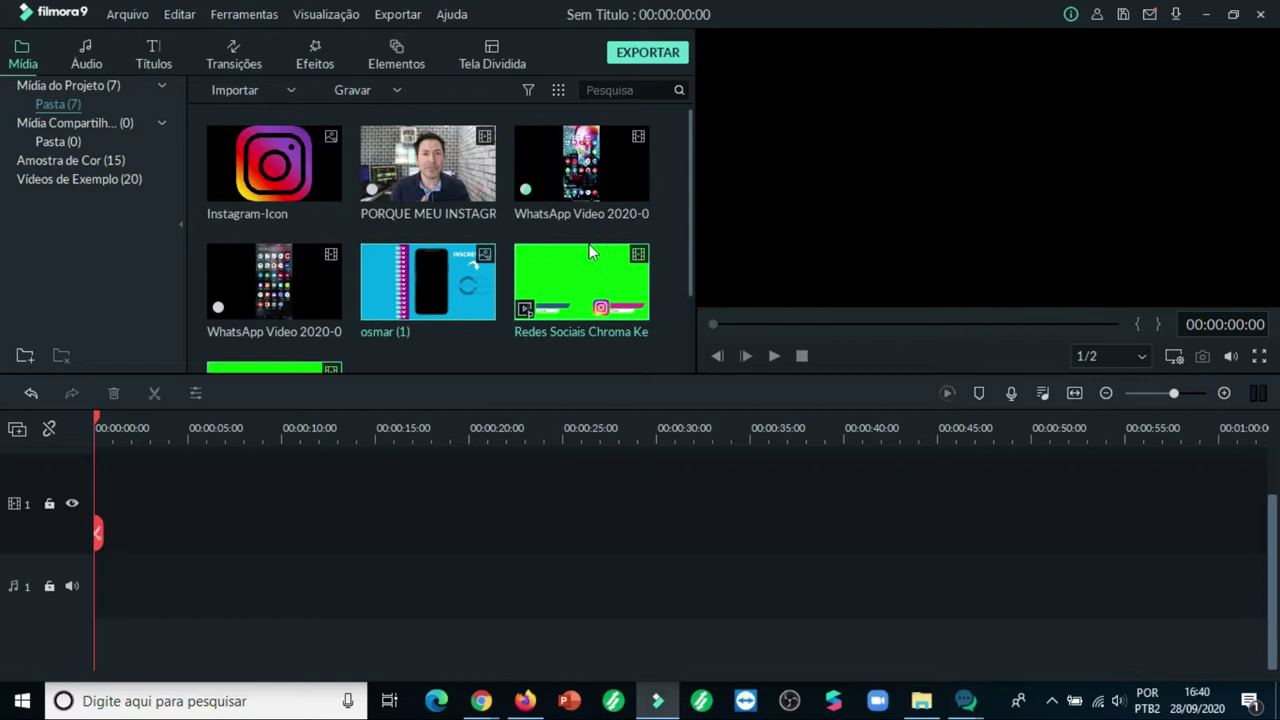
left_click(428, 166)
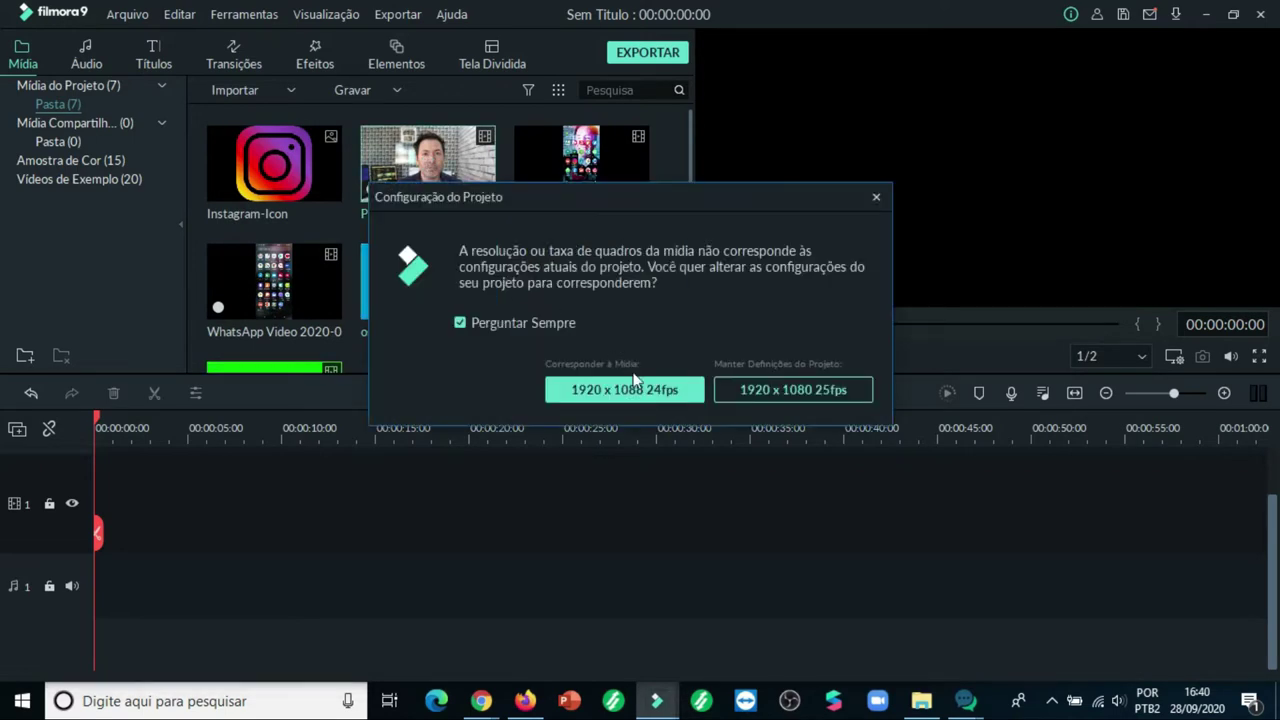
left_click(803, 388)
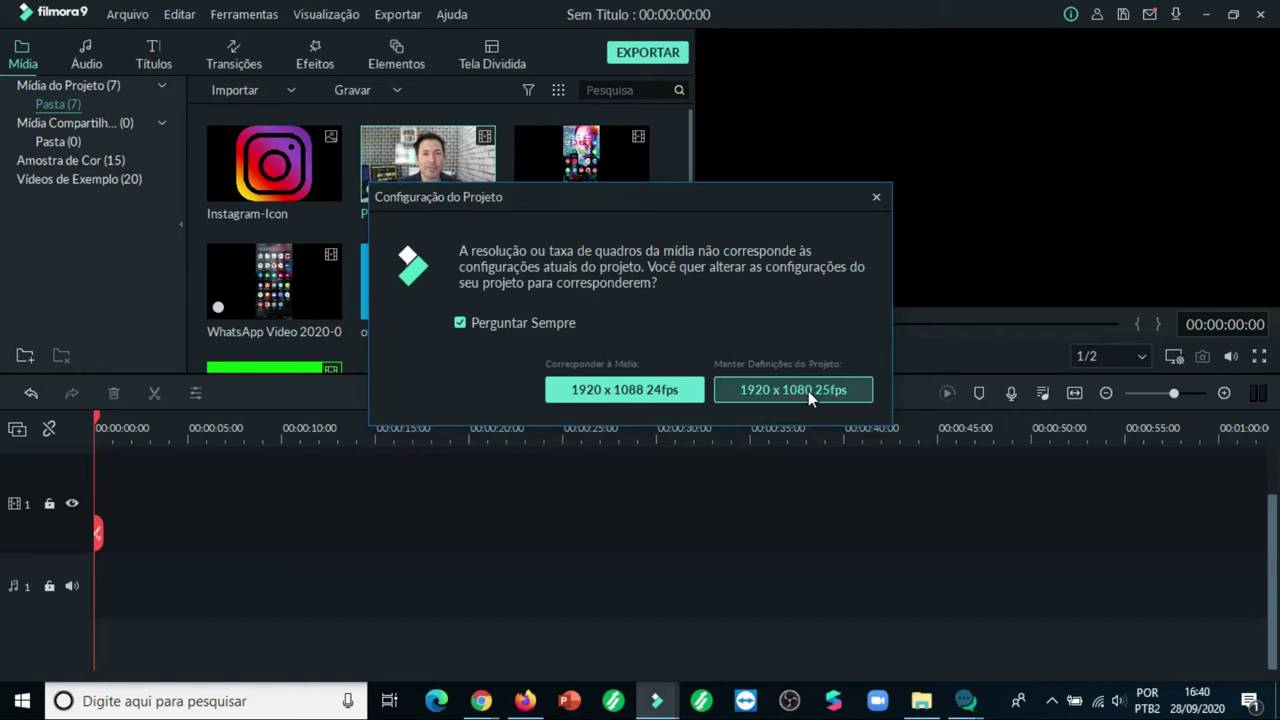
left_click(809, 390)
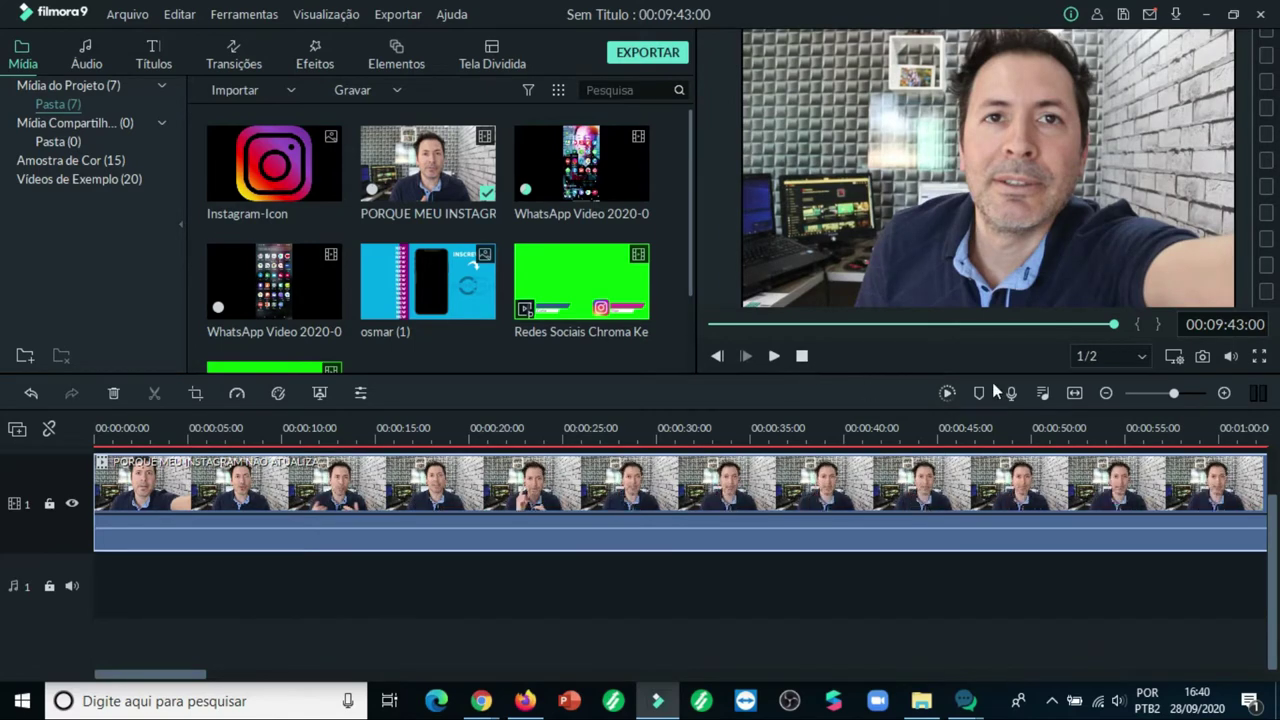
left_click(1075, 394)
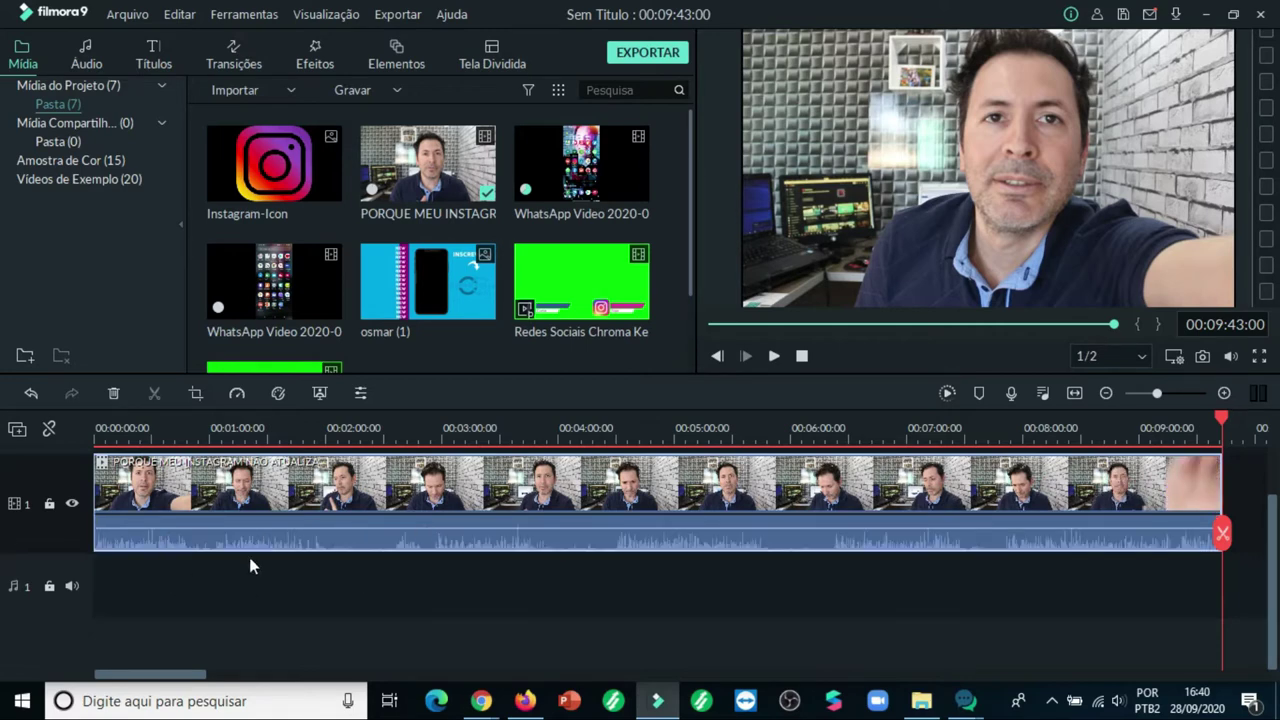
Step: Split the main video at 00:00:02:10 and delete the short opening piece without closing the gap
left_click(801, 356)
left_click(773, 356)
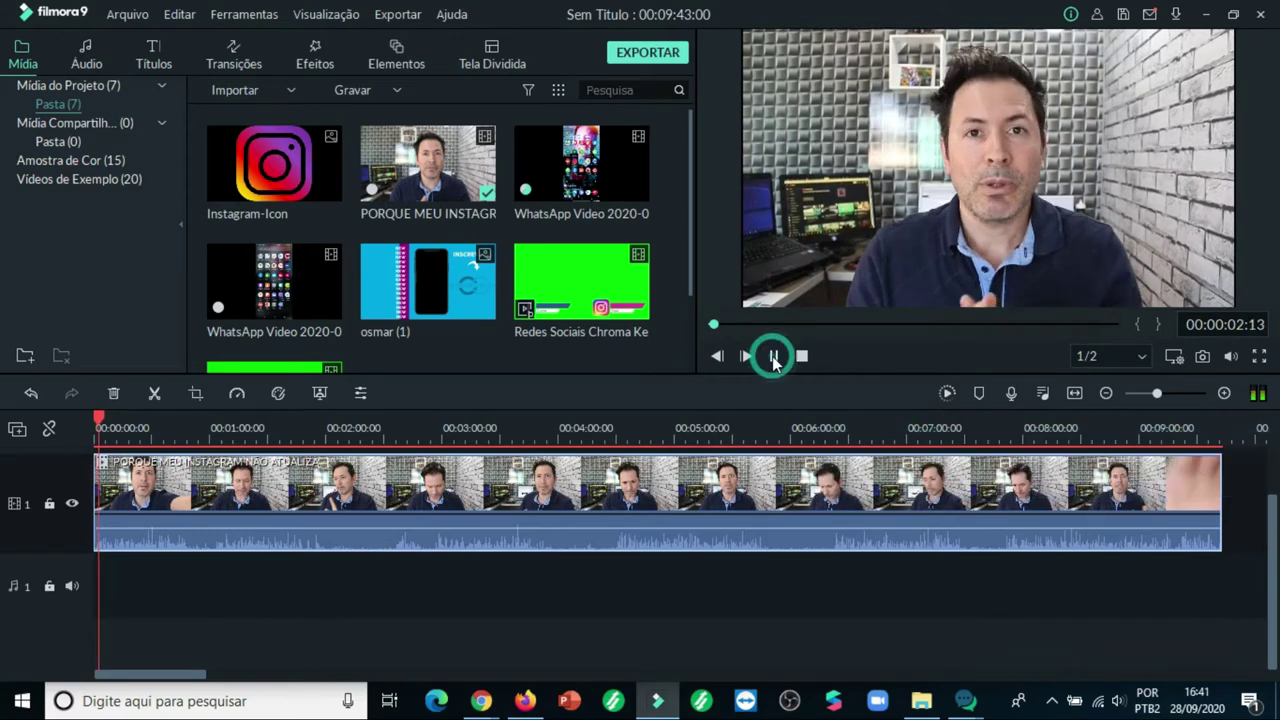
left_click(773, 356)
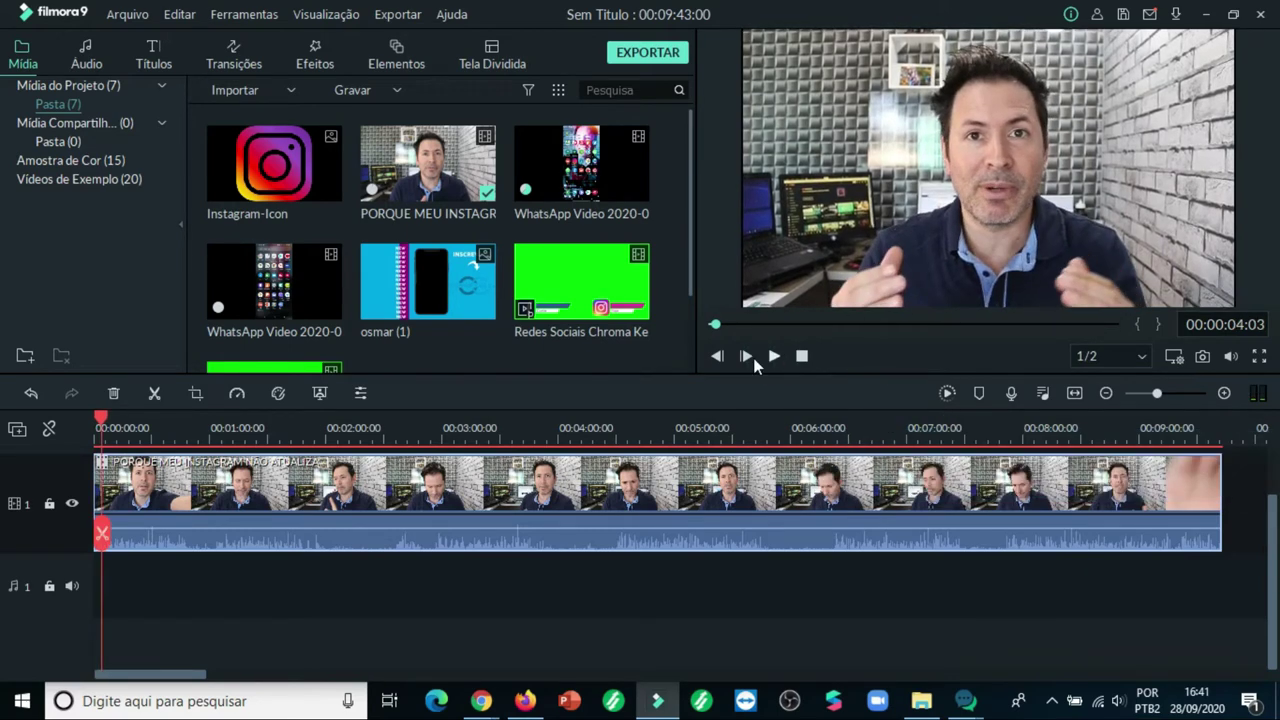
left_click(100, 525)
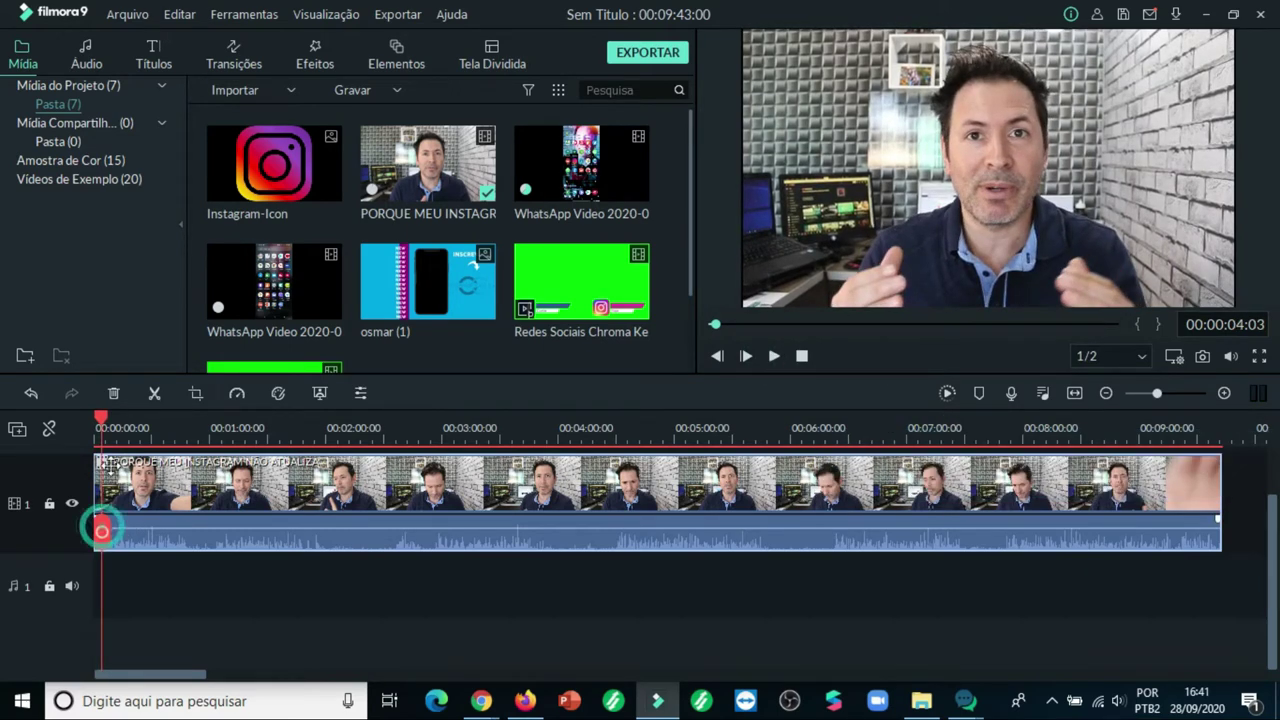
left_click(102, 428)
left_click_drag(102, 428, 99, 428)
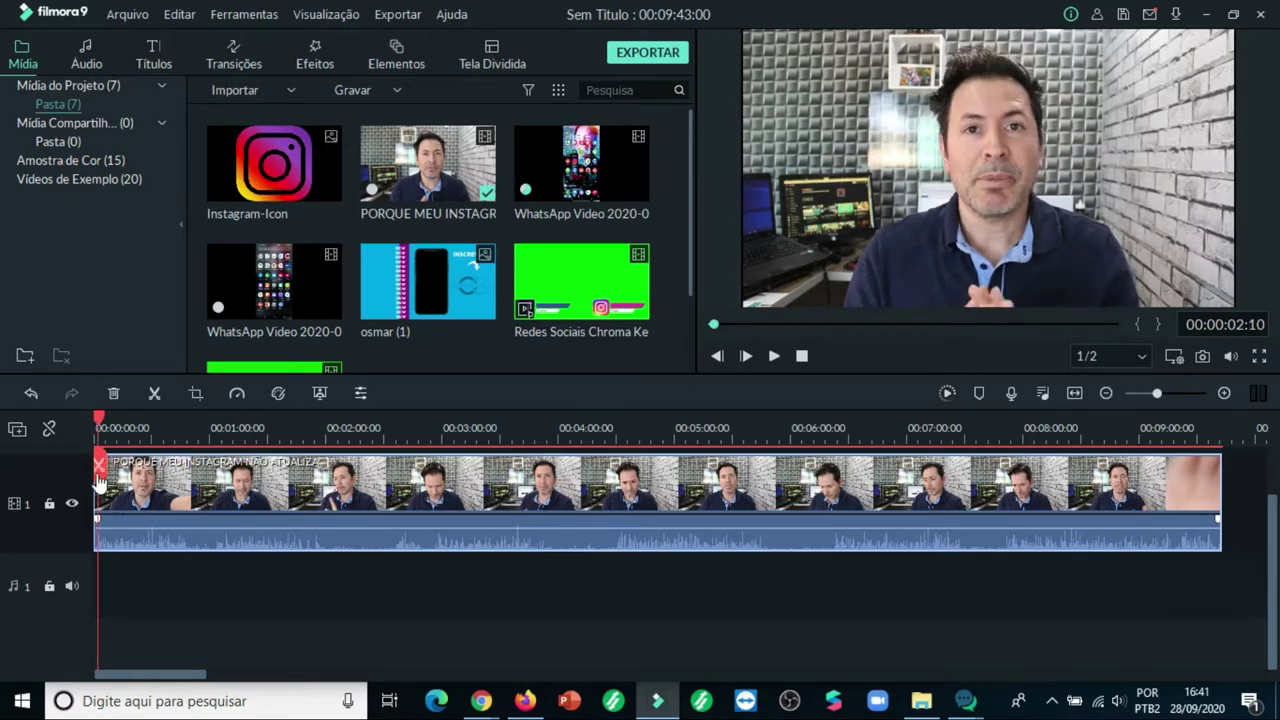
left_click_drag(96, 470, 102, 510)
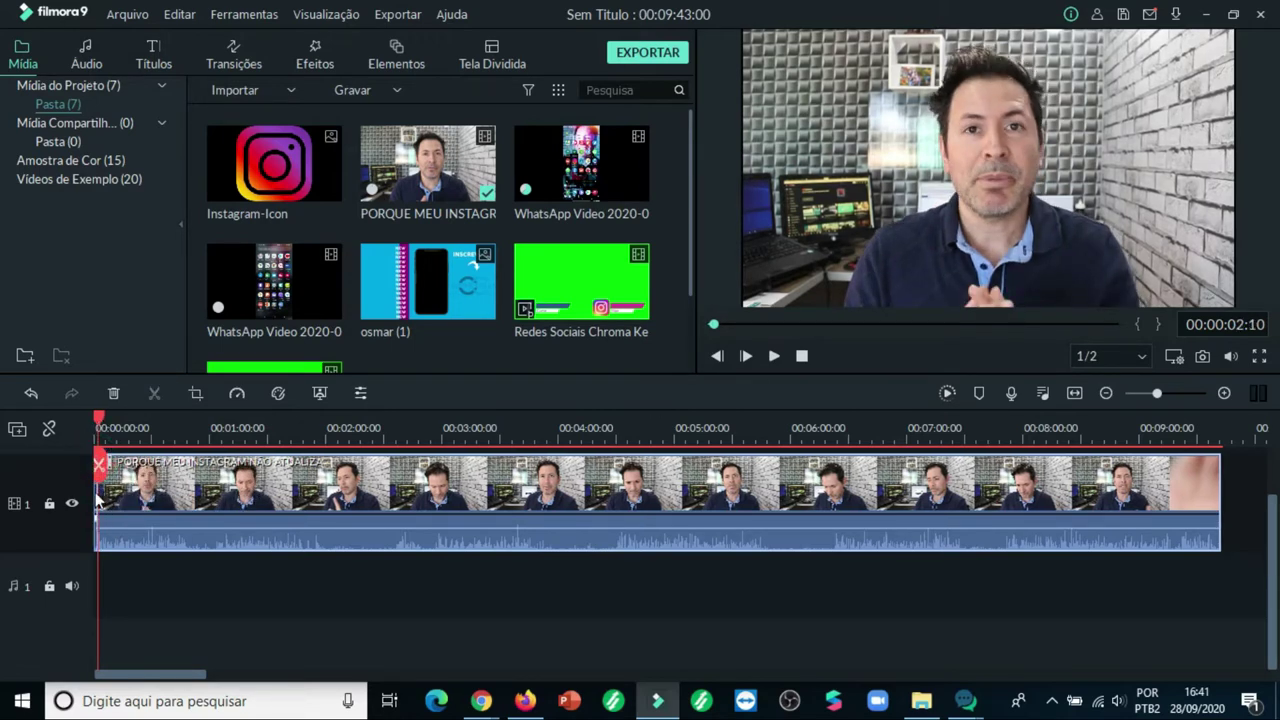
right_click(97, 498)
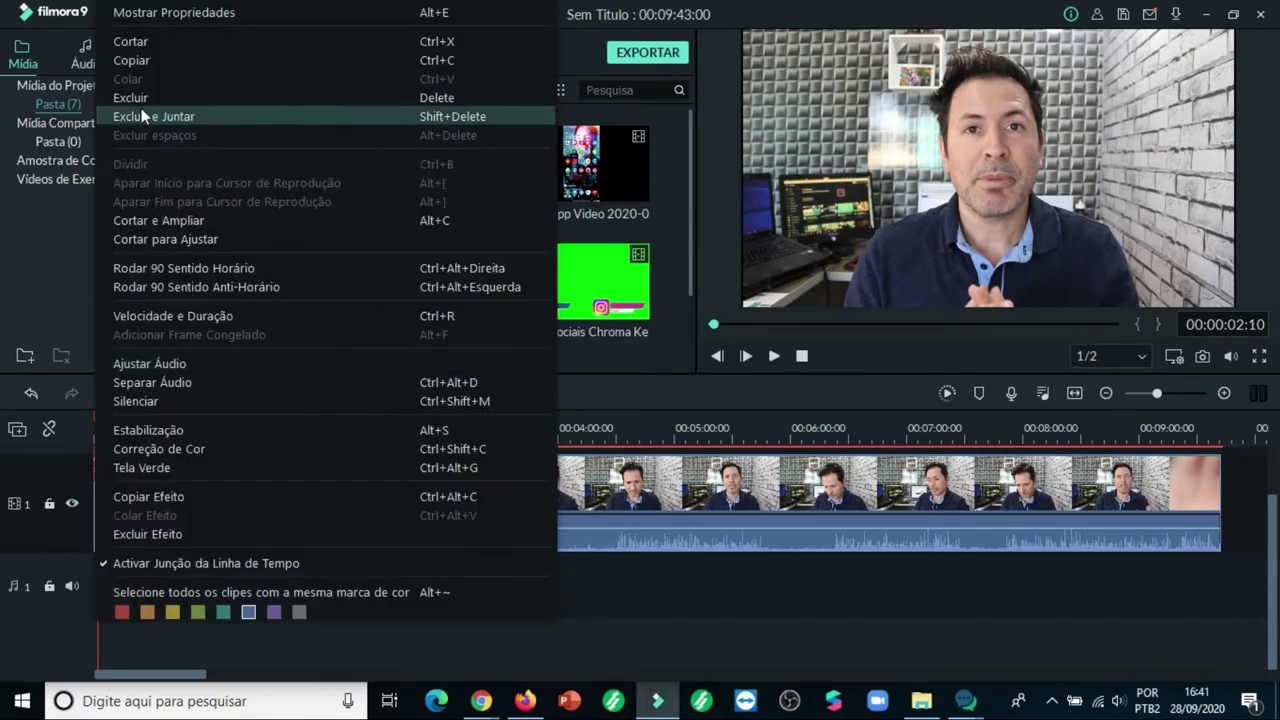
left_click(176, 102)
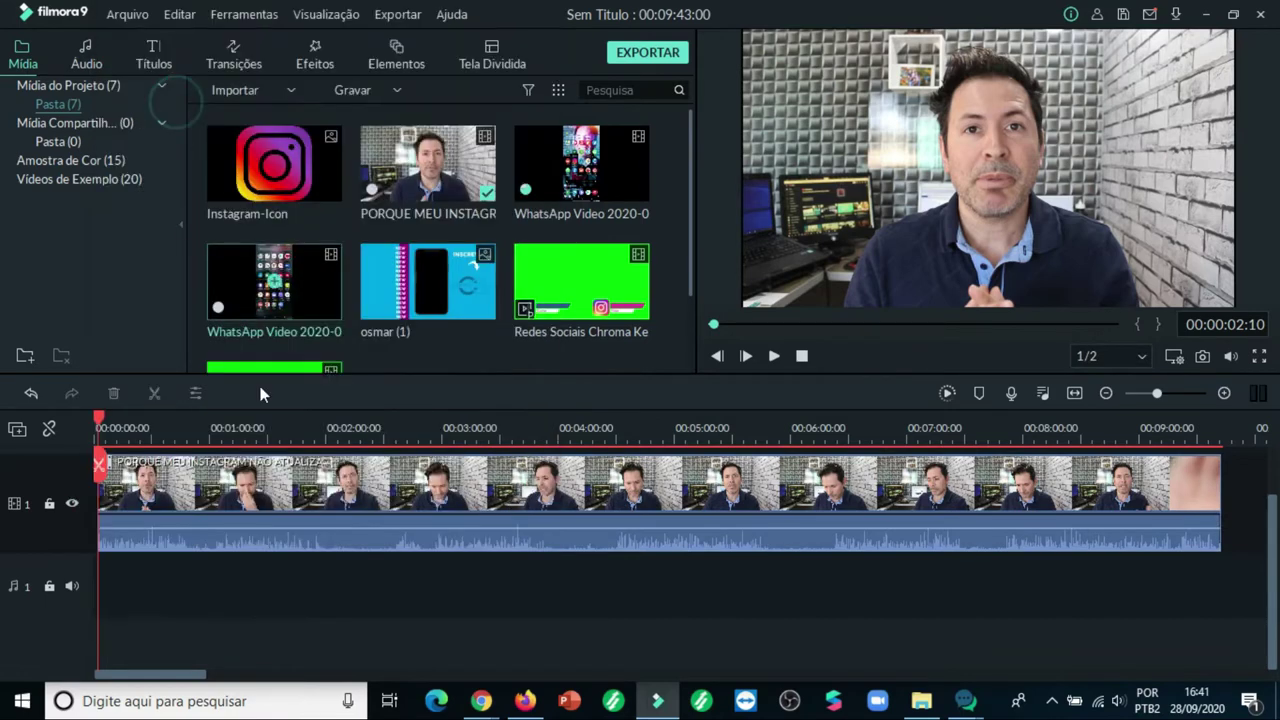
Step: Set the playhead to 00:00:03:00 and move the main video clip so it starts there
left_click_drag(305, 514, 317, 513)
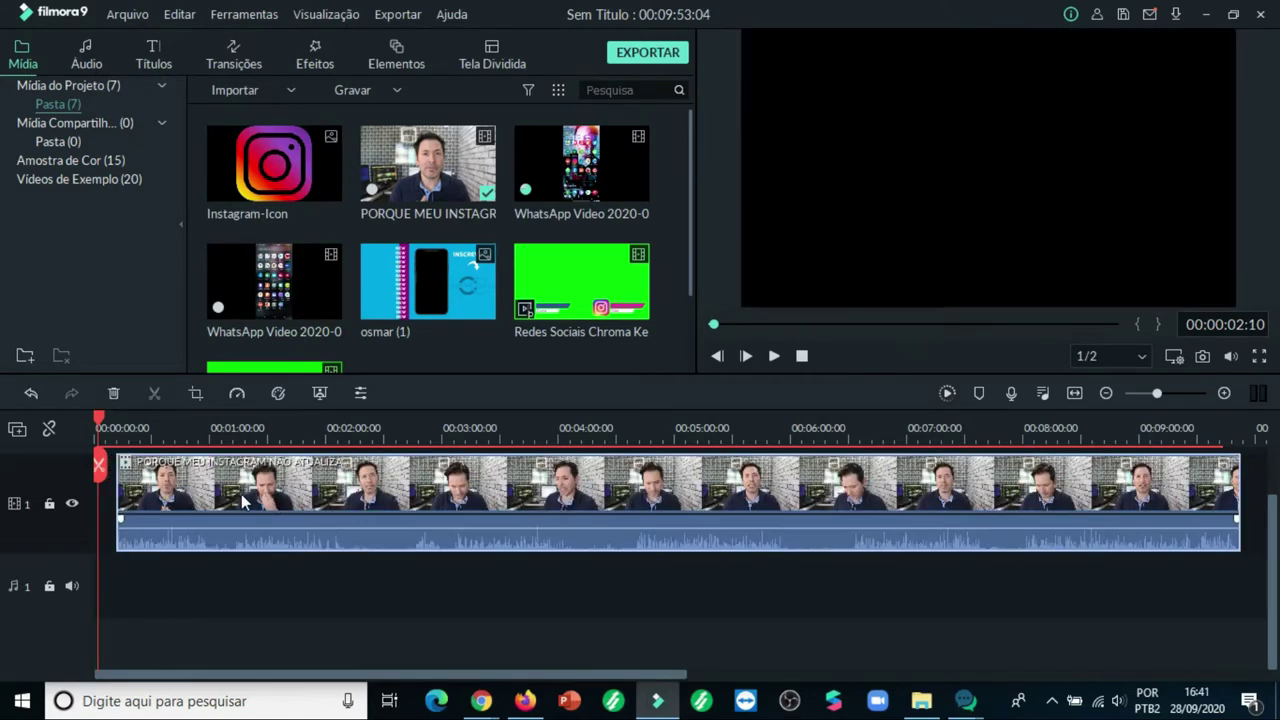
left_click_drag(100, 468, 101, 459)
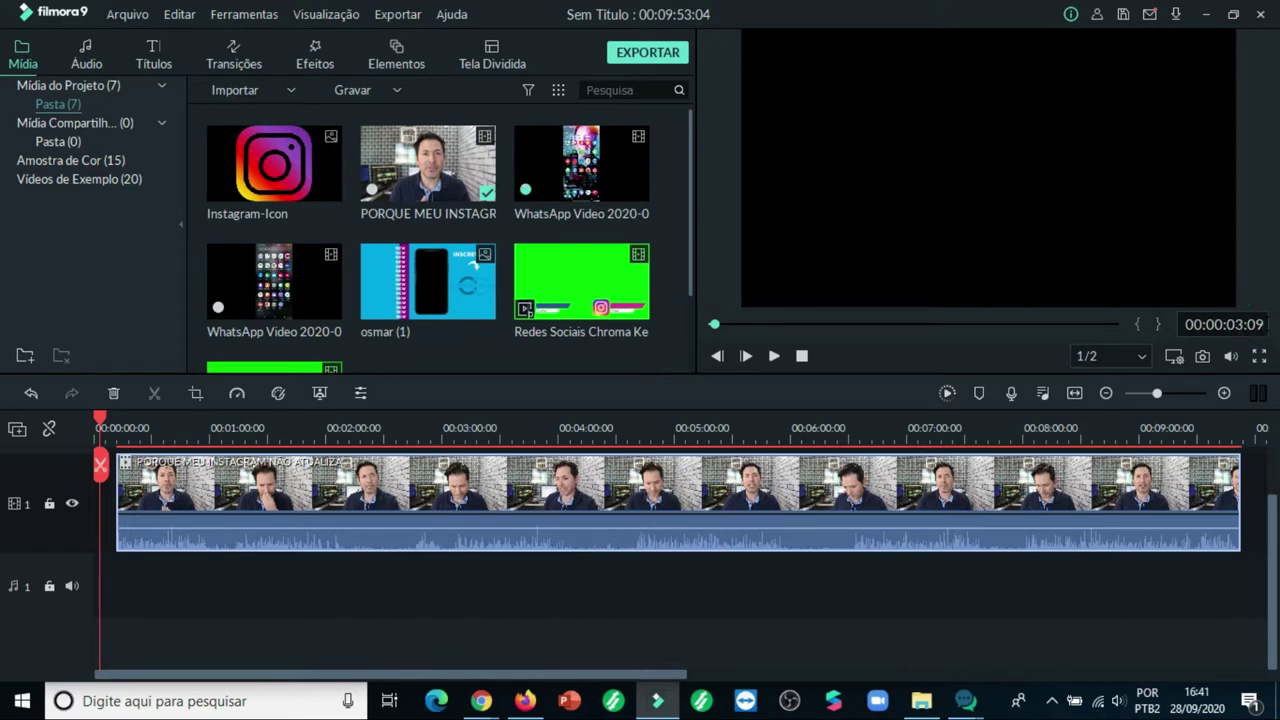
key("BackSpace")
type("0")
left_click(141, 561)
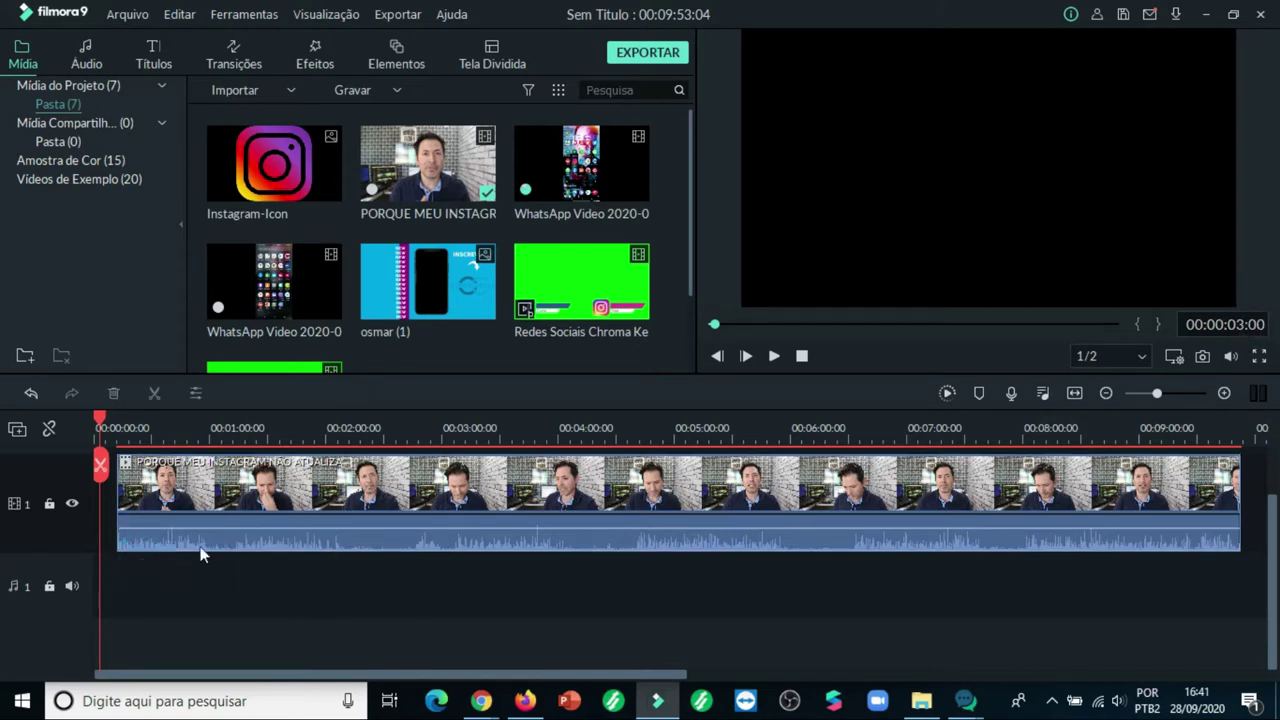
left_click_drag(200, 516, 182, 517)
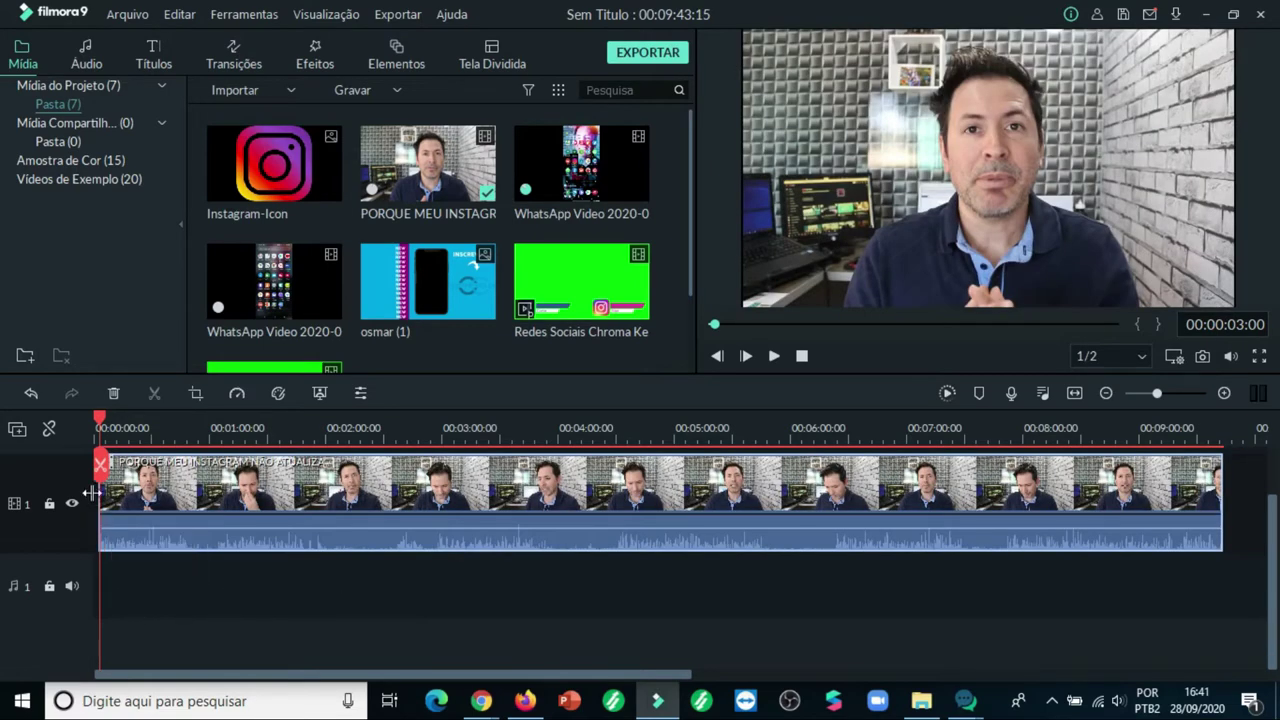
Step: Play the opening of the trimmed video and lower the preview volume
mouse_move(178, 543)
left_click(776, 358)
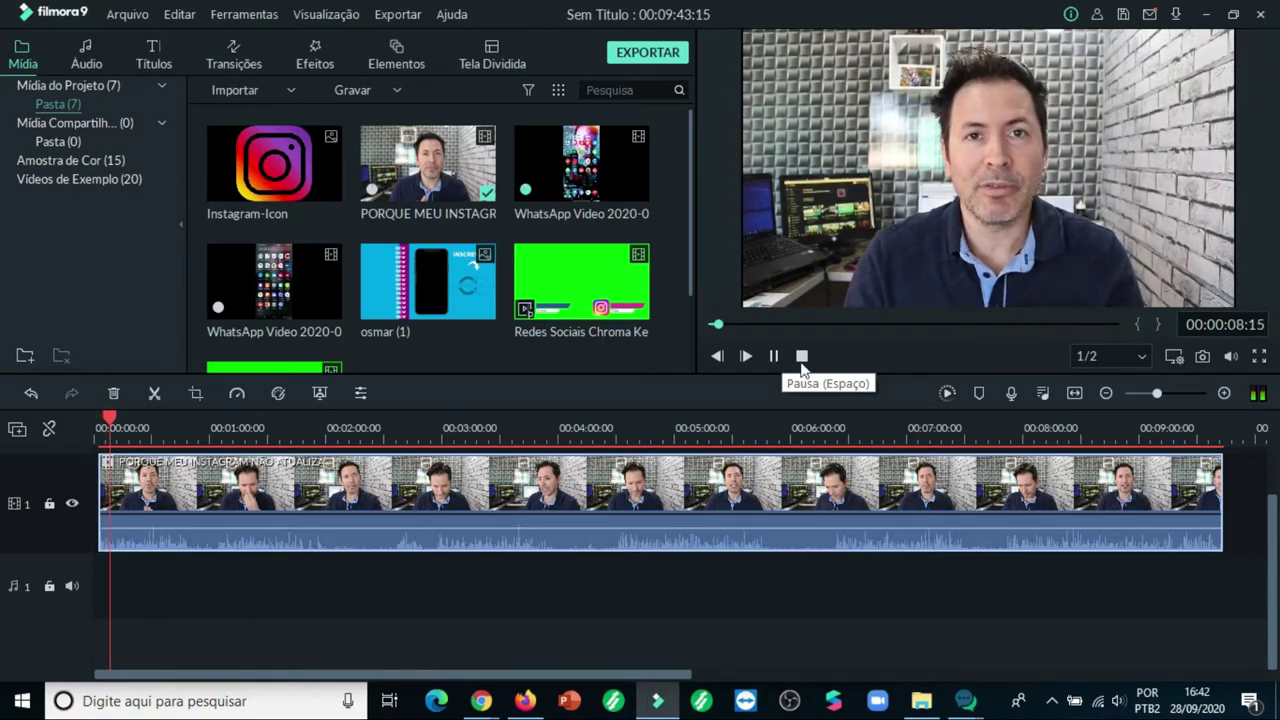
mouse_move(1231, 356)
left_click_drag(1232, 263, 1233, 320)
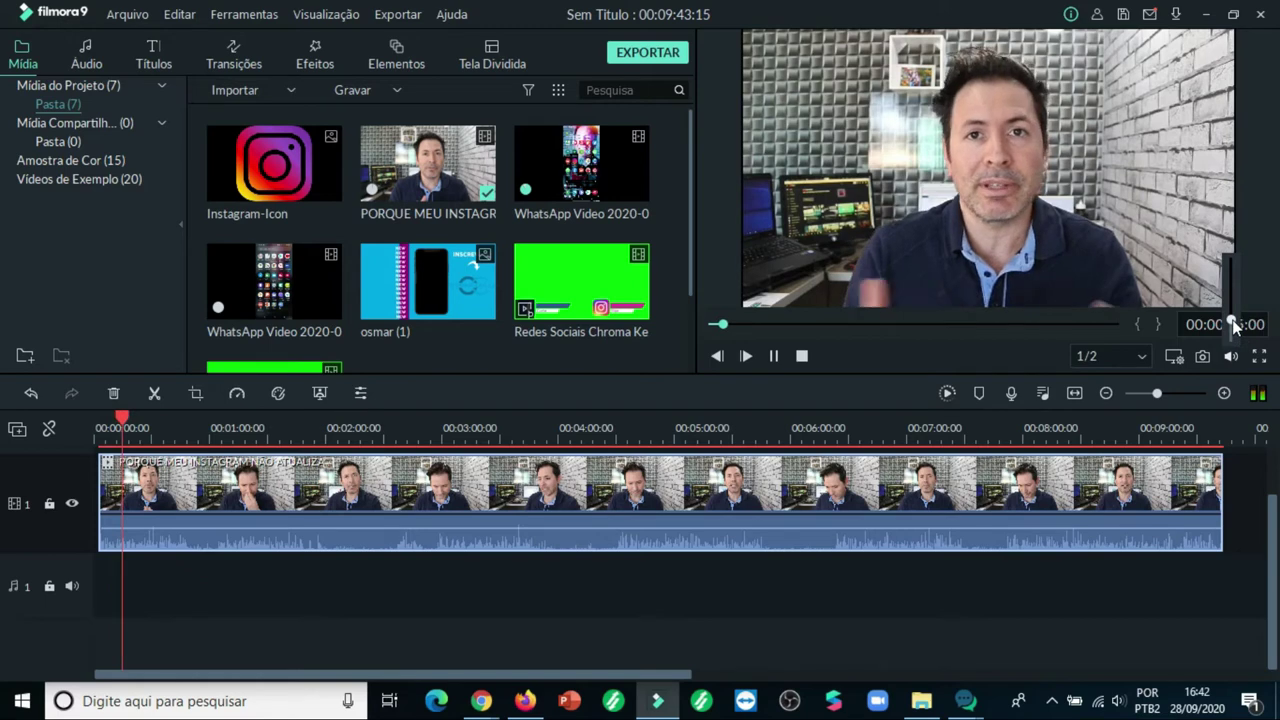
left_click(774, 356)
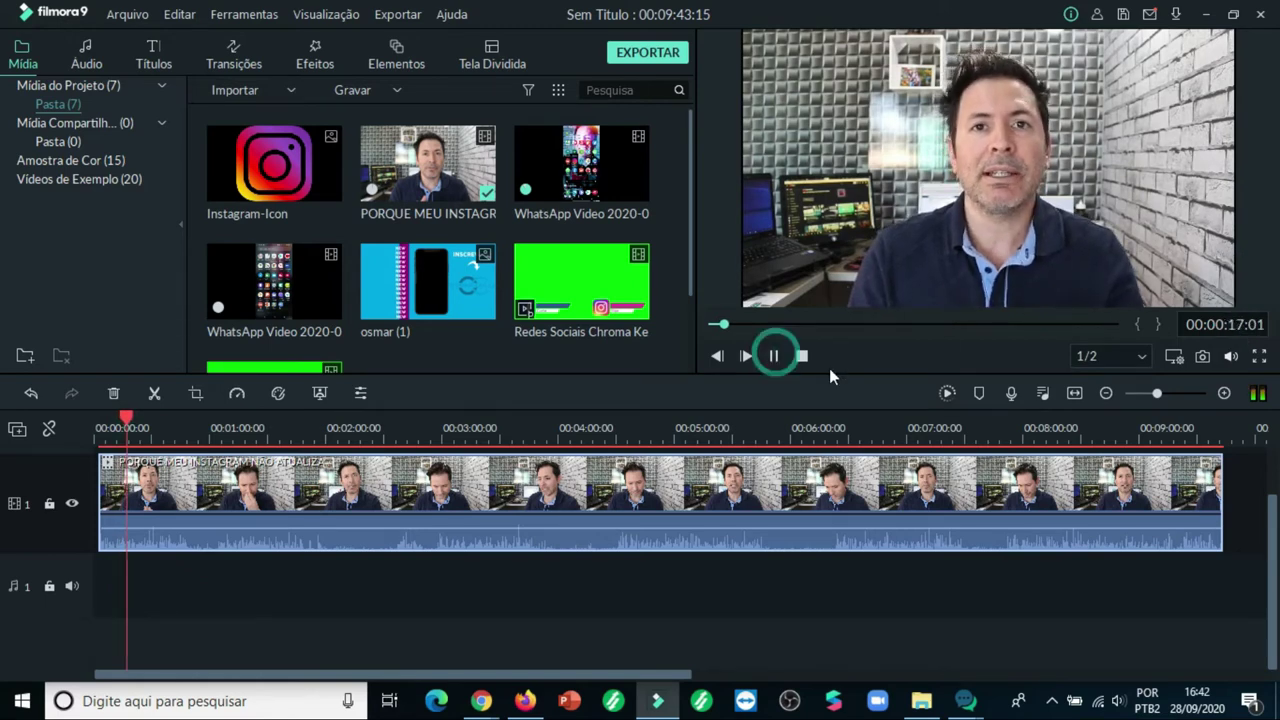
left_click(774, 358)
Step: Place the personalized opening title with the black thumbnail on video track 2 at 00:00:05:08
scroll(226, 476, "up", 1)
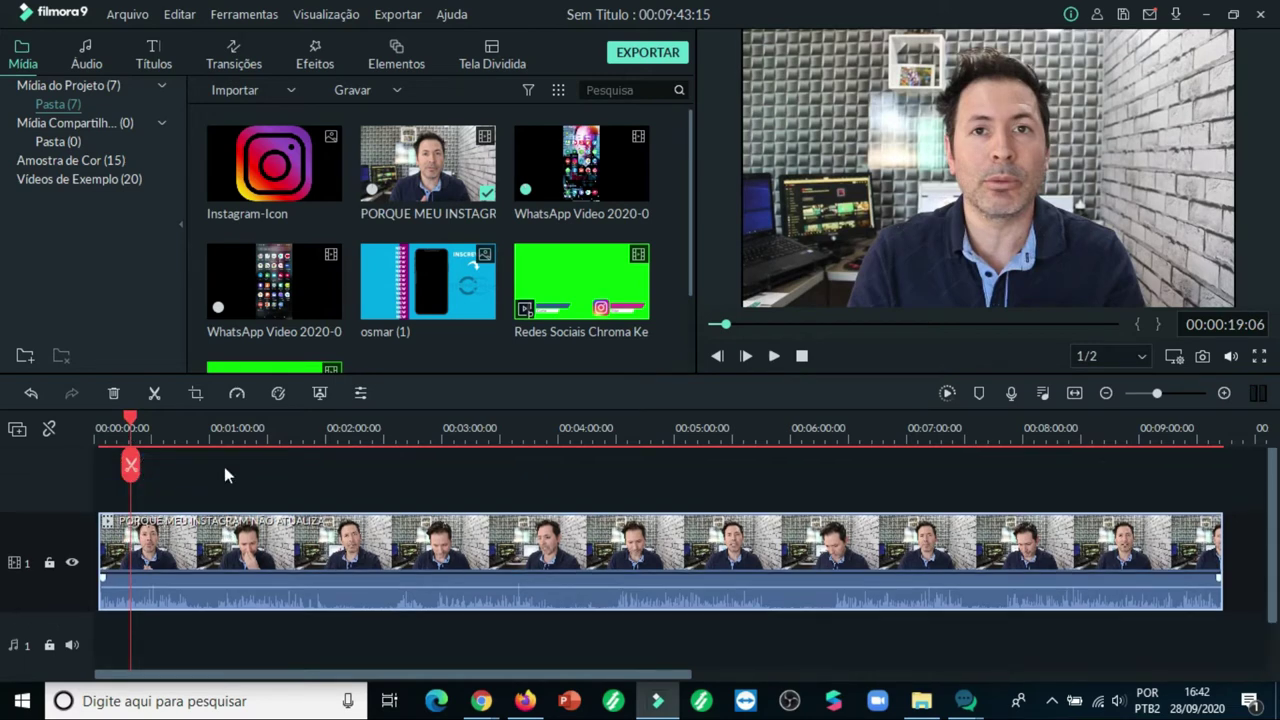
left_click_drag(132, 425, 103, 425)
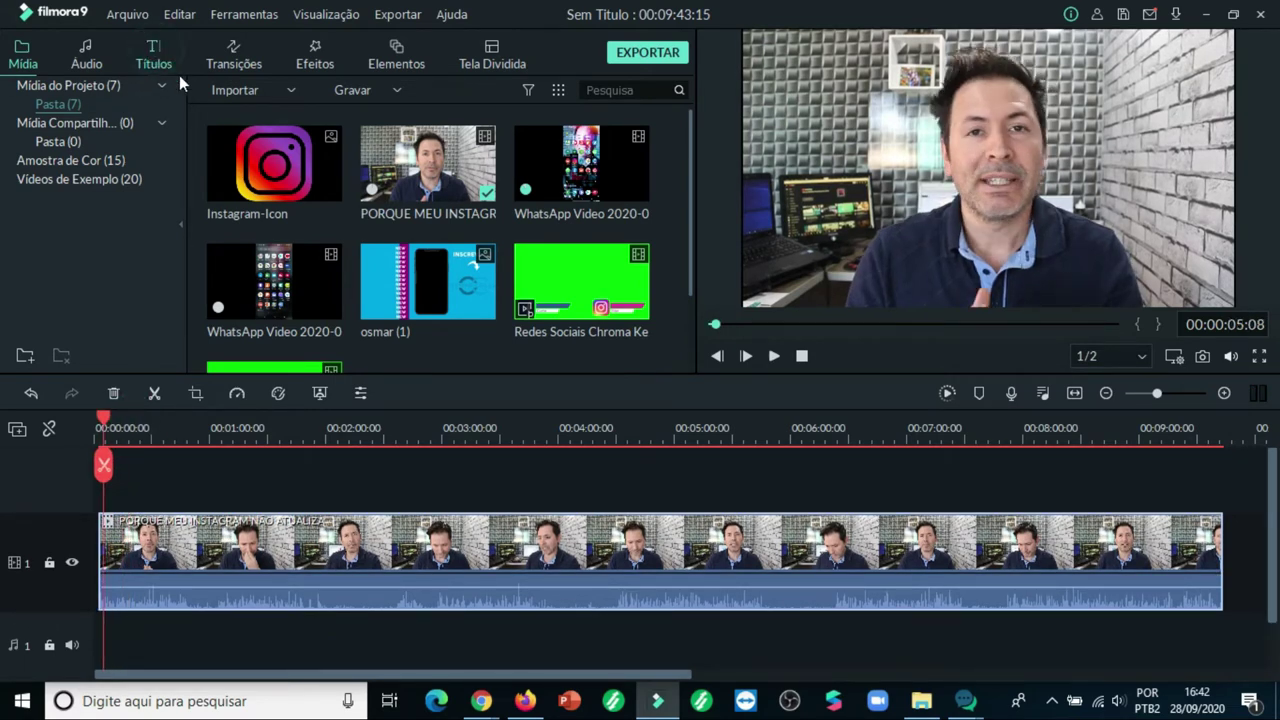
left_click(153, 55)
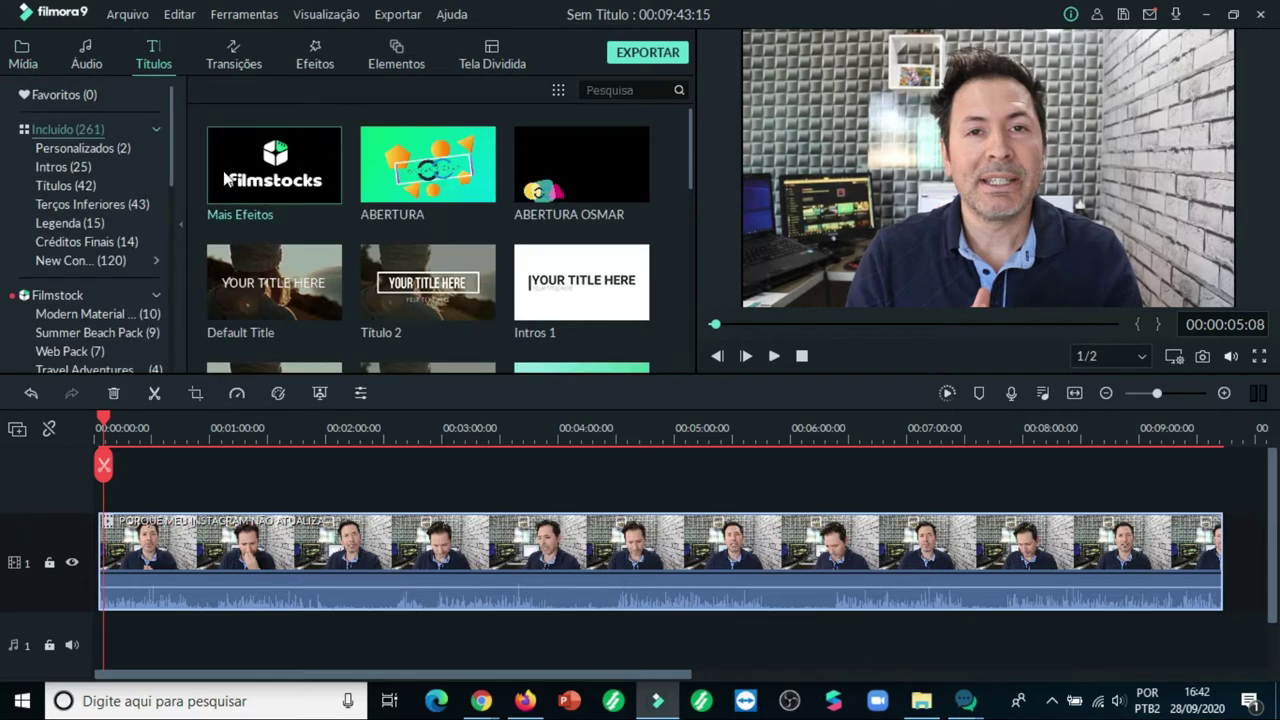
left_click(102, 148)
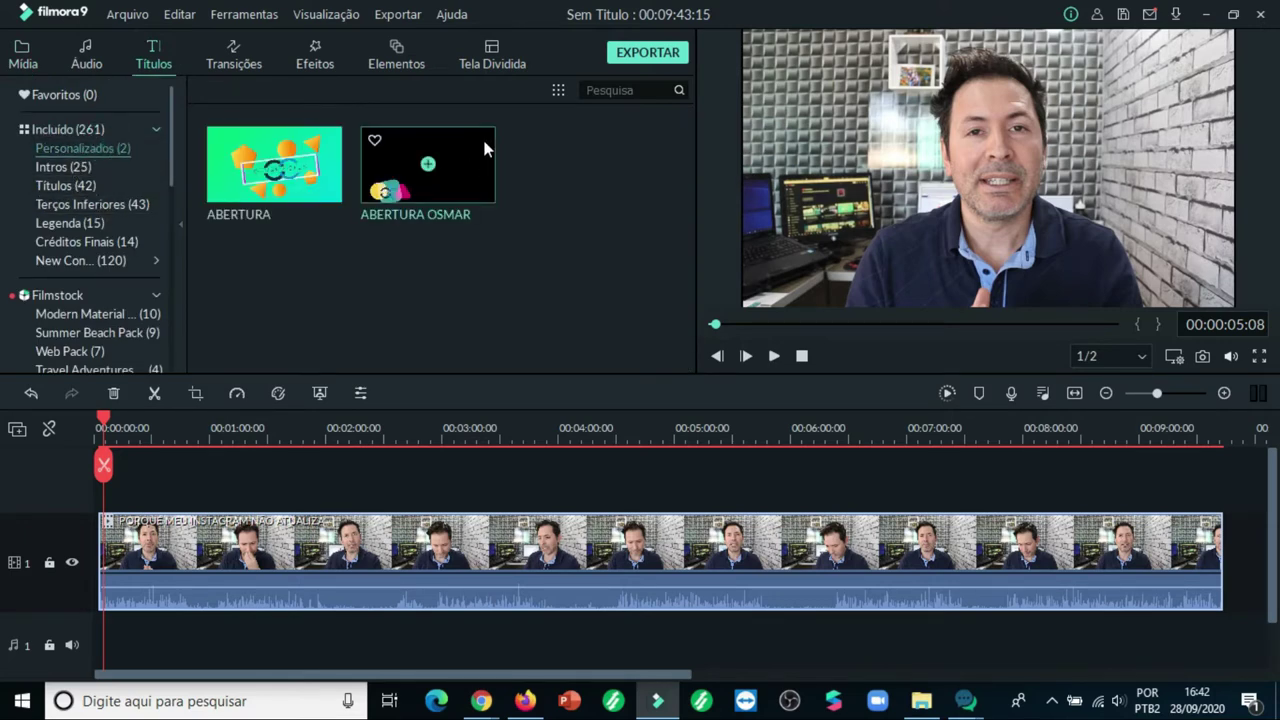
left_click_drag(483, 129, 119, 487)
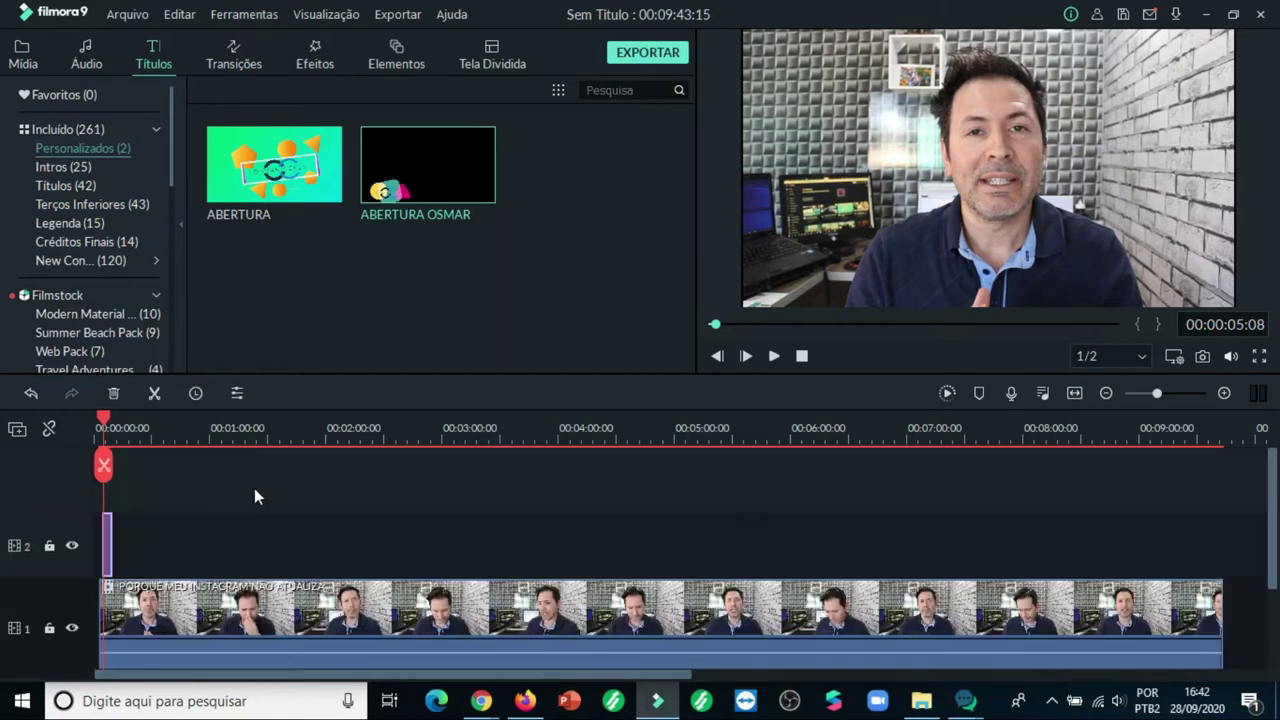
Step: Play through the video to find where the speaker looks away, and split the main clip at about 00:00:48
left_click(774, 356)
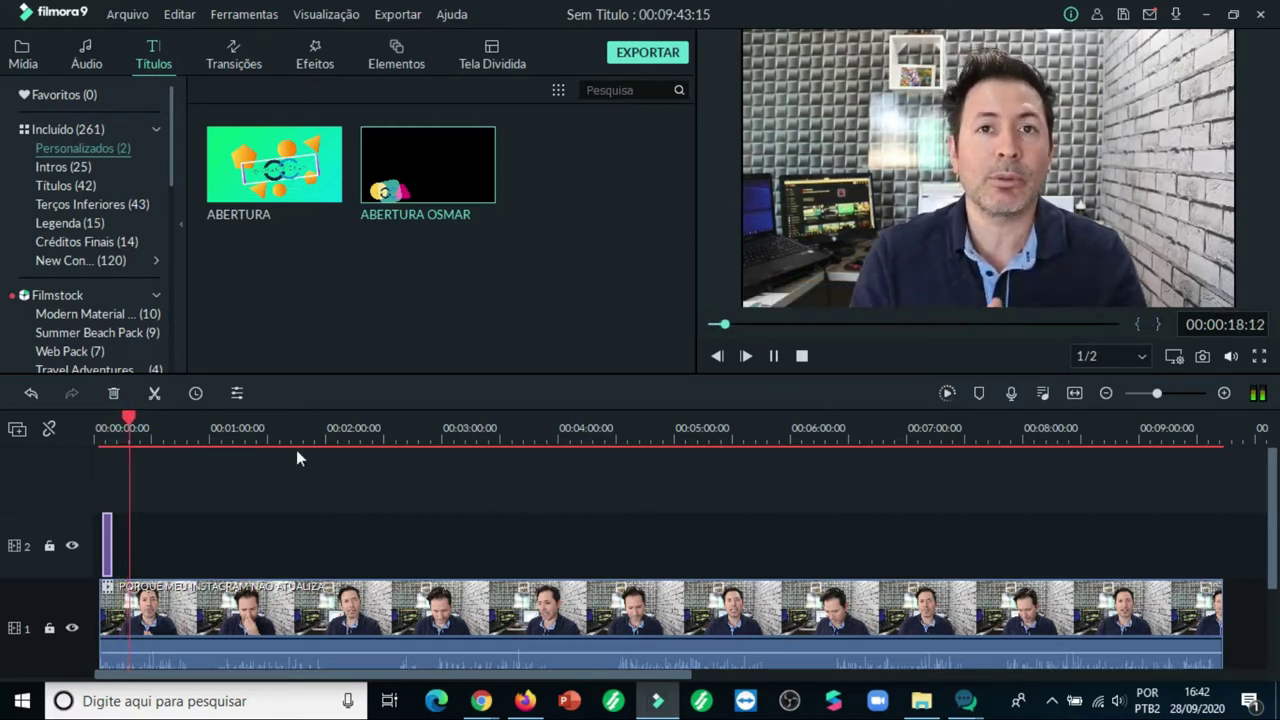
left_click_drag(137, 418, 141, 418)
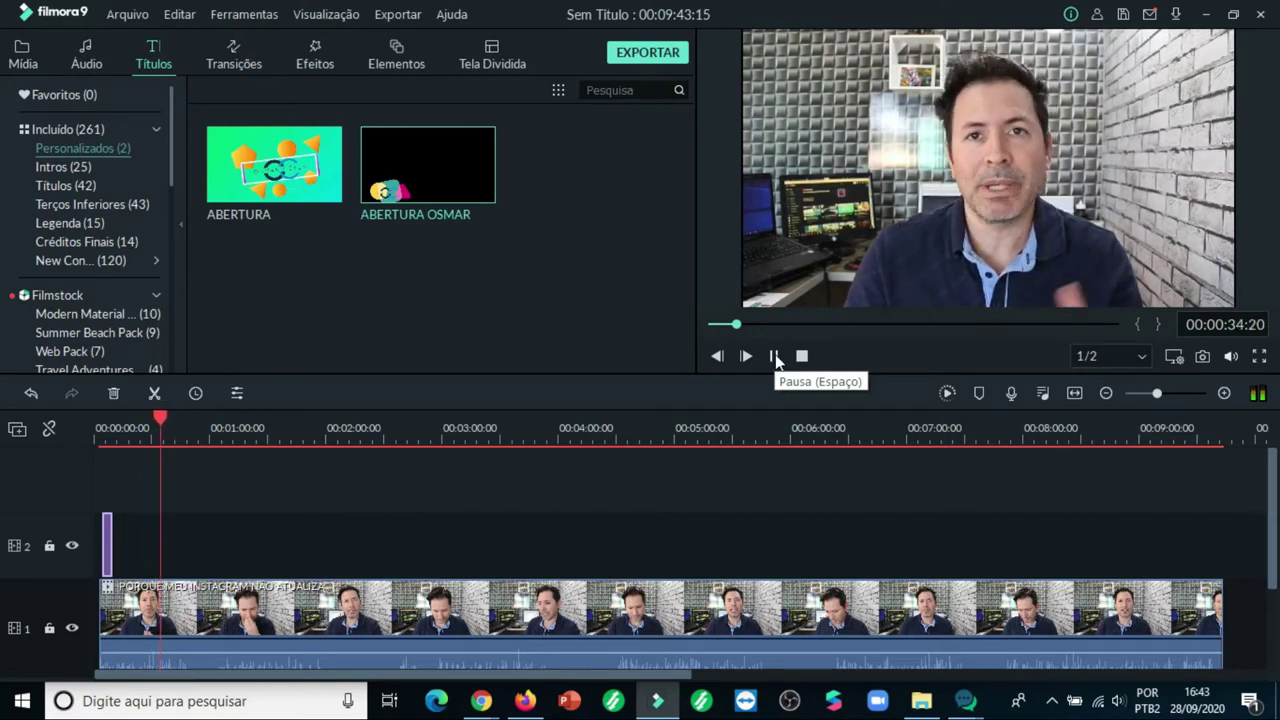
scroll(763, 481, "down", 2)
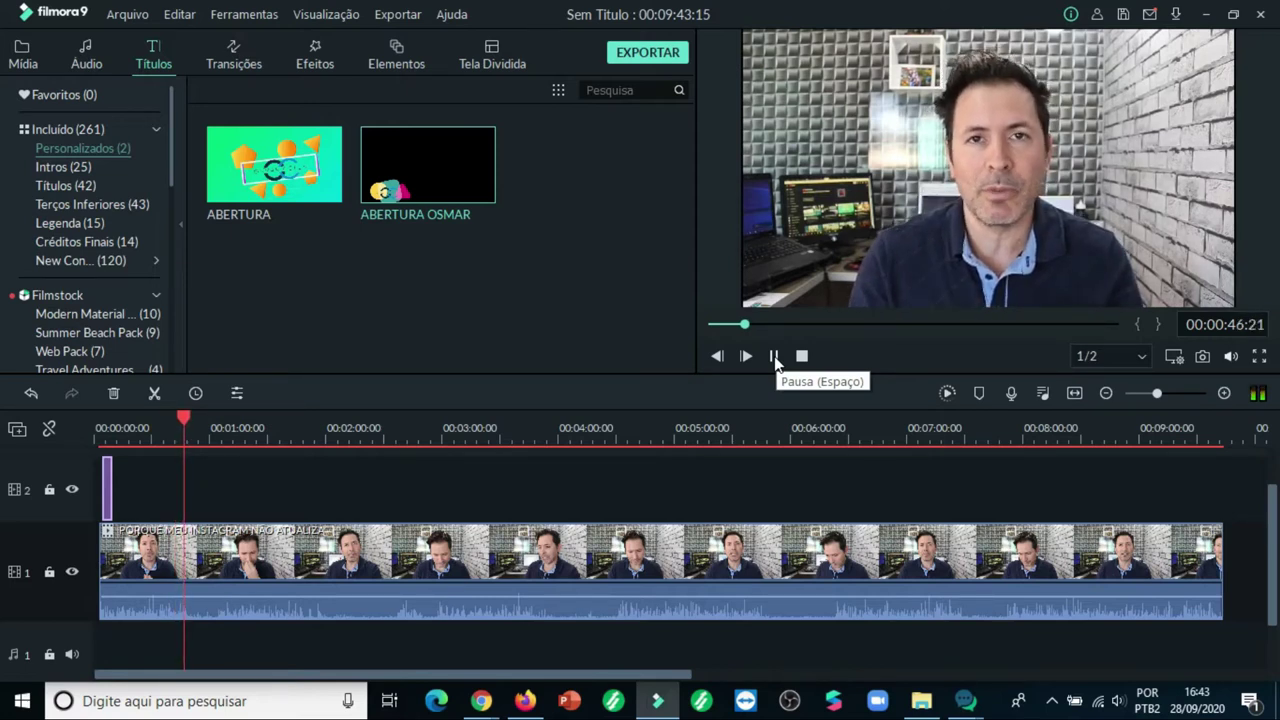
left_click(773, 356)
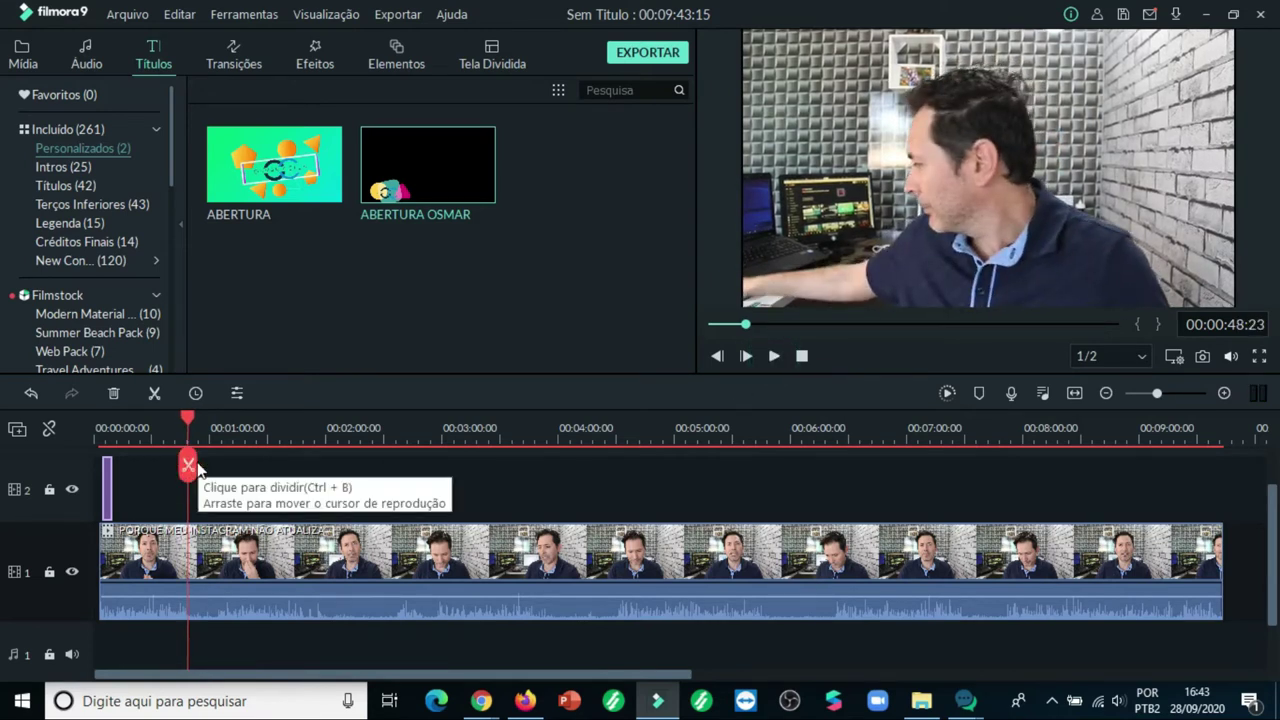
left_click_drag(190, 468, 188, 462)
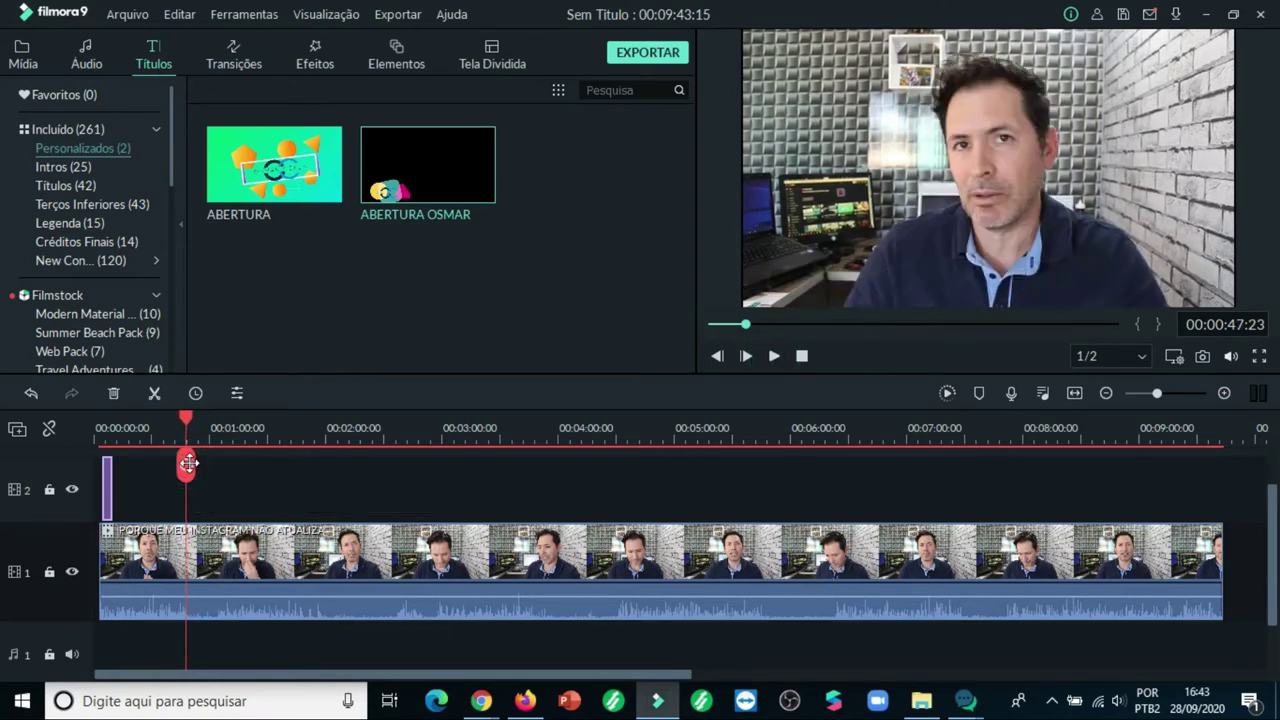
left_click(773, 356)
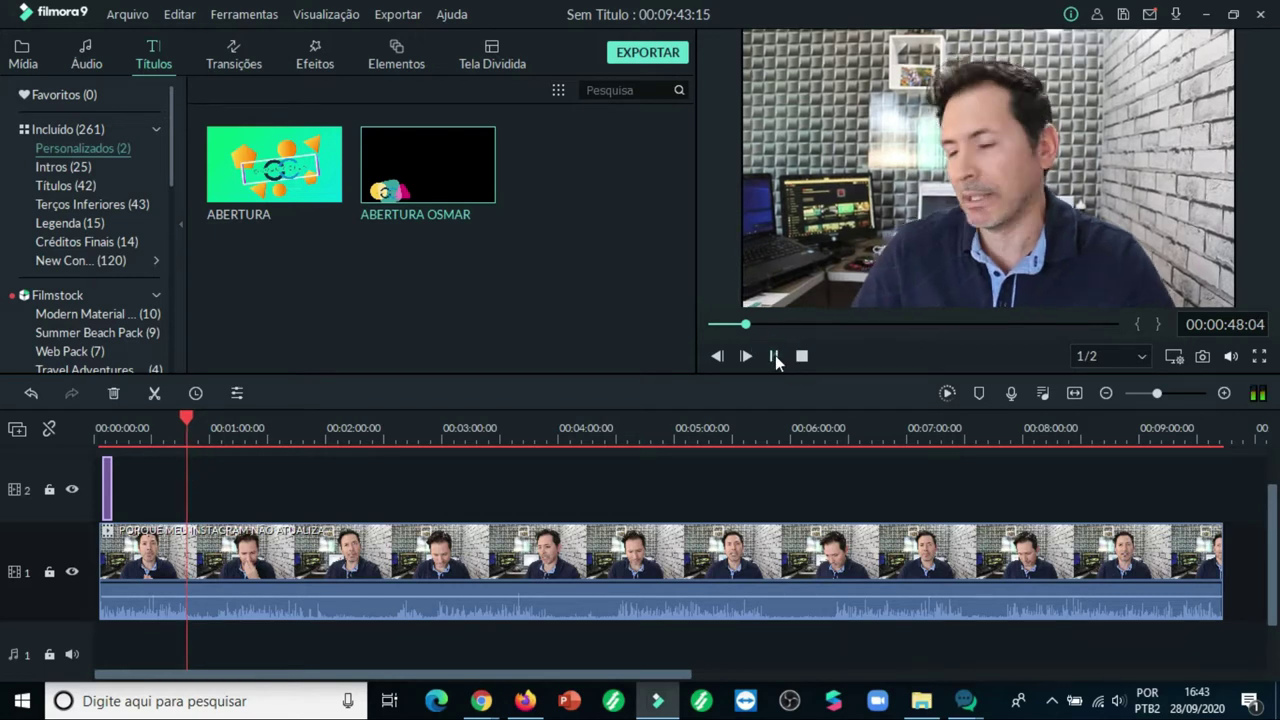
left_click(186, 465)
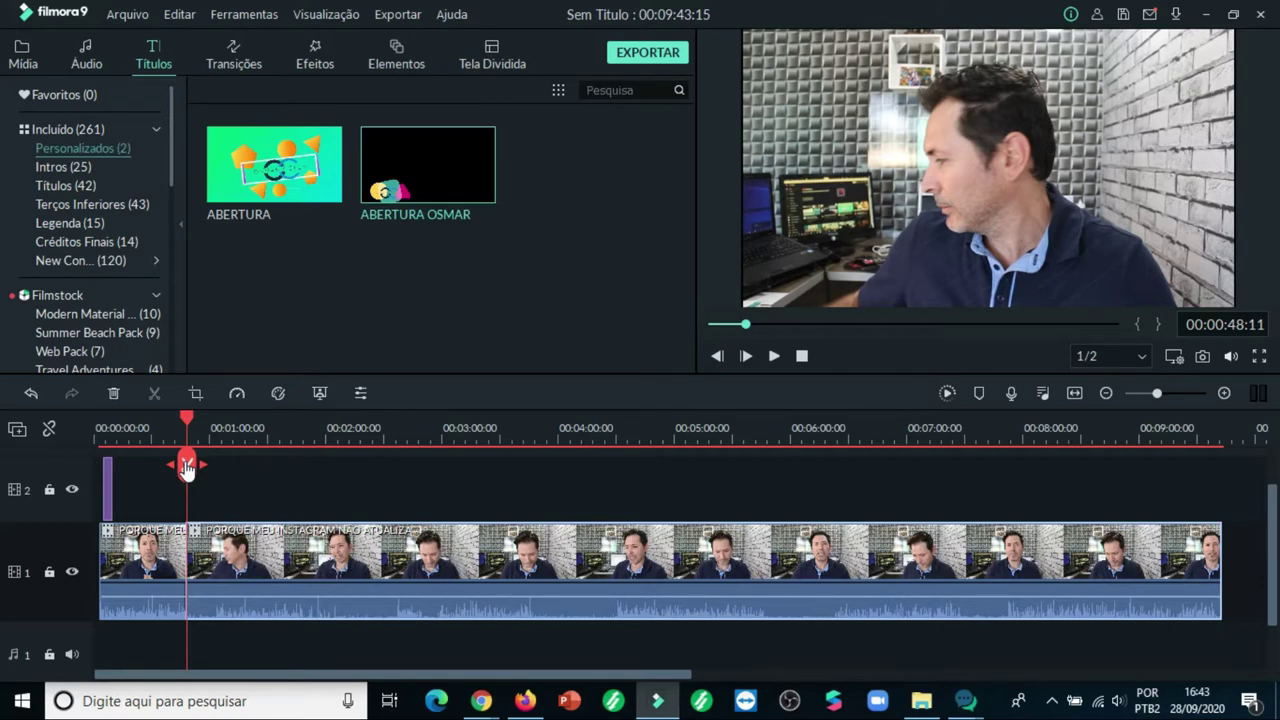
Step: Split the main clip again at 00:01:02:23 and ripple-delete the piece between the two cuts
left_click_drag(186, 467, 215, 463)
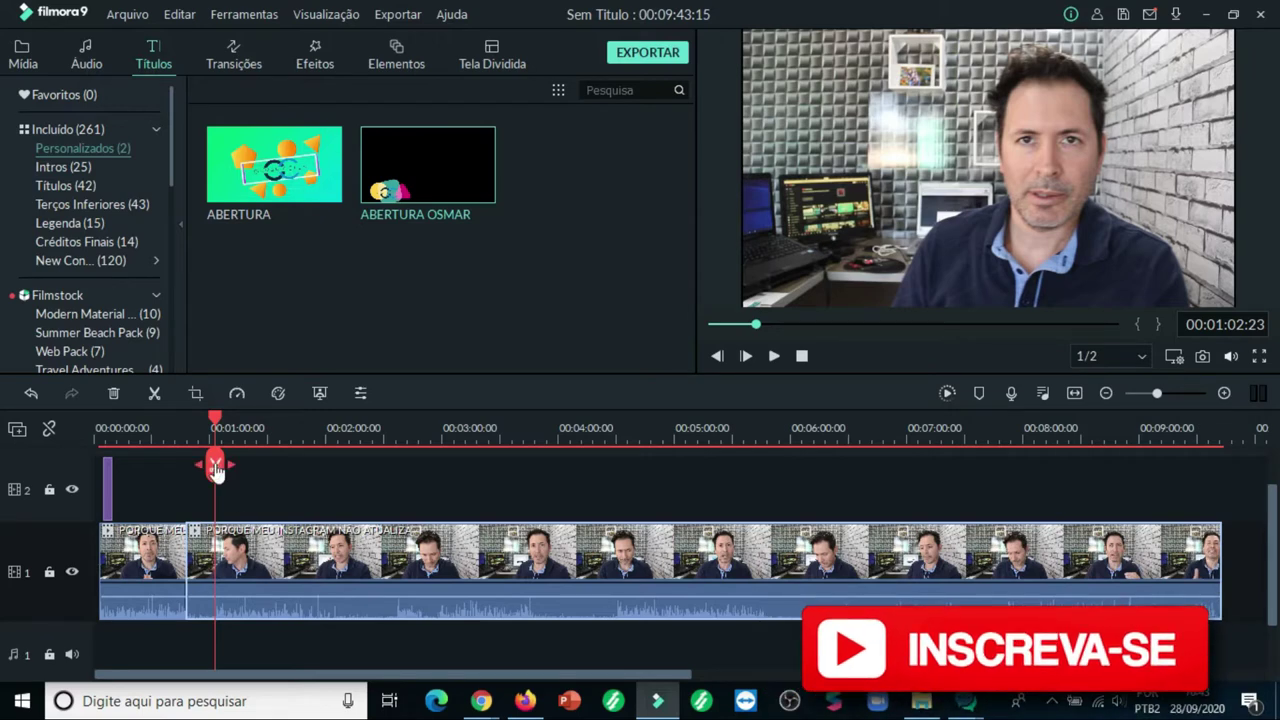
left_click(198, 552)
right_click(193, 565)
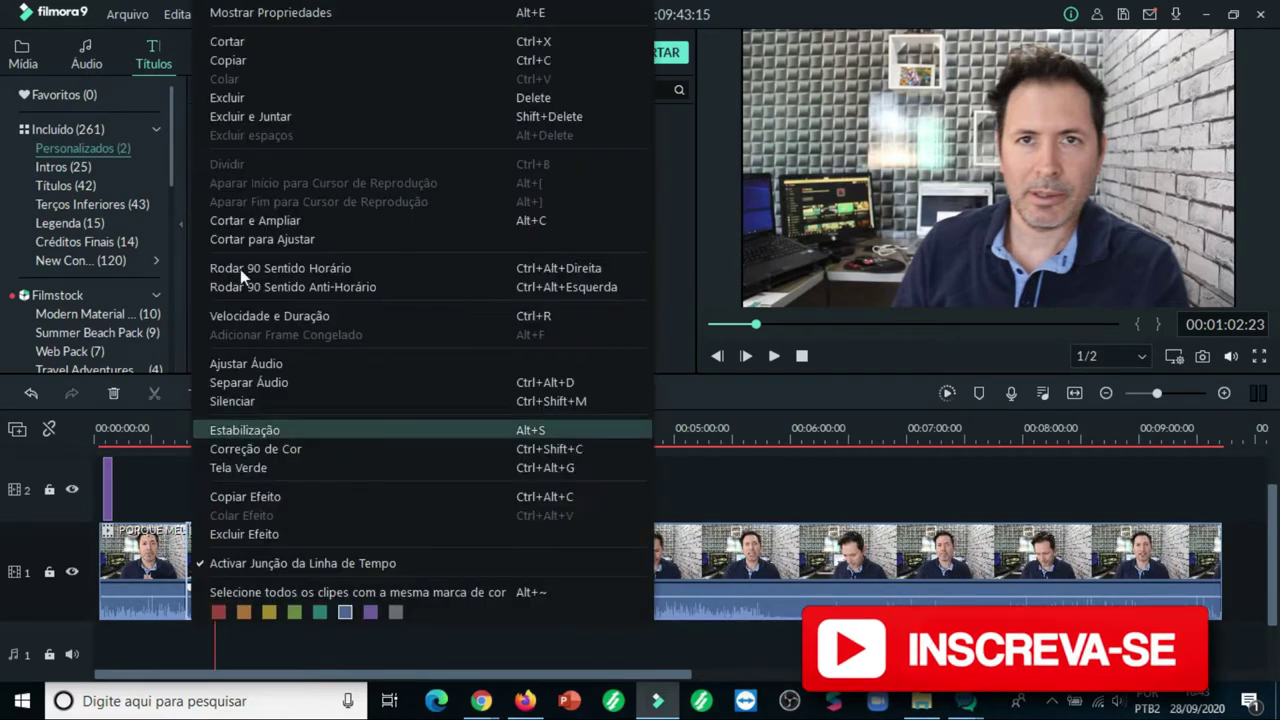
left_click(248, 116)
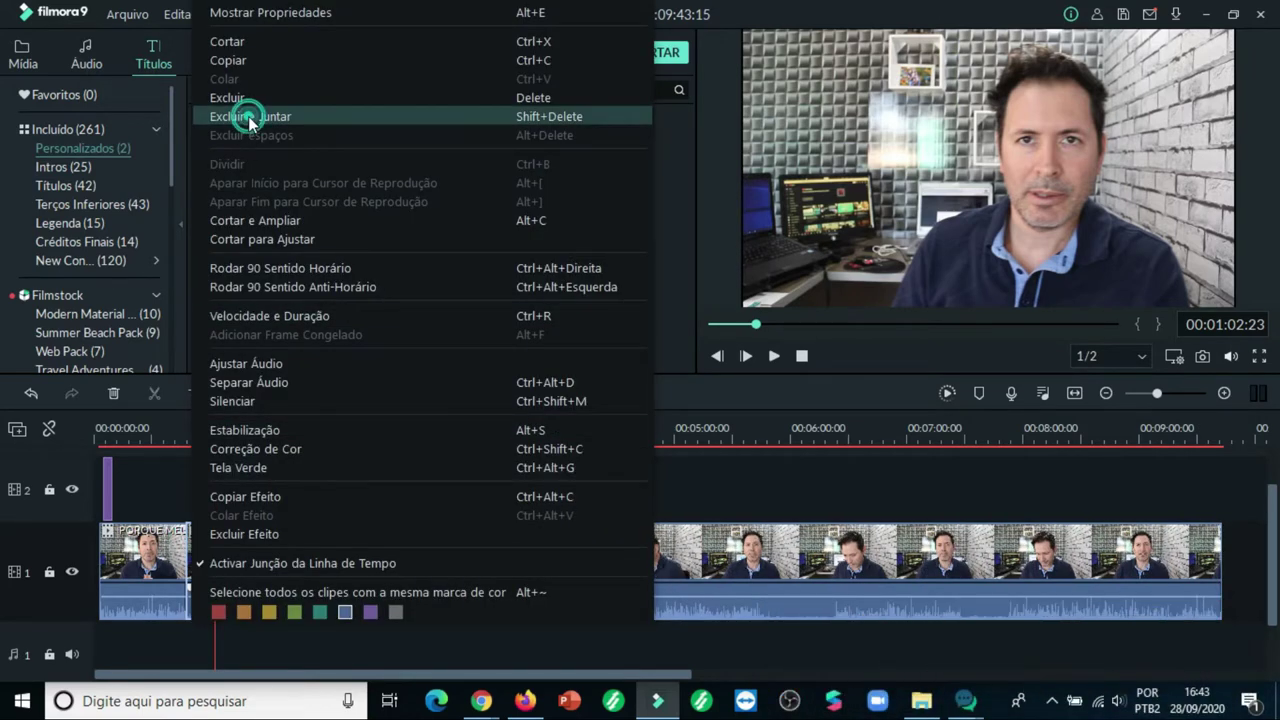
Step: Place the first WhatsApp phone-screen video on track 2 at 00:00:48:09 and move its picture to the left side of the frame
left_click(24, 55)
scroll(505, 214, "down", 2)
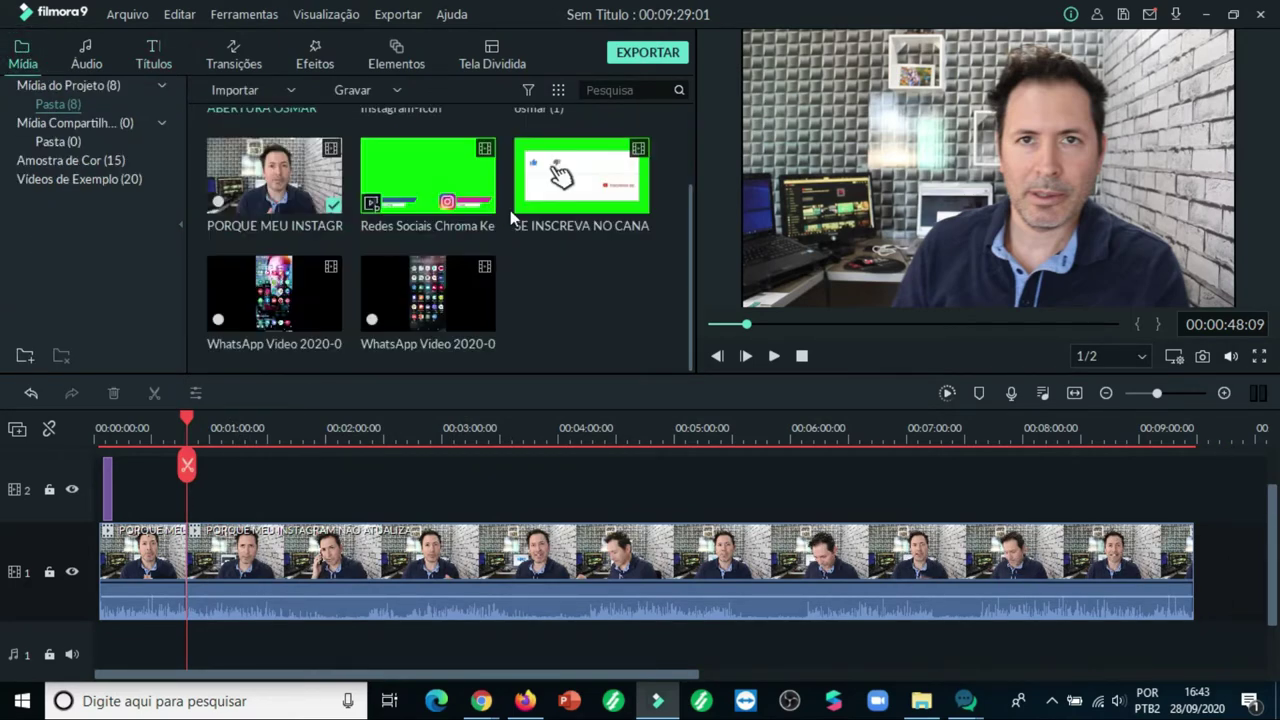
left_click(327, 280)
left_click_drag(333, 277, 208, 487)
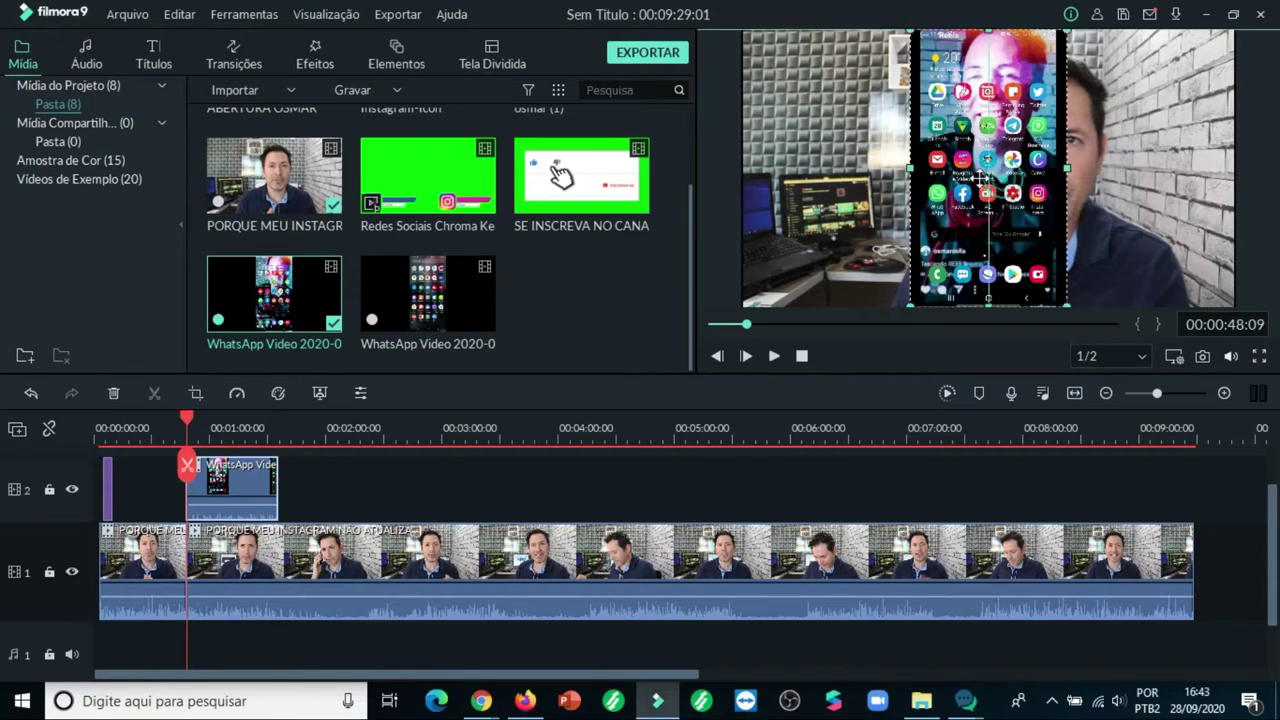
left_click_drag(988, 172, 830, 190)
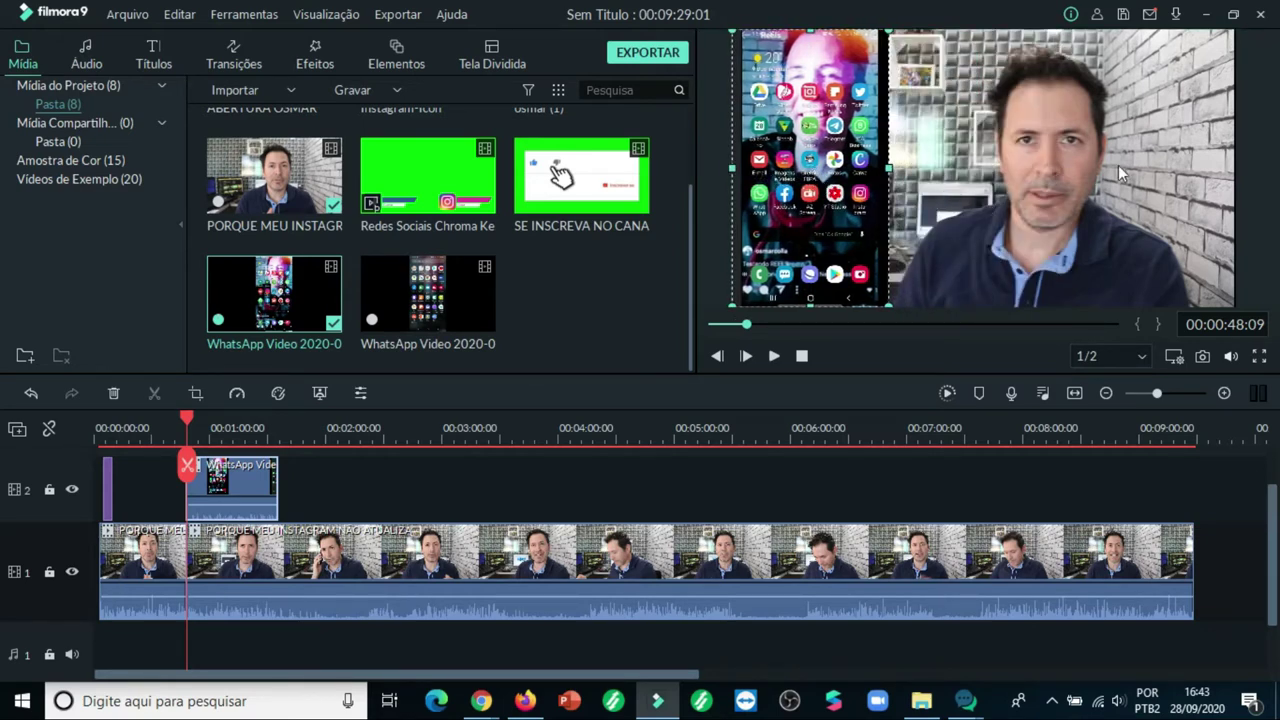
Step: Trim the first phone-screen overlay's opening up to 00:00:50:08 and move the remaining clip back to the main clip's cut at about 00:00:48
left_click(775, 356)
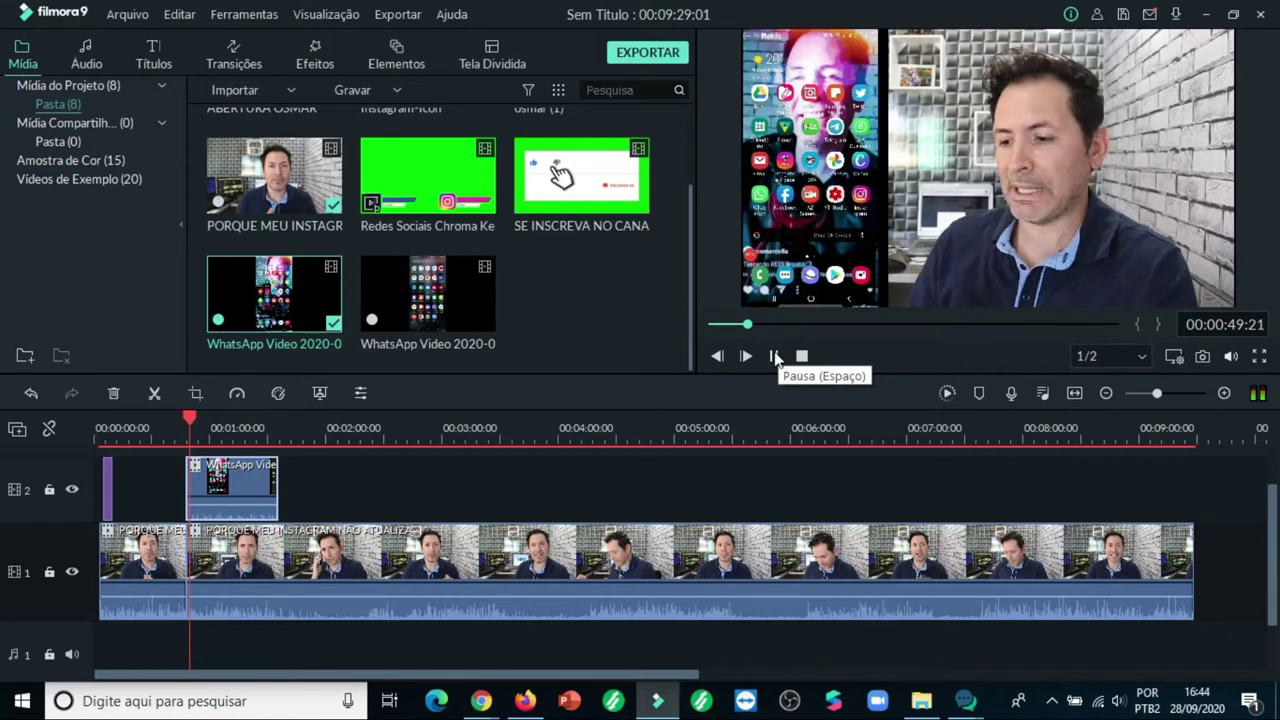
left_click(775, 356)
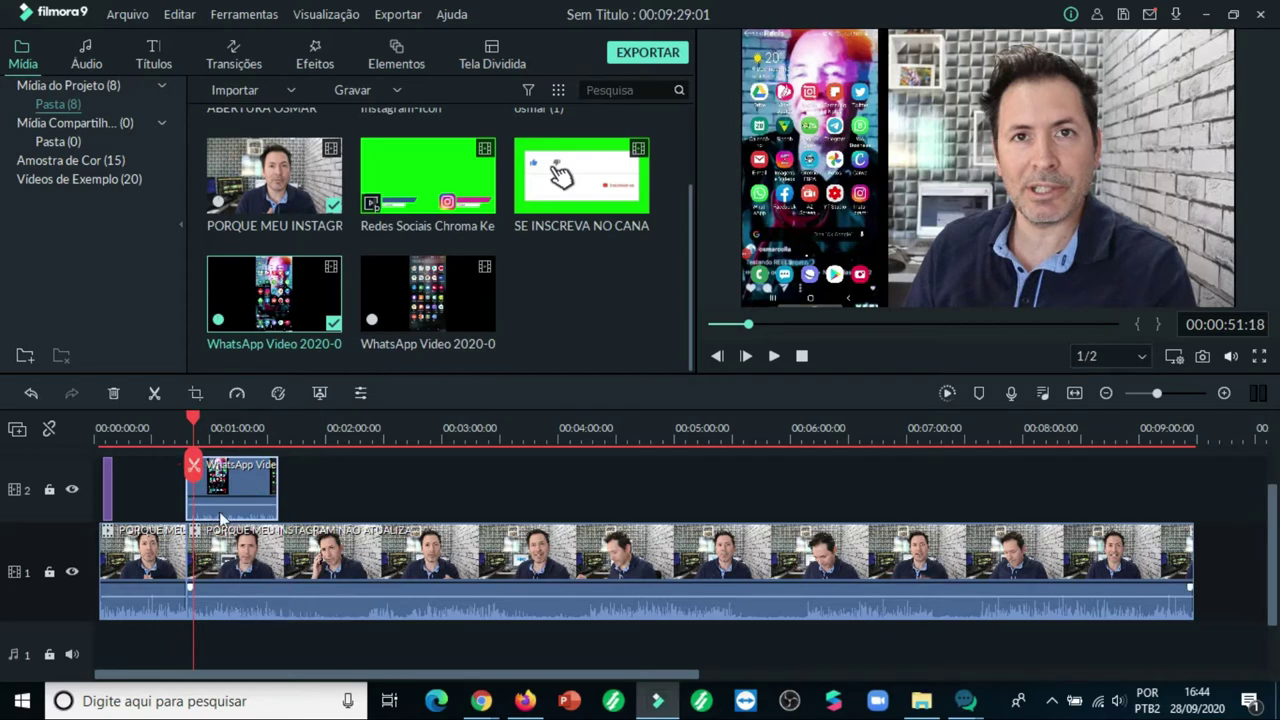
left_click_drag(193, 460, 190, 460)
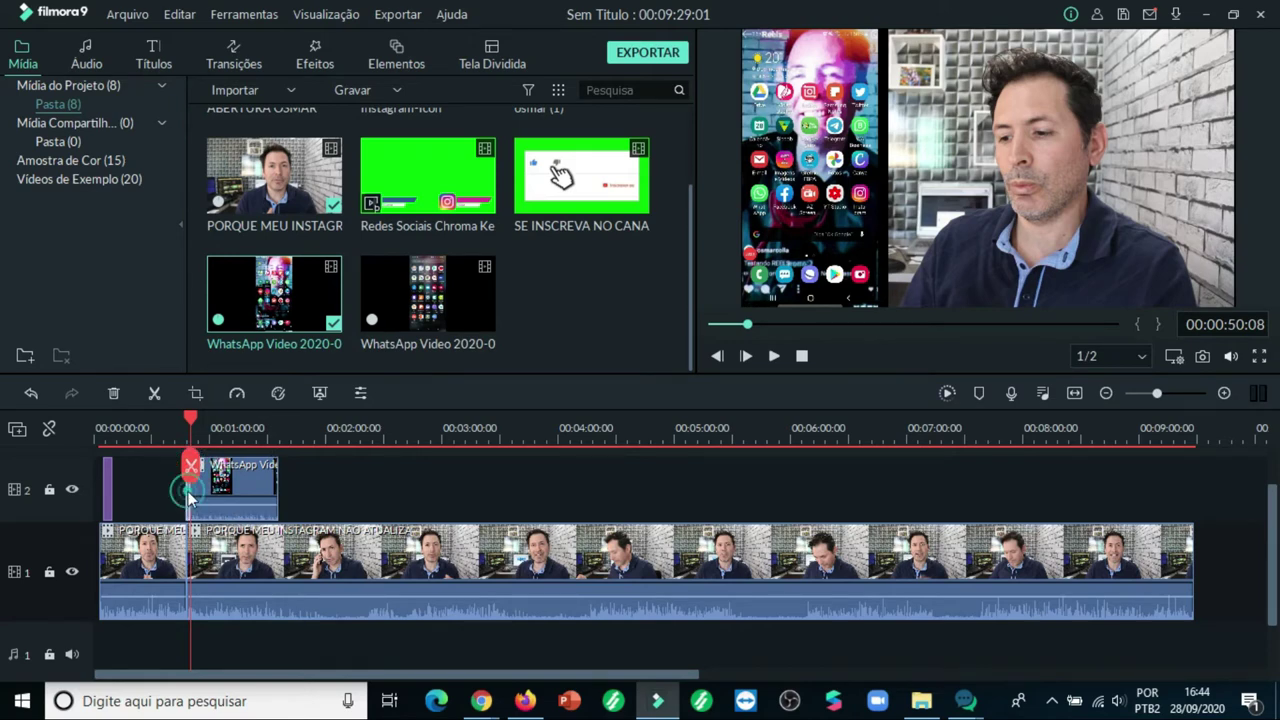
right_click(188, 491)
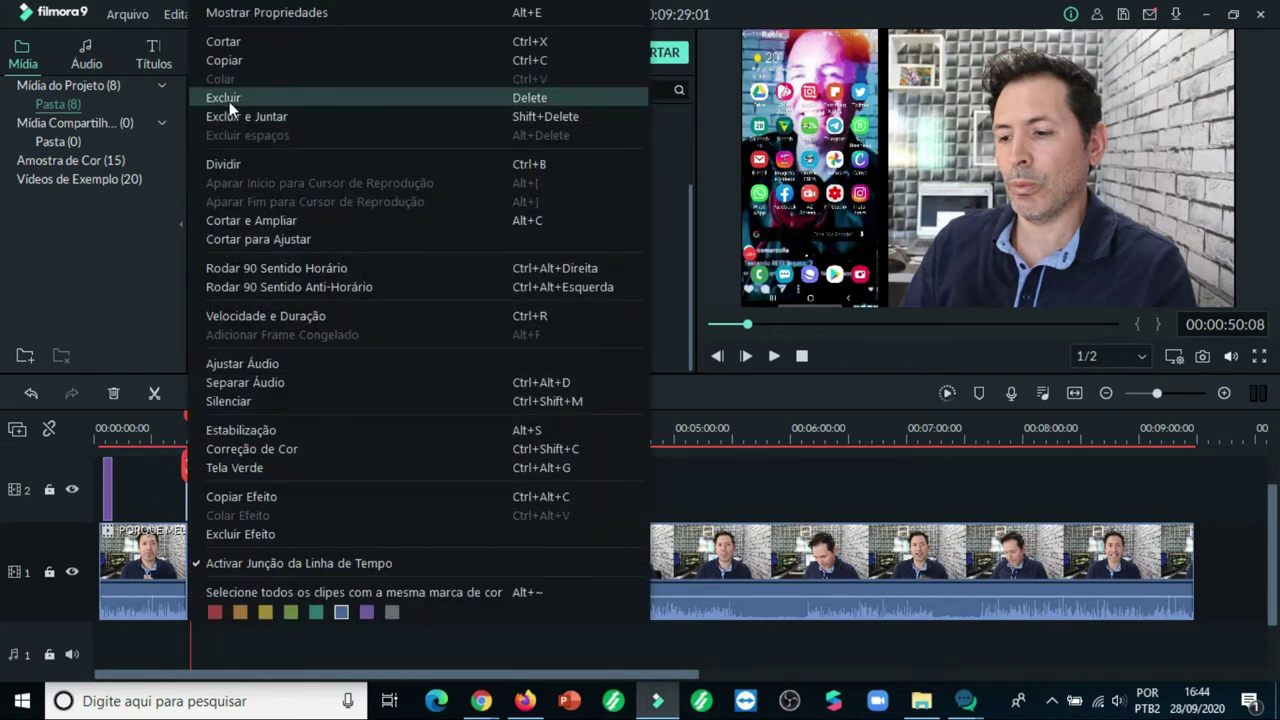
left_click(229, 101)
left_click(222, 498)
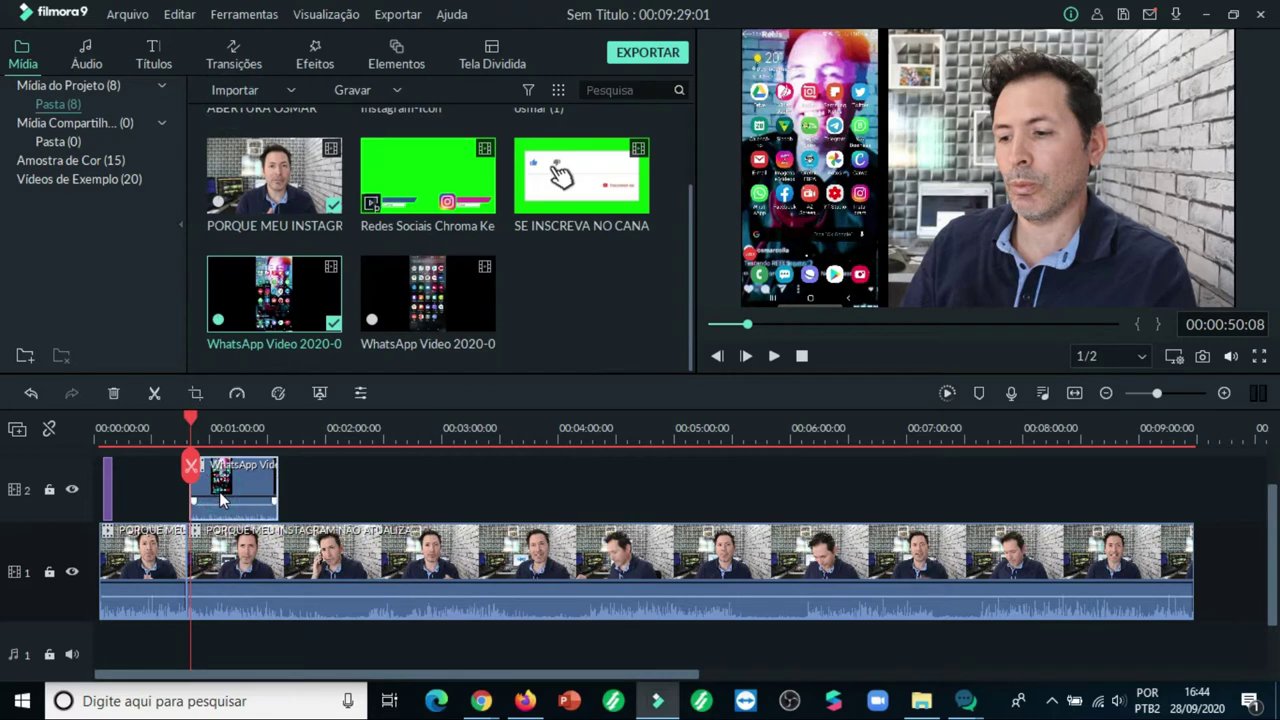
left_click_drag(221, 500, 218, 489)
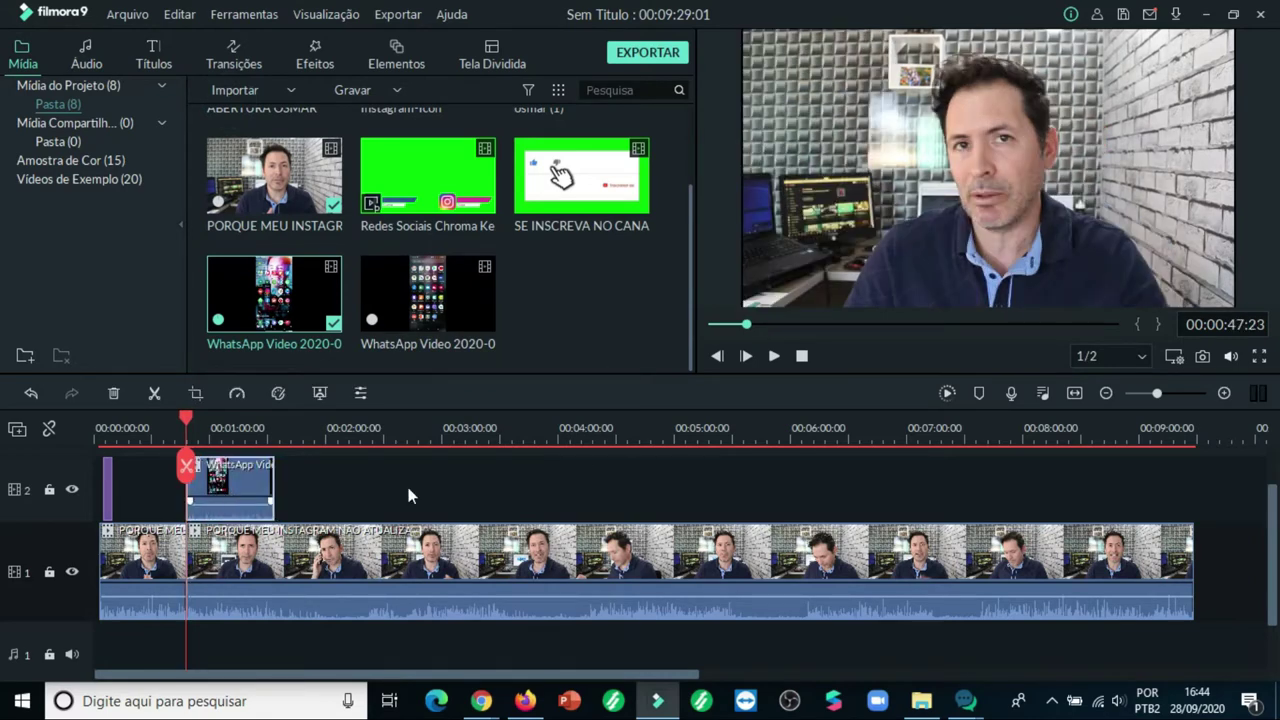
Step: Play the overlay section to check its sync and lower the first phone-screen clip's volume to the minimum
left_click(772, 360)
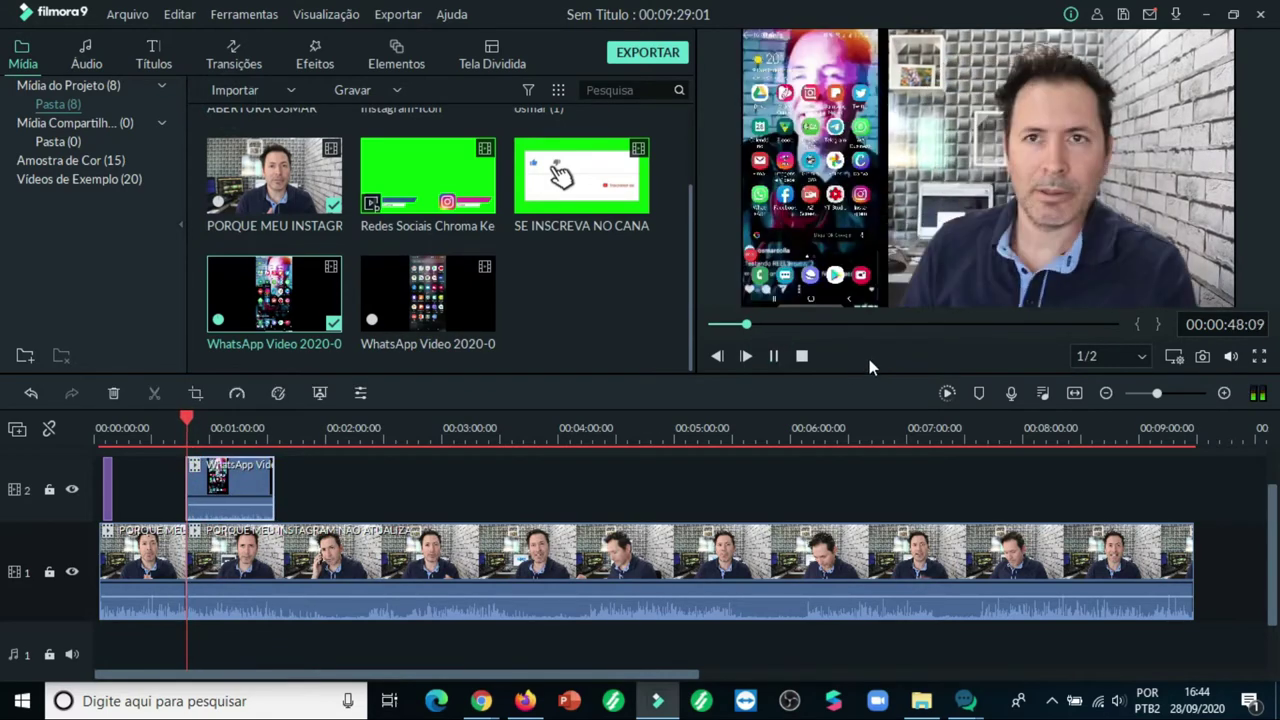
left_click(775, 357)
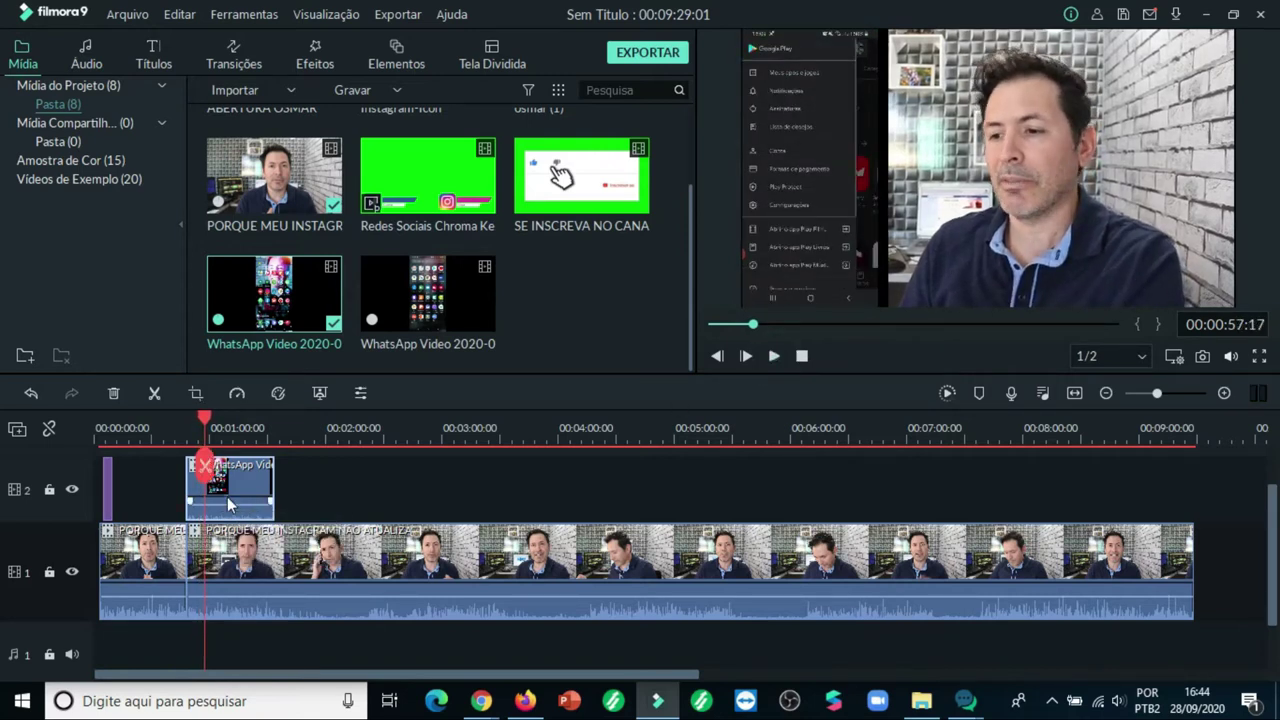
double_click(227, 497)
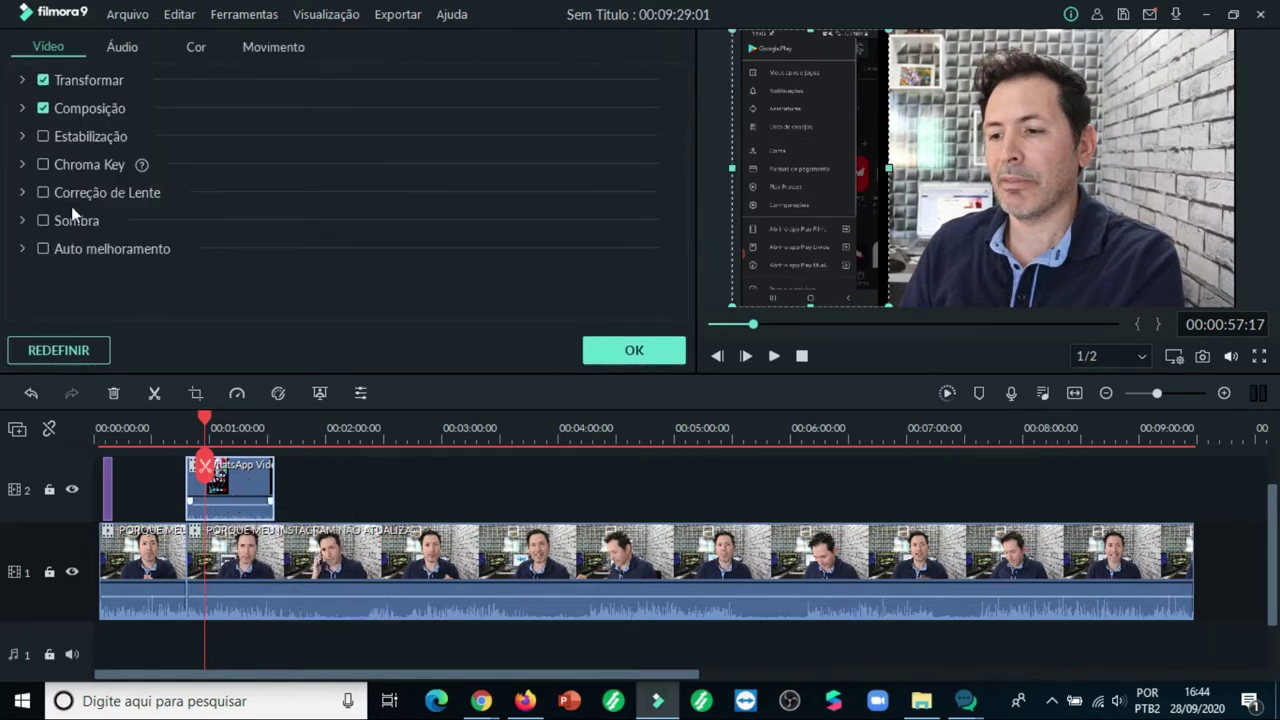
left_click(122, 47)
scroll(154, 183, "down", 3)
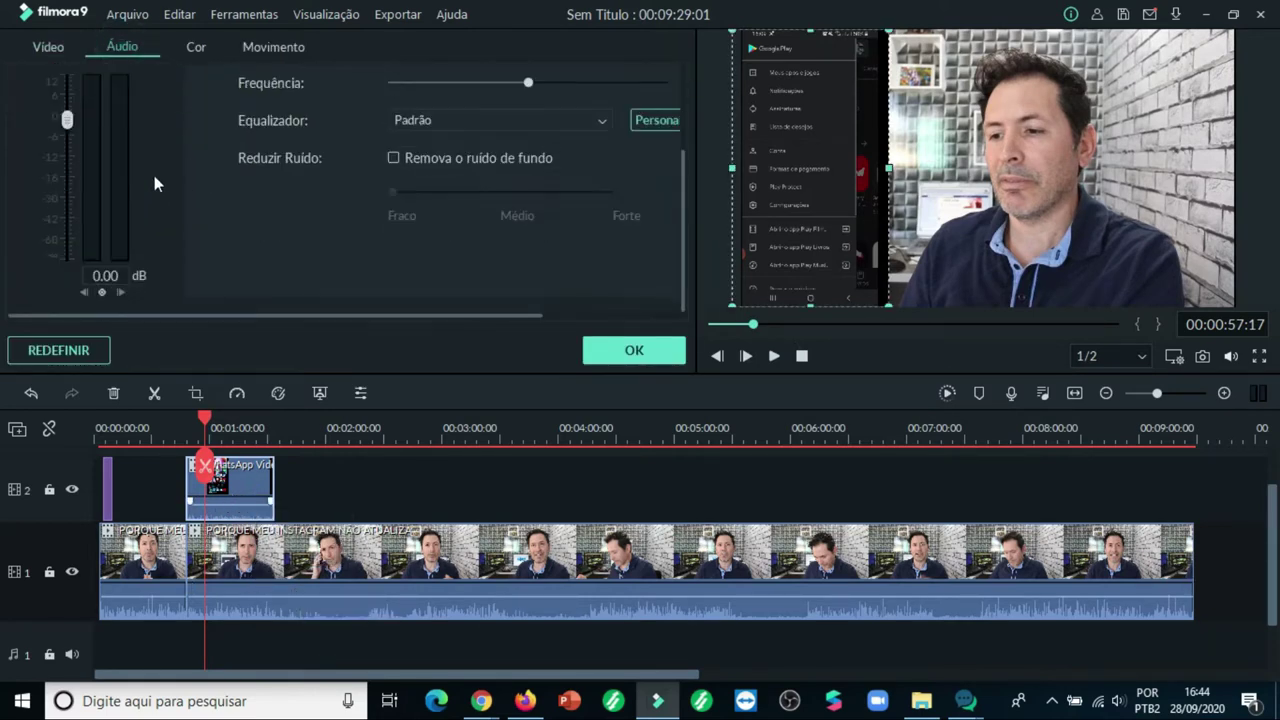
left_click_drag(63, 124, 54, 297)
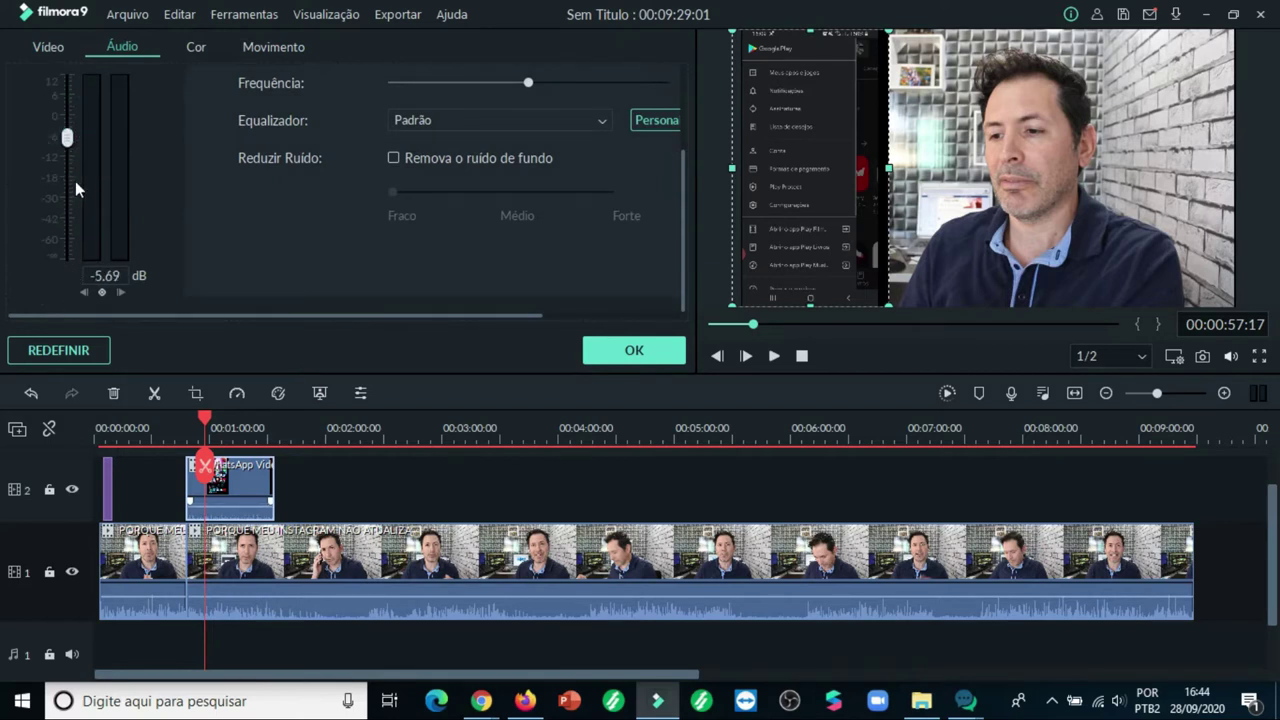
left_click(672, 352)
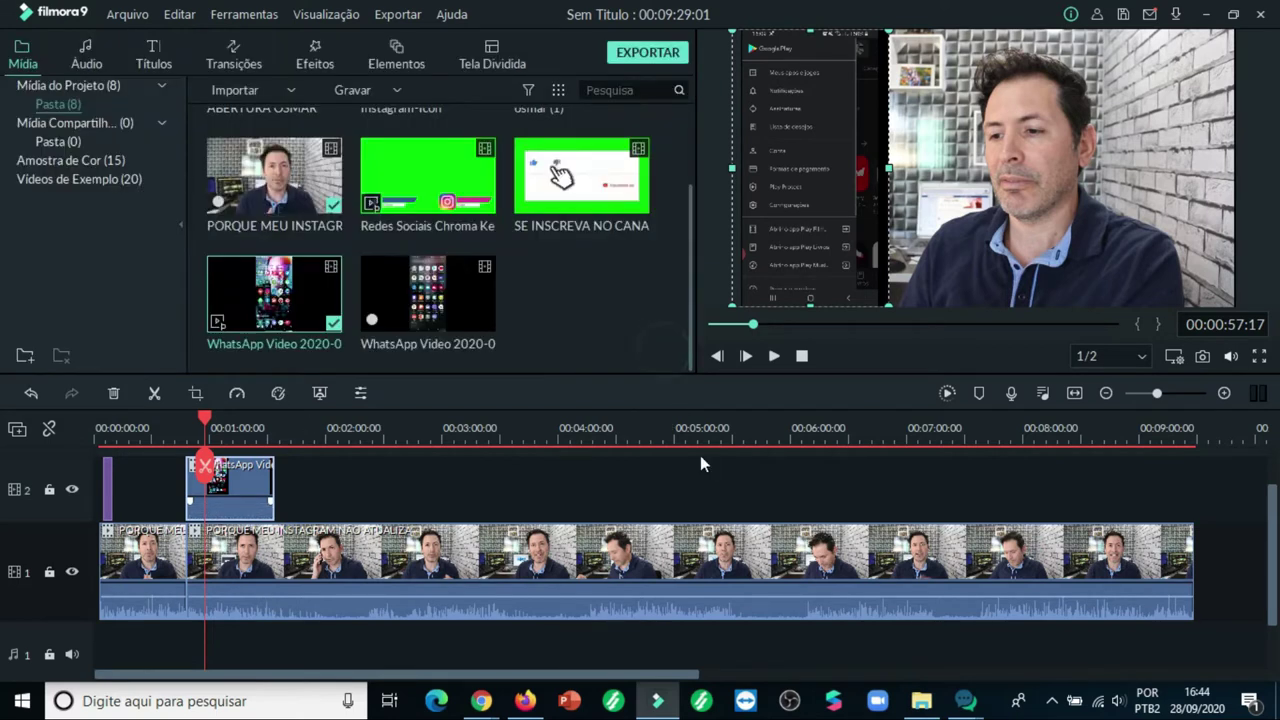
Step: Play and scrub through the overlaid section to examine where the phone-screen recording ends relative to the speaker's footage
left_click(781, 364)
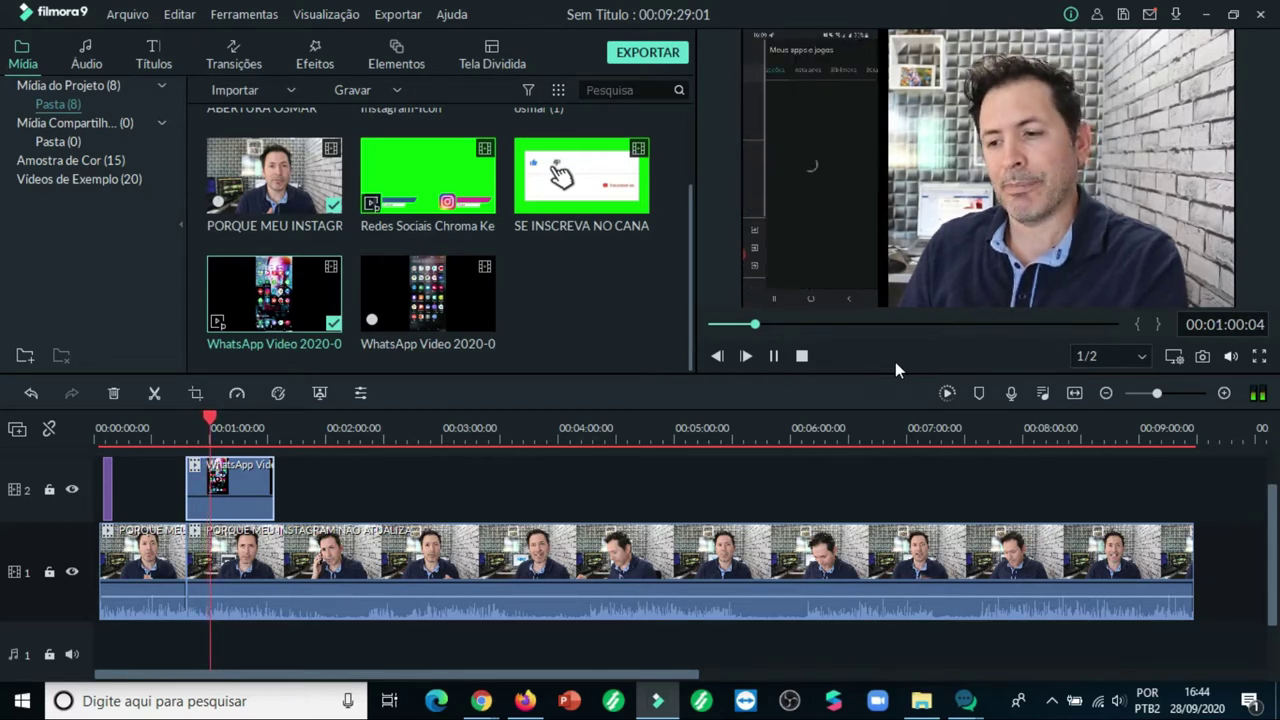
left_click(773, 356)
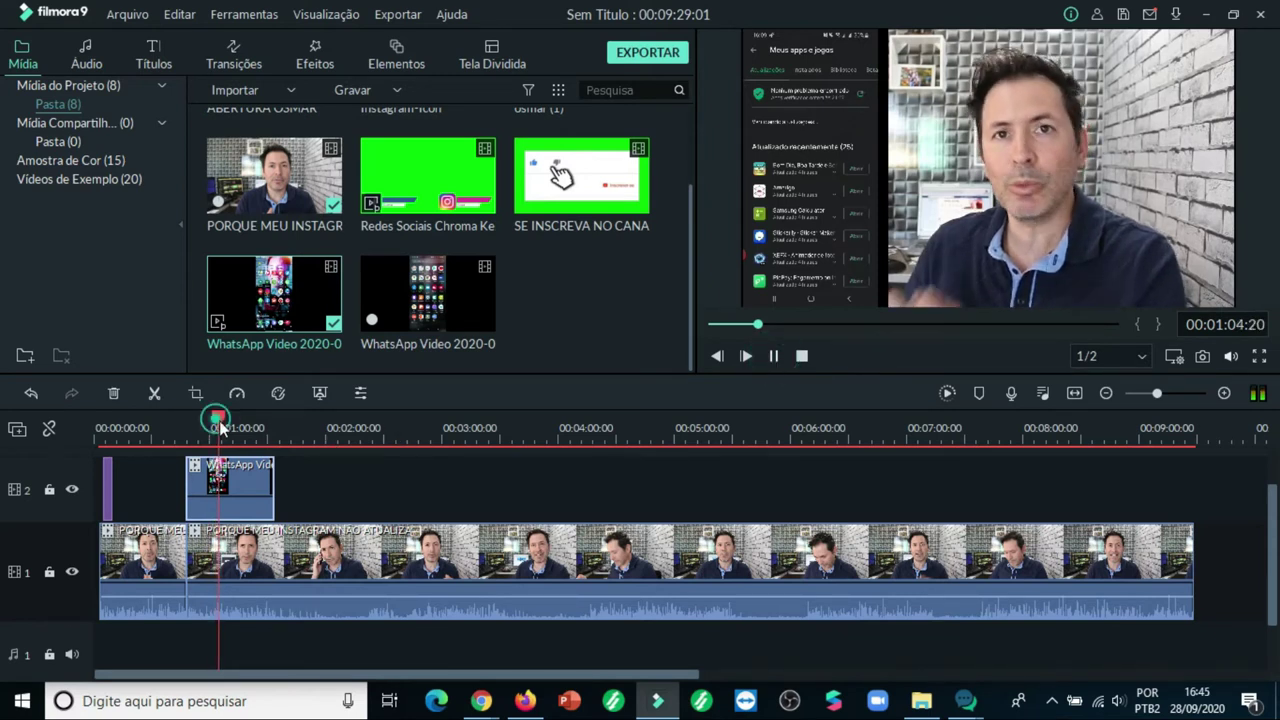
left_click(253, 429)
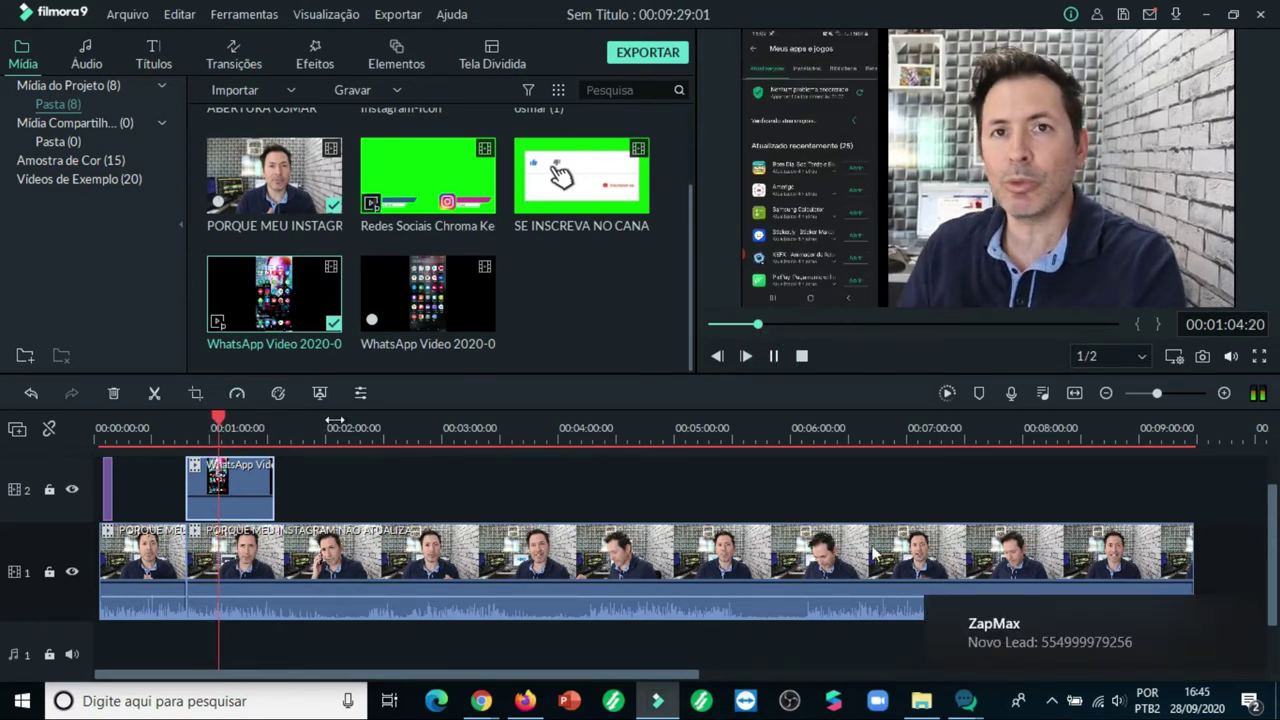
left_click(1249, 610)
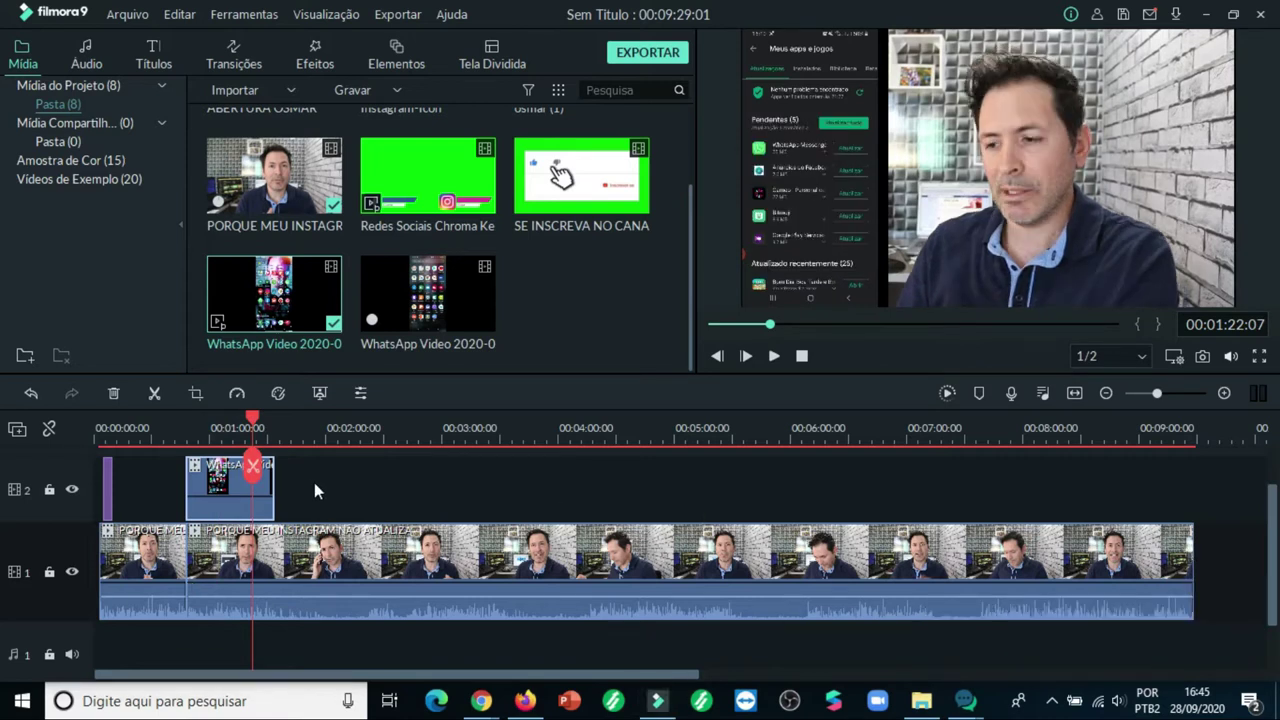
left_click(252, 417)
left_click(271, 428)
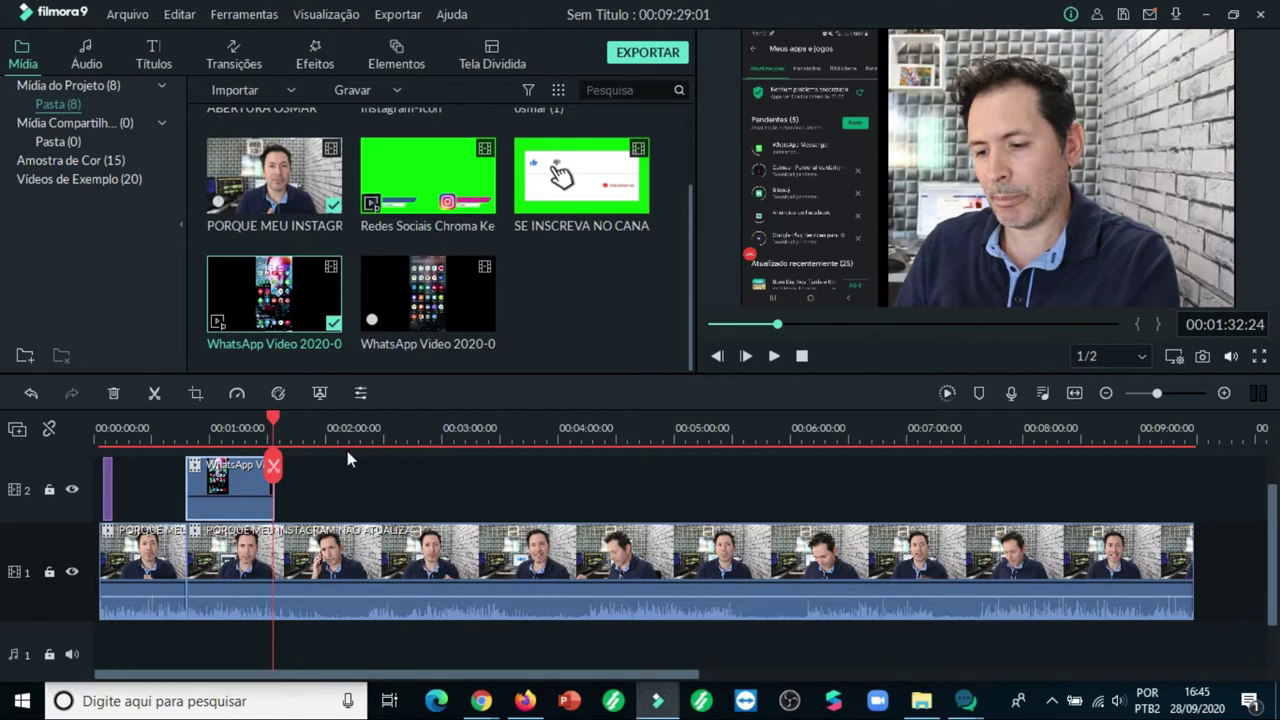
left_click_drag(275, 466, 265, 466)
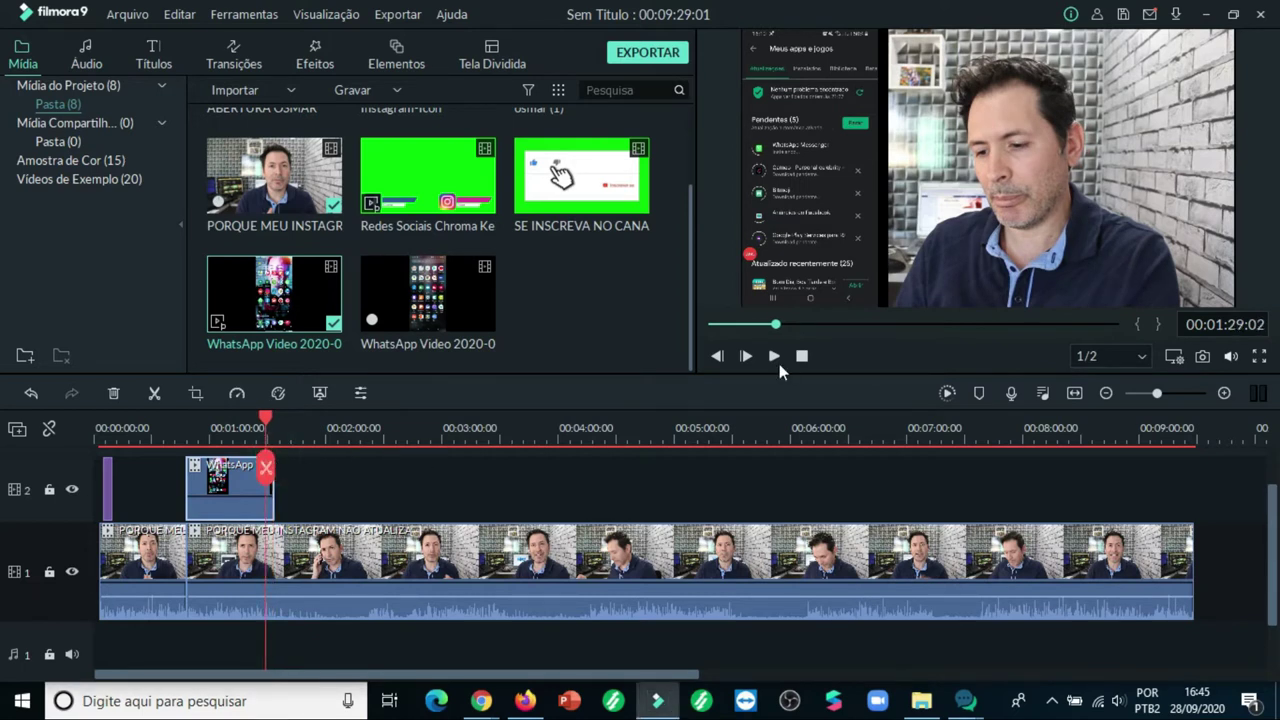
left_click(776, 356)
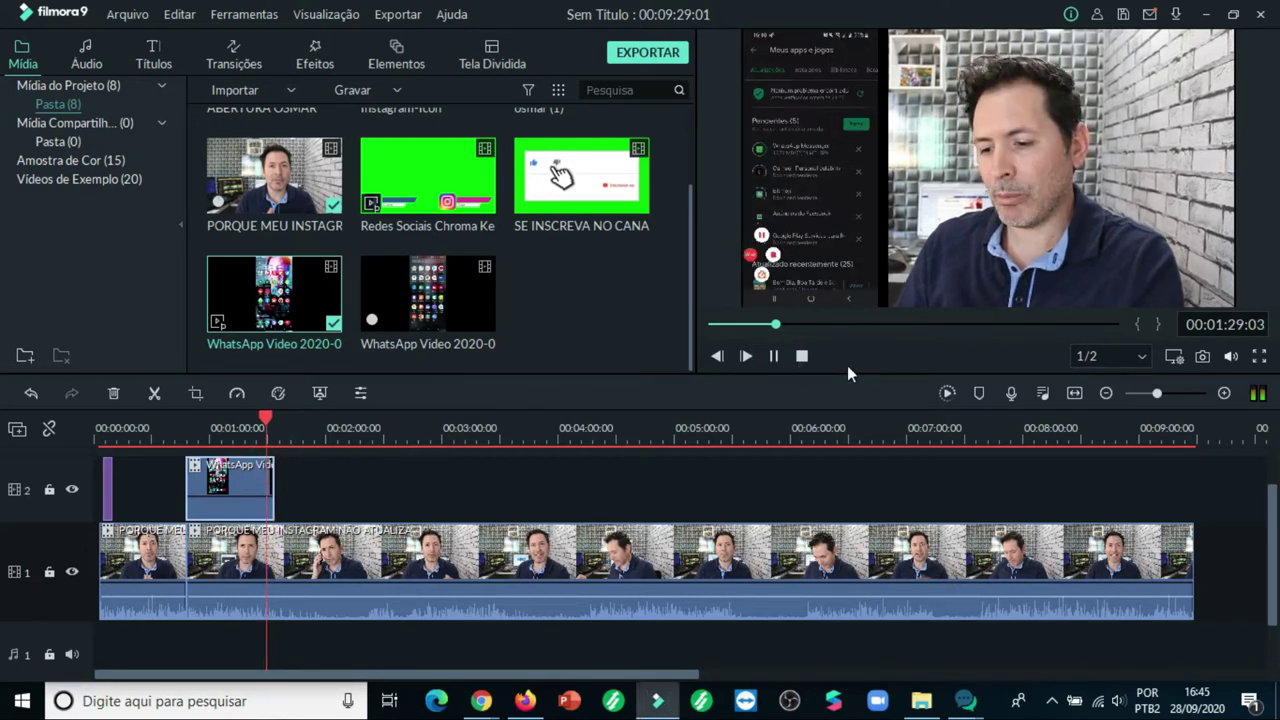
left_click(776, 357)
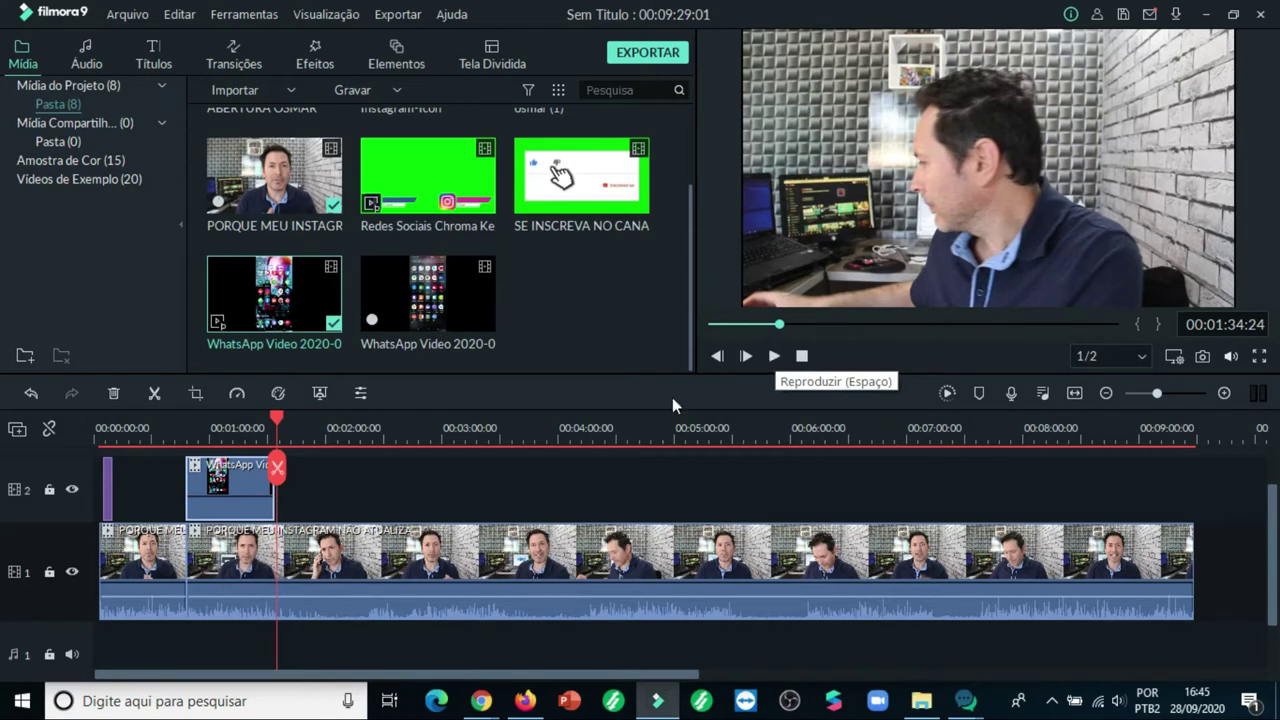
left_click(277, 468)
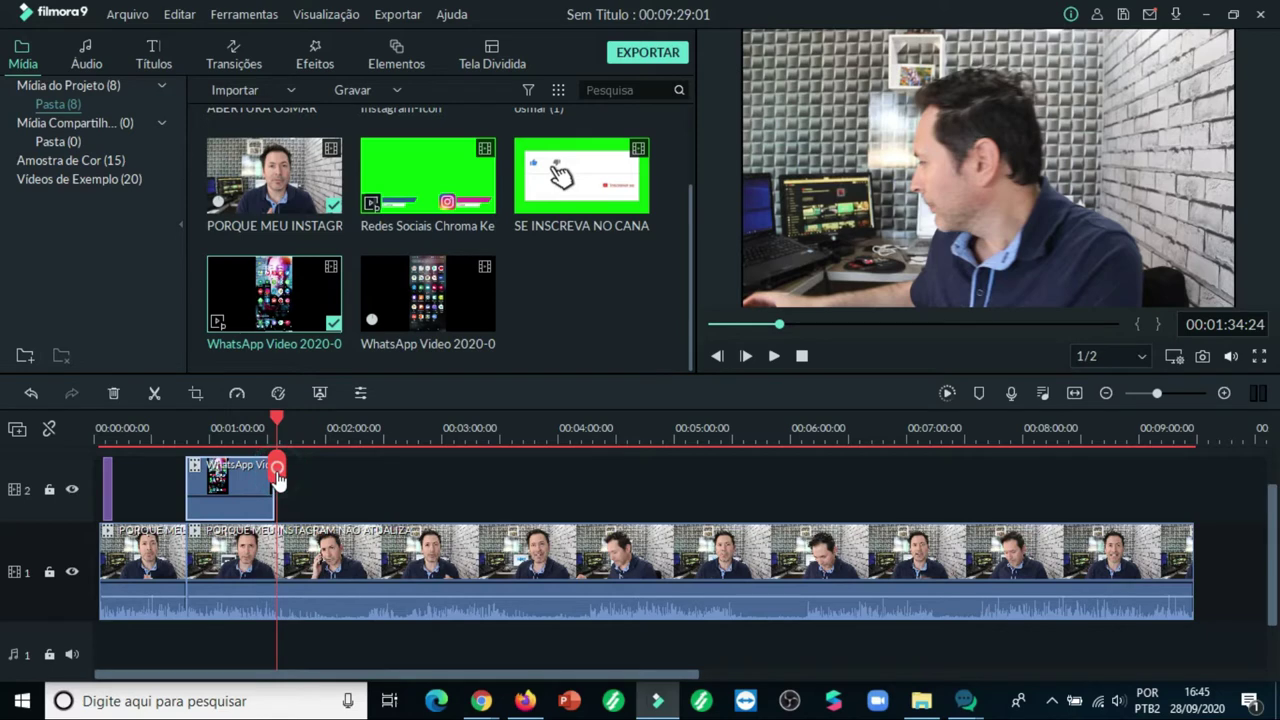
left_click_drag(278, 478, 273, 470)
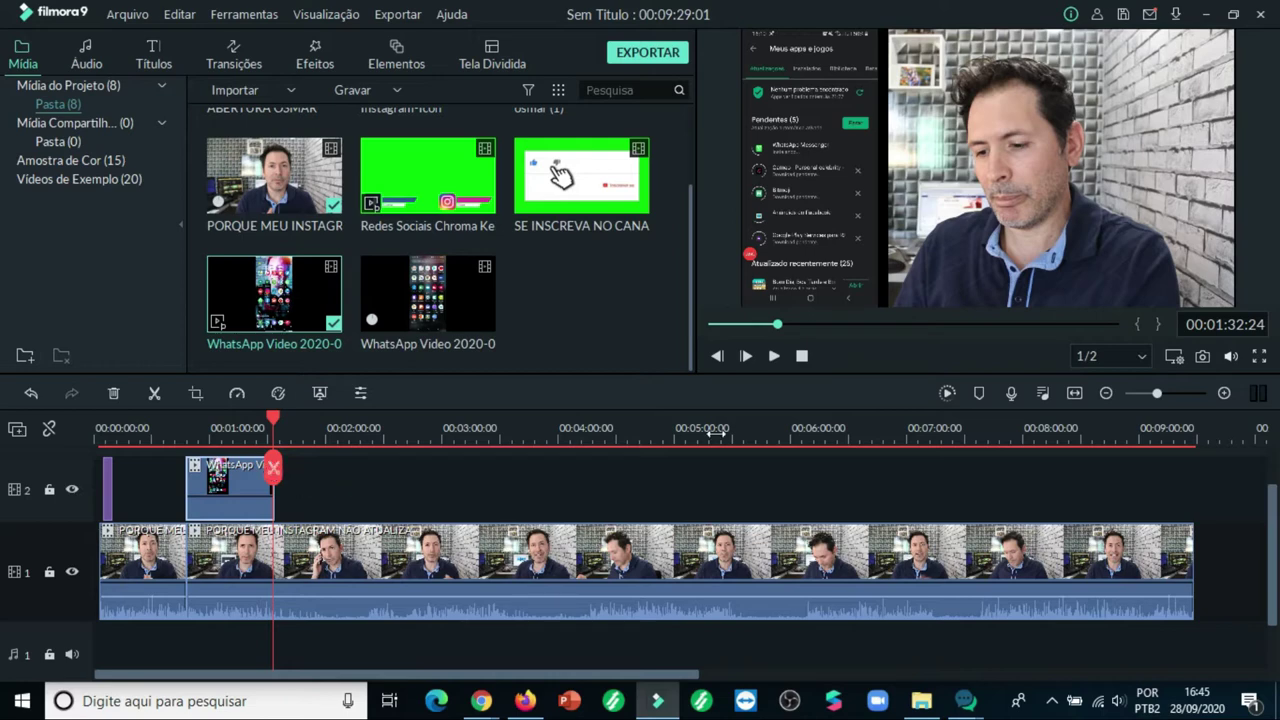
left_click(773, 356)
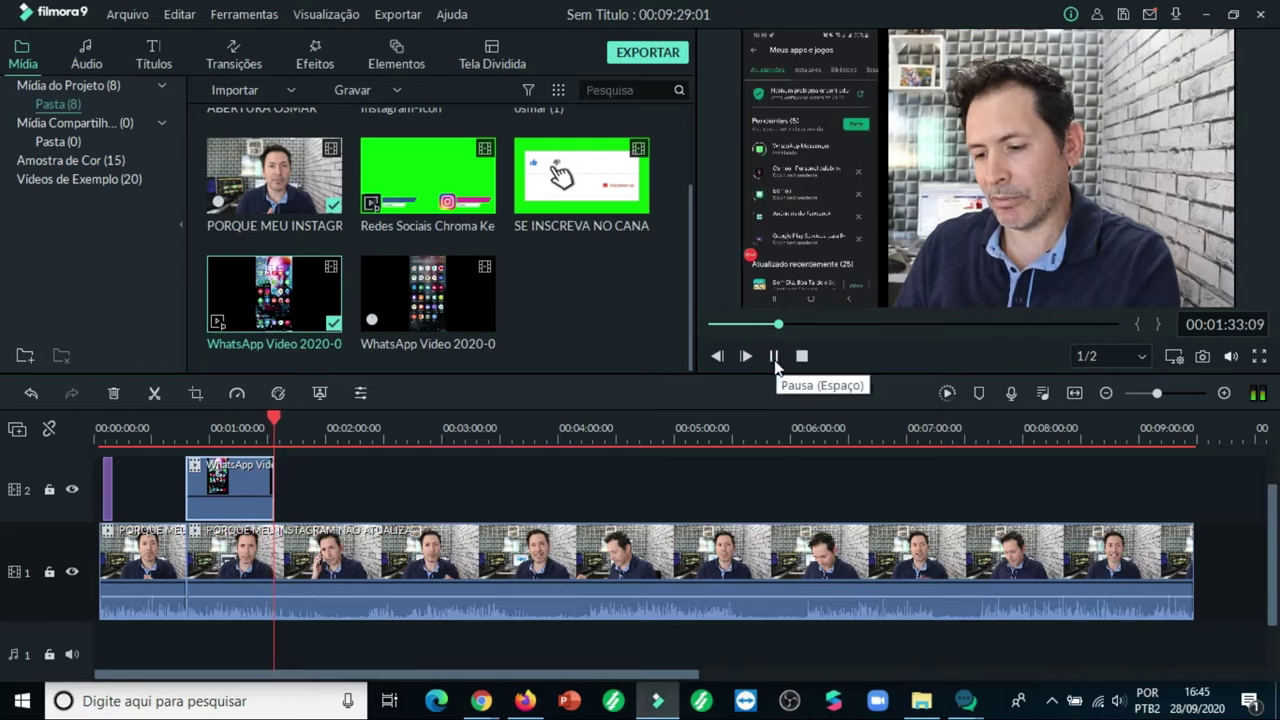
left_click(773, 356)
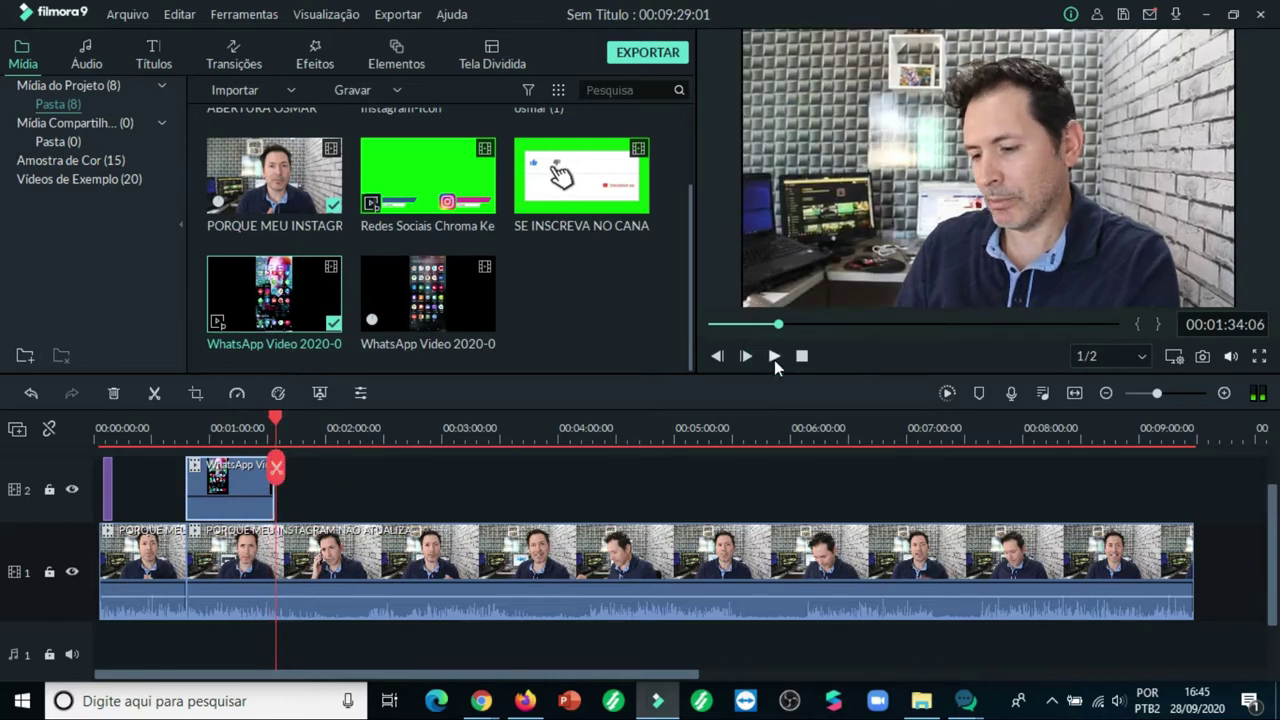
Step: Split the main clip at about 00:01:34 and at 00:02:21:21, and ripple-delete the piece between the two cuts
left_click(278, 479)
left_click_drag(277, 475, 369, 486)
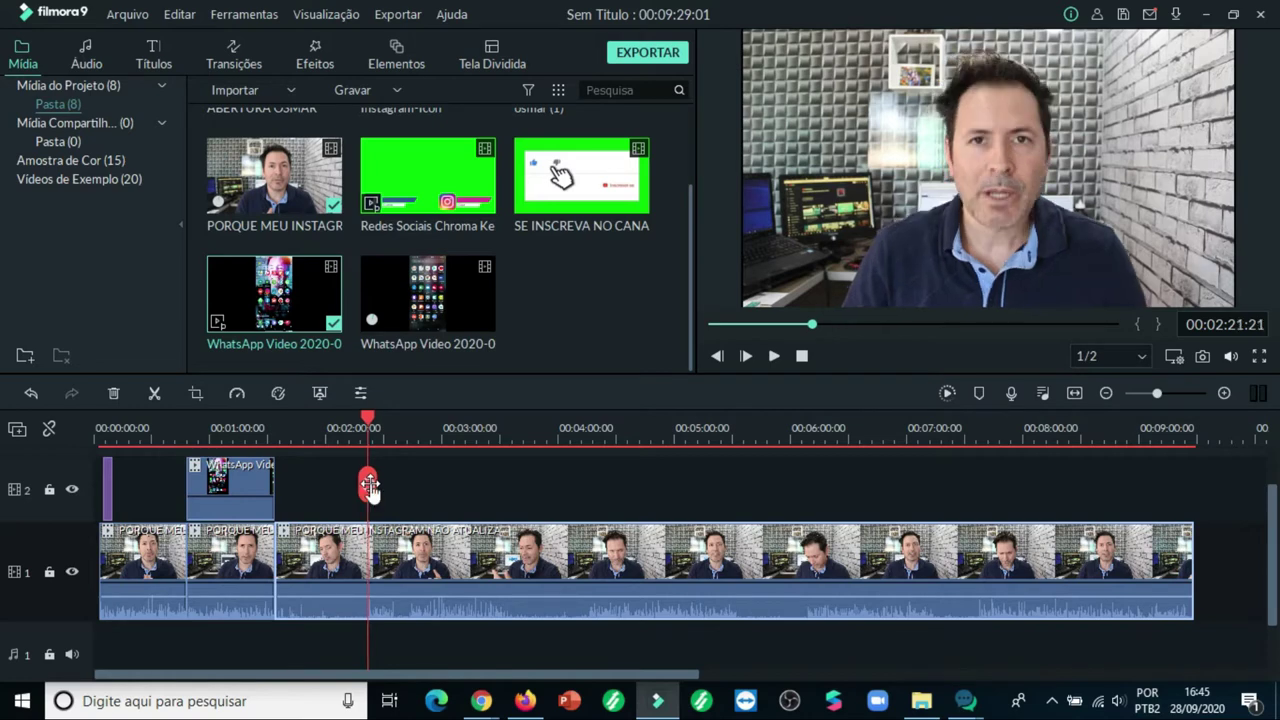
right_click(323, 563)
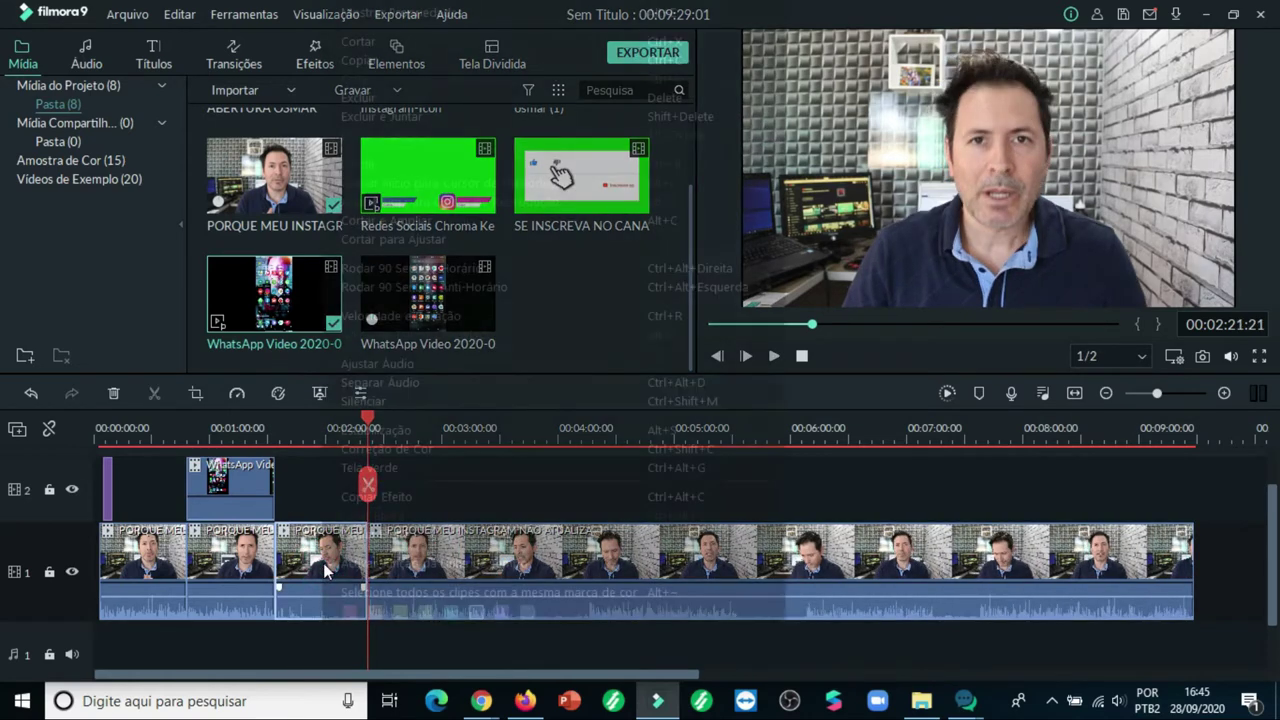
left_click(383, 115)
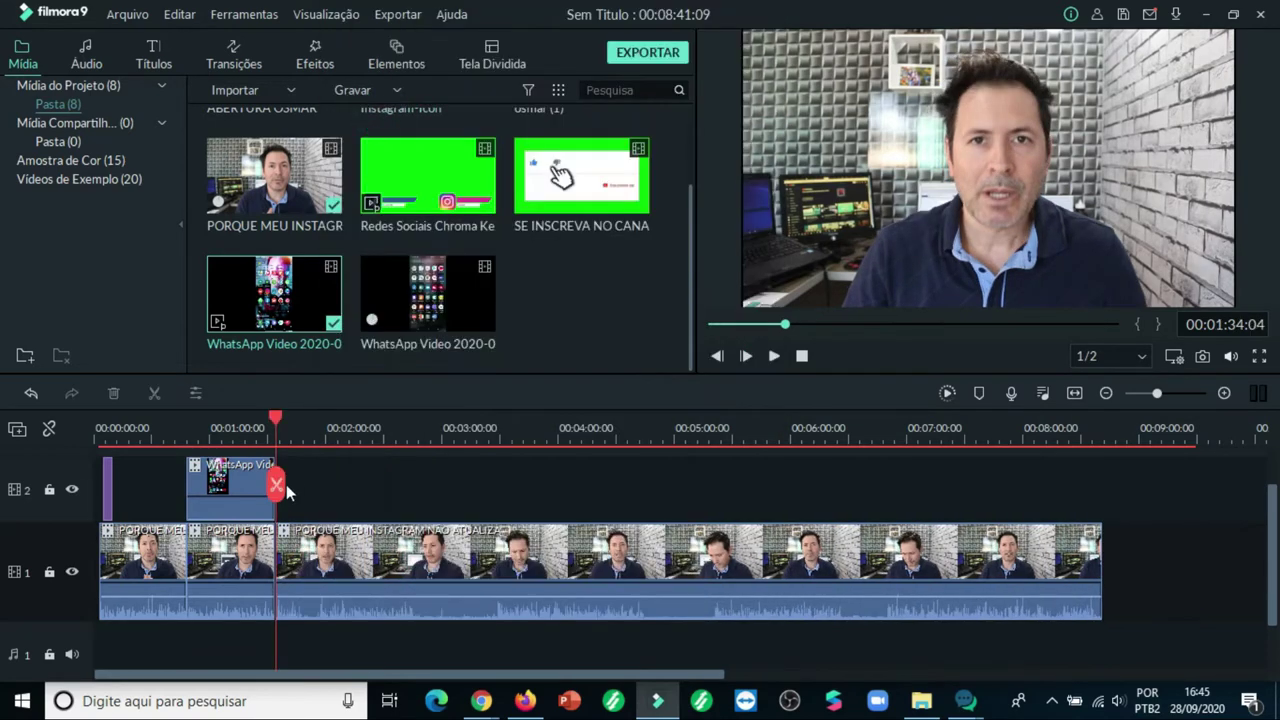
Step: Split the main clip at about 00:01:47:22 and at 00:01:56:17, and ripple-delete the piece where the speaker looks down
left_click(775, 358)
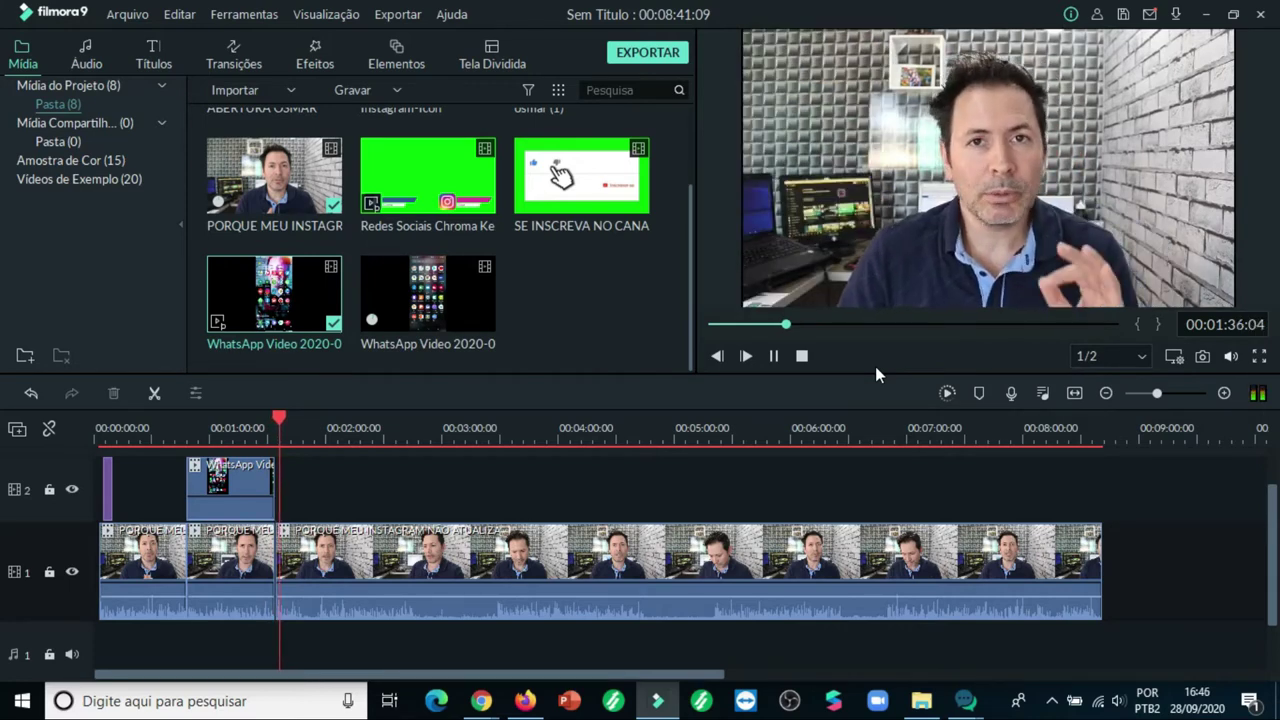
left_click(773, 358)
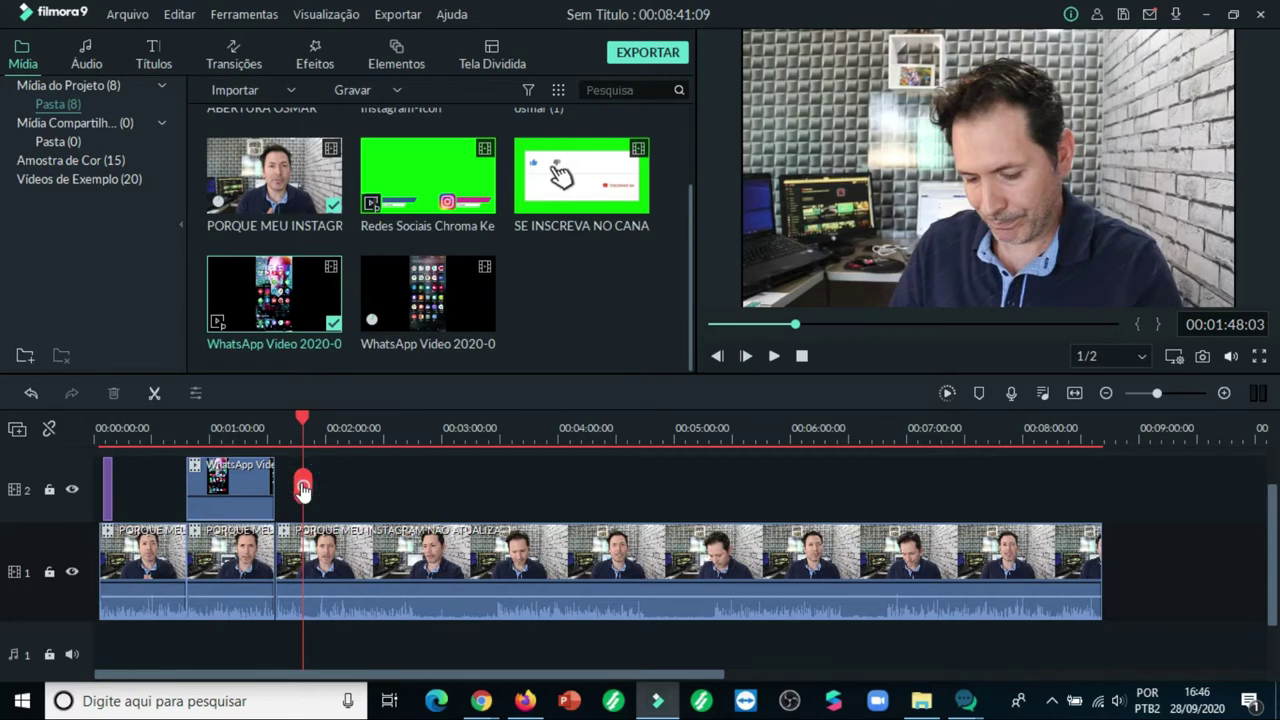
left_click_drag(303, 488, 300, 487)
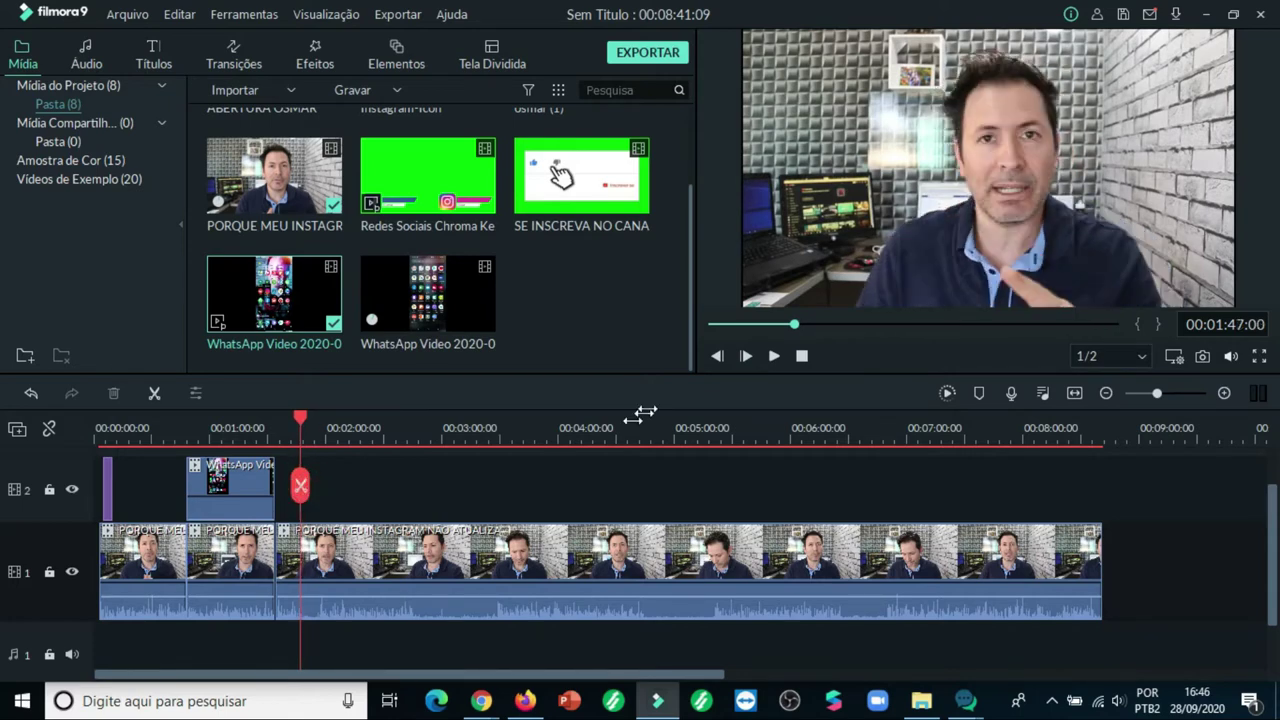
left_click(773, 357)
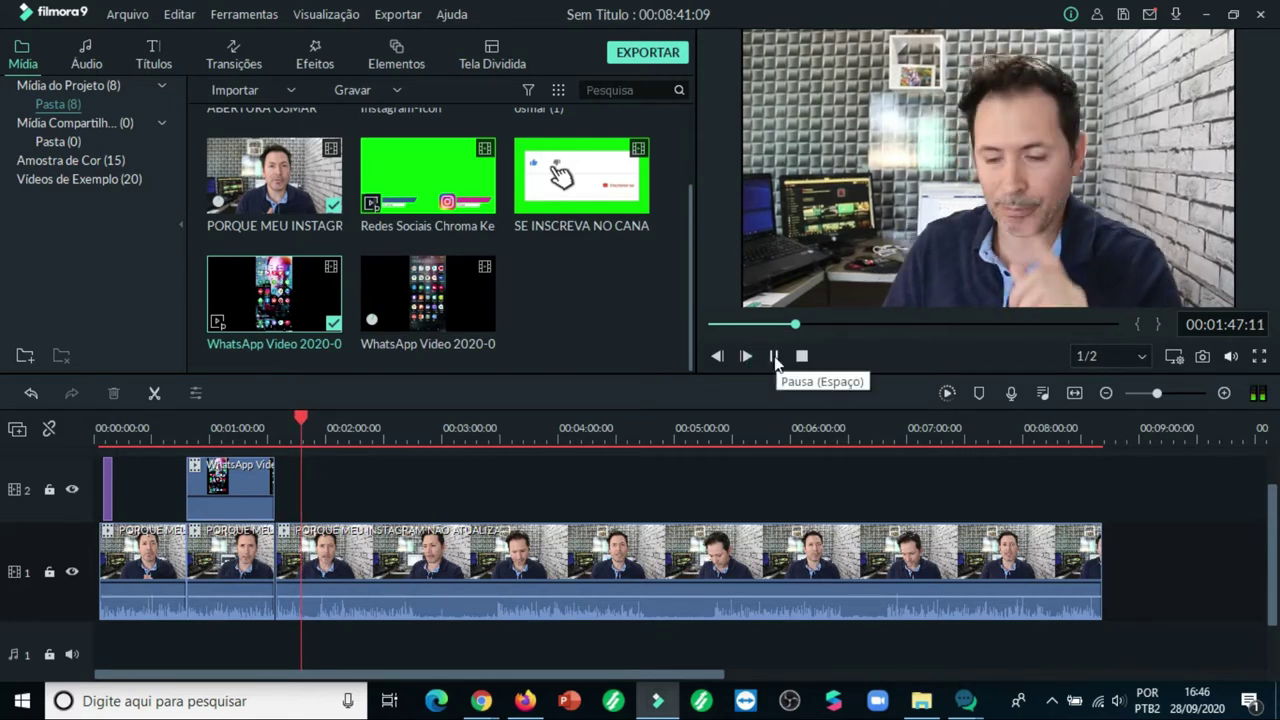
left_click(772, 356)
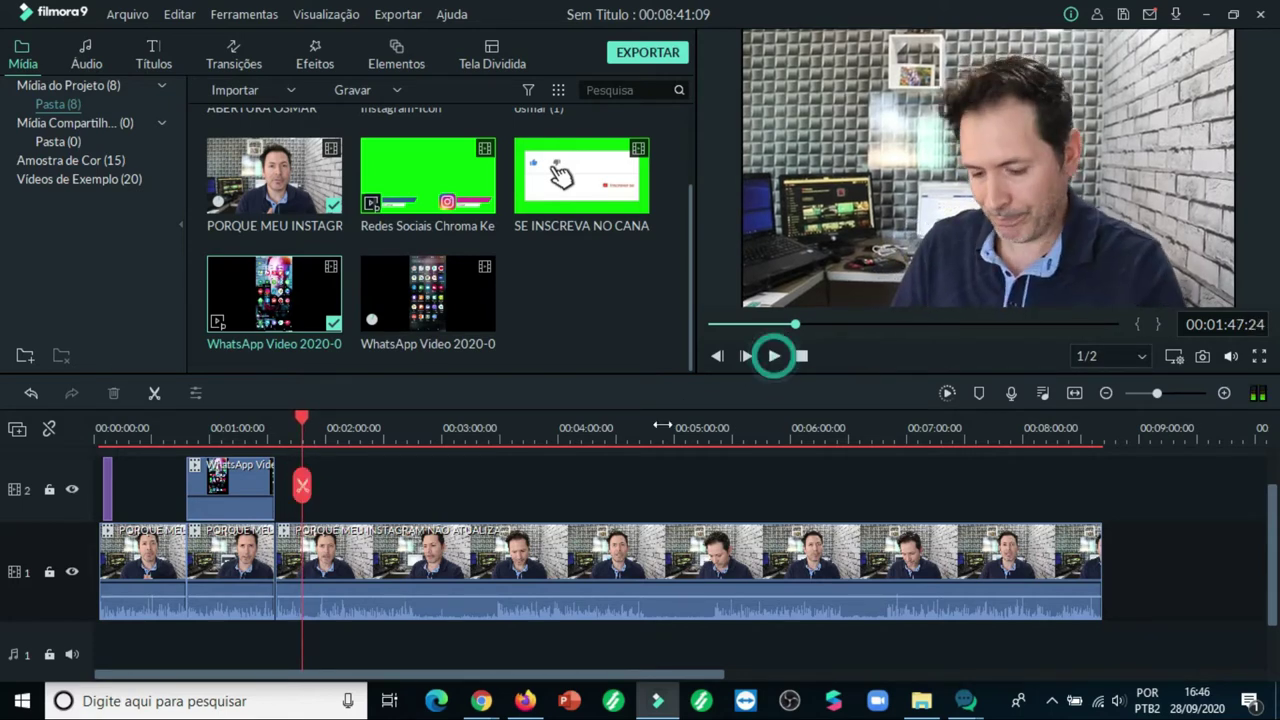
left_click(302, 486)
left_click_drag(302, 486, 320, 490)
left_click(320, 490)
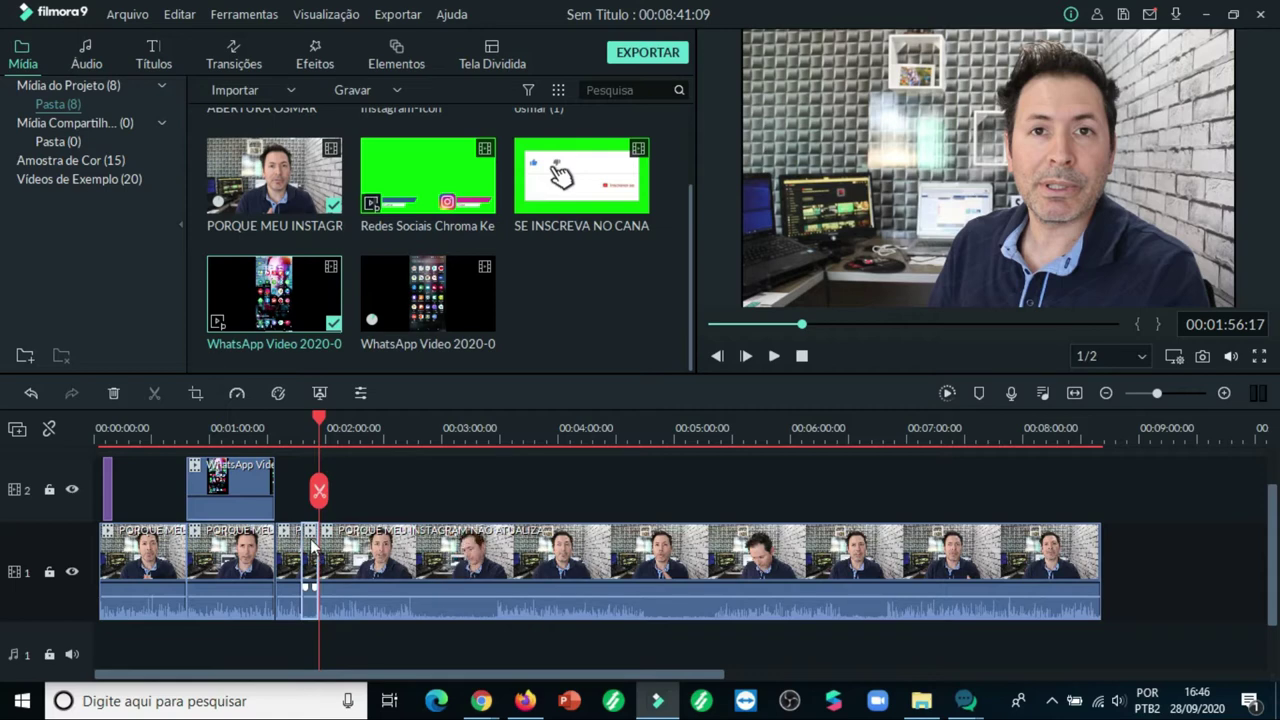
right_click(308, 565)
left_click(353, 118)
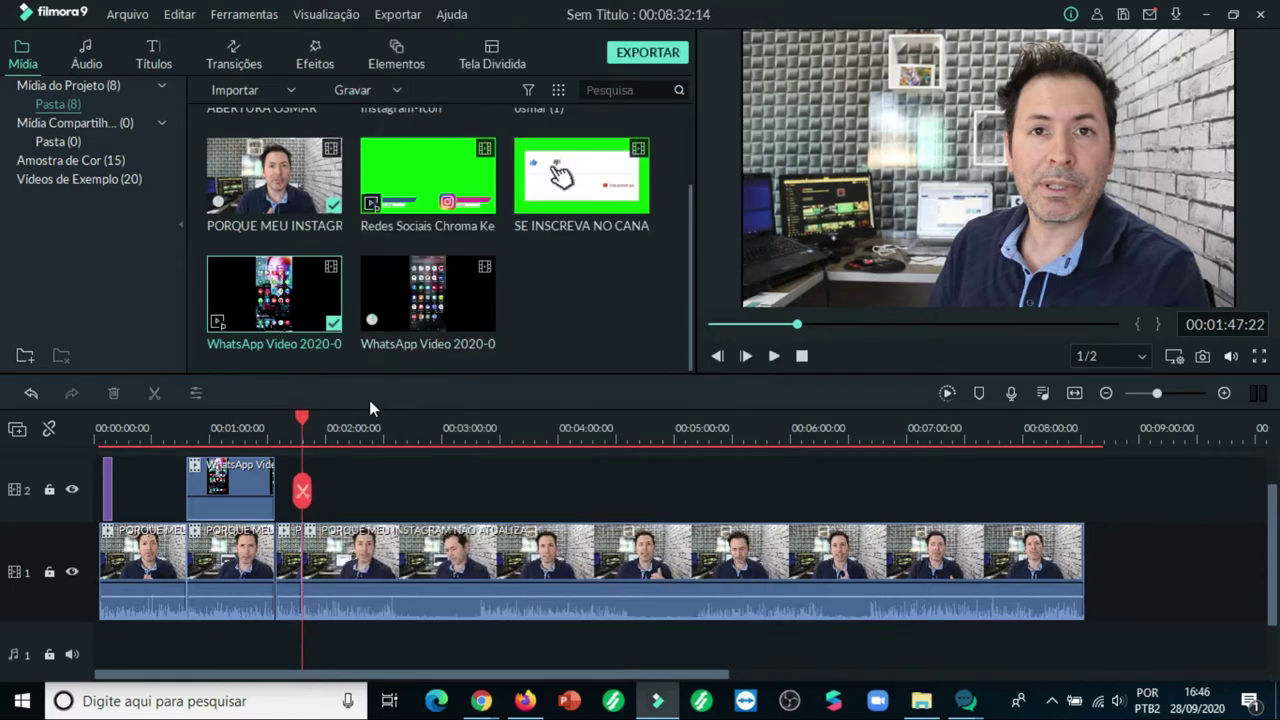
Step: Place the second WhatsApp phone-screen recording on video track 2 at 00:01:47:22 and position its picture beside the speaker, over the laptops
left_click_drag(494, 264, 340, 507)
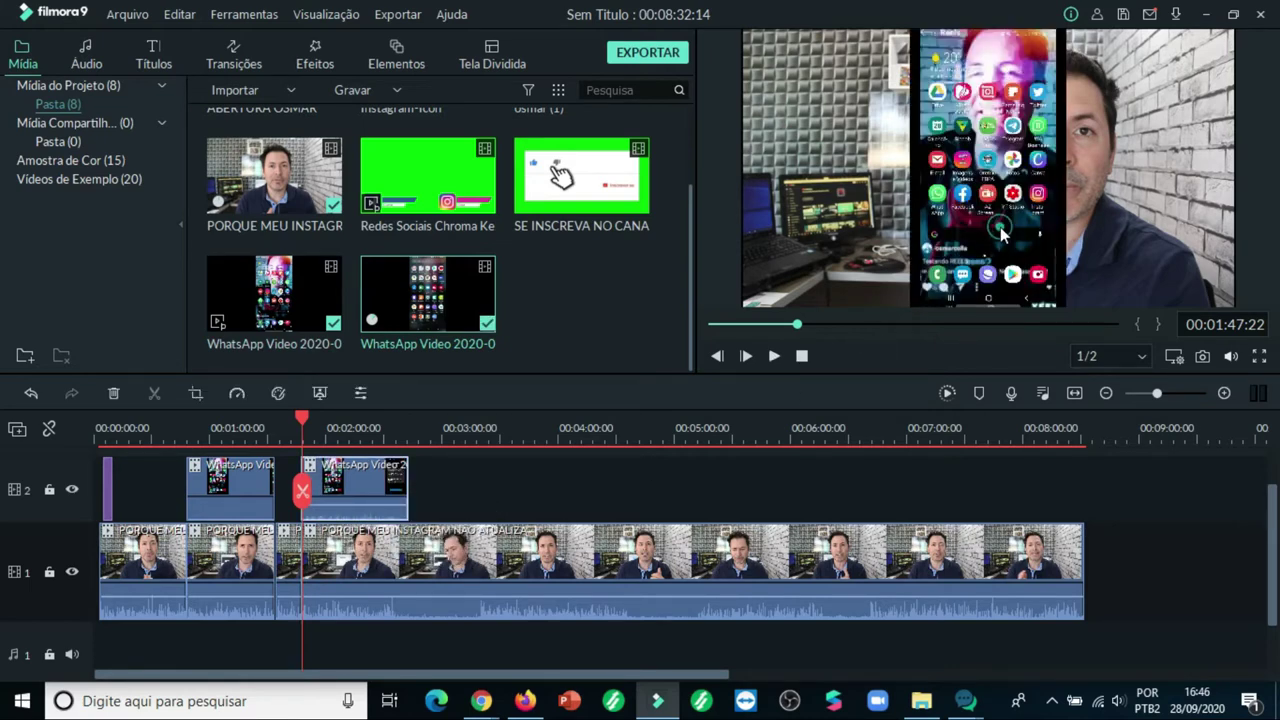
left_click(989, 175)
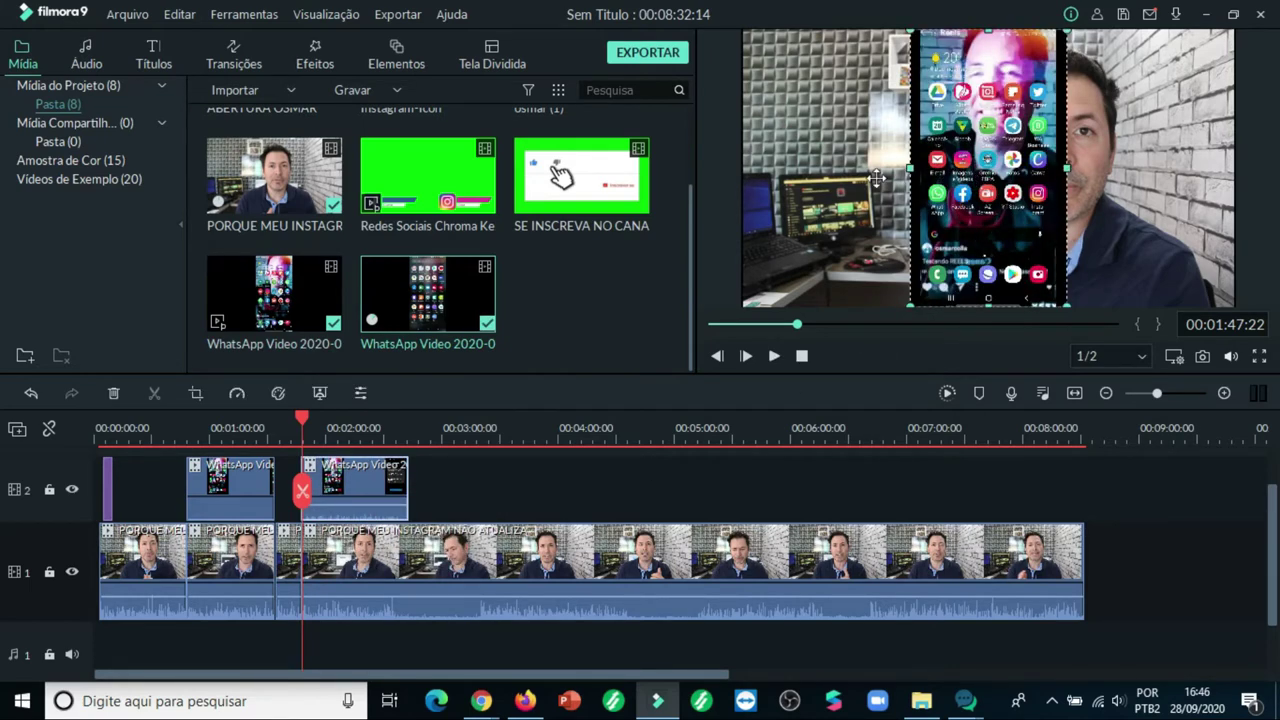
left_click_drag(876, 178, 806, 174)
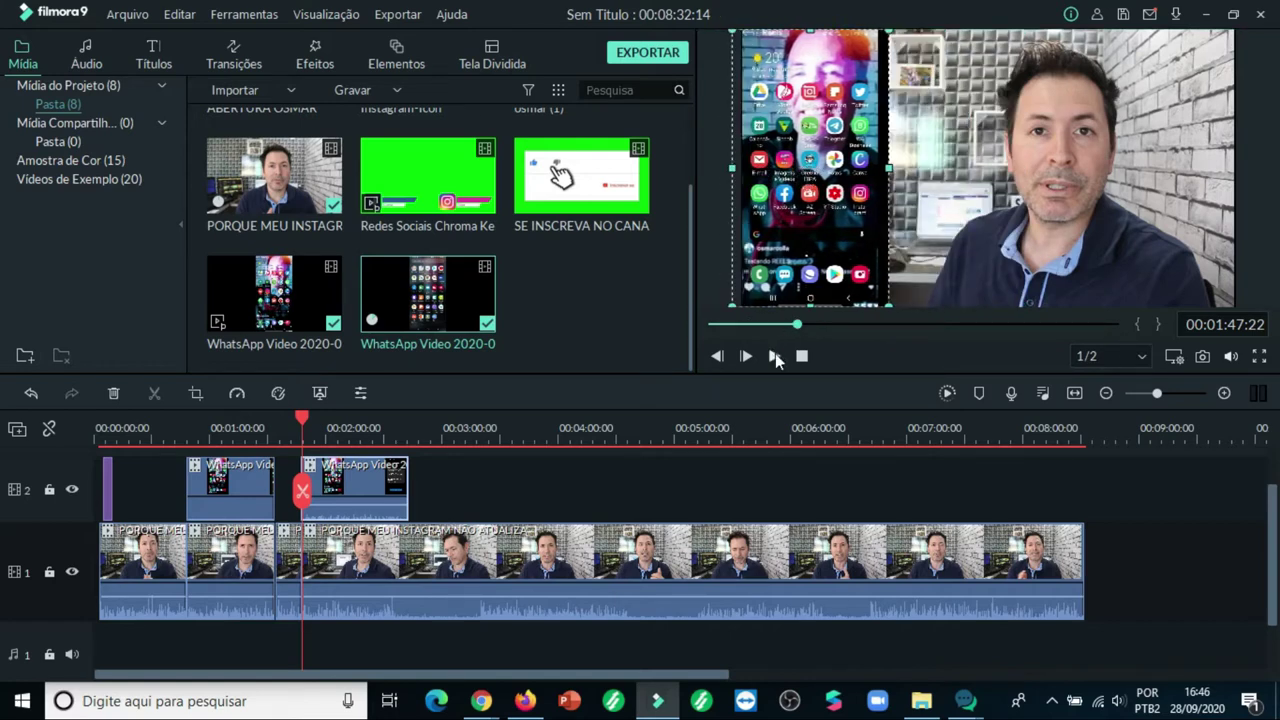
Step: Split the second phone-screen clip at about 00:01:49:22 and ripple-delete its opening piece to sync it with the speaker
left_click(774, 355)
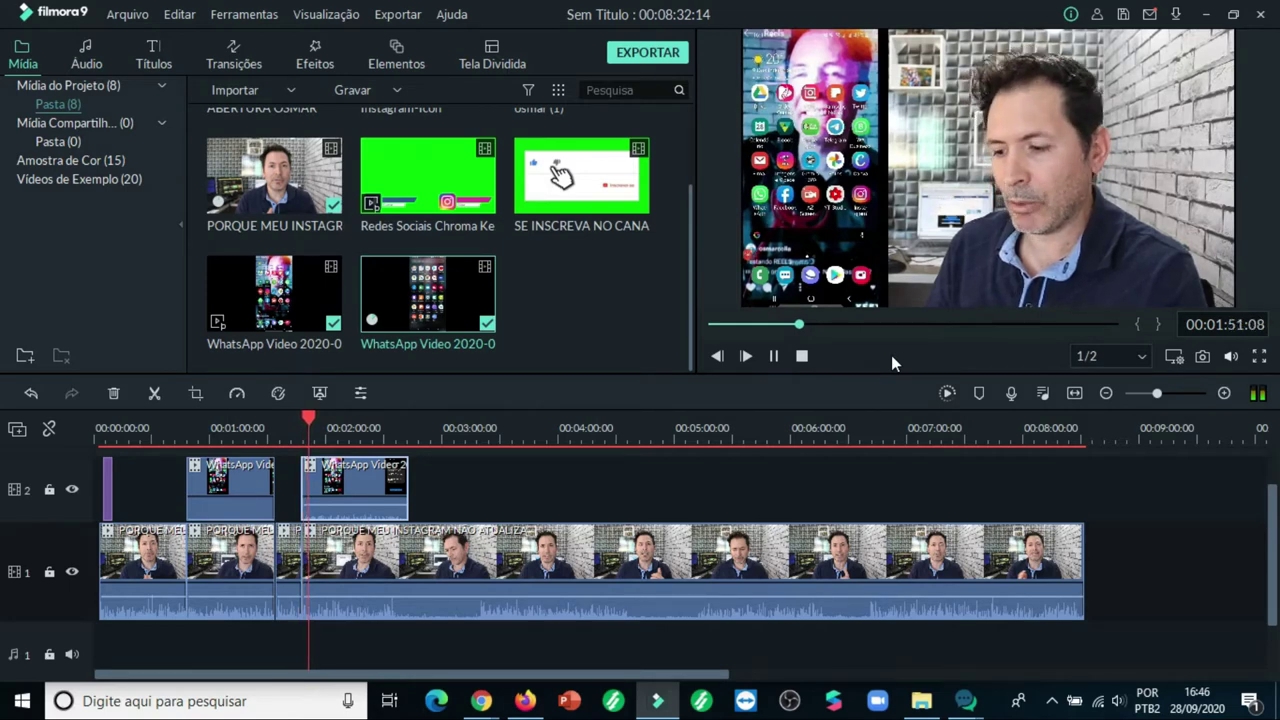
left_click(774, 355)
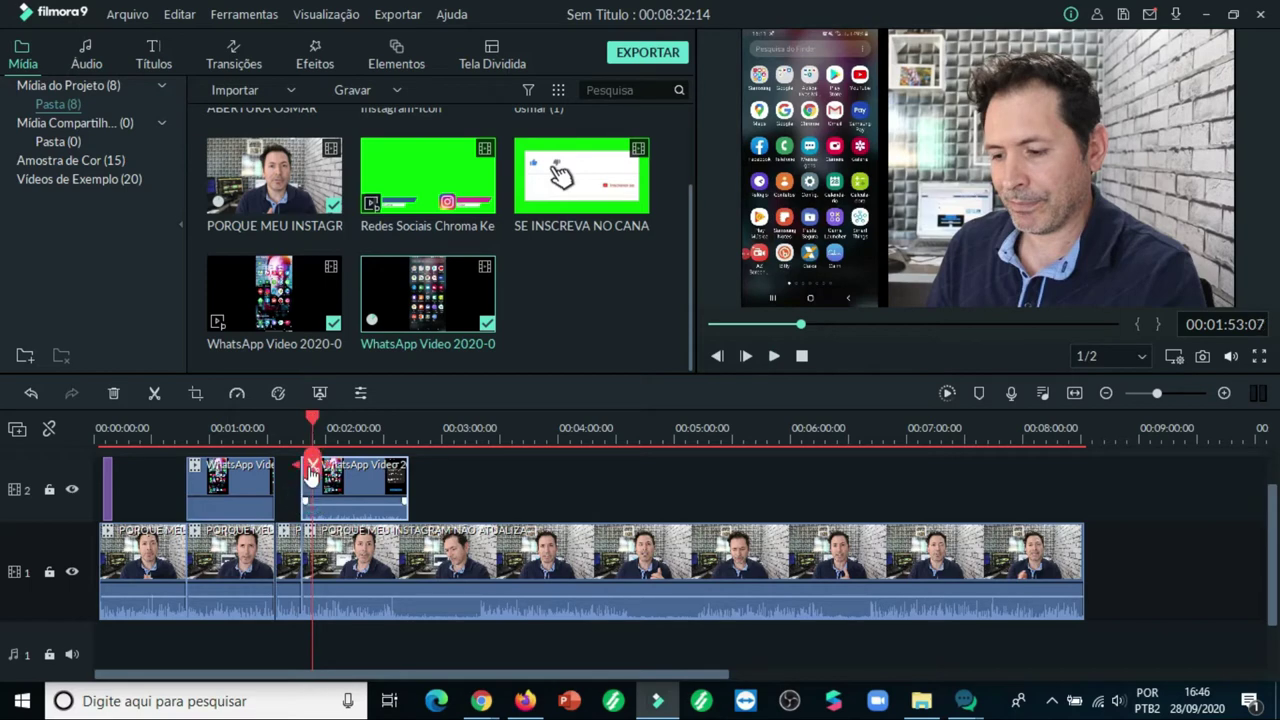
left_click_drag(312, 462, 306, 462)
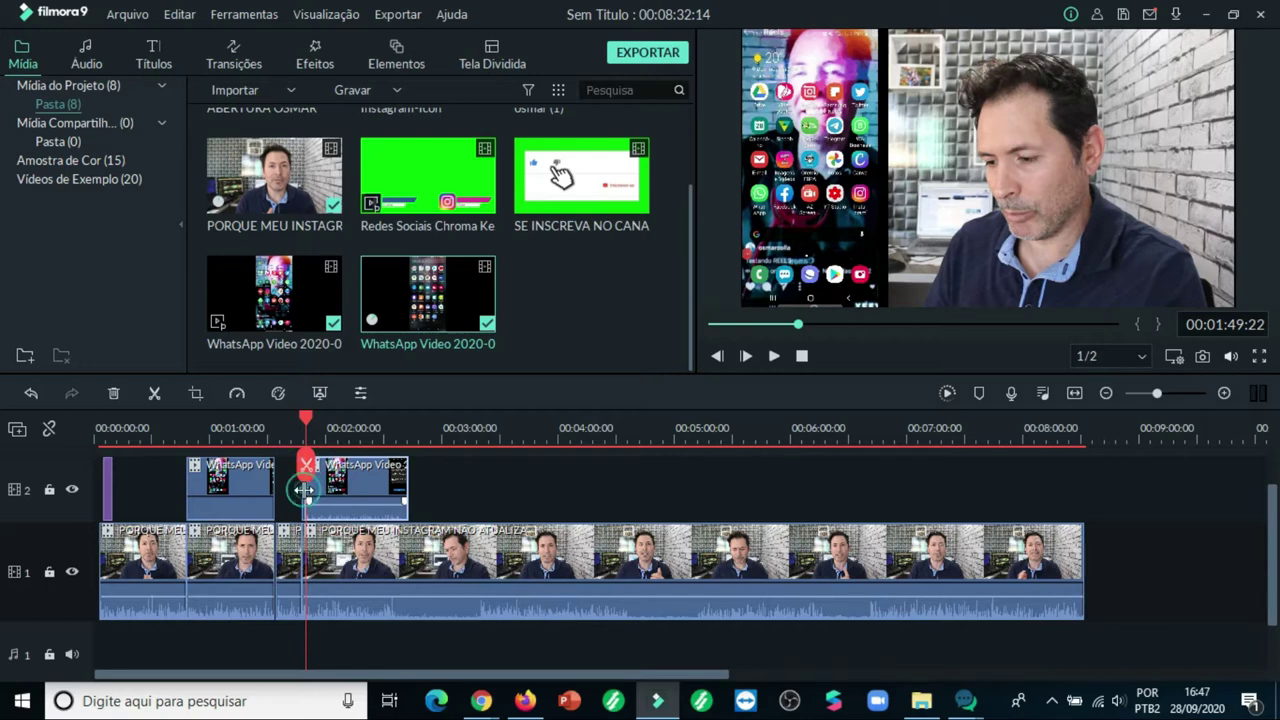
right_click(306, 488)
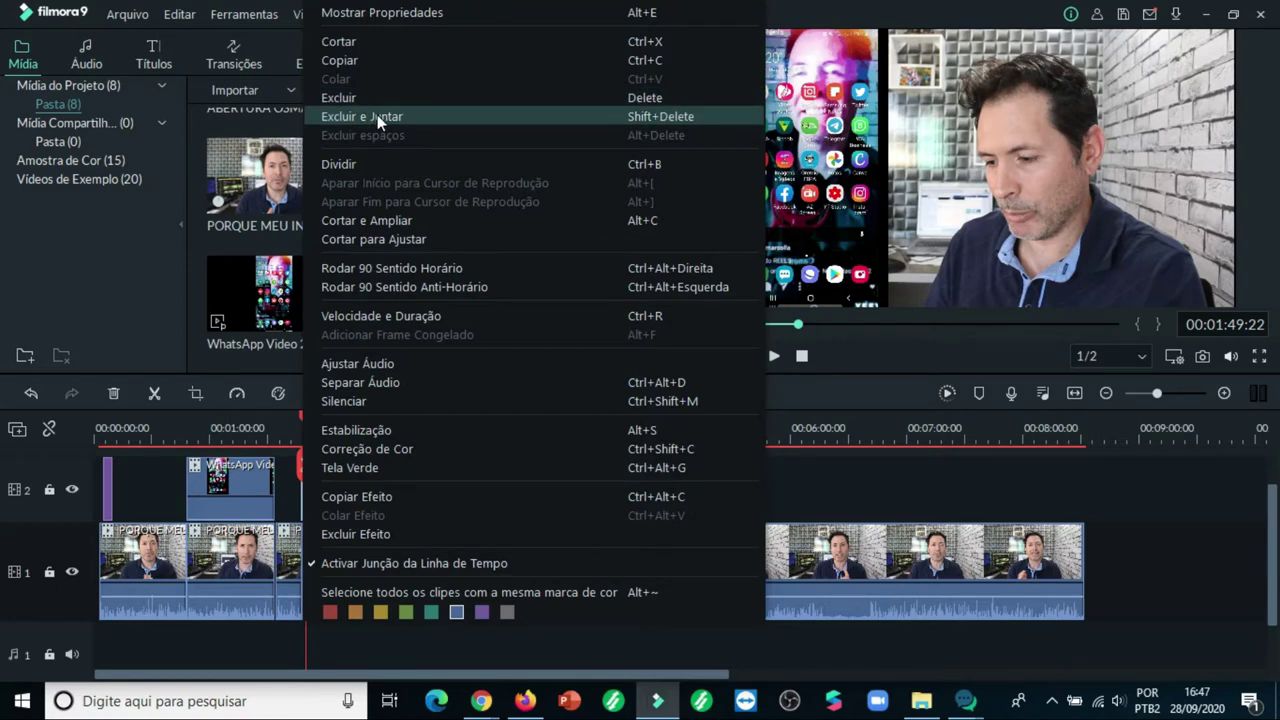
left_click(377, 114)
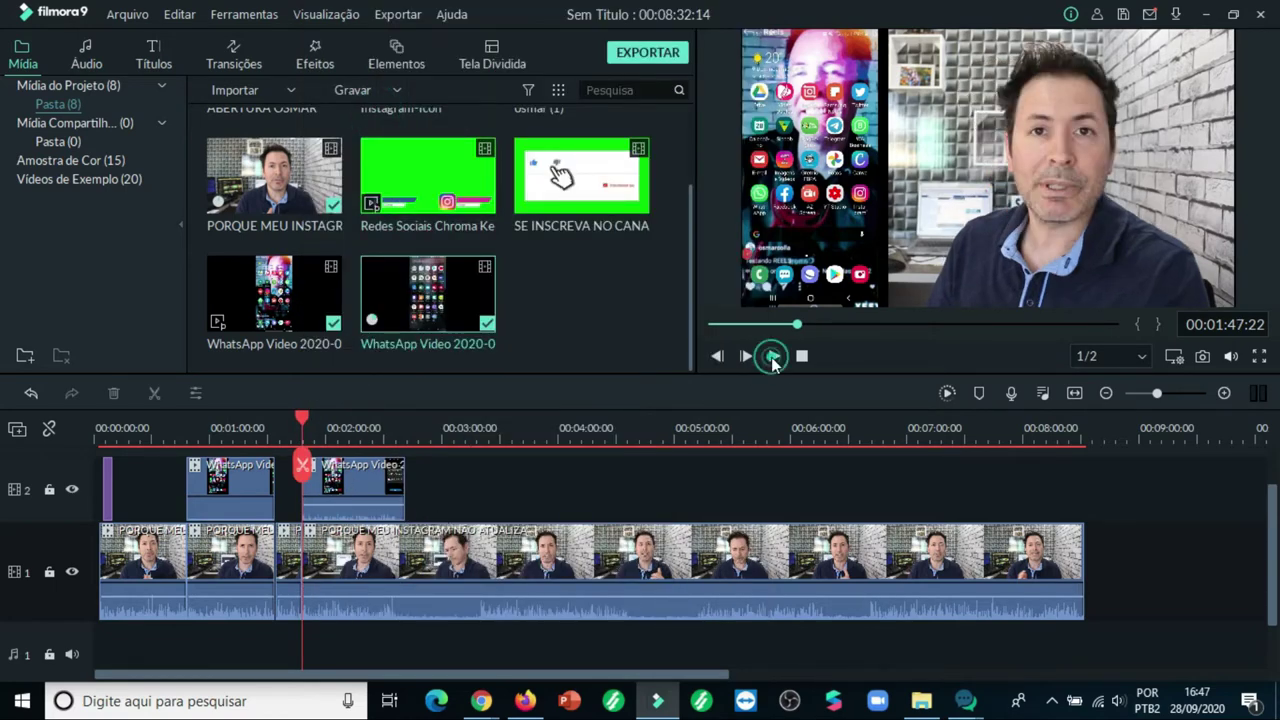
Step: Play the second overlay to check its sync and lower that phone-screen clip's volume to the minimum
left_click(773, 357)
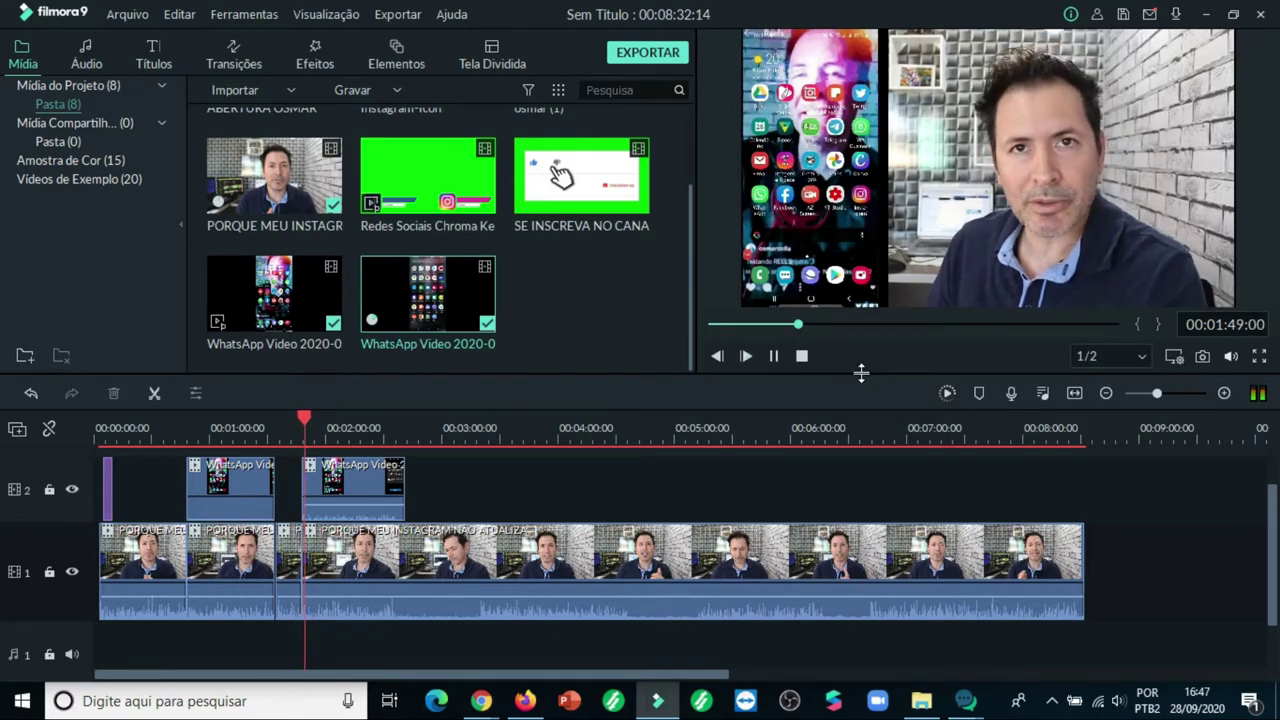
double_click(355, 493)
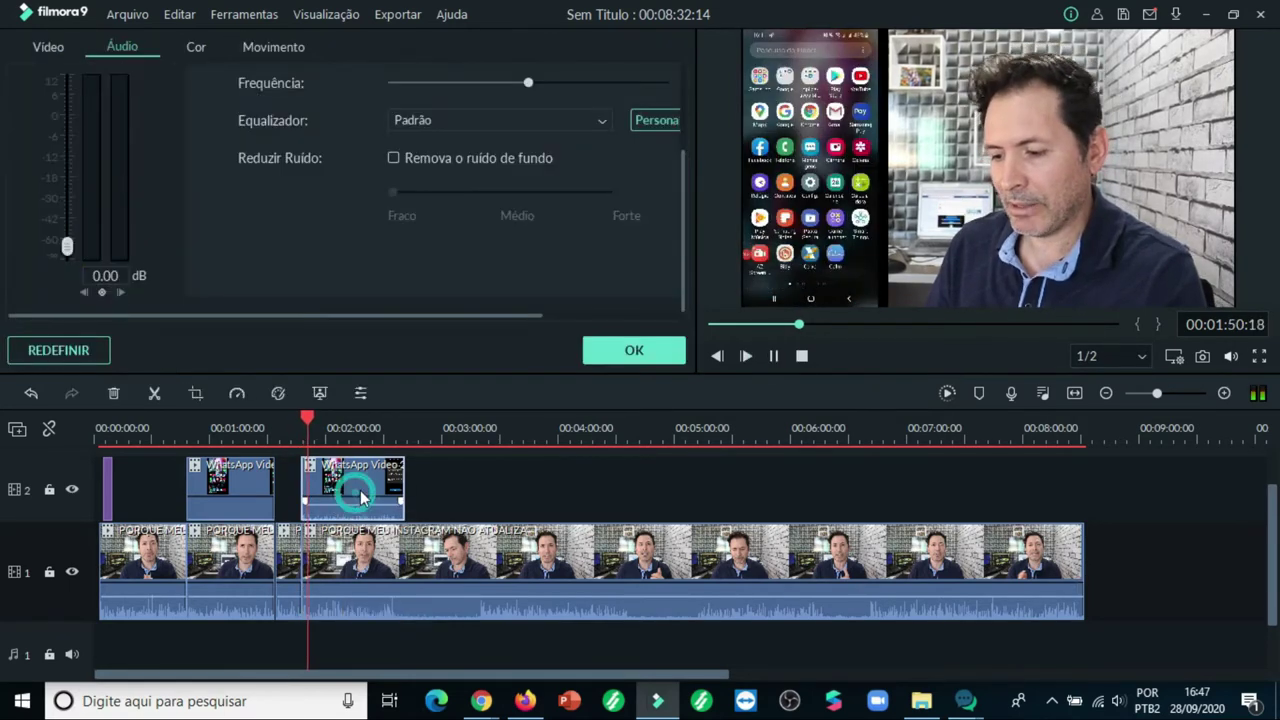
left_click(67, 115)
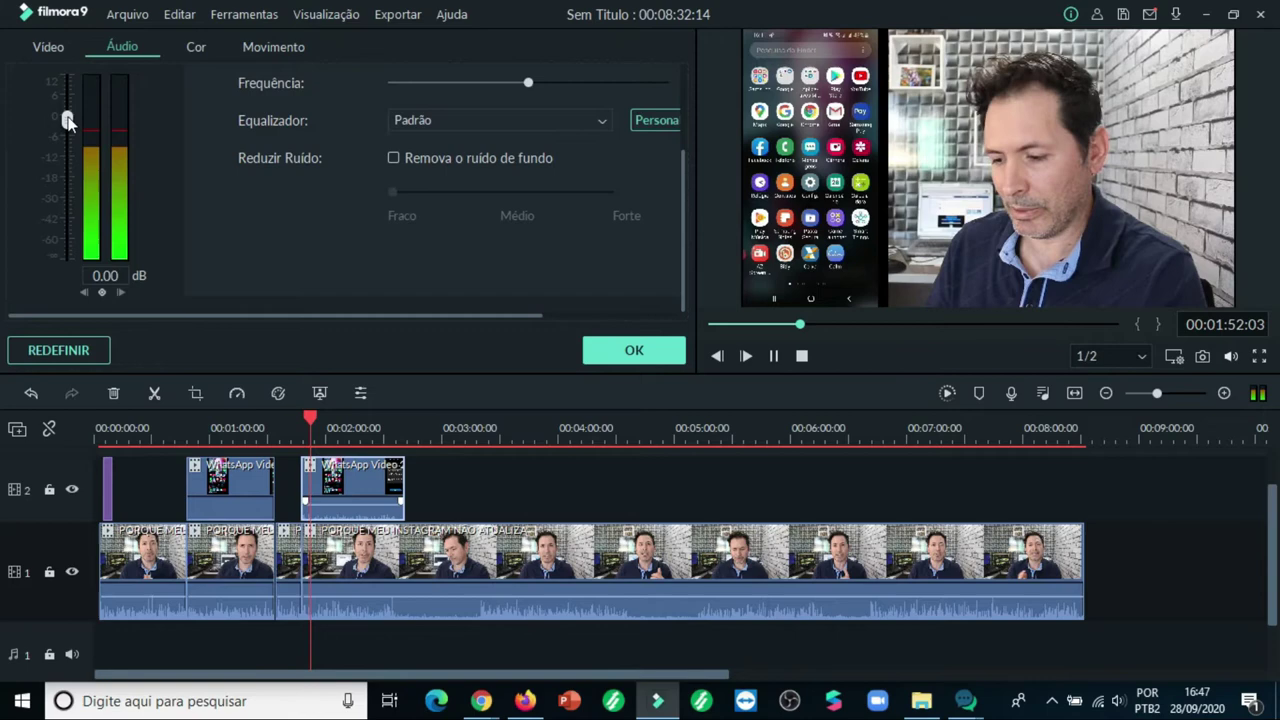
left_click(71, 262)
left_click(642, 352)
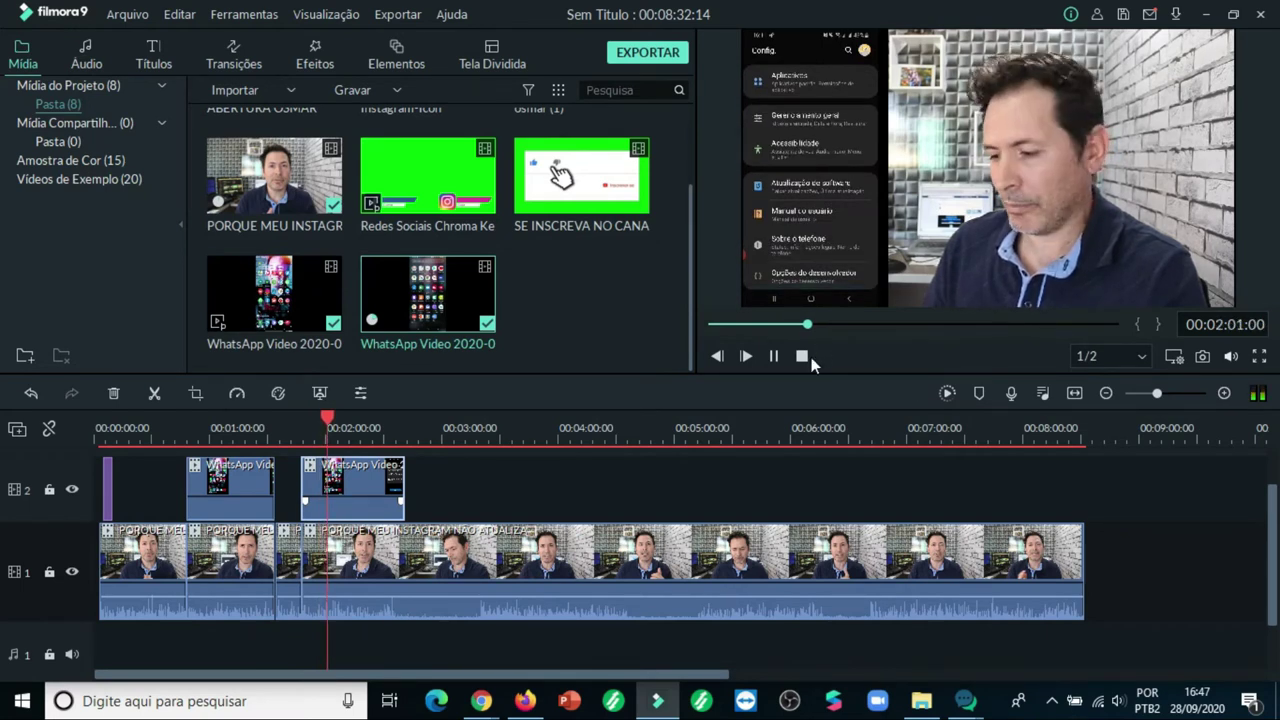
Step: Play and scrub through the second overlay section to examine where the speaker pauses near the end of the phone-screen clip
left_click(773, 356)
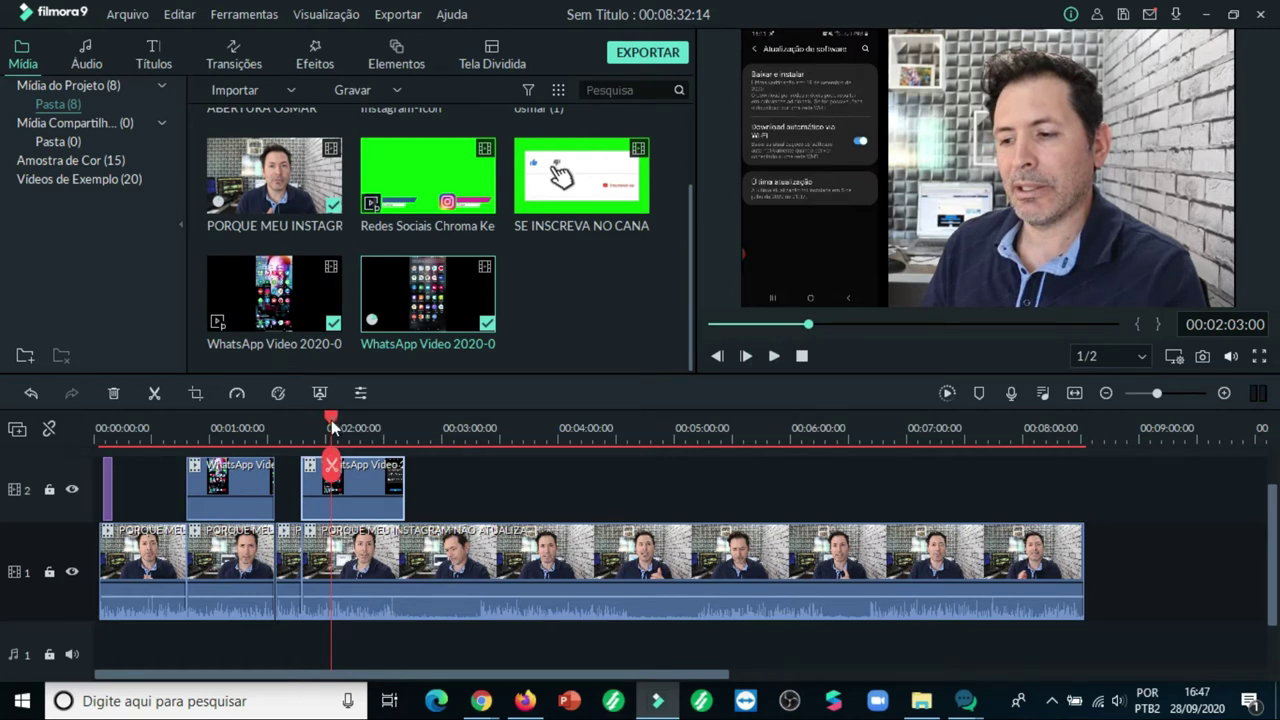
left_click_drag(333, 428, 396, 428)
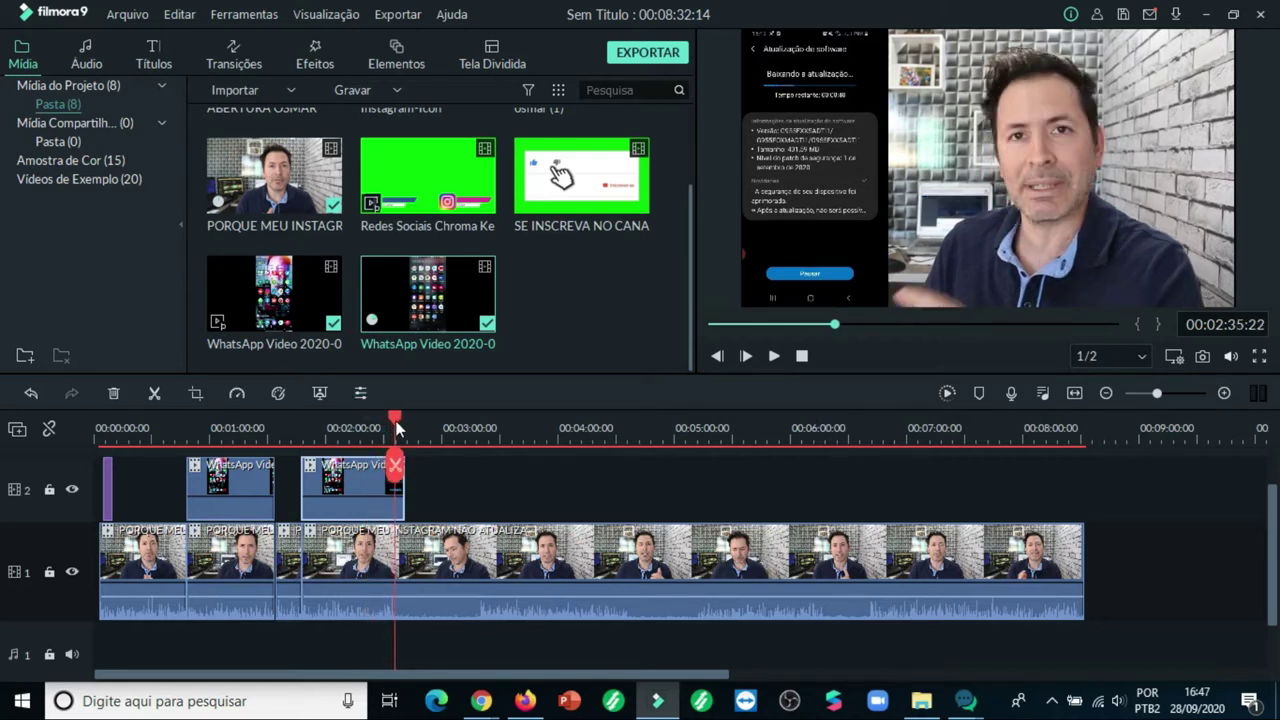
left_click(773, 354)
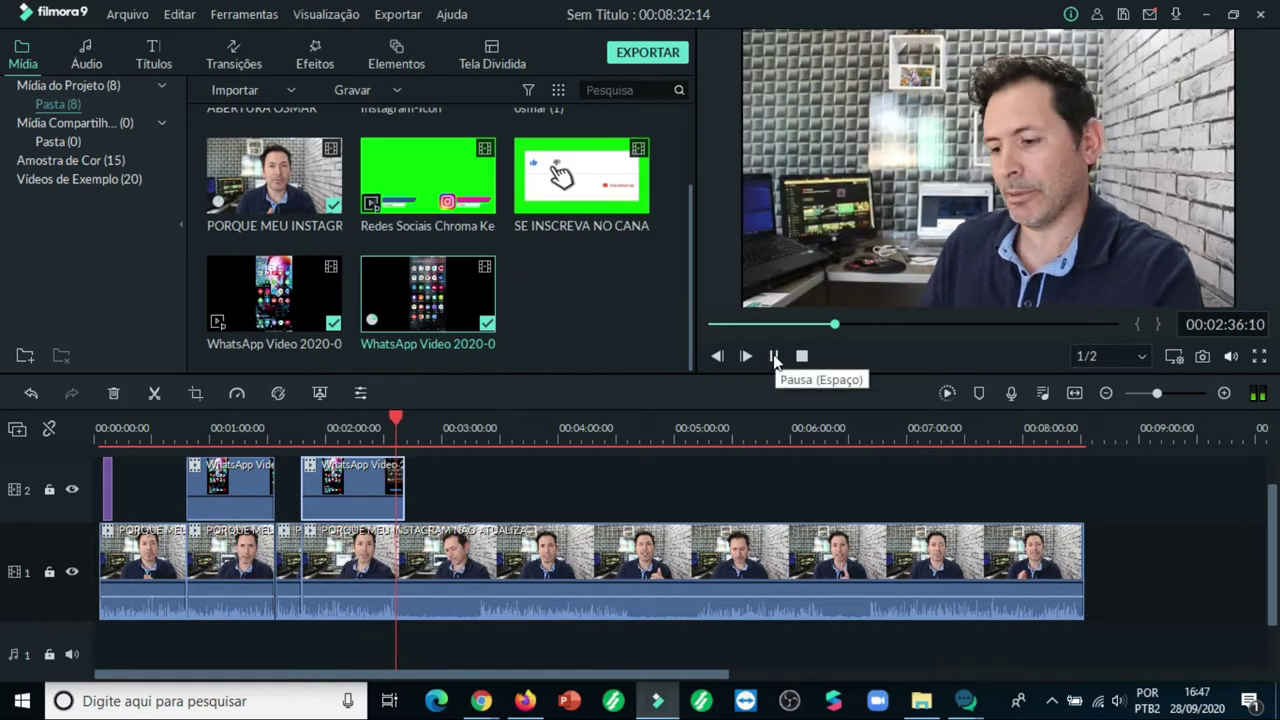
left_click(774, 356)
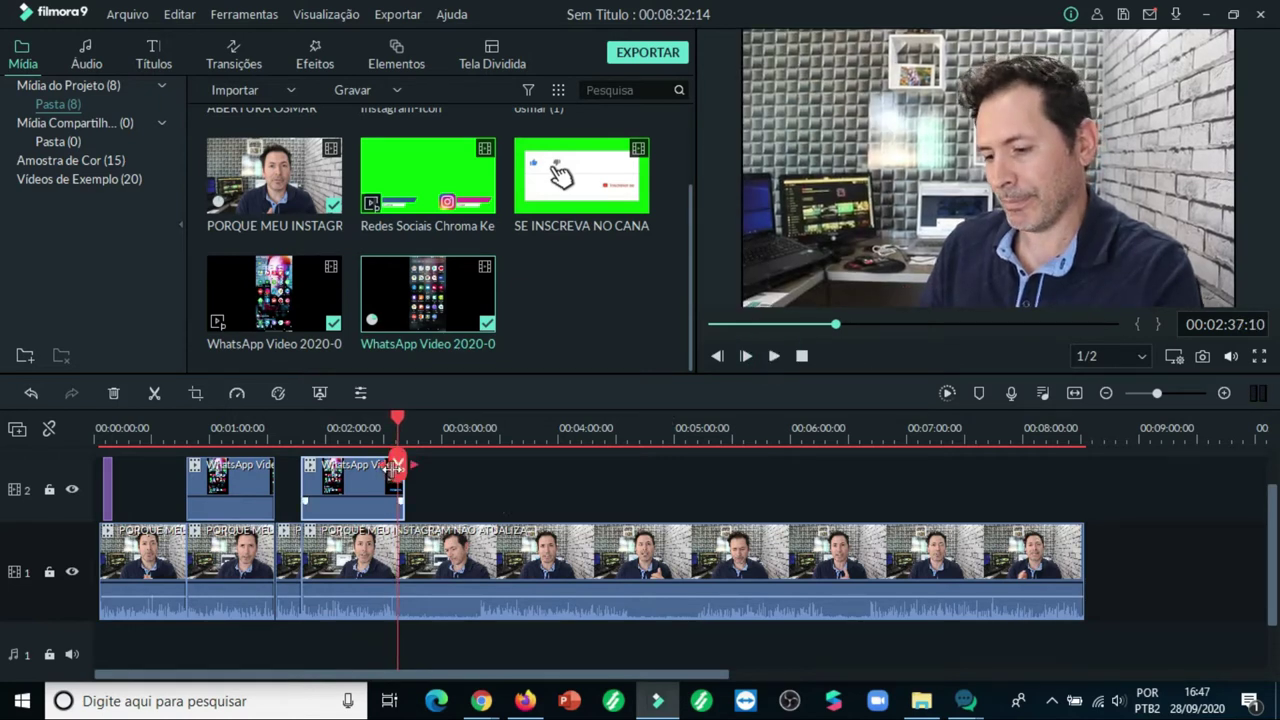
left_click_drag(397, 465, 391, 465)
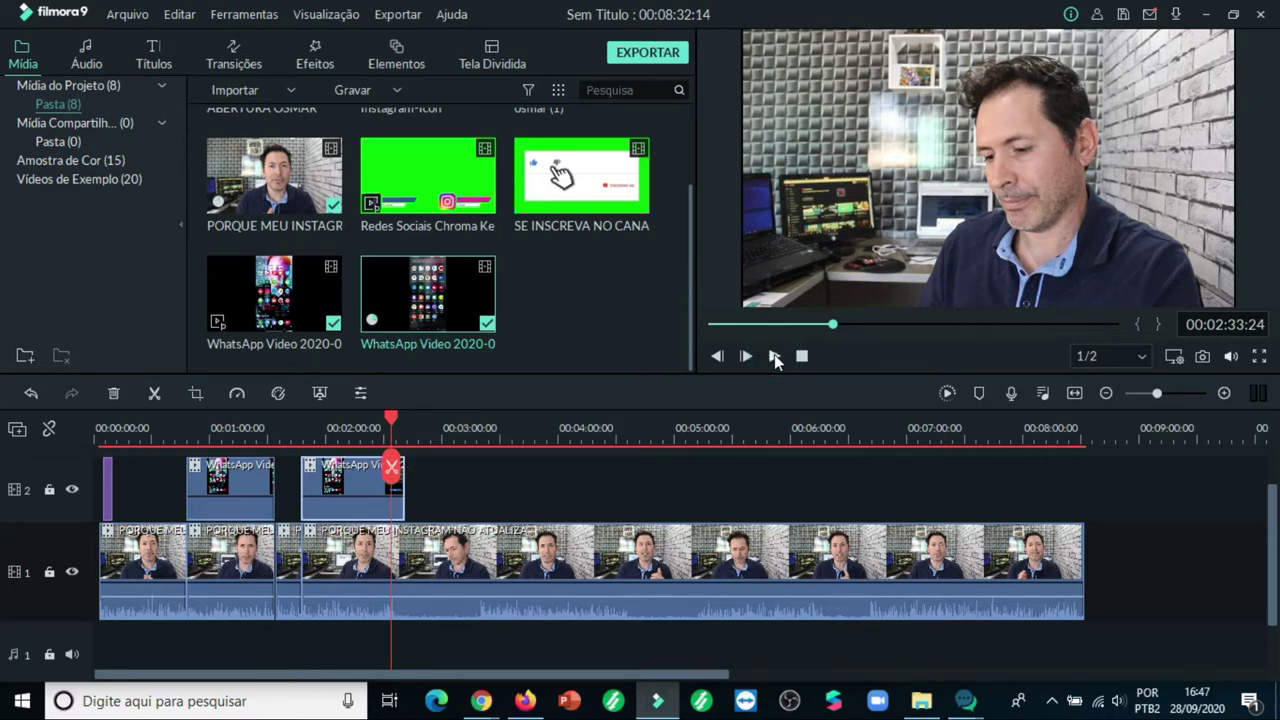
left_click(774, 354)
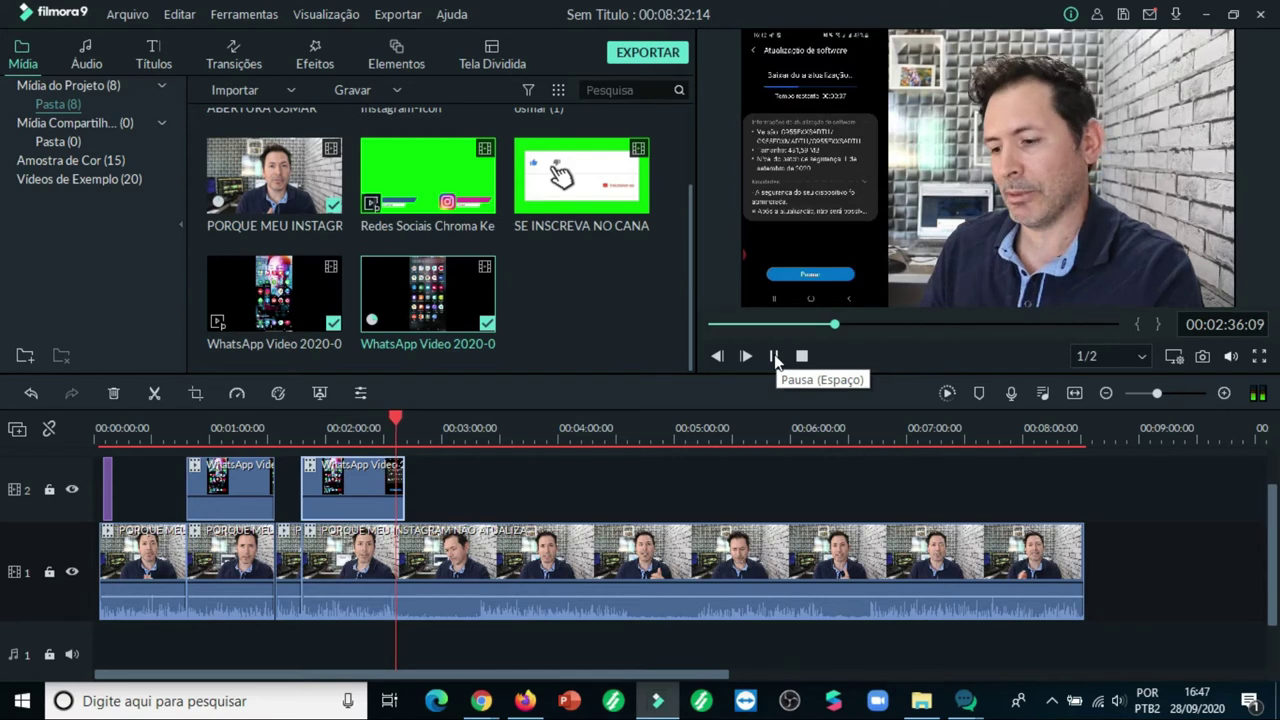
left_click(775, 357)
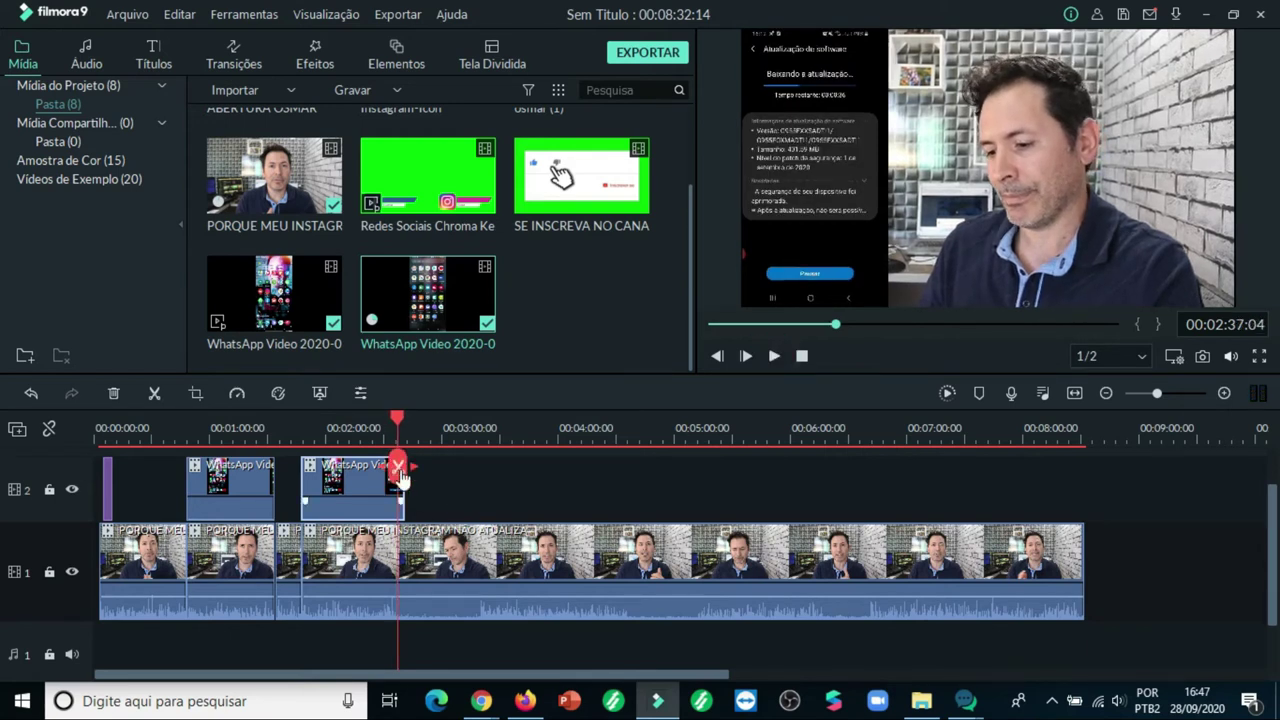
Step: Split the main and phone-screen clips at 00:02:37:04, split the main clip again at 00:03:19:24, and ripple-delete the main clip's piece between the cuts
left_click(407, 550)
left_click(397, 467)
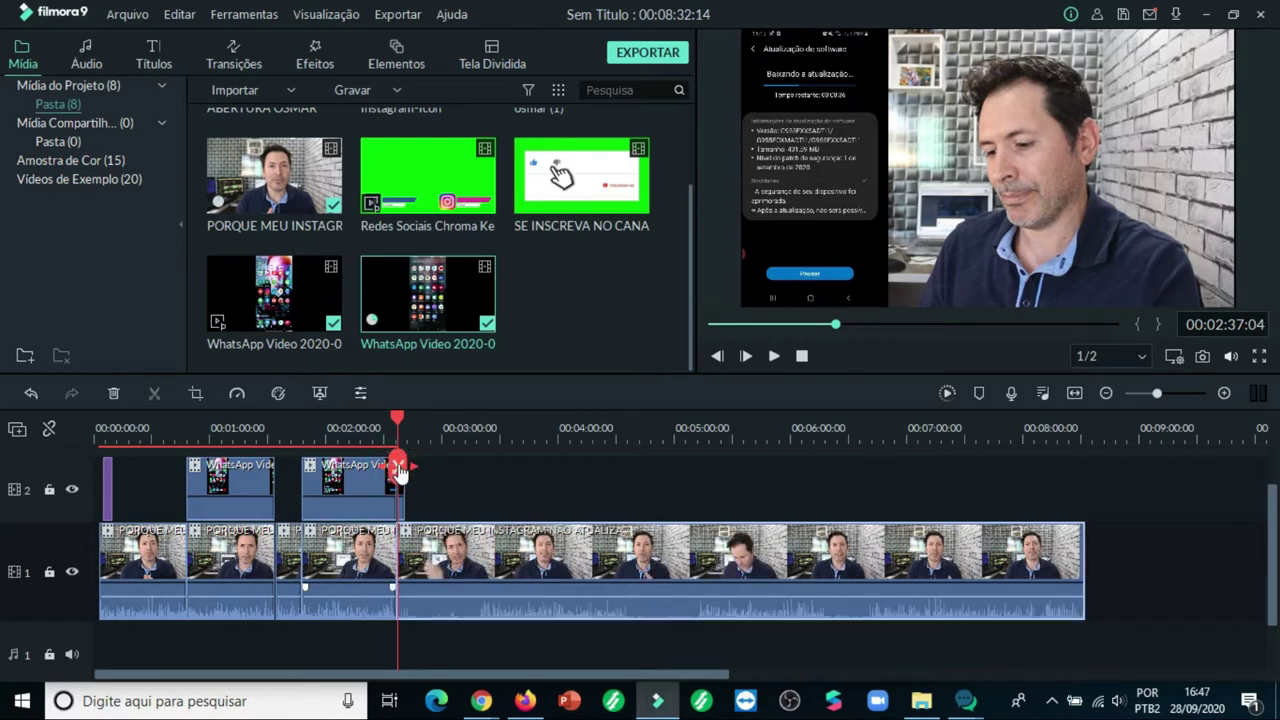
left_click(482, 479)
left_click_drag(482, 479, 480, 481)
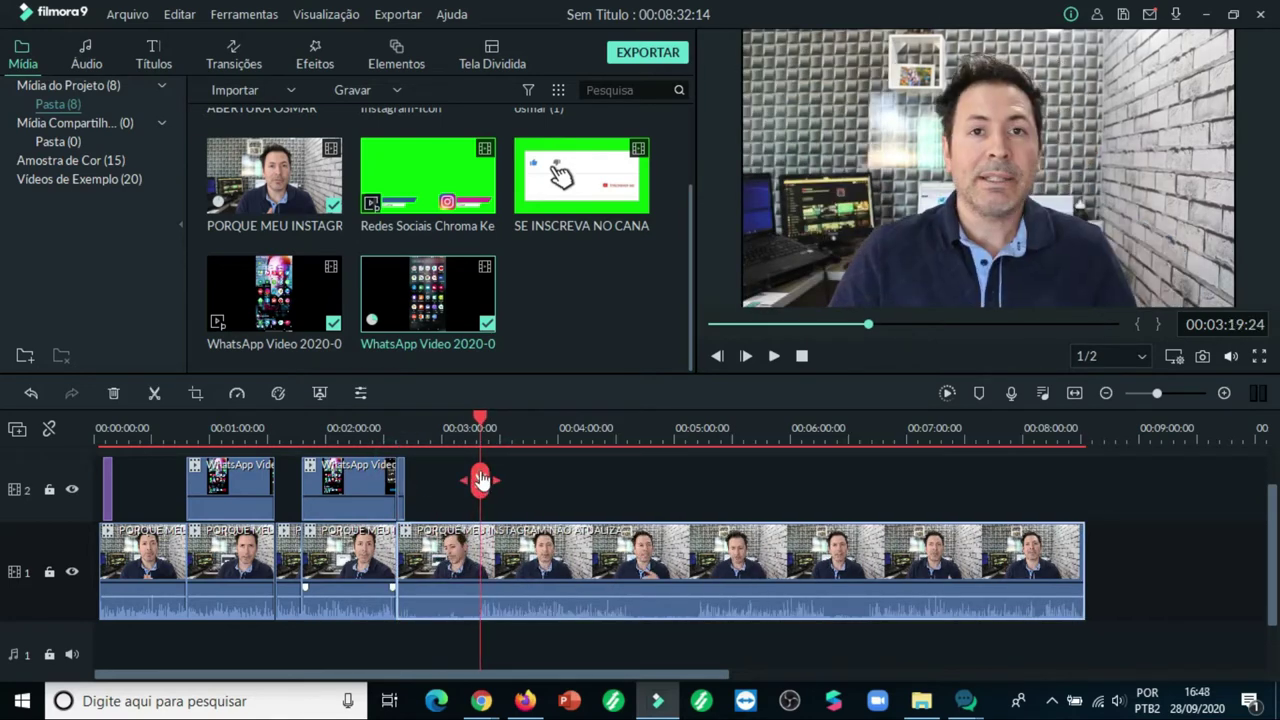
right_click(422, 565)
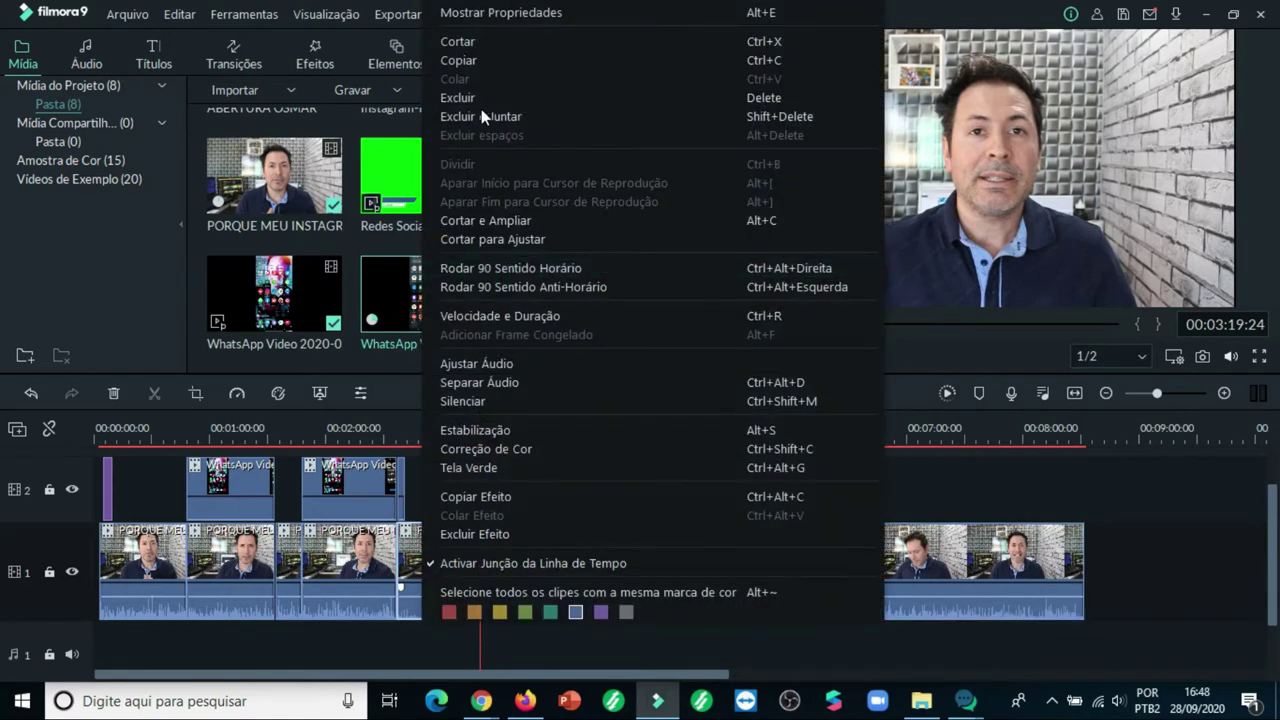
left_click(481, 117)
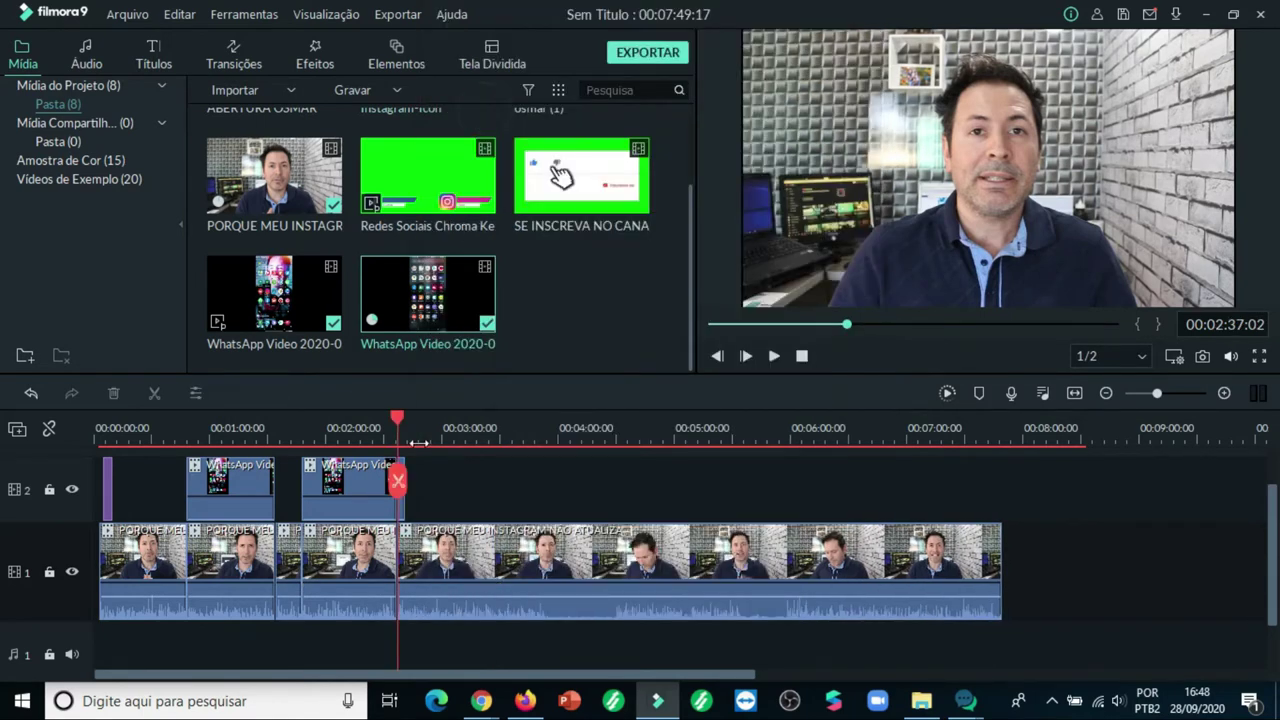
Step: Delete the leftover piece of the second phone-screen clip after the cut at 00:02:37:04
left_click(402, 513)
left_click(428, 506)
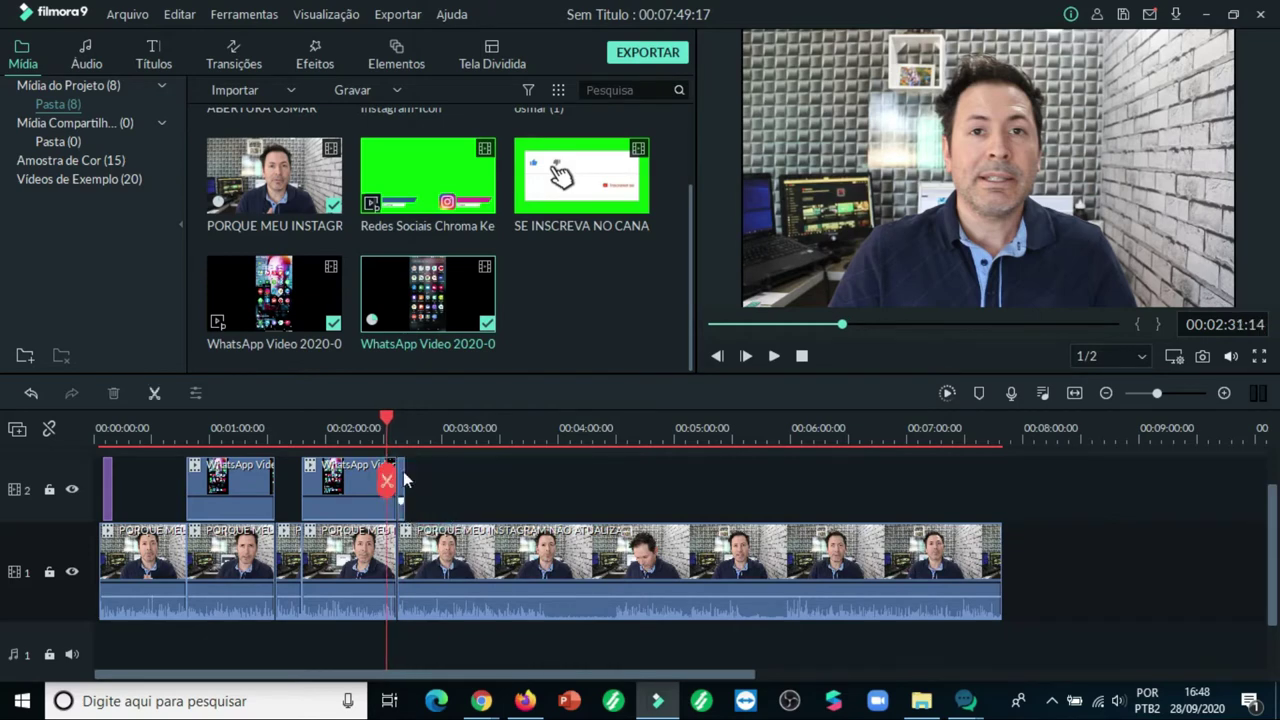
left_click(405, 479)
right_click(405, 479)
left_click(460, 111)
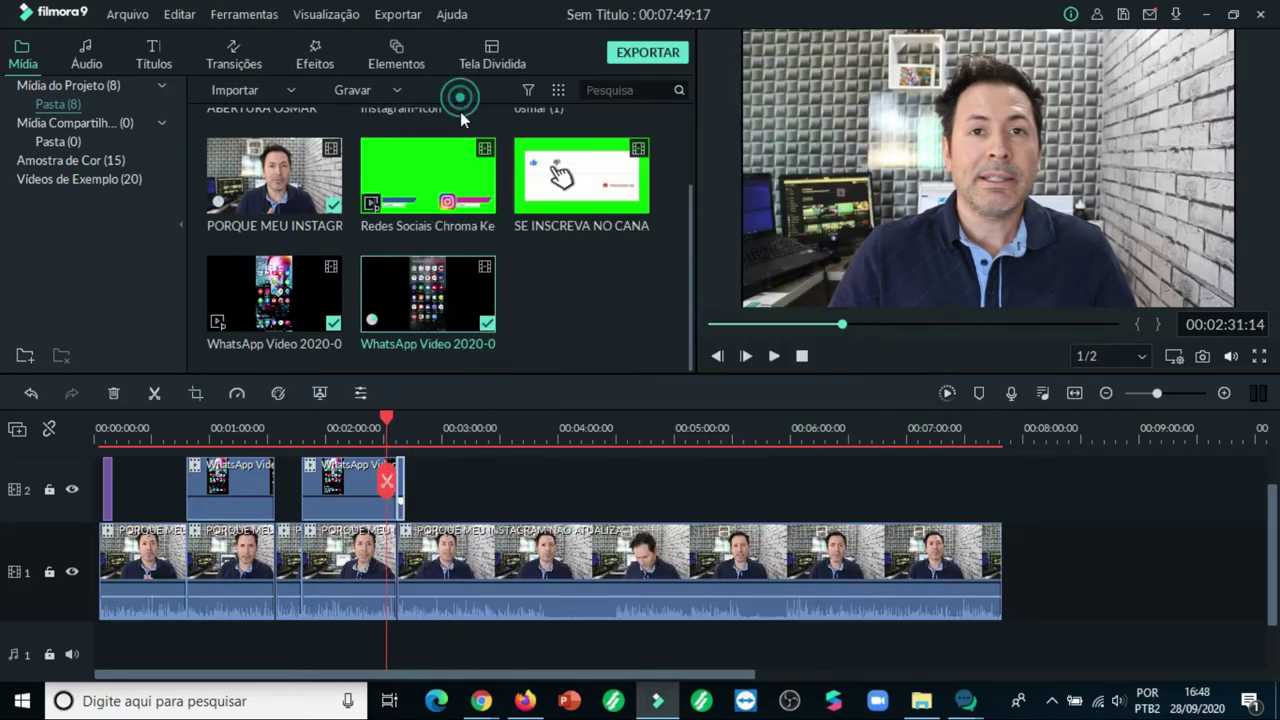
Step: Play and scrub the main clip from the end of the second overlay to about 00:03:49 to examine where the speaker pauses
left_click(388, 481)
left_click(774, 355)
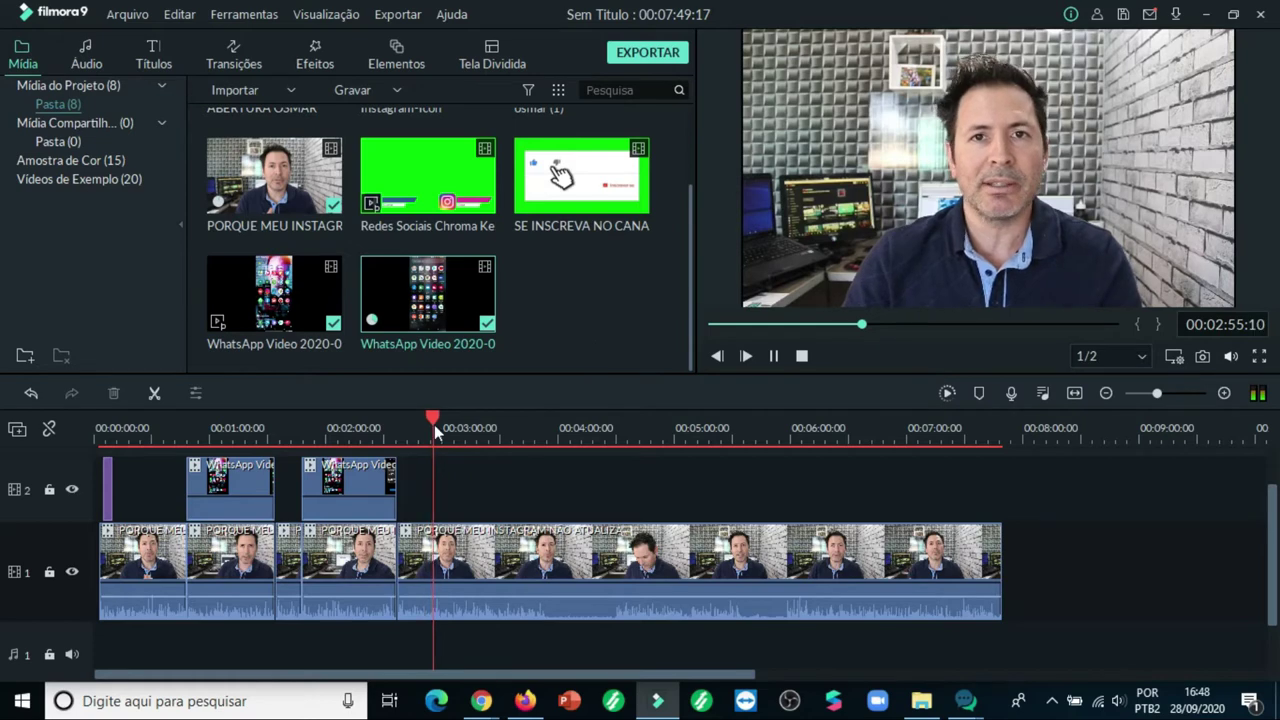
left_click_drag(434, 424, 359, 430)
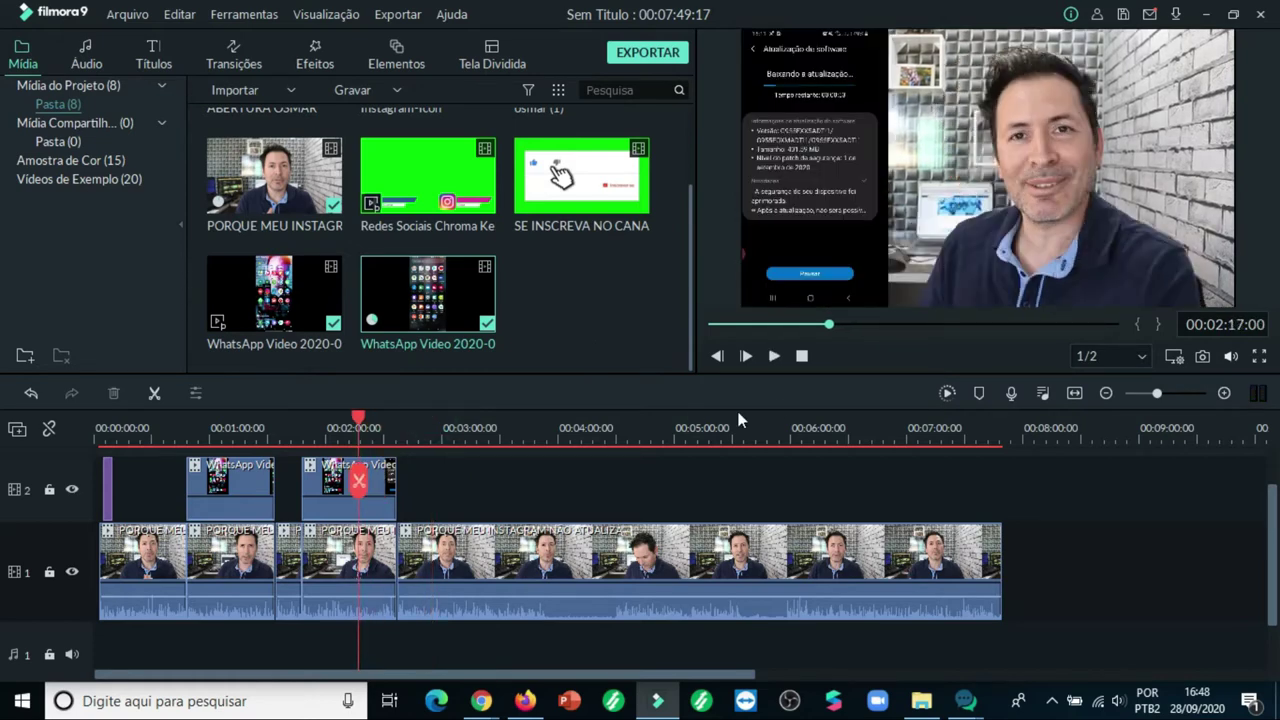
key("space")
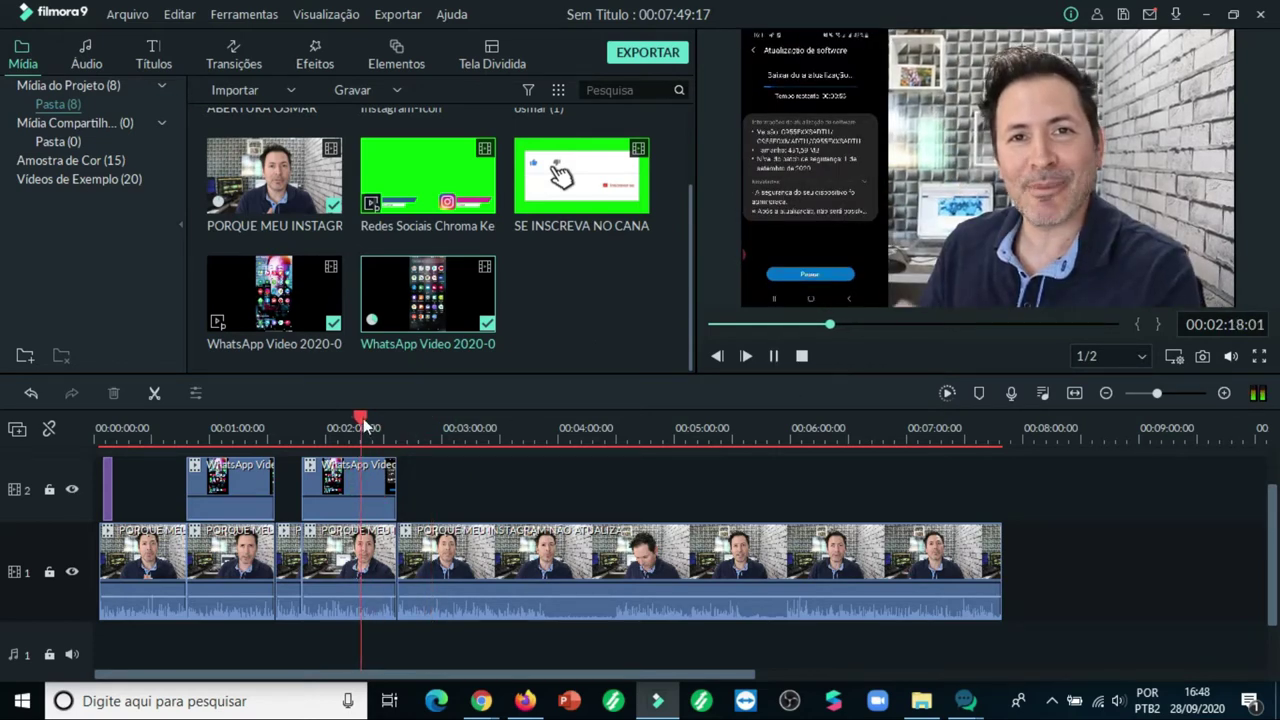
left_click_drag(364, 424, 475, 444)
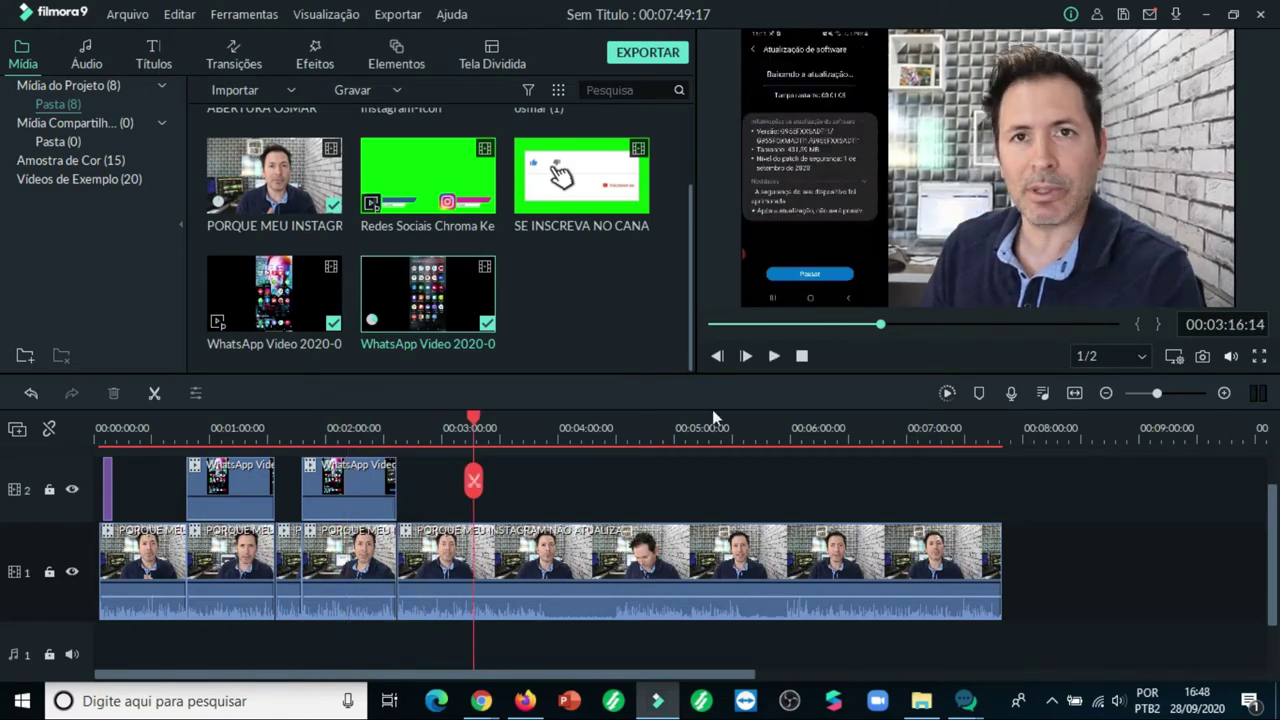
left_click(778, 357)
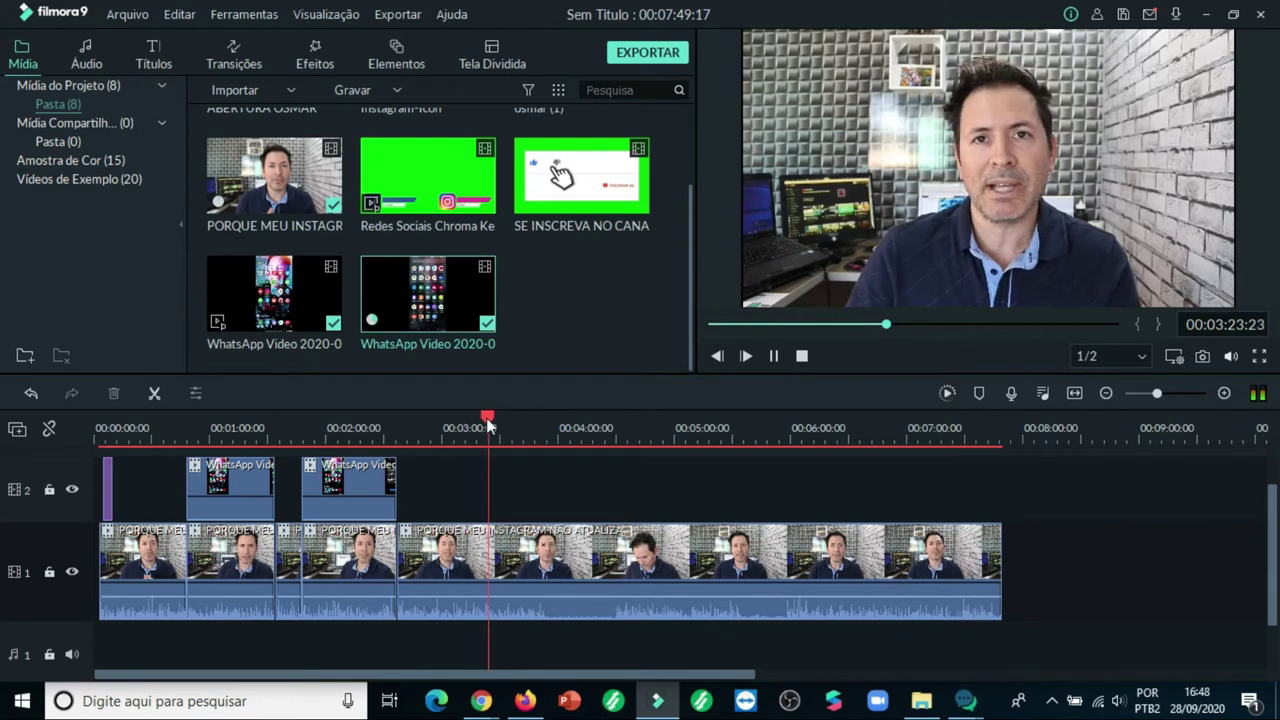
left_click_drag(487, 425, 527, 421)
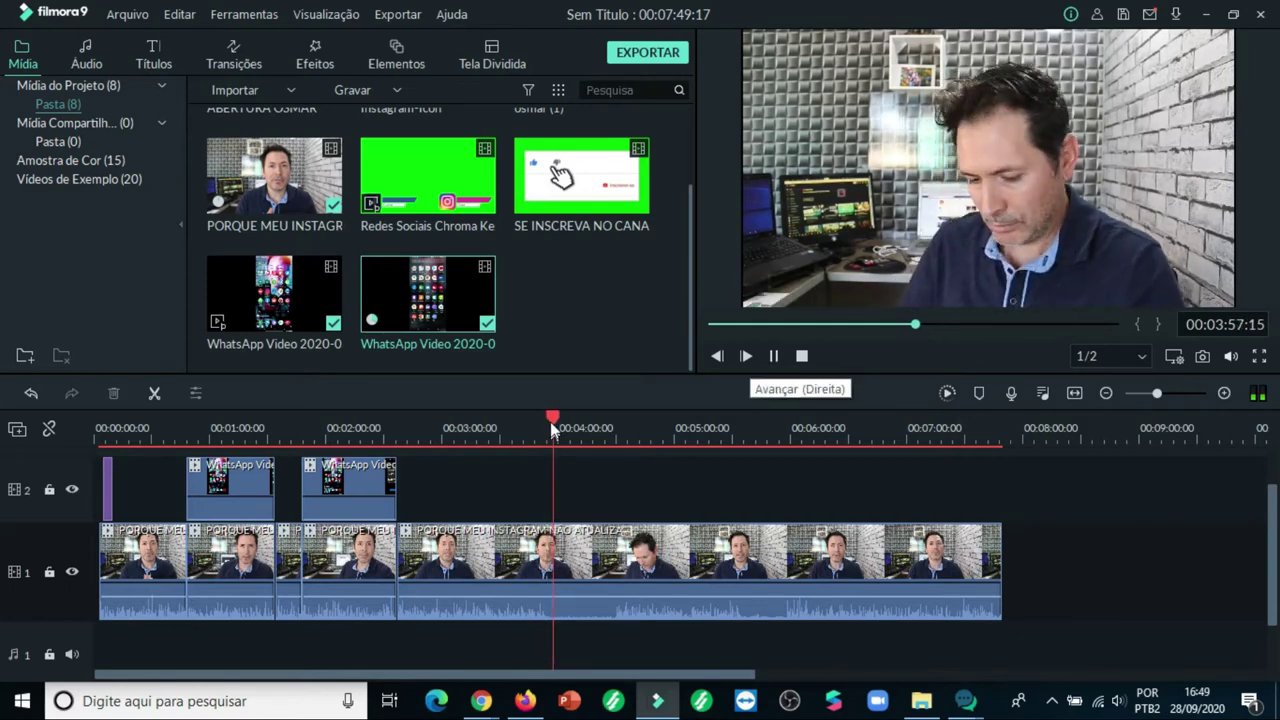
left_click_drag(553, 420, 534, 423)
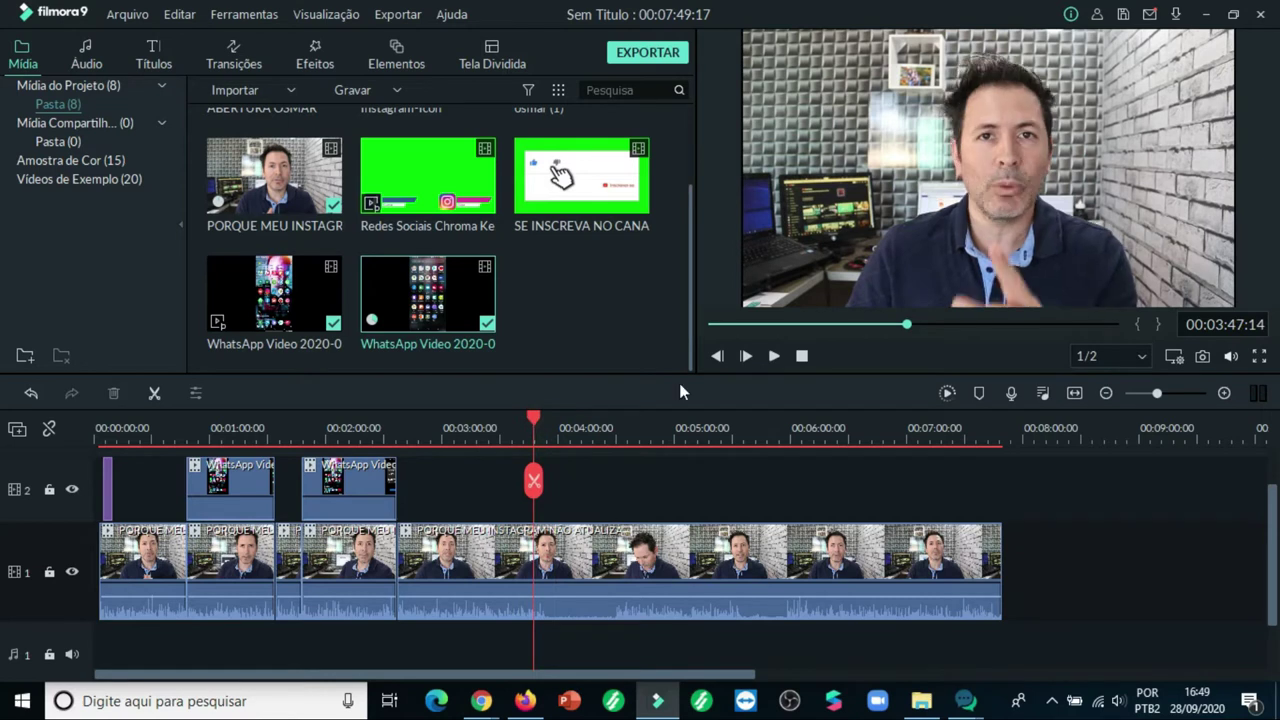
key("space")
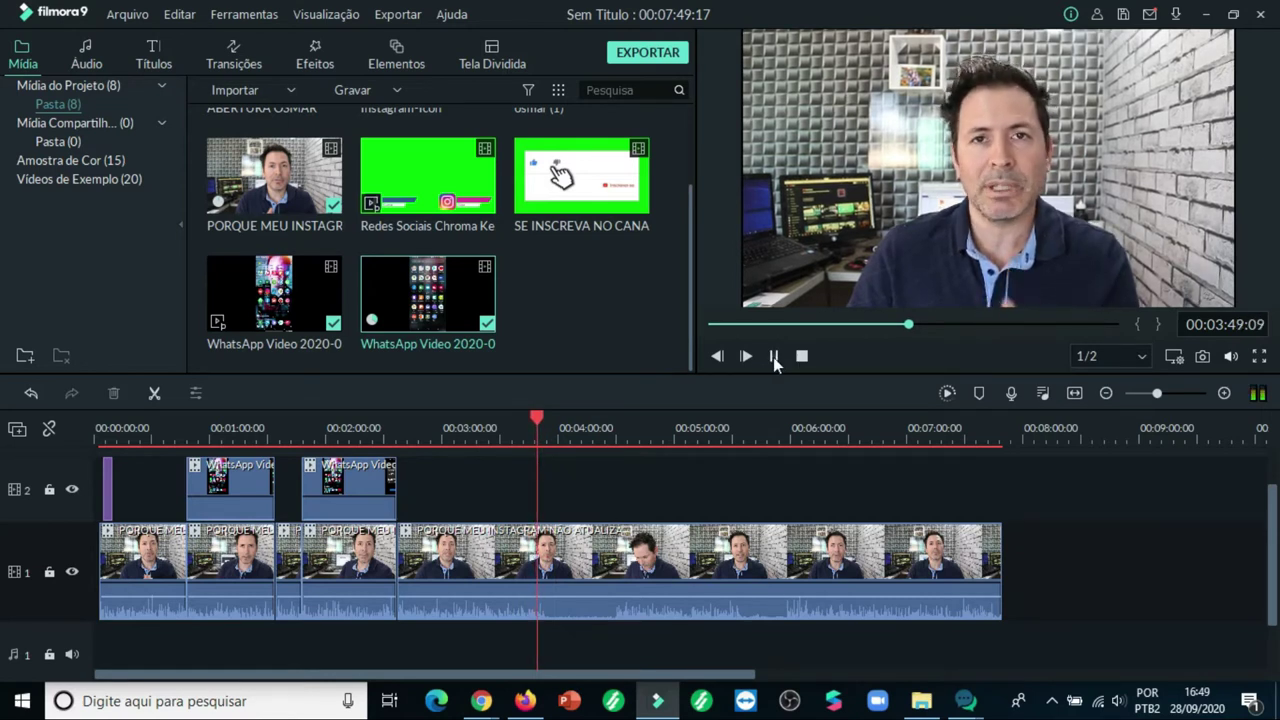
left_click(774, 357)
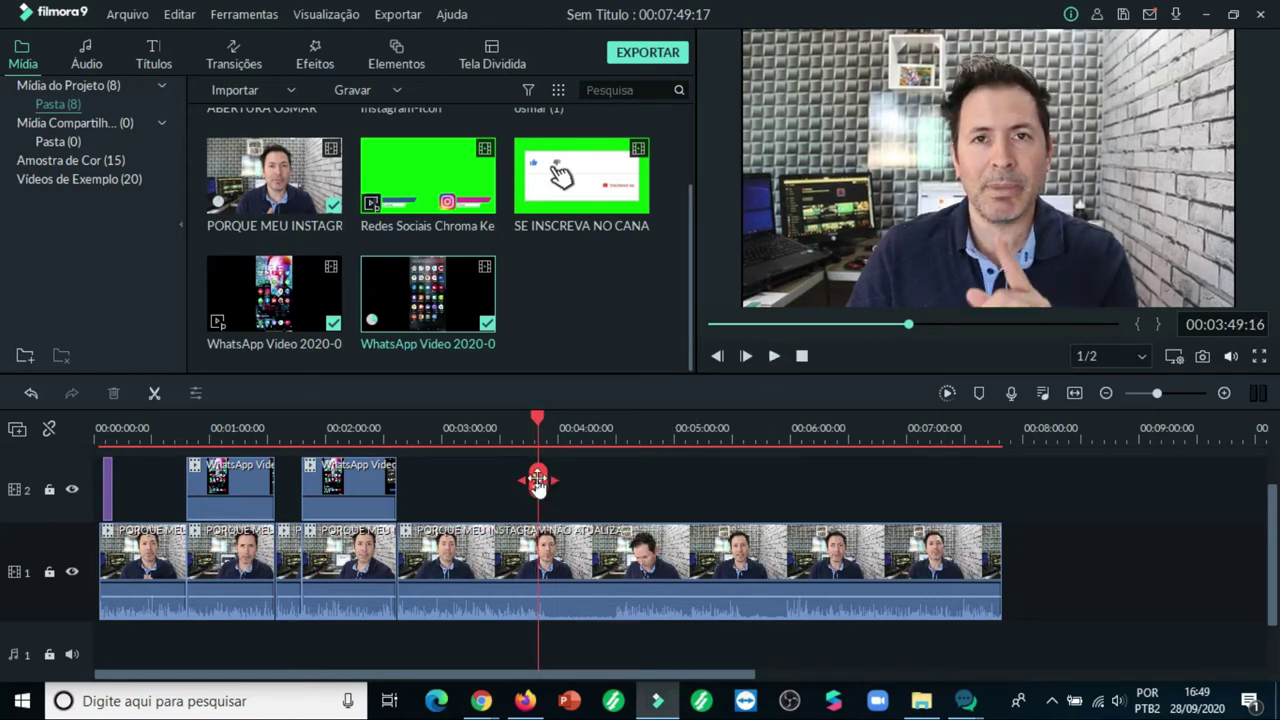
Step: Split the main clip at 00:03:52:22 and 00:04:29:17, and ripple-delete the piece between the cuts
left_click_drag(538, 482, 544, 482)
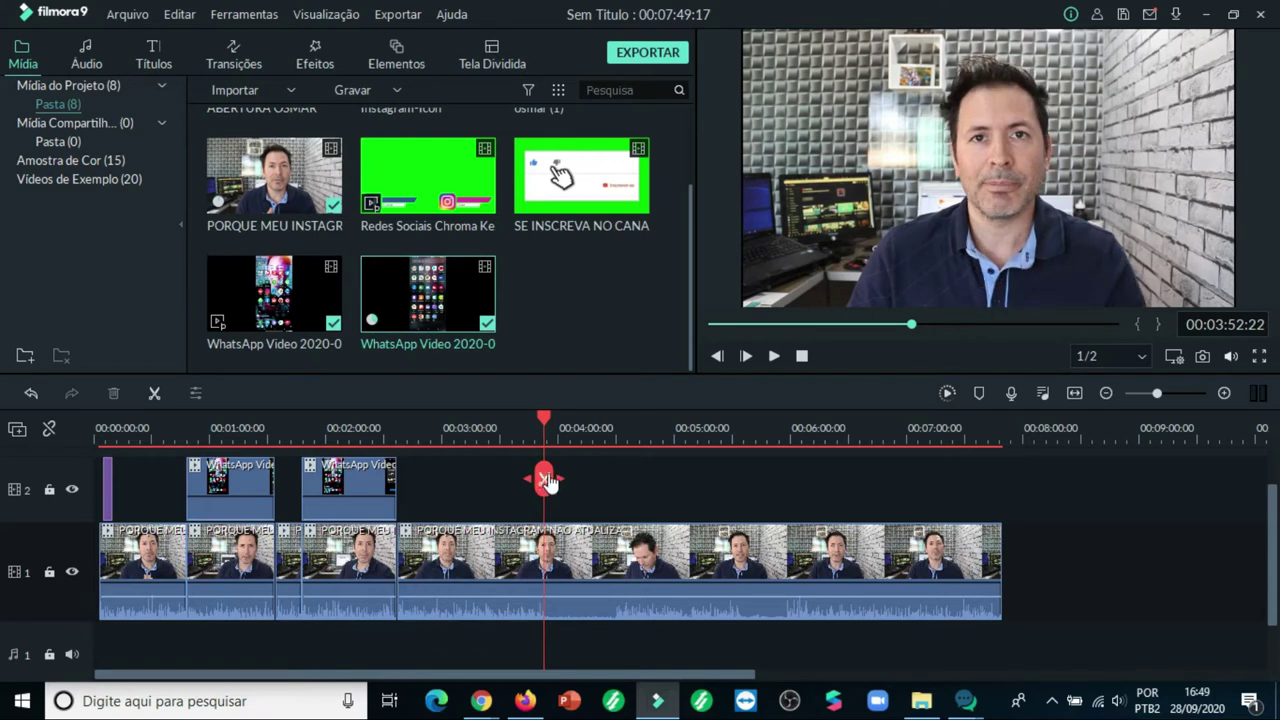
left_click(545, 481)
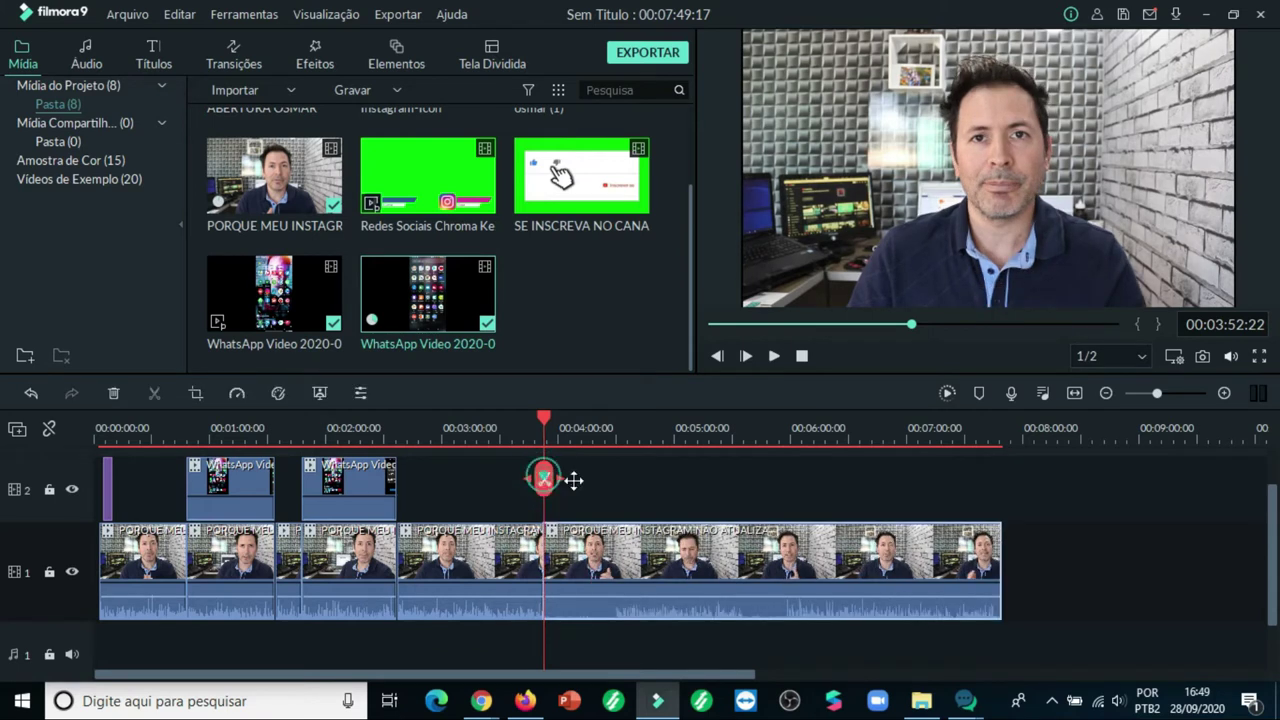
left_click_drag(573, 481, 615, 486)
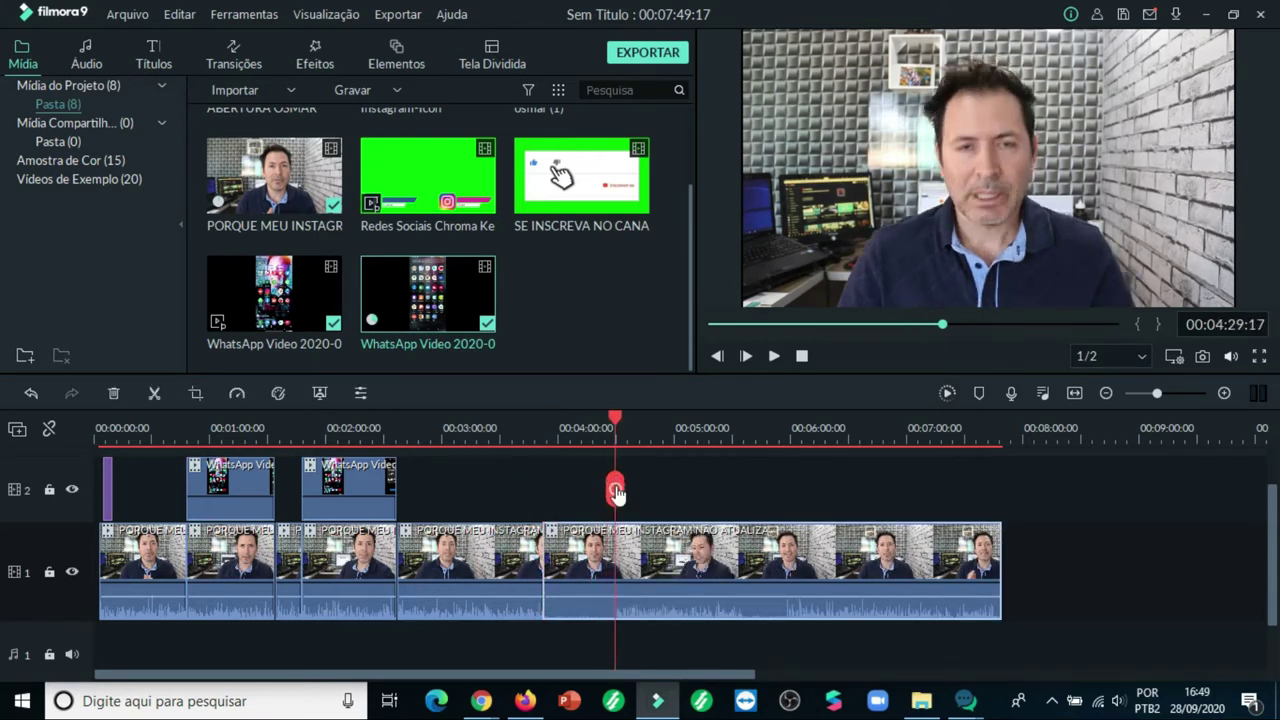
left_click(590, 548)
right_click(590, 548)
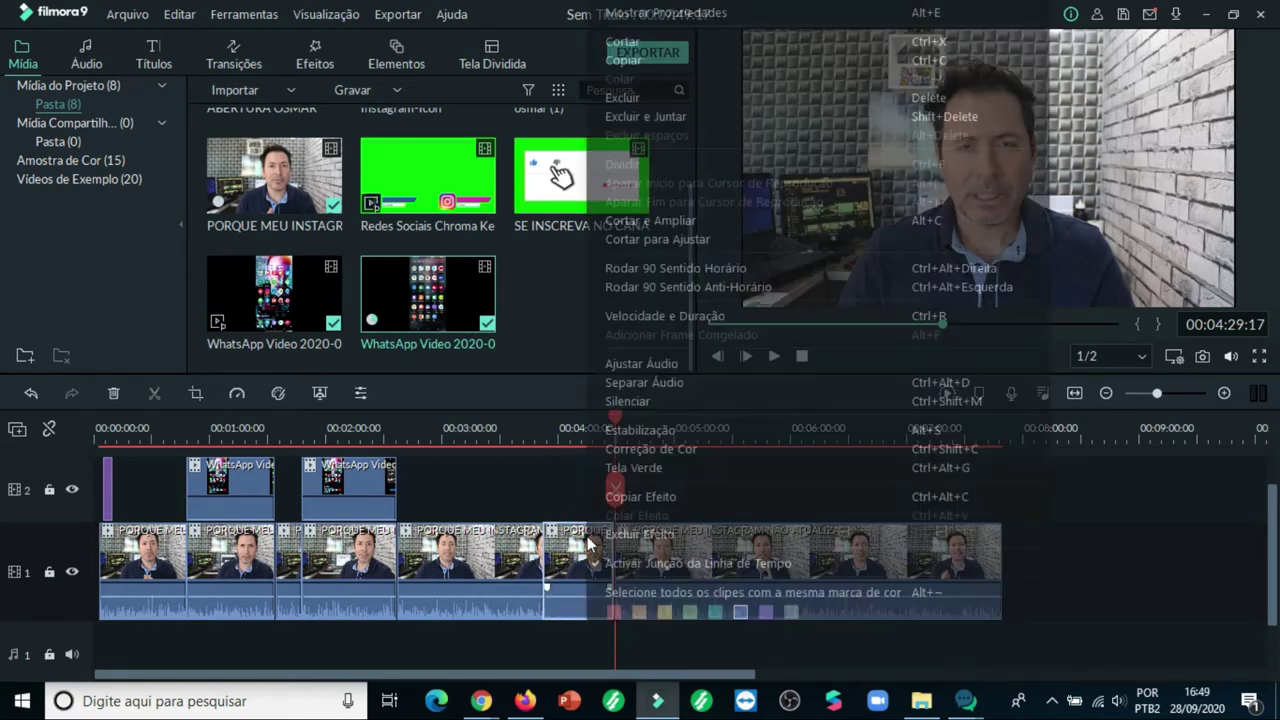
left_click(662, 116)
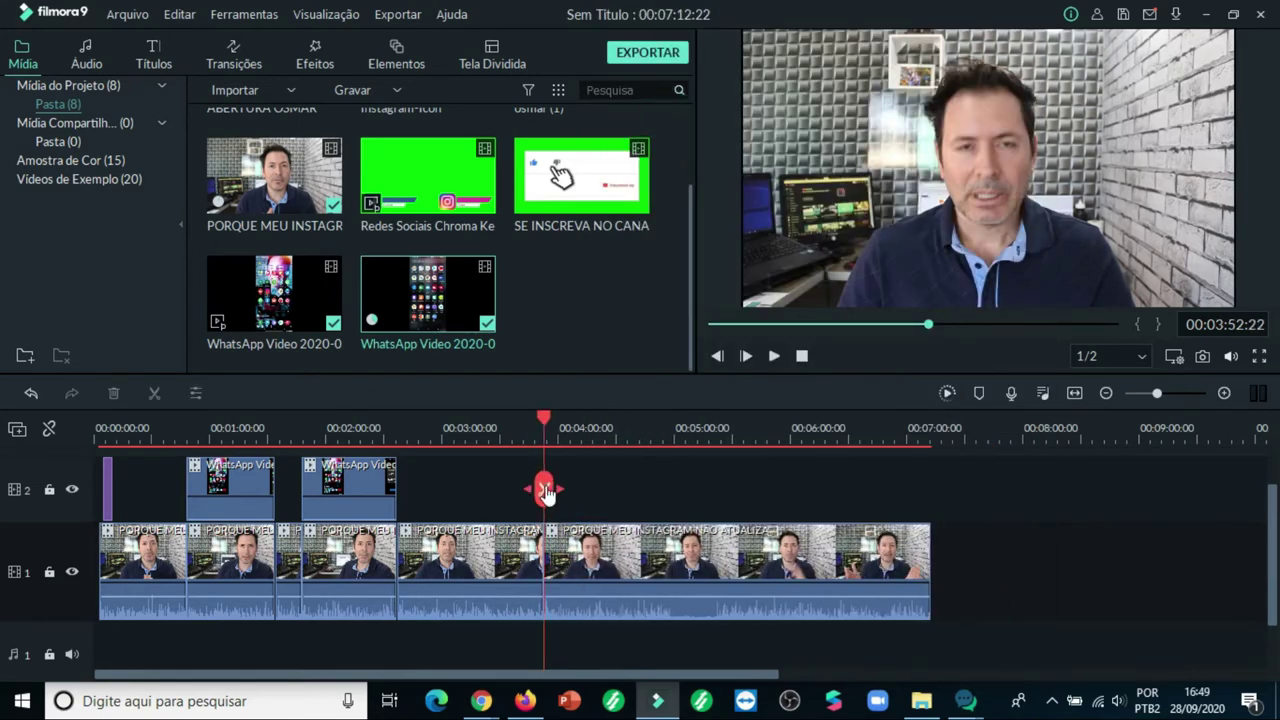
Step: Play from 00:03:50:00 across the join at 00:03:52:22 to check how the speech continues
left_click_drag(545, 490, 538, 490)
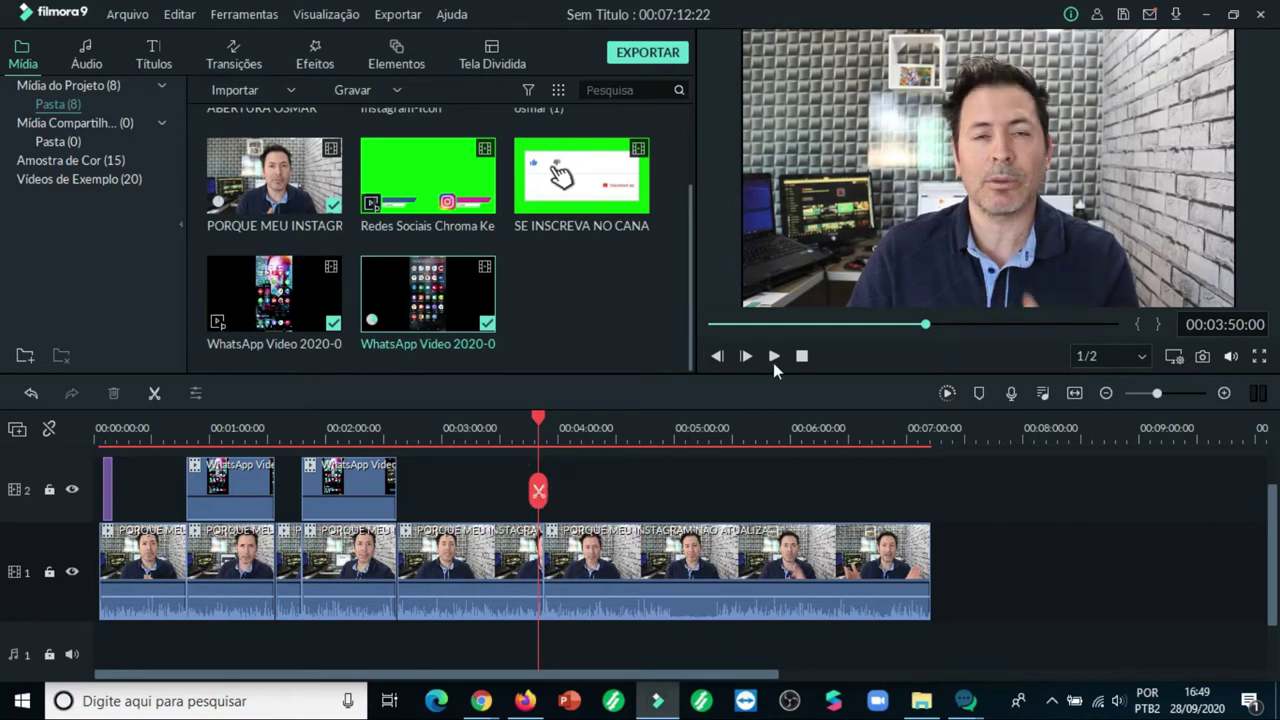
left_click(773, 358)
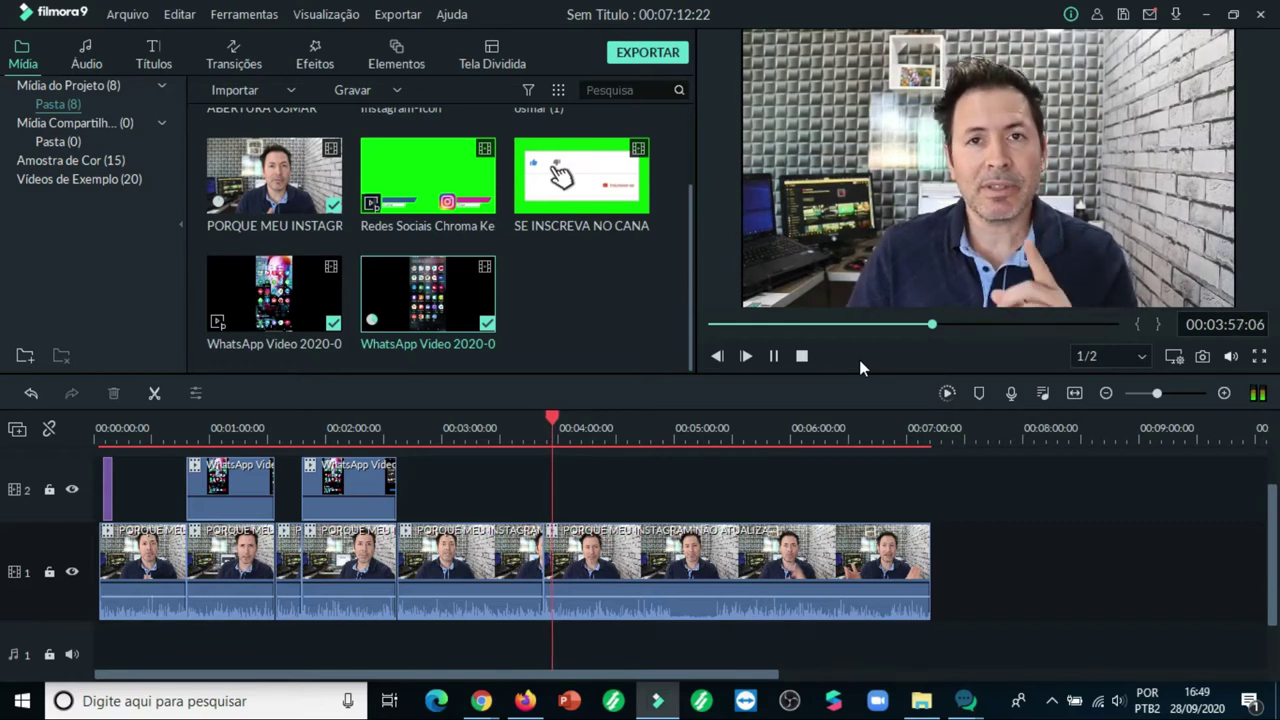
left_click(774, 355)
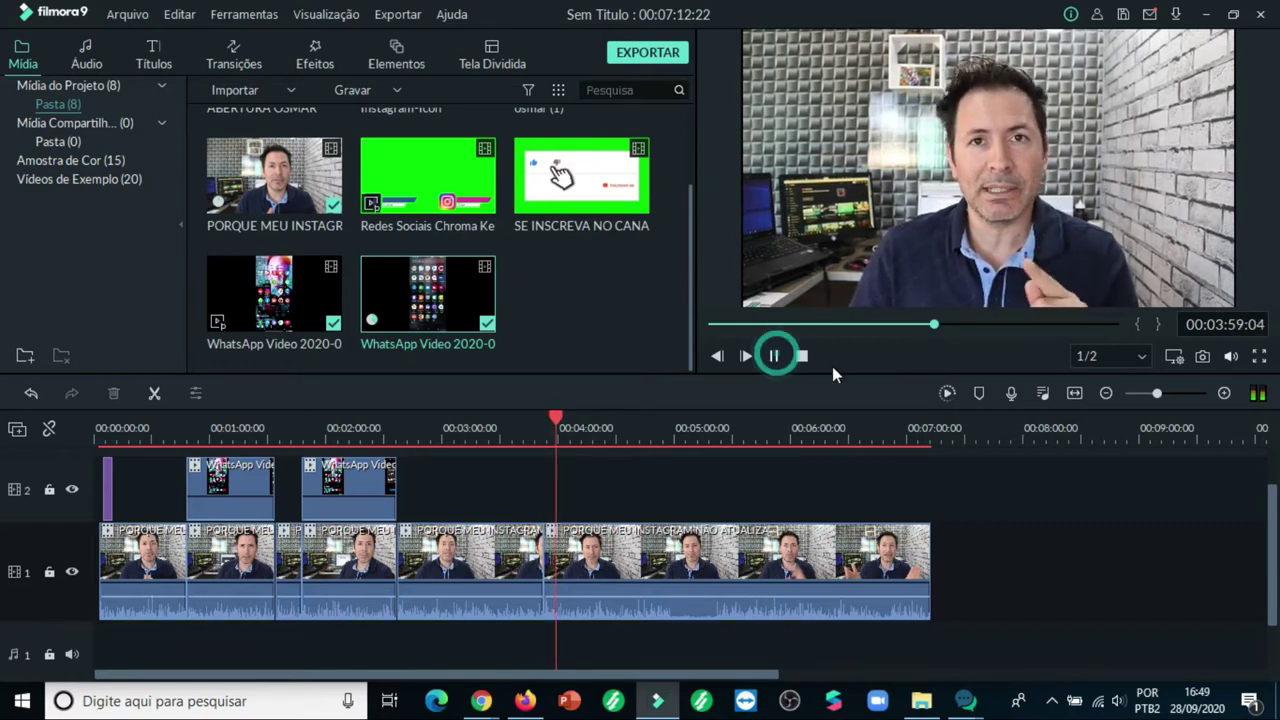
Step: Import the phone-screen recording "WhatsApp Video 2020-09-28 at 16.50.19" from the Downloads folder into the project media
scroll(577, 251, "up", 2)
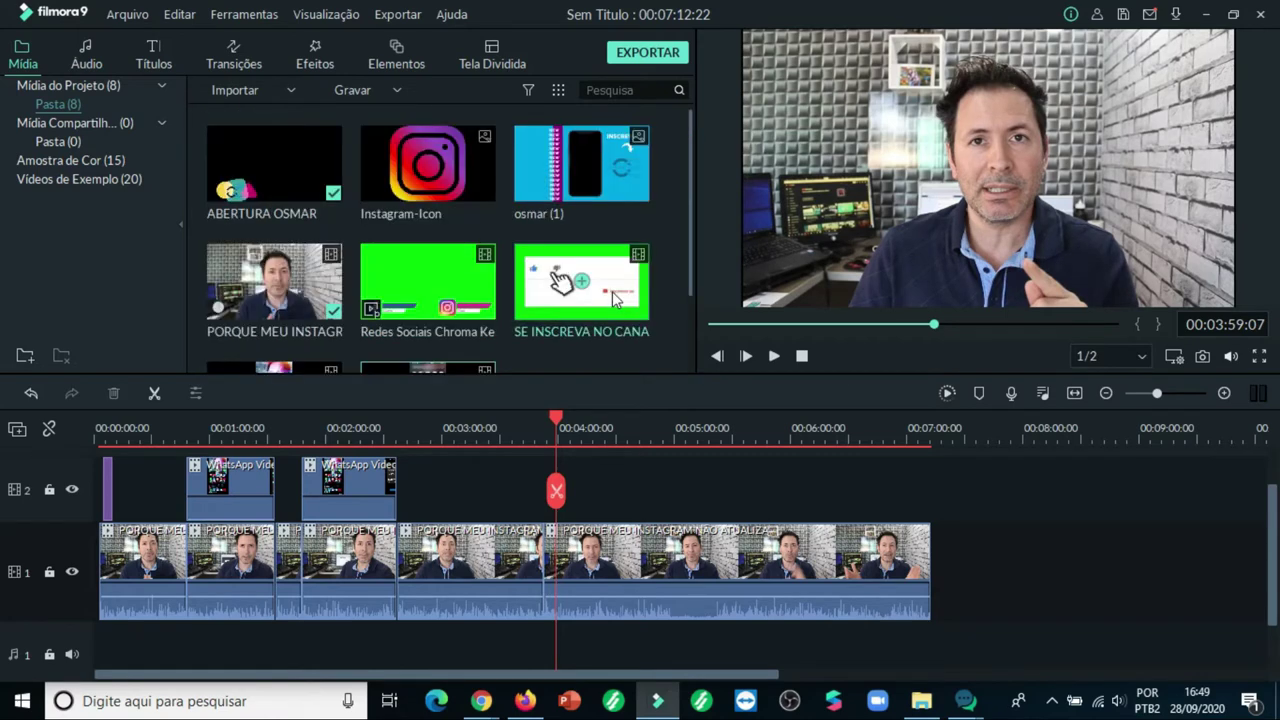
scroll(613, 297, "down", 2)
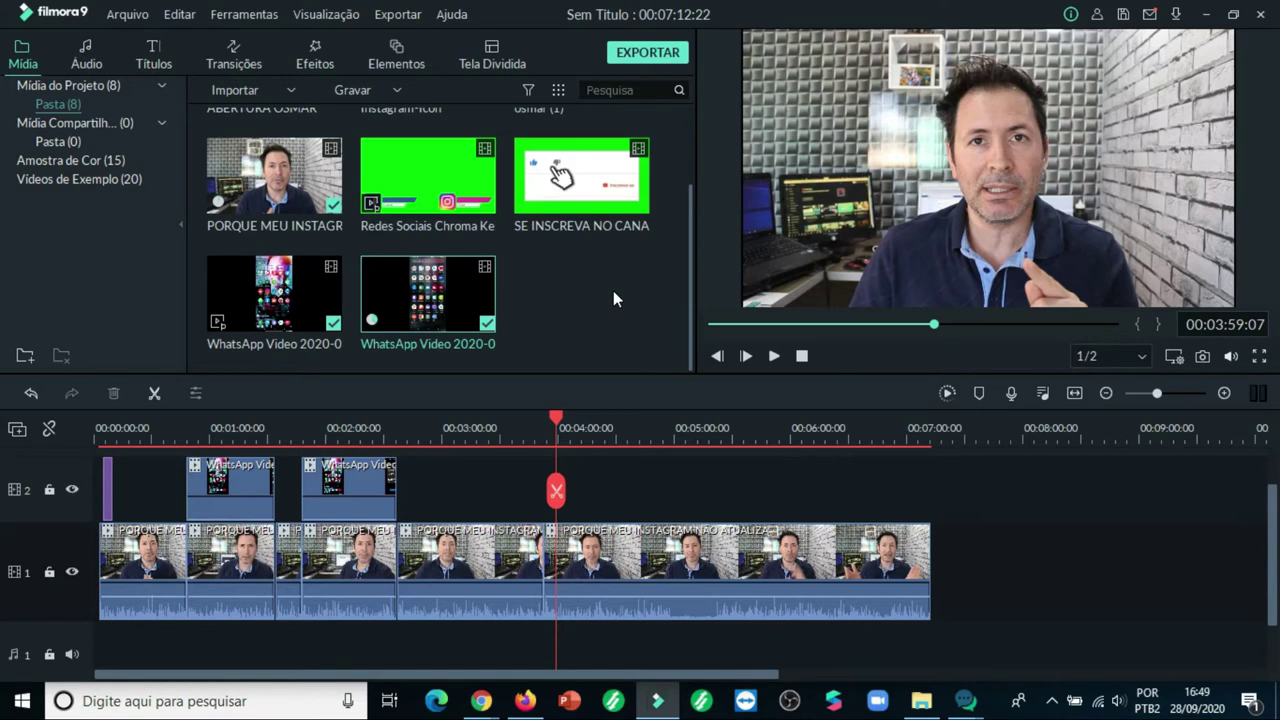
left_click(290, 89)
left_click(286, 117)
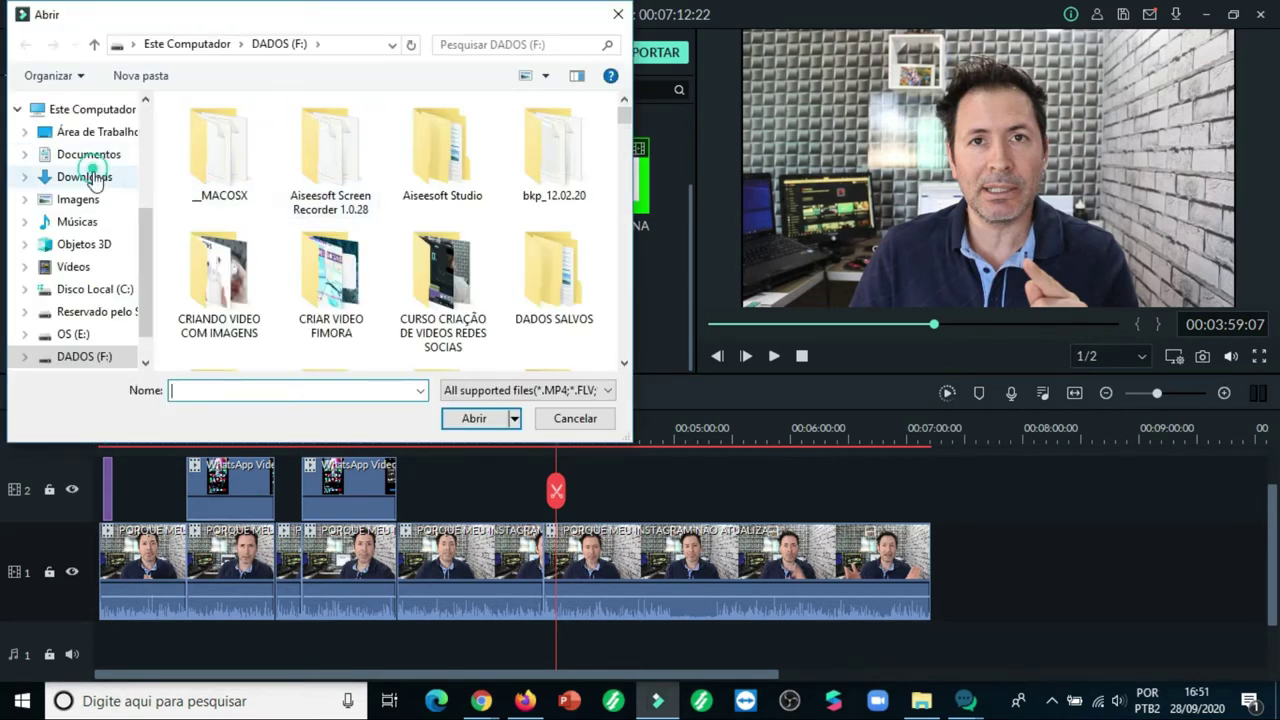
left_click(90, 177)
scroll(427, 303, "down", 5)
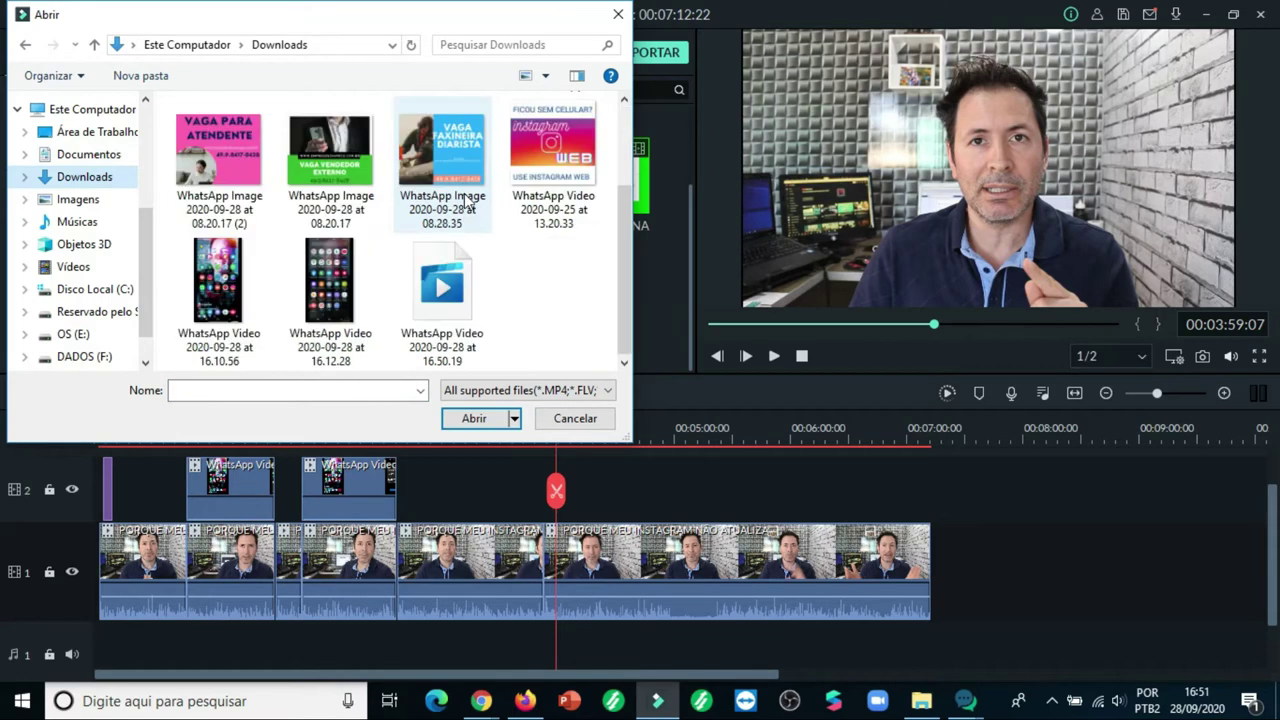
left_click(427, 303)
left_click(474, 418)
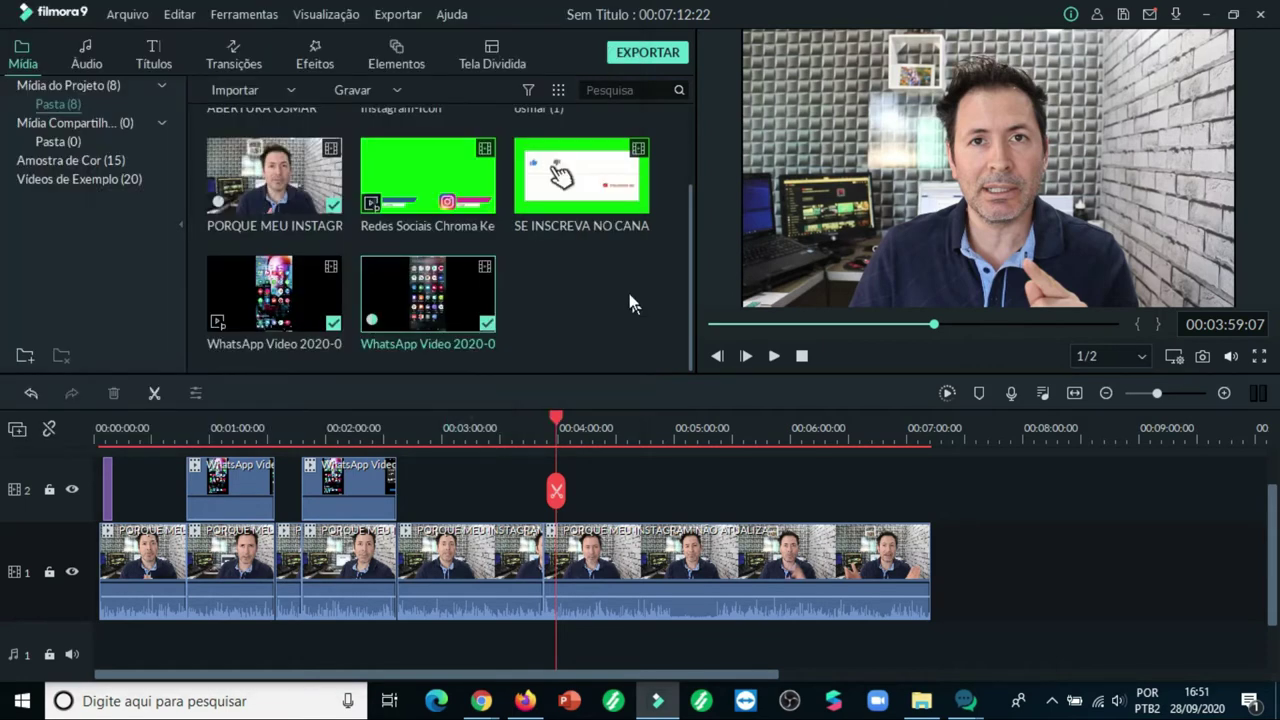
left_click(755, 388)
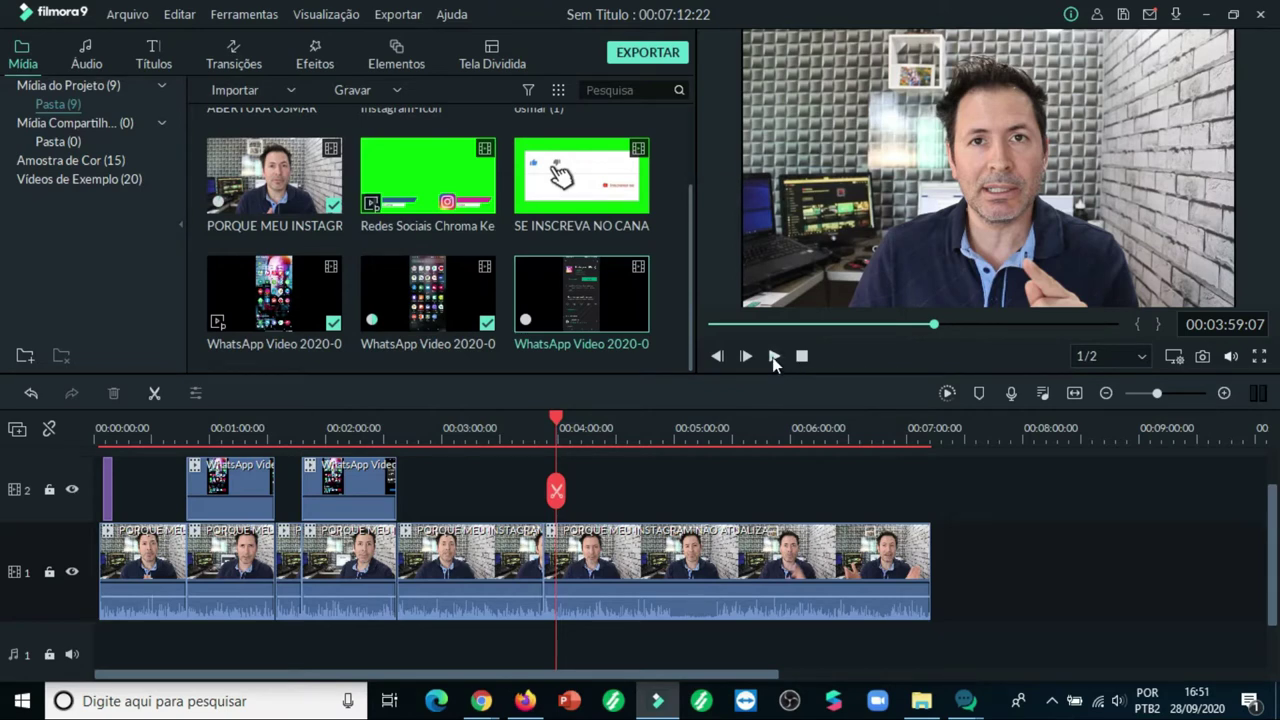
Step: Place the new phone-screen clip on video track 2 starting at the 00:03:52:22 cut, with its picture against the frame's left edge beside the speaker
left_click(773, 357)
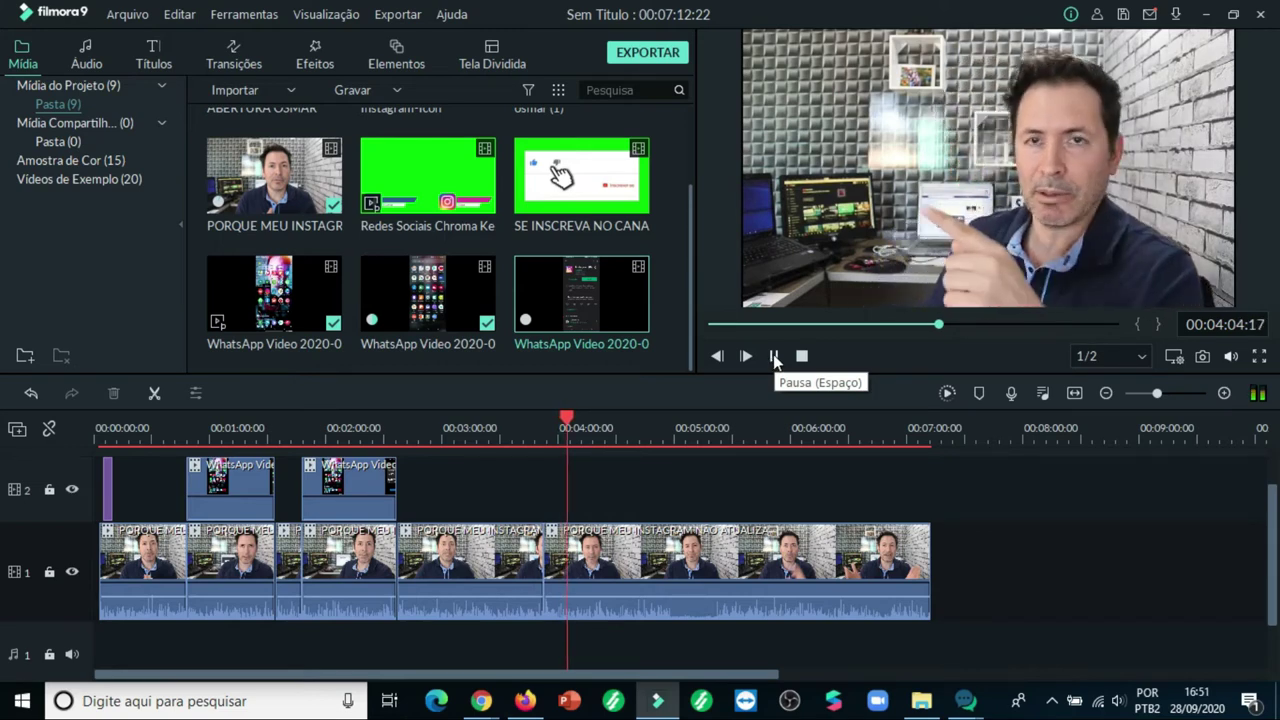
left_click(773, 357)
left_click_drag(639, 264, 632, 497)
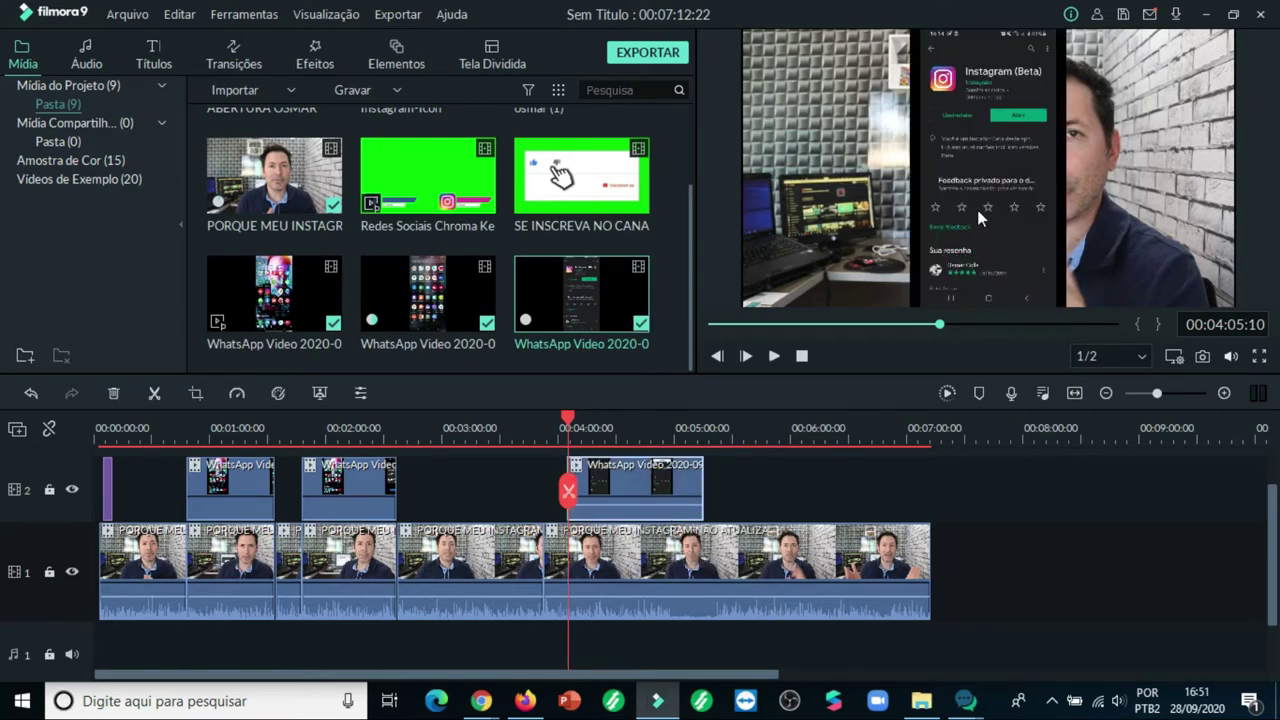
left_click(976, 205)
left_click_drag(963, 194, 795, 183)
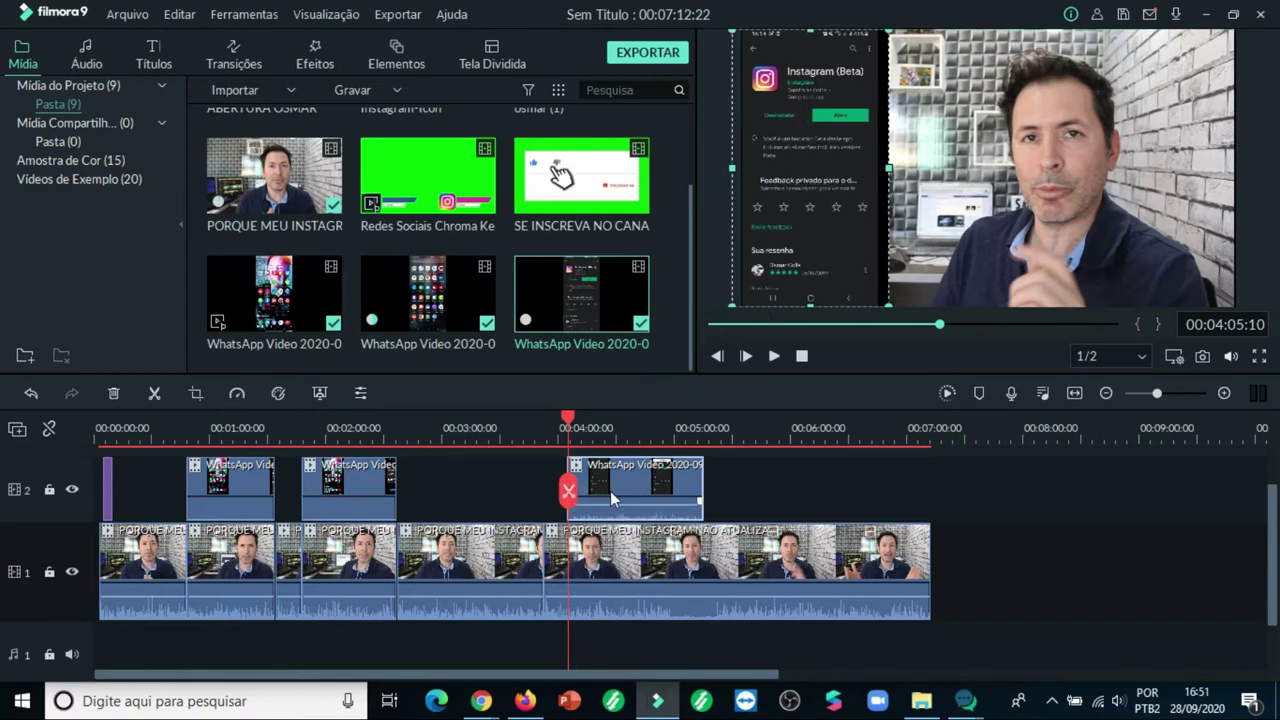
left_click_drag(611, 491, 589, 491)
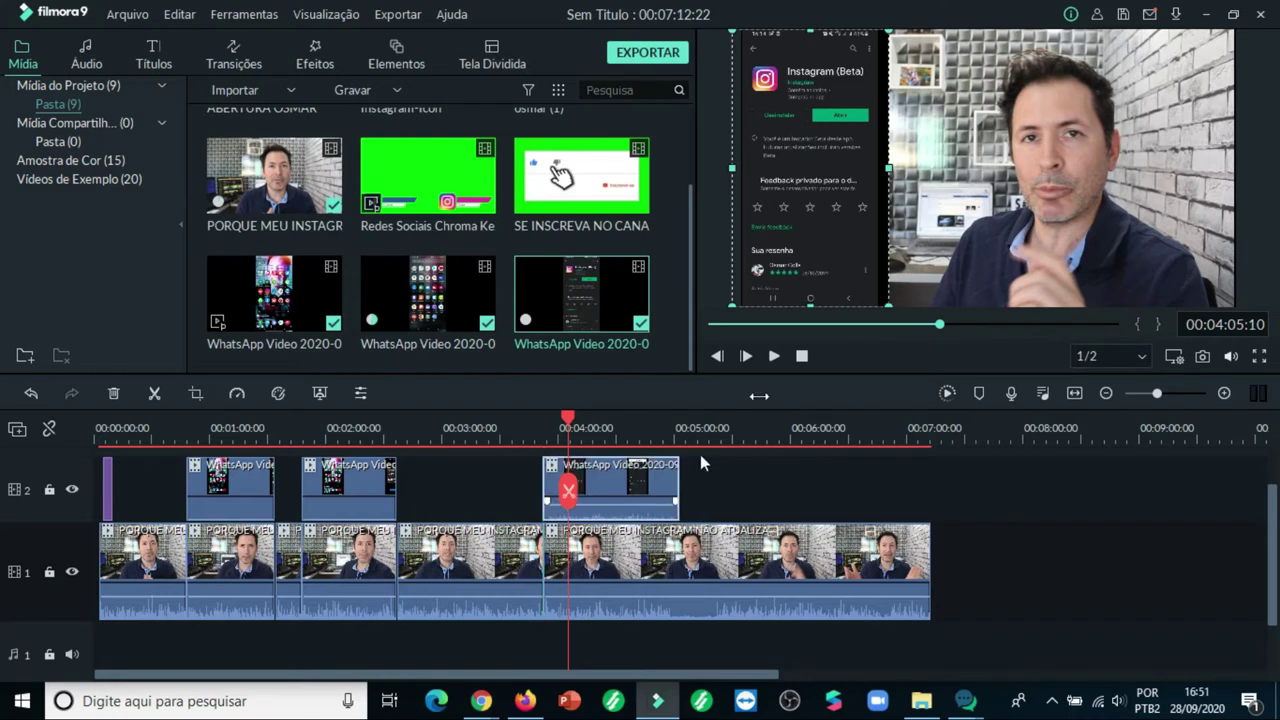
Step: Play the third overlay, restarting from 00:03:49:00, to check its sync with the speaker
left_click(773, 356)
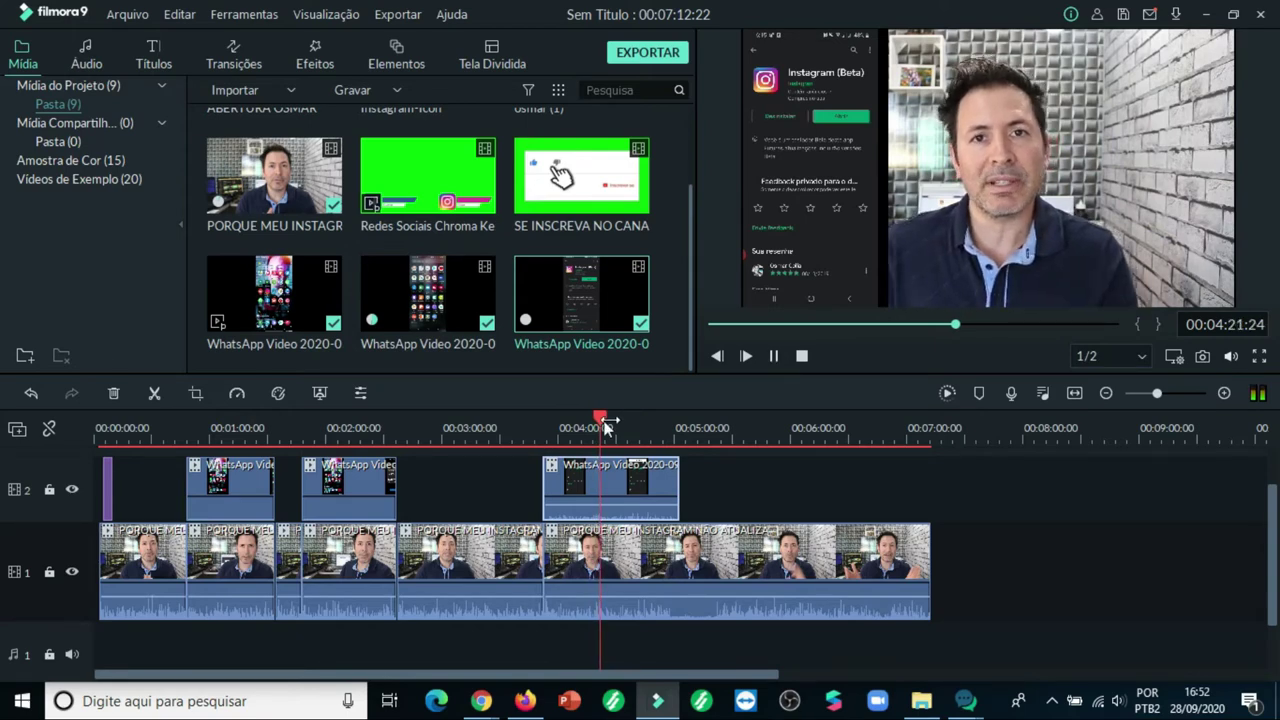
left_click_drag(603, 427, 537, 426)
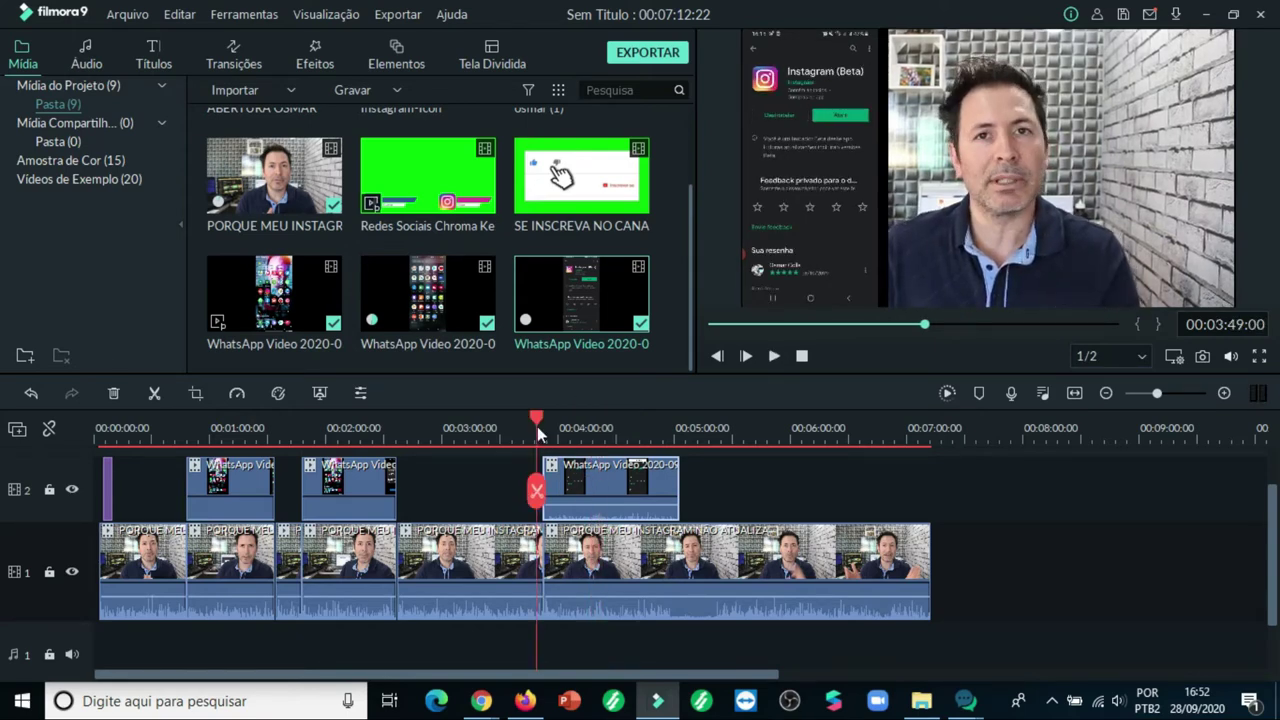
key("space")
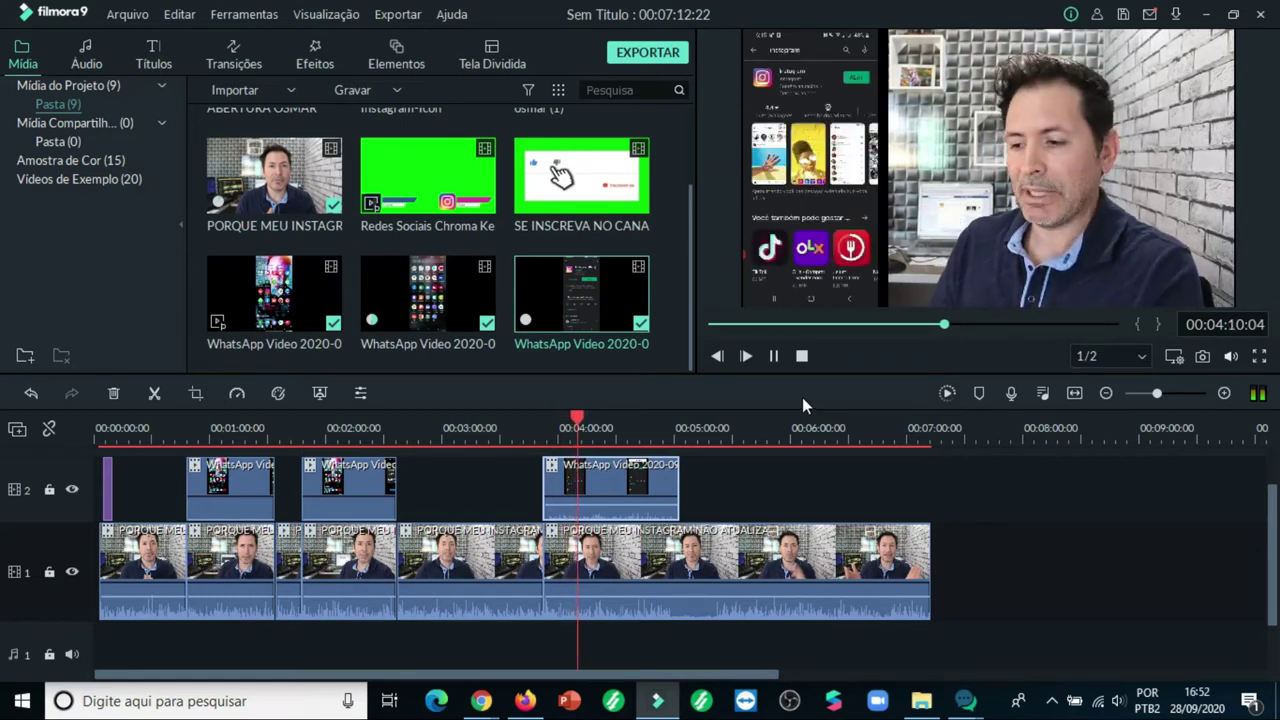
left_click(773, 355)
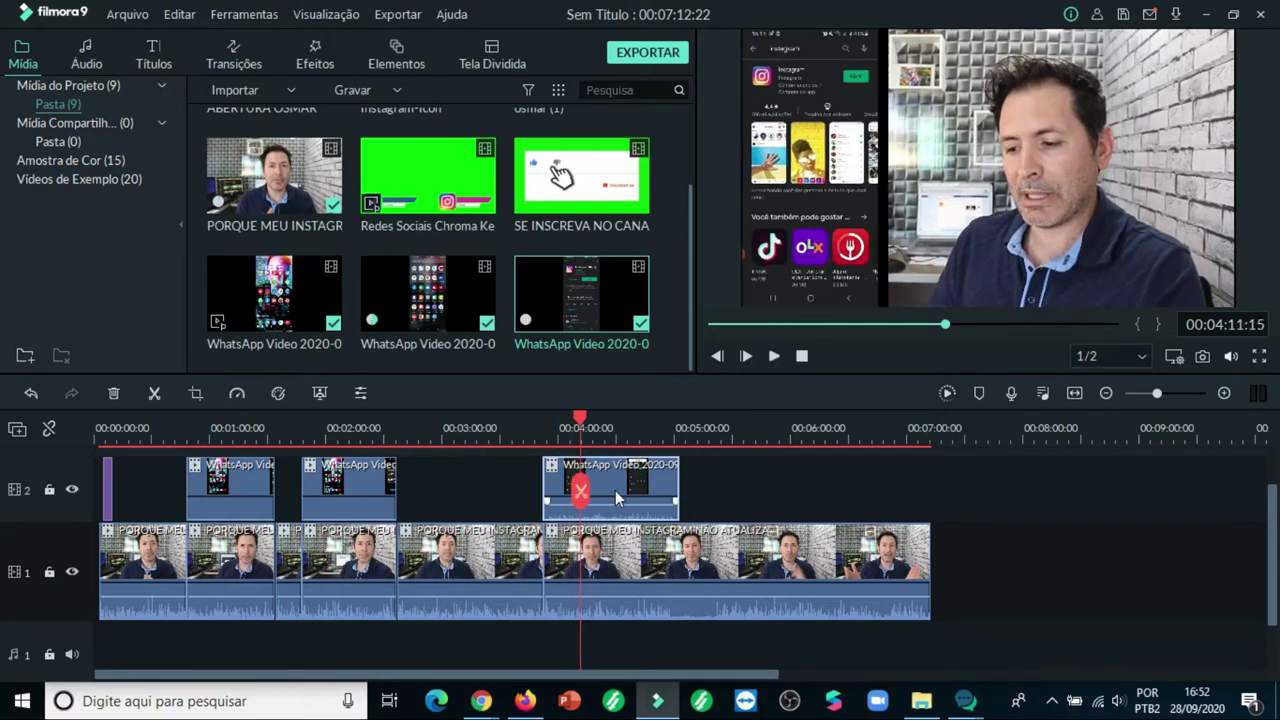
Step: Lower the third phone-screen clip's volume to the minimum, -∞ dB
double_click(617, 497)
left_click_drag(73, 121, 72, 258)
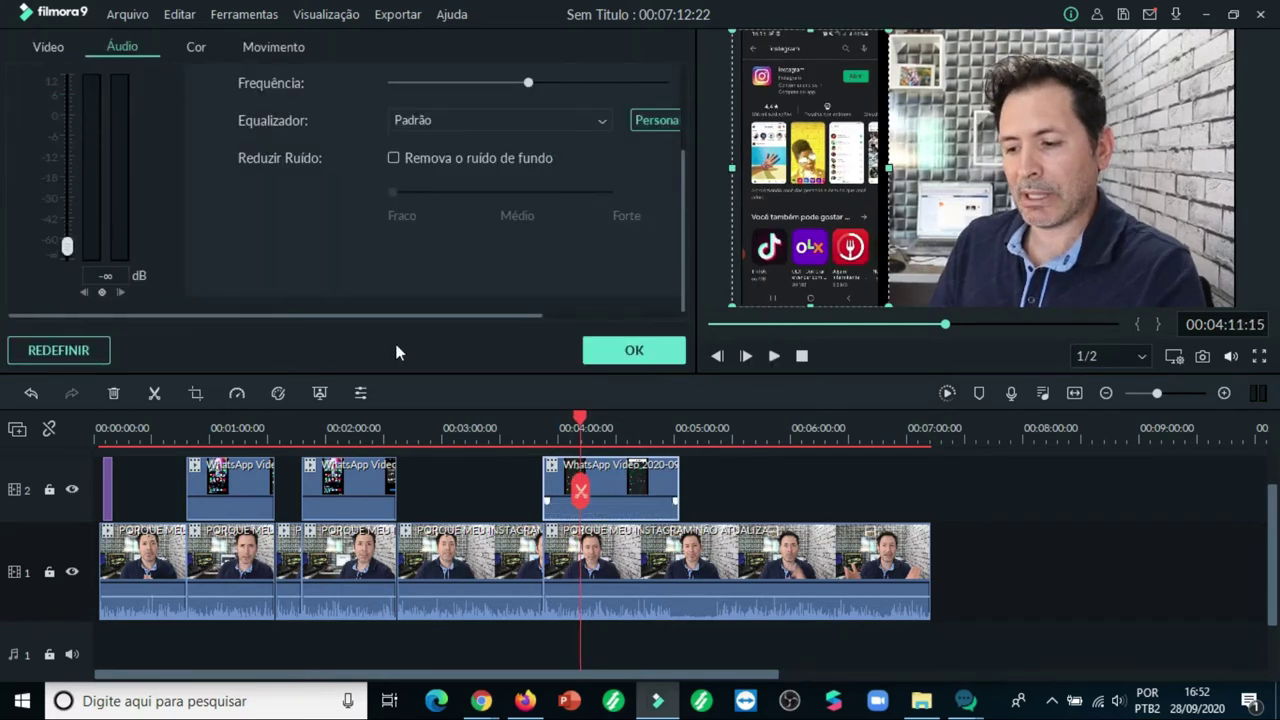
left_click(665, 350)
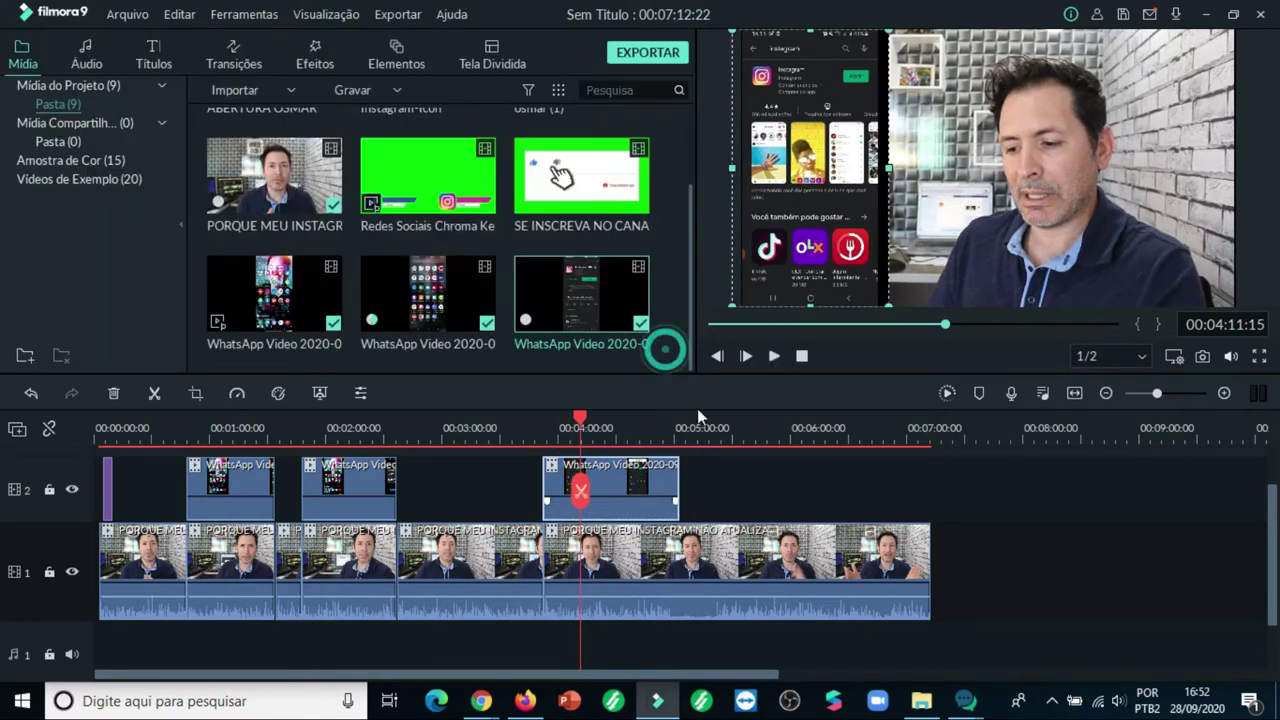
Step: Play through the third phone-screen overlay to its end point and split both the overlay and the main clip at 00:04:58:05
left_click(775, 357)
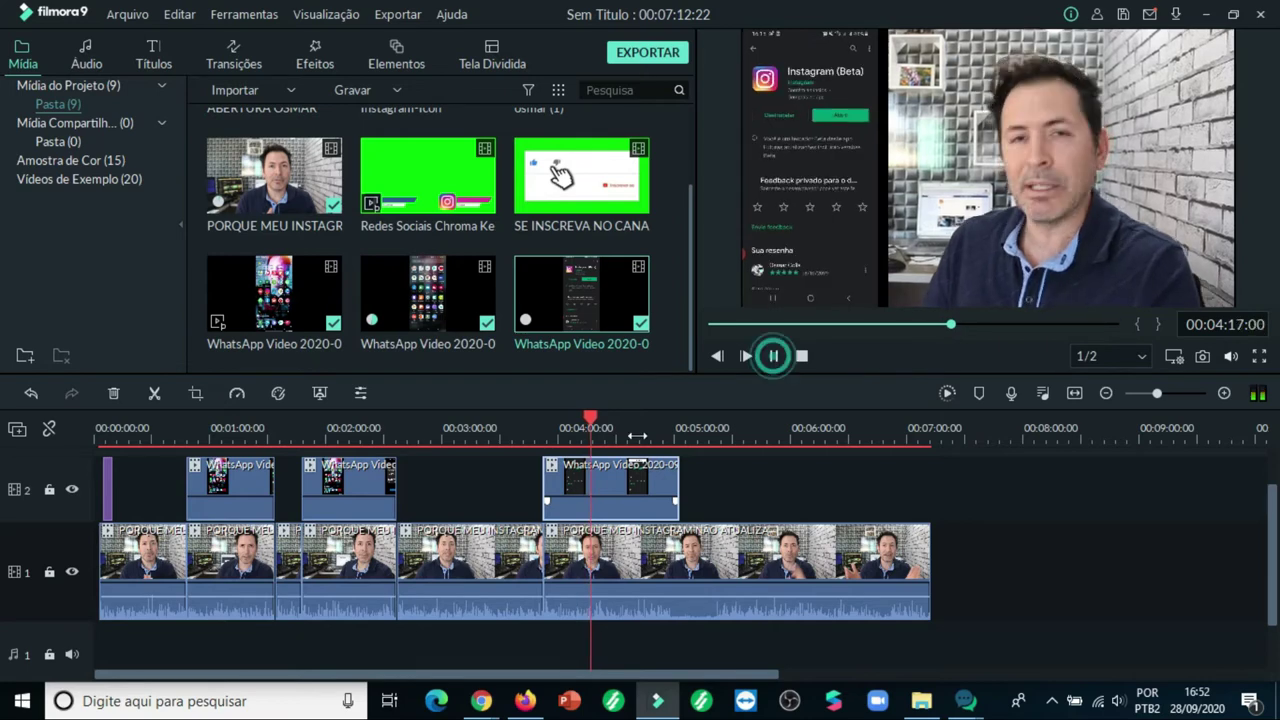
key("space")
left_click_drag(590, 425, 656, 425)
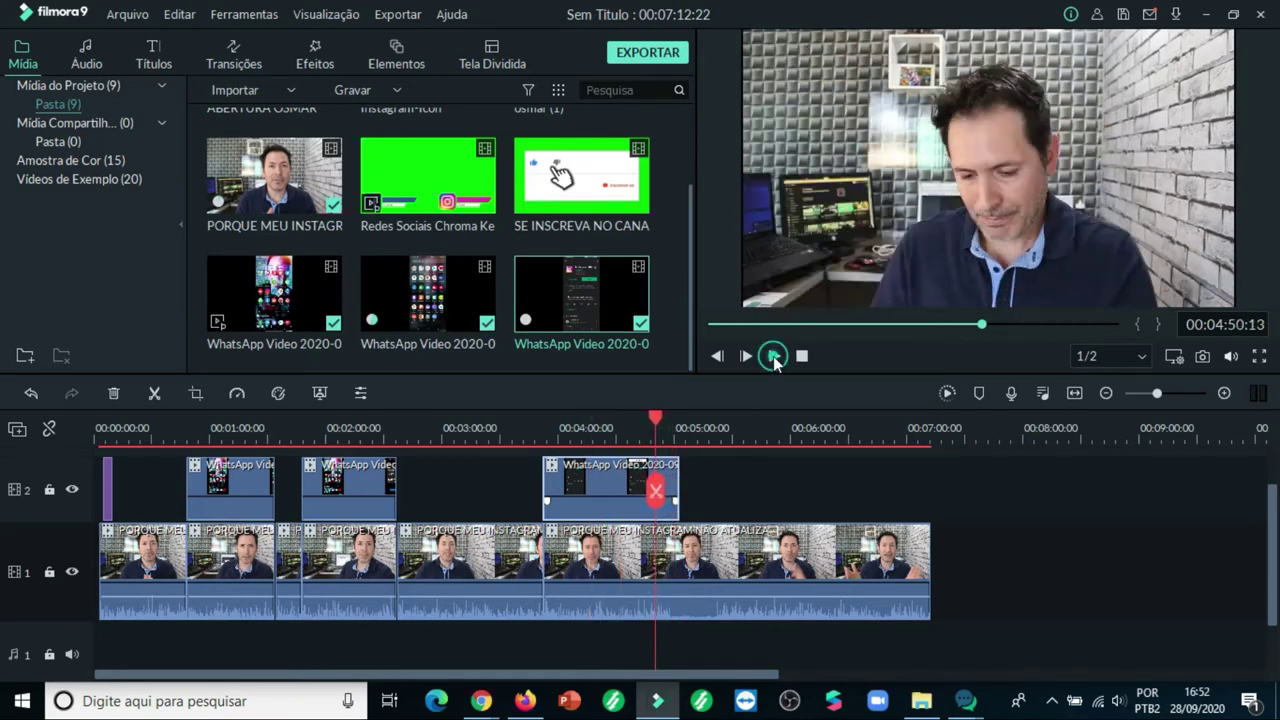
left_click(773, 357)
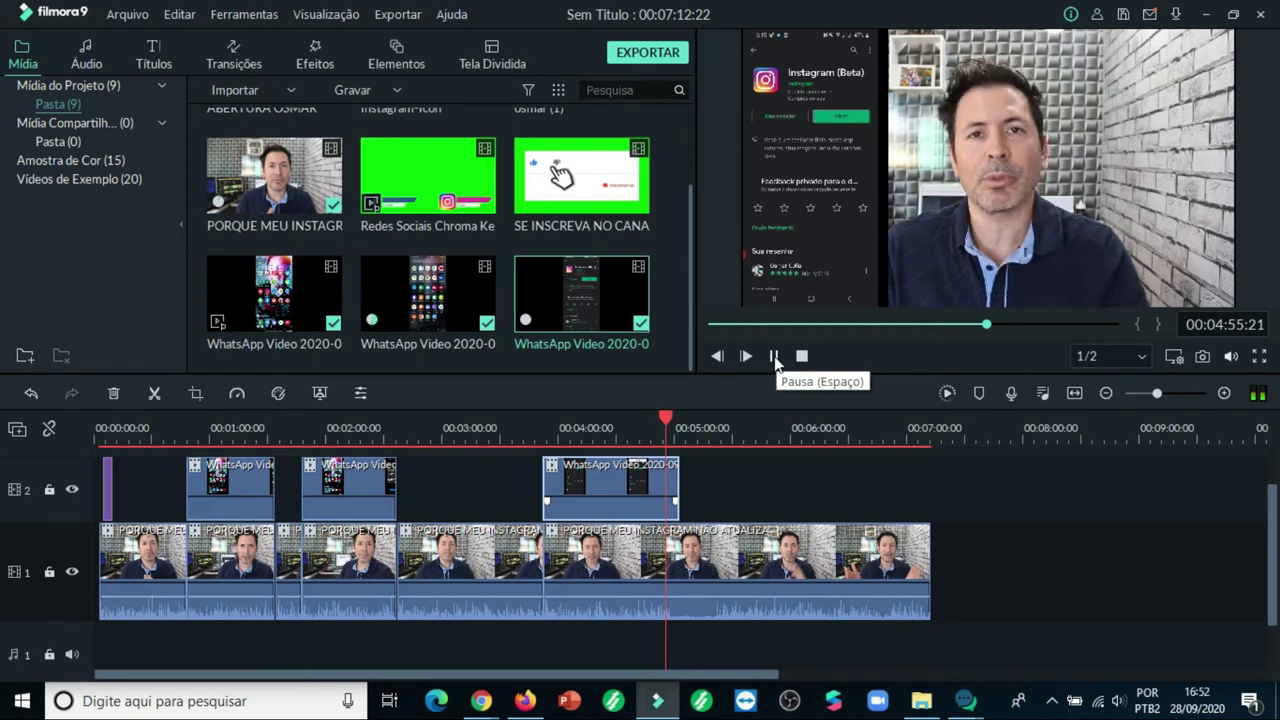
left_click(775, 357)
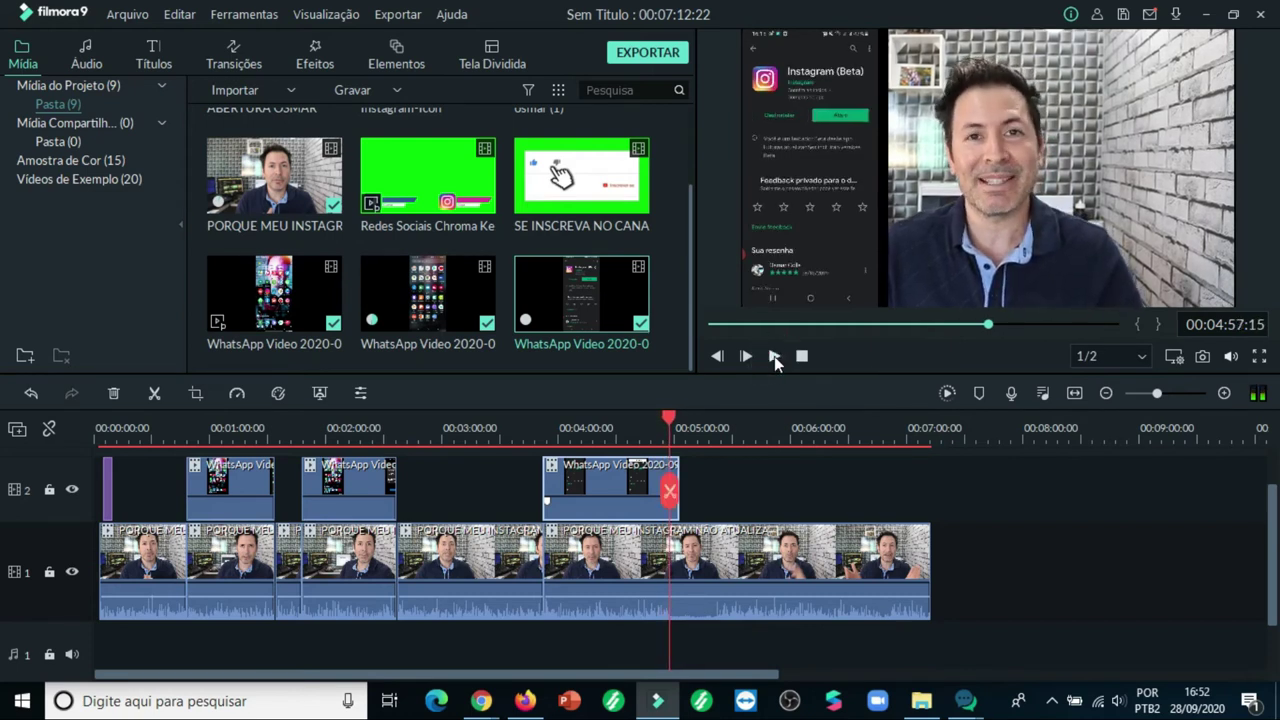
left_click(775, 357)
left_click(775, 357)
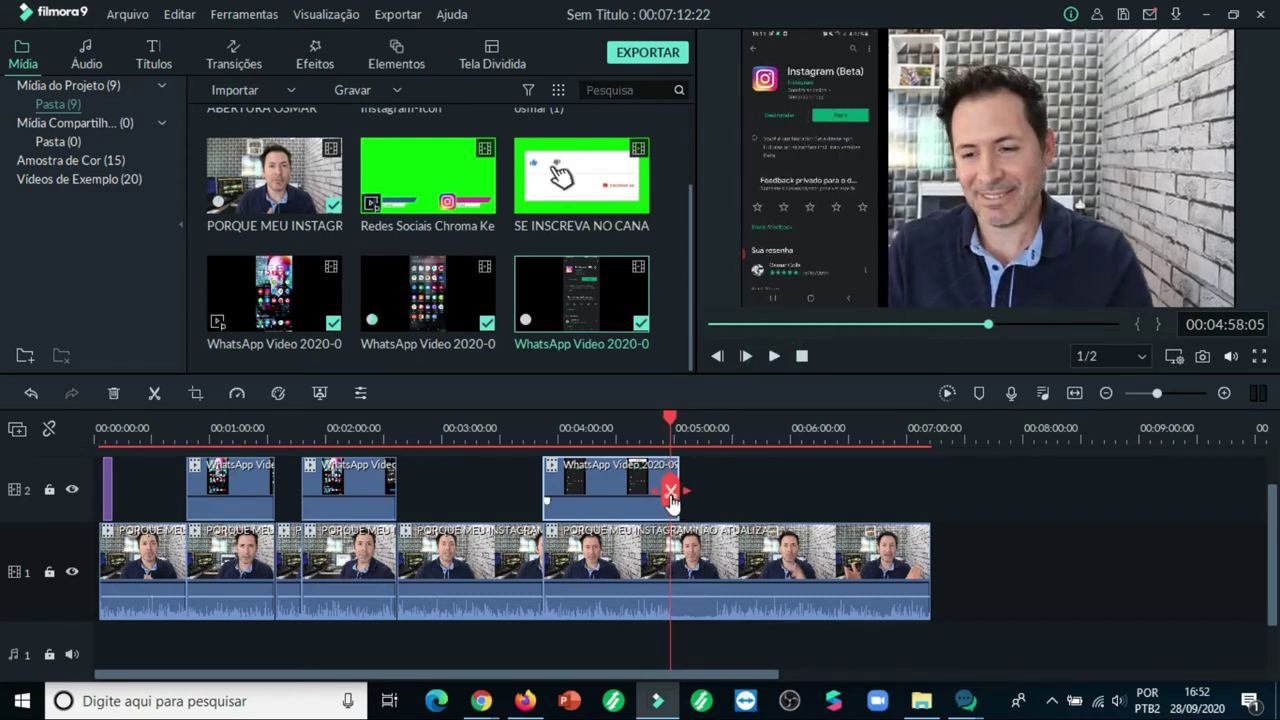
left_click(675, 558)
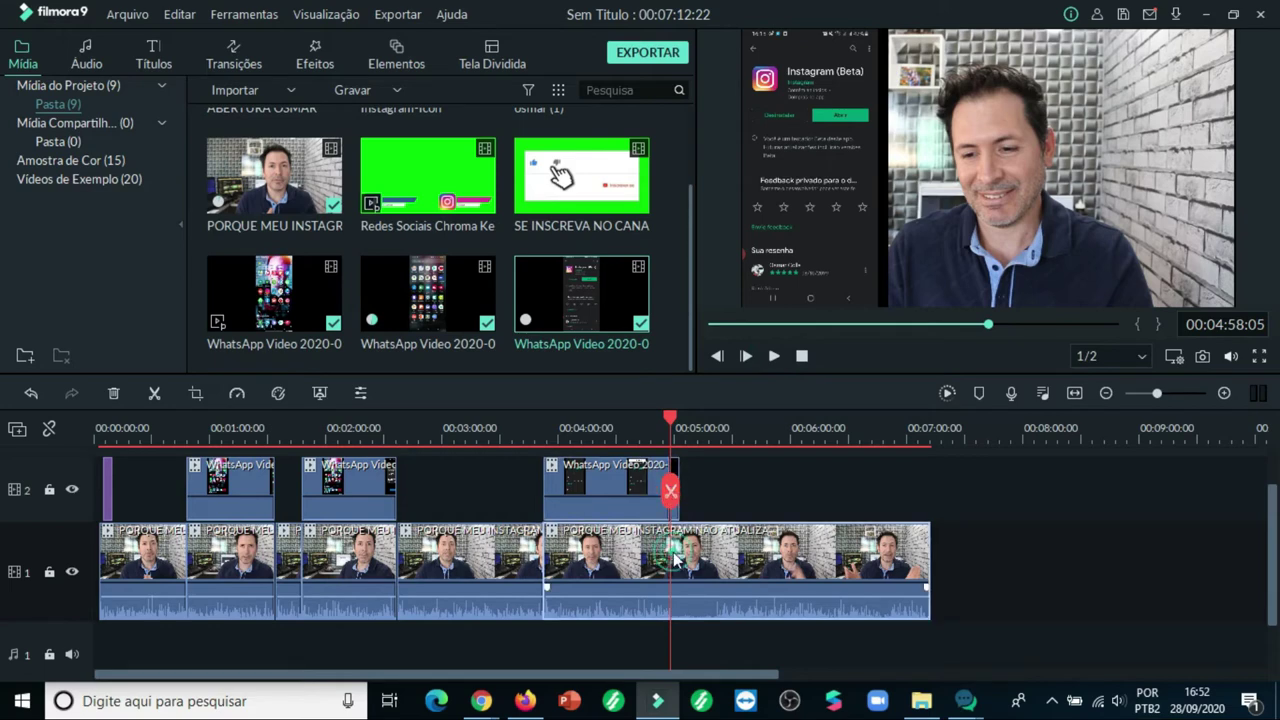
left_click(670, 490)
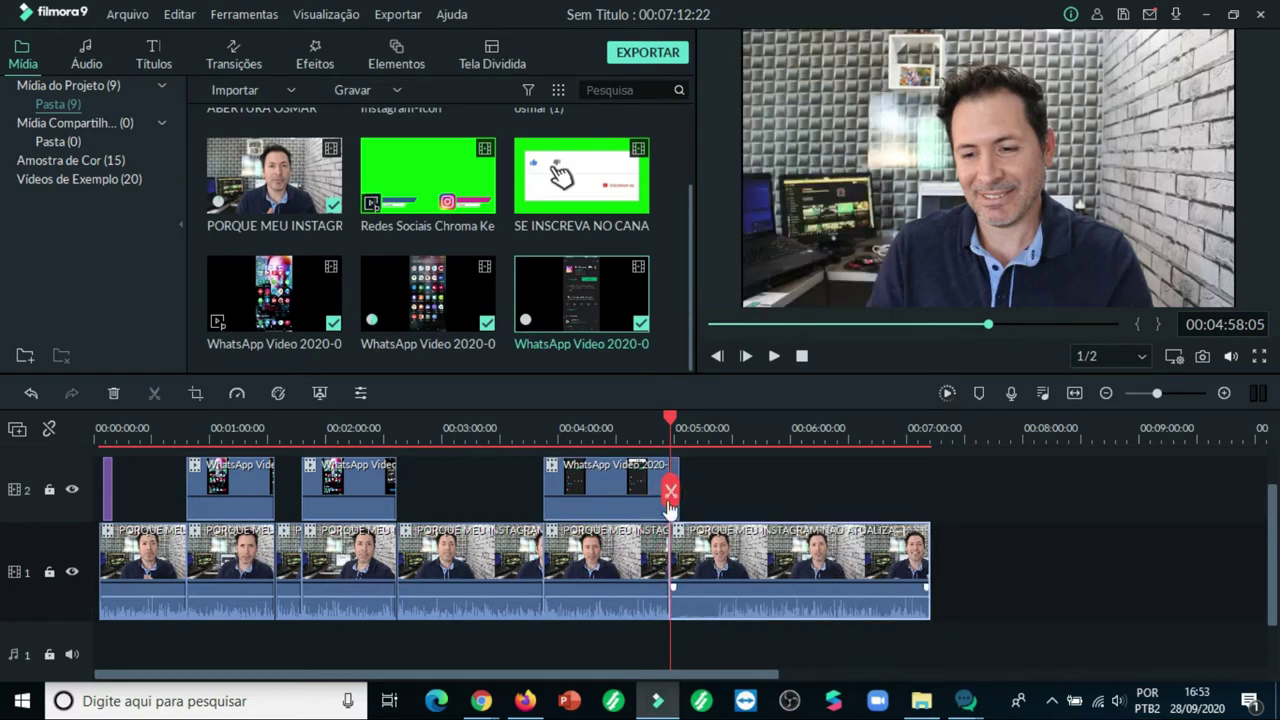
Step: Split the main speaker clip again at 00:05:22:24
left_click(726, 503)
left_click_drag(726, 503, 718, 510)
left_click(717, 512)
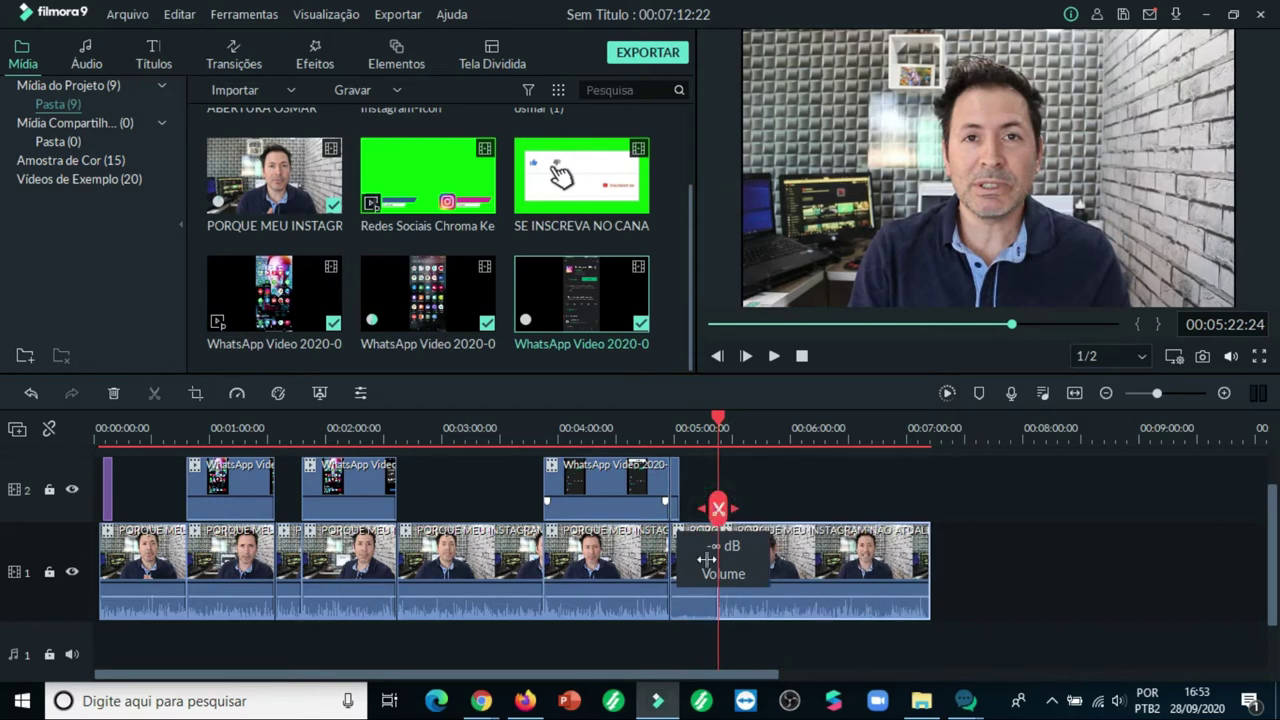
Step: Delete the overlay's leftover piece after 00:04:58:05 and ripple-delete the main-clip section from there to 00:05:22:24
right_click(677, 466)
key("Escape")
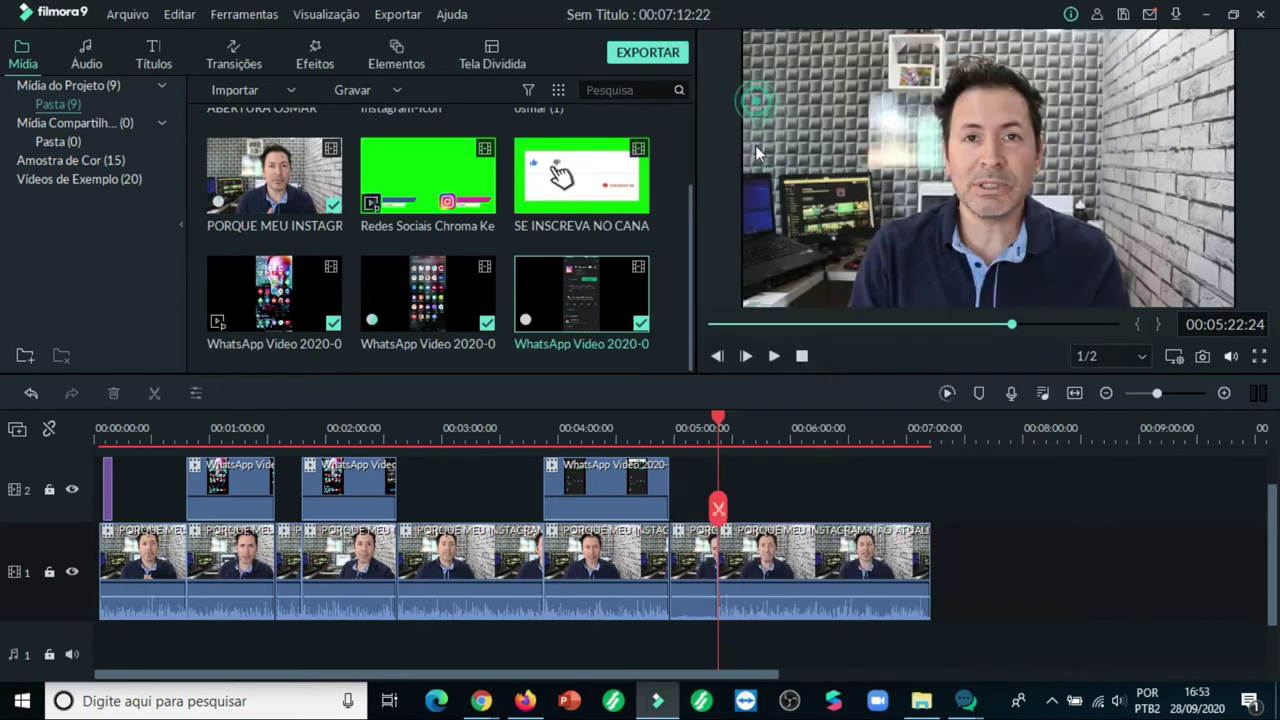
left_click(700, 550)
right_click(690, 565)
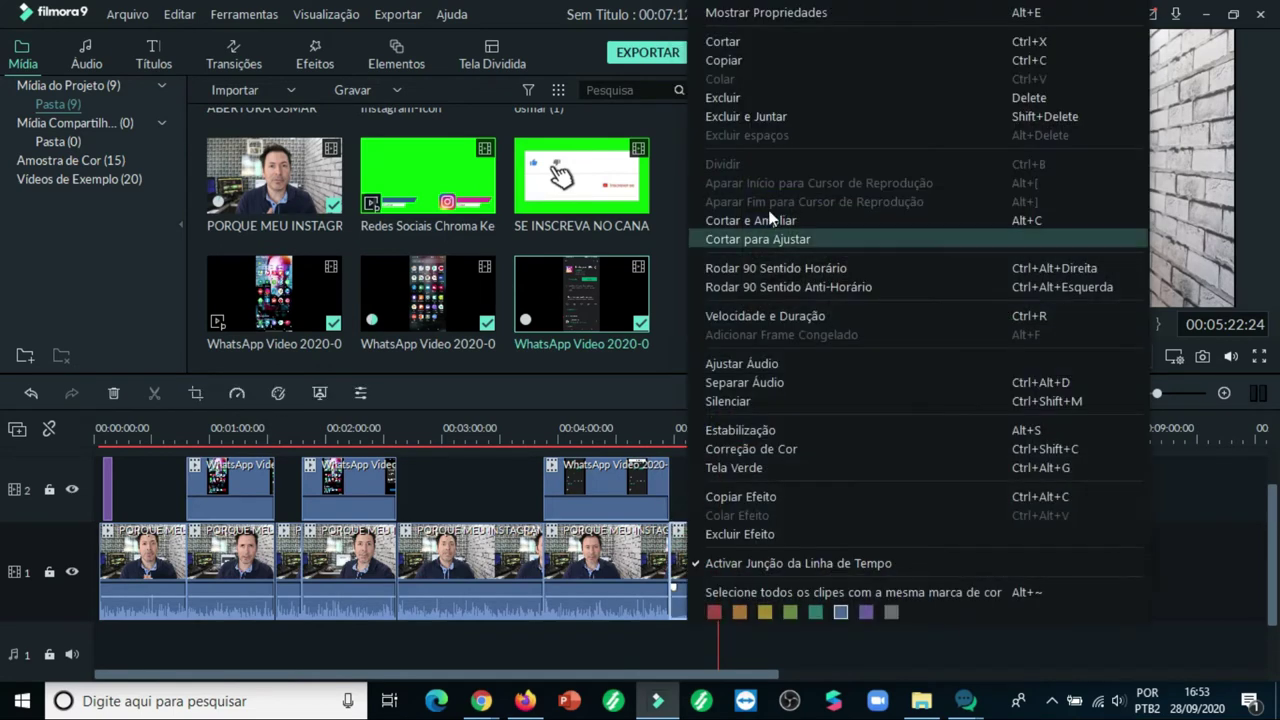
left_click(750, 117)
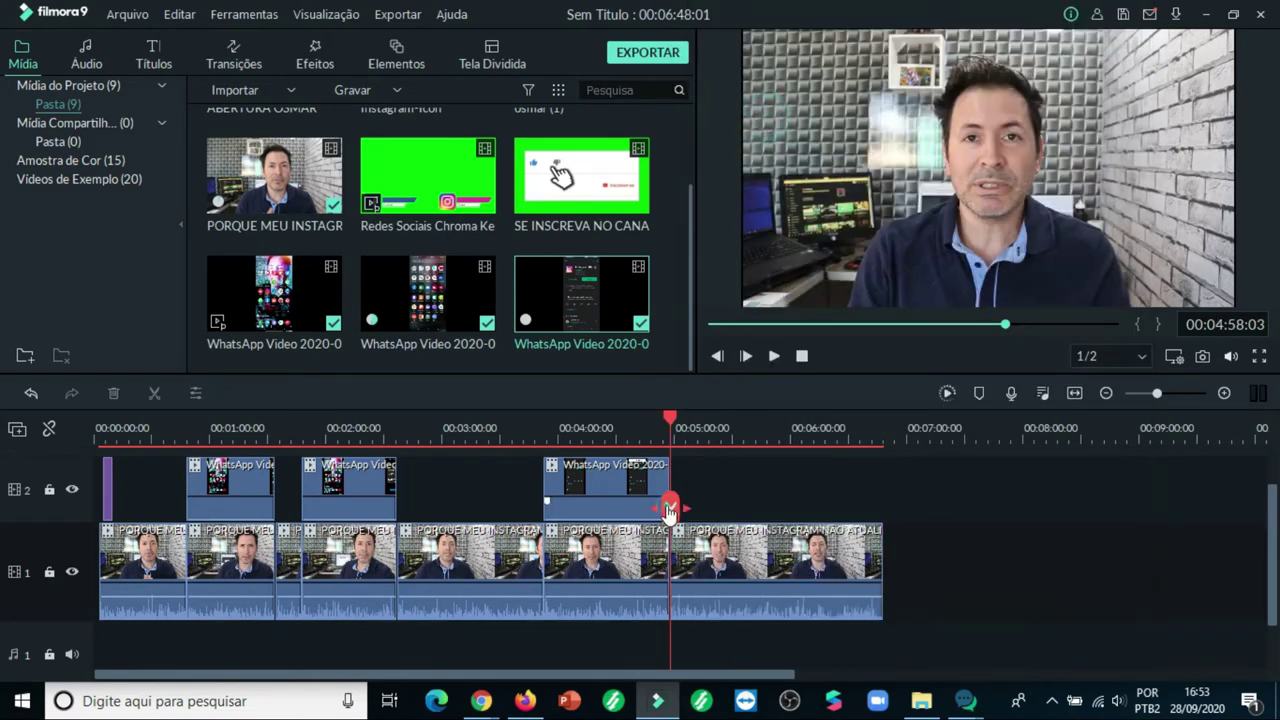
Step: Play the video from 00:04:55:09 to check the new join, and sample the remaining footage up to 00:06:11:03
left_click_drag(669, 510, 665, 510)
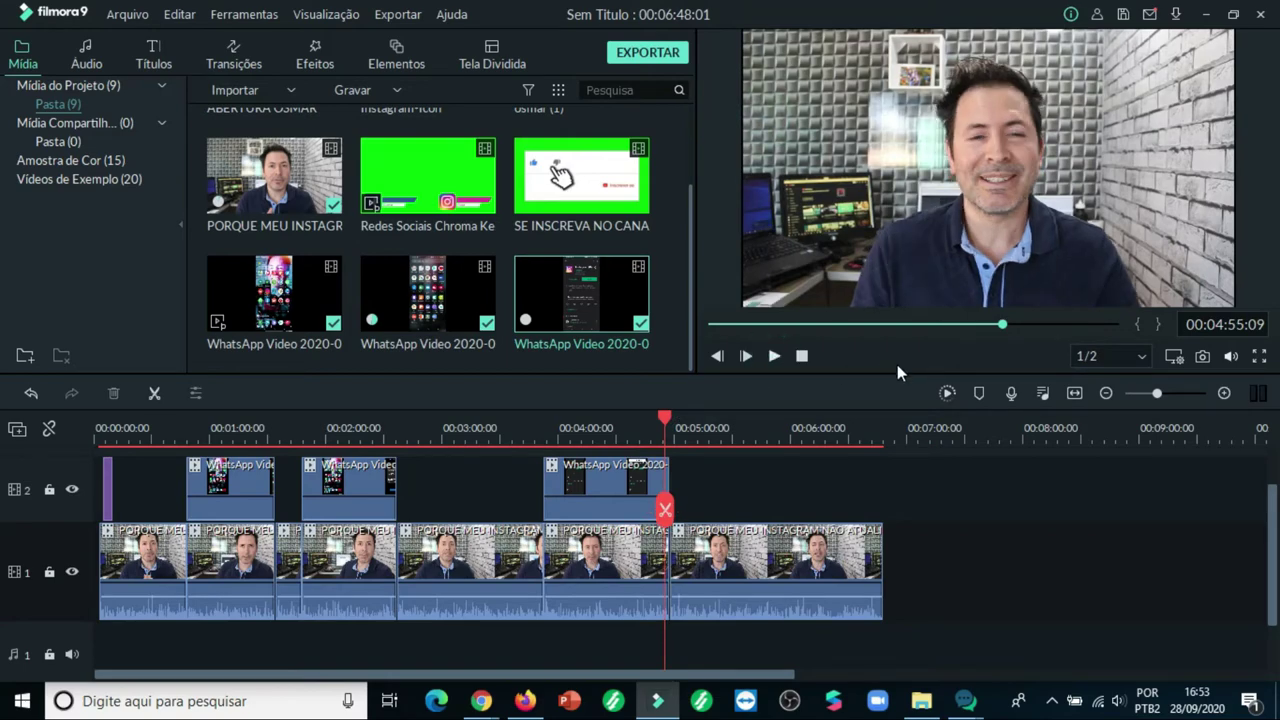
left_click(774, 356)
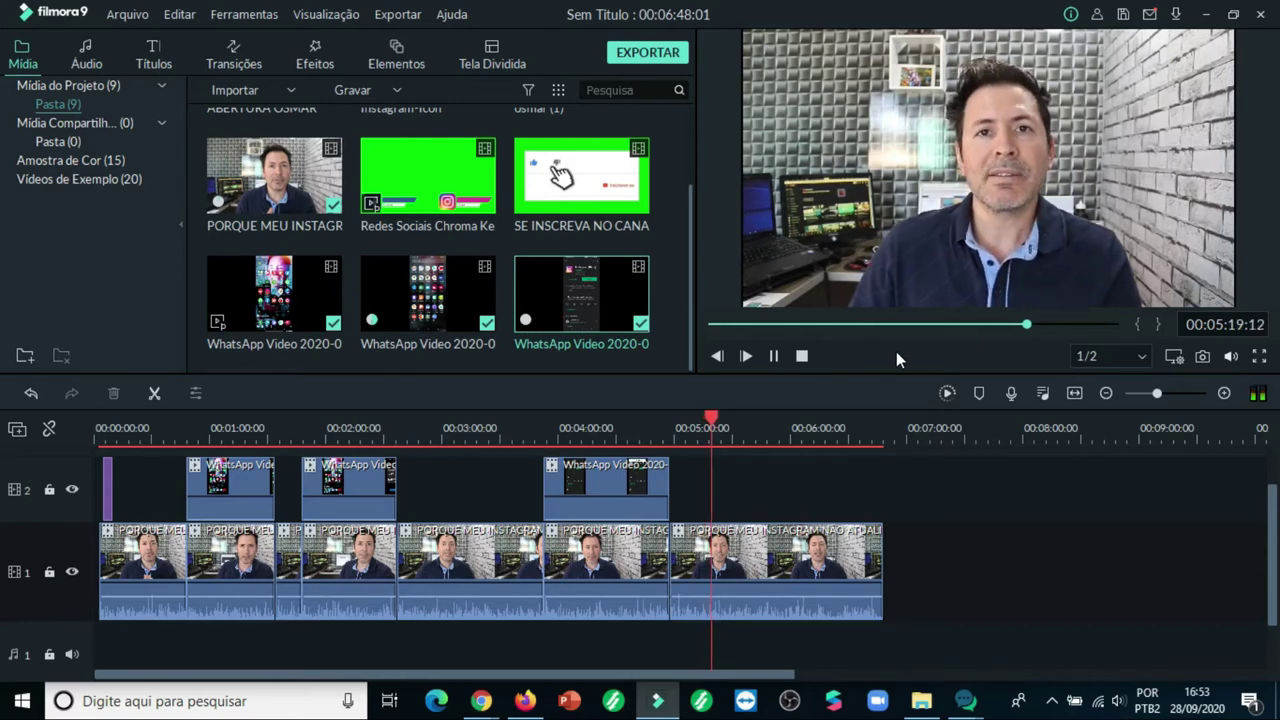
left_click(775, 357)
left_click_drag(722, 512, 760, 512)
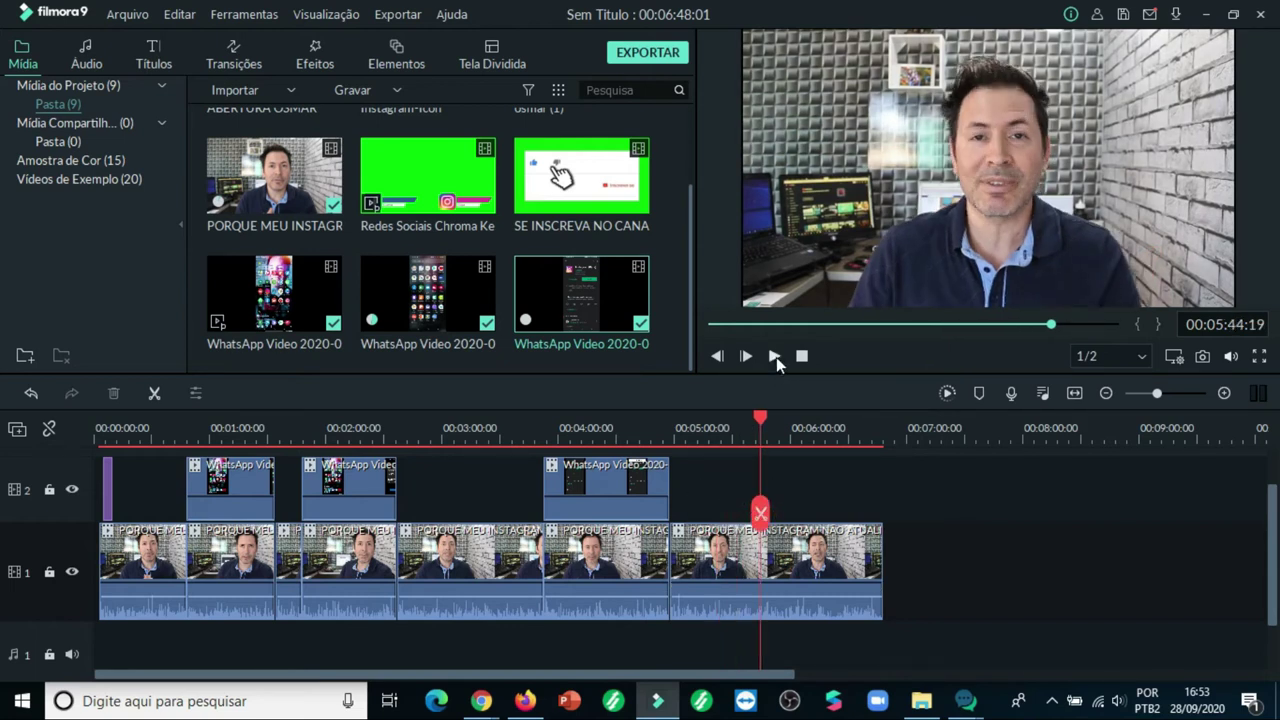
left_click(775, 357)
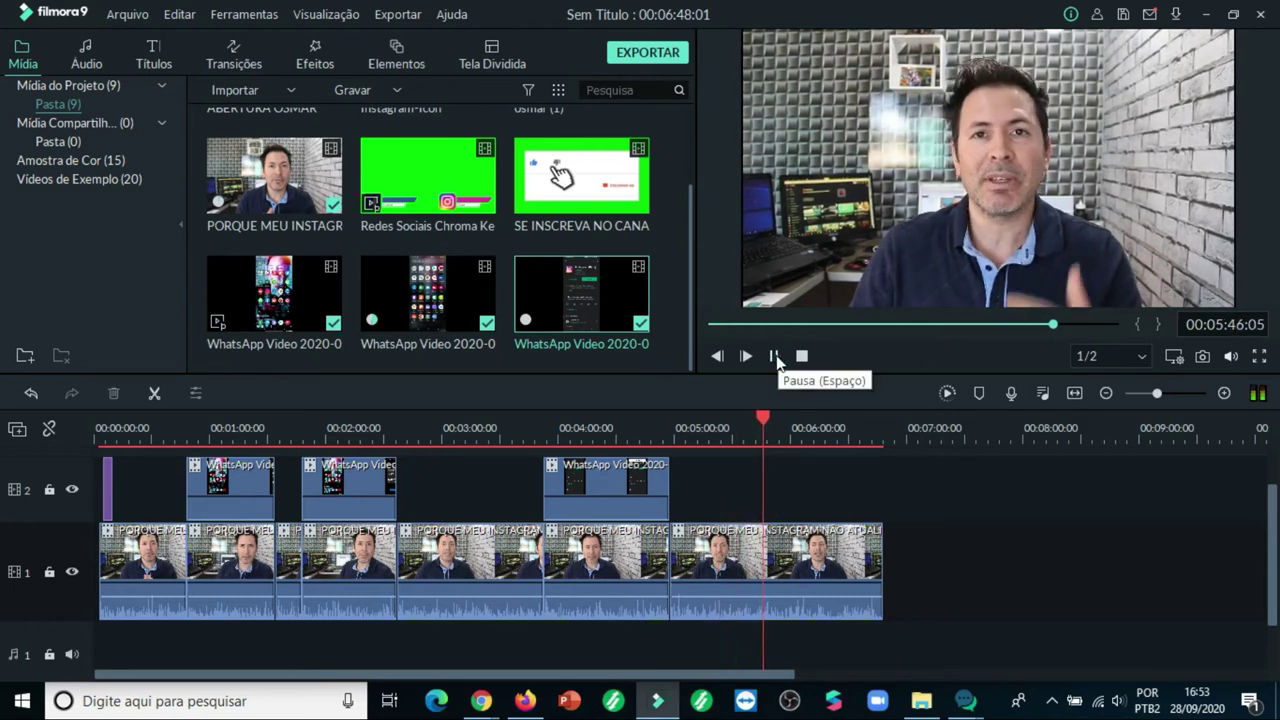
left_click(776, 357)
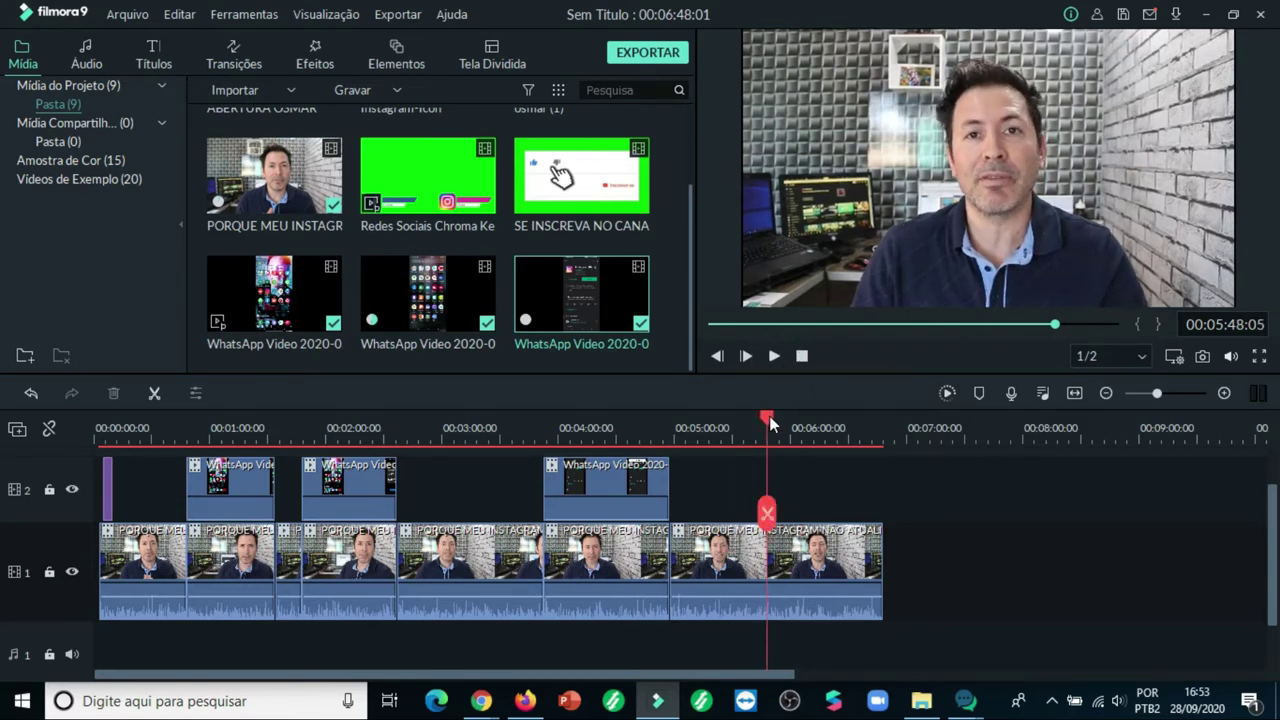
left_click(781, 424)
left_click(774, 355)
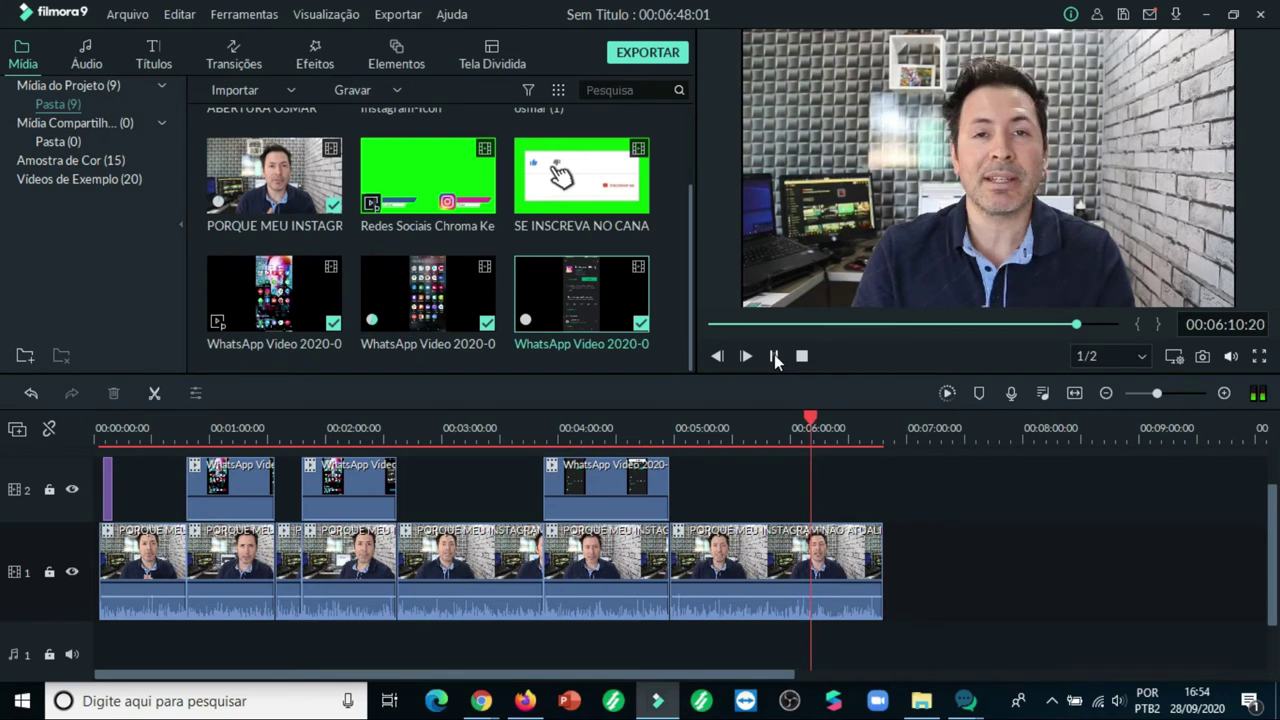
left_click(774, 356)
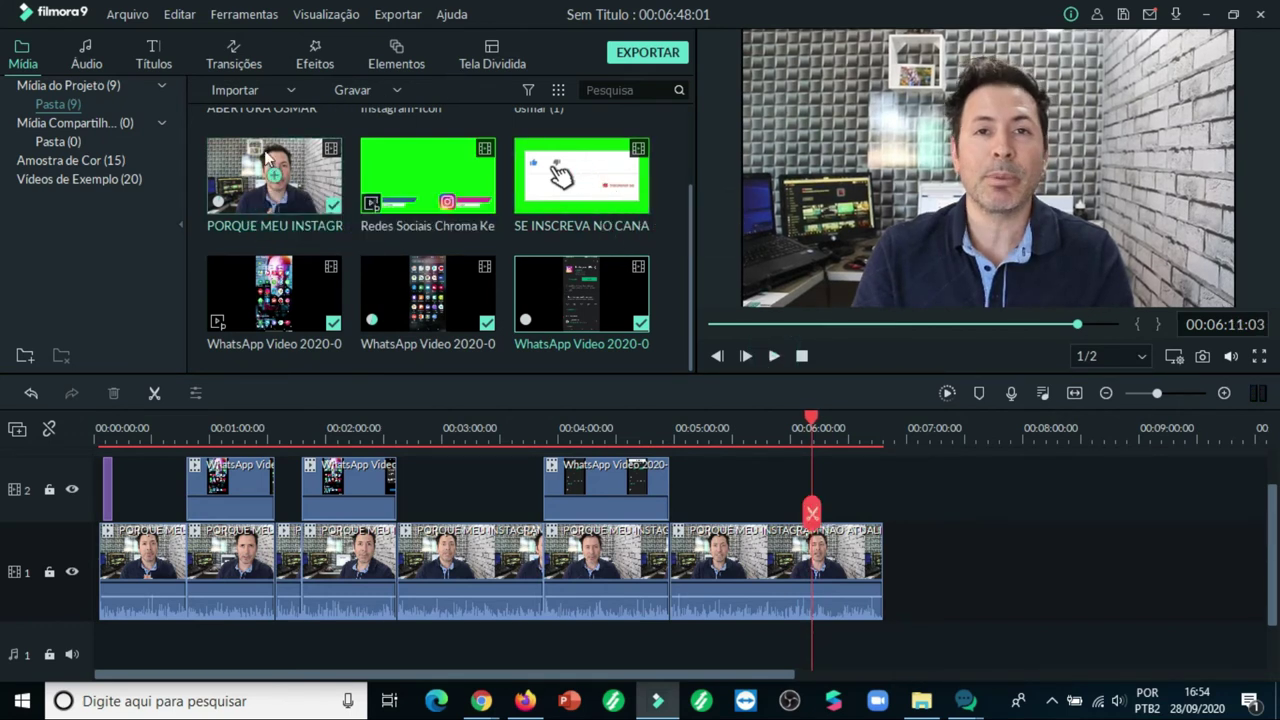
Step: Import the subscribe-button image "unnamed_orig" from the DADOS (F:) drive into the project media
left_click(291, 92)
left_click(288, 114)
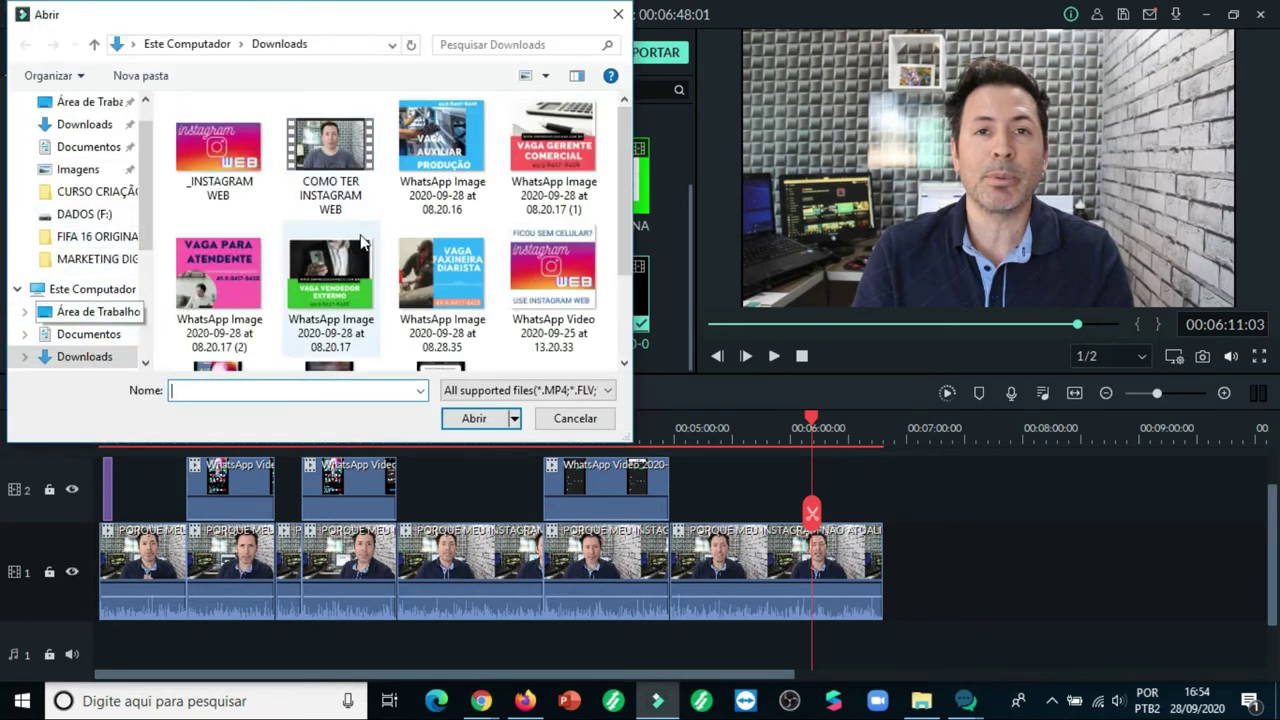
scroll(94, 362, "down", 3)
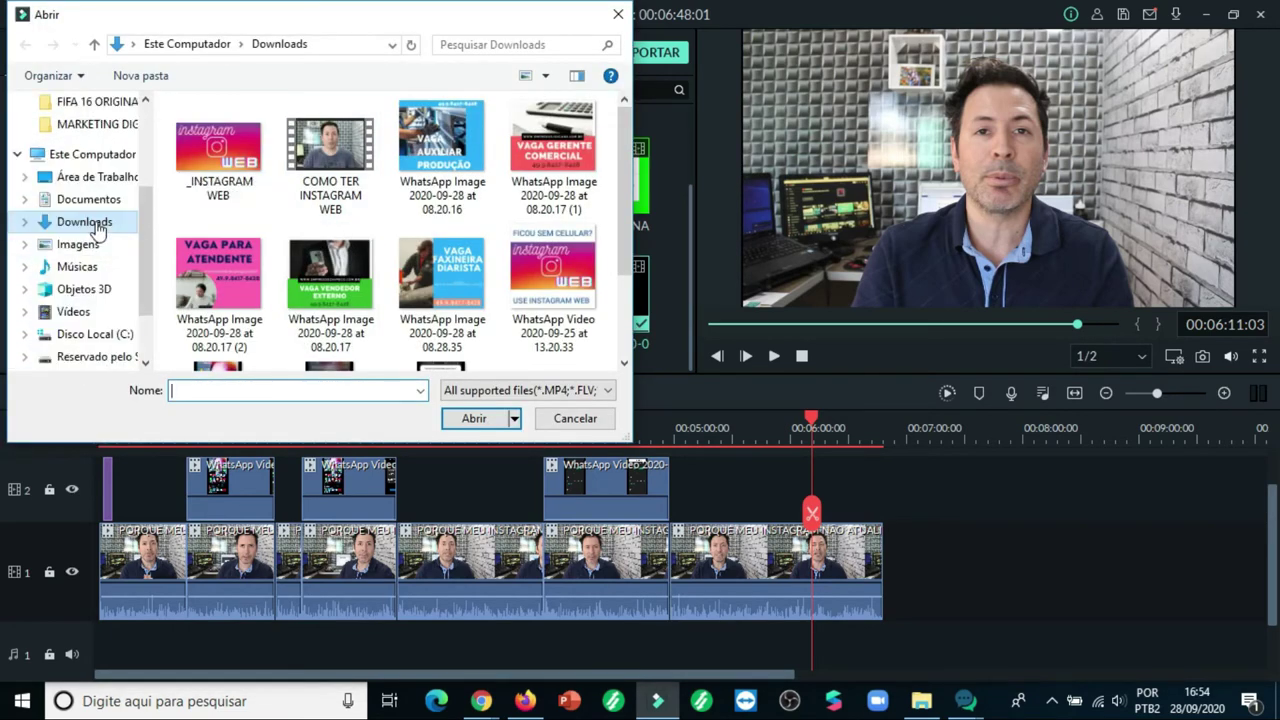
scroll(94, 335, "down", 1)
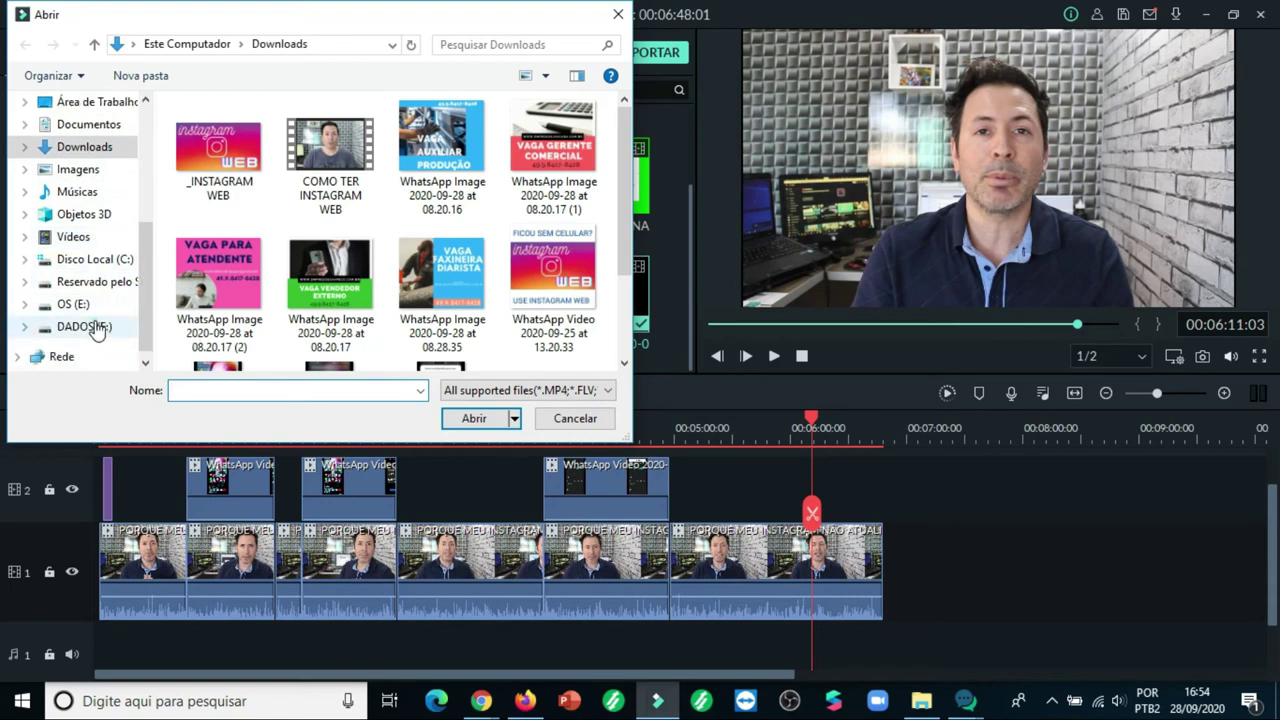
left_click(88, 326)
scroll(480, 245, "down", 3)
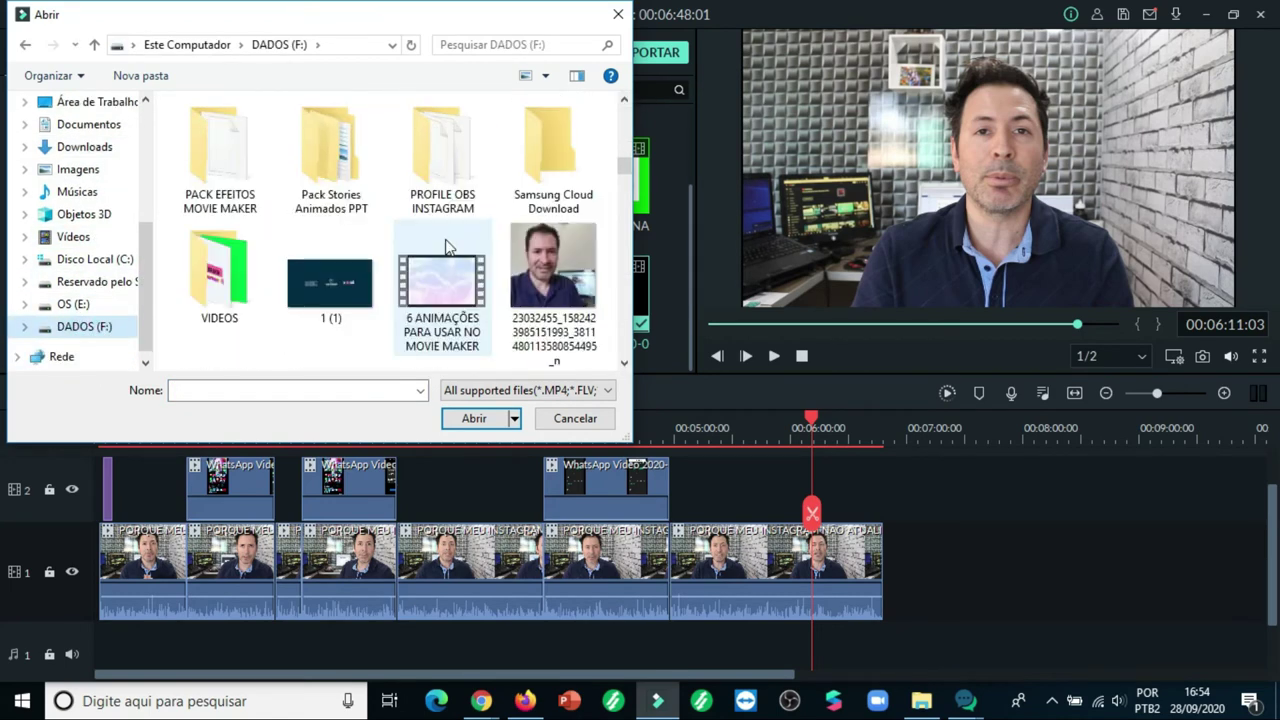
scroll(446, 249, "down", 3)
scroll(446, 249, "down", 1)
scroll(446, 249, "down", 4)
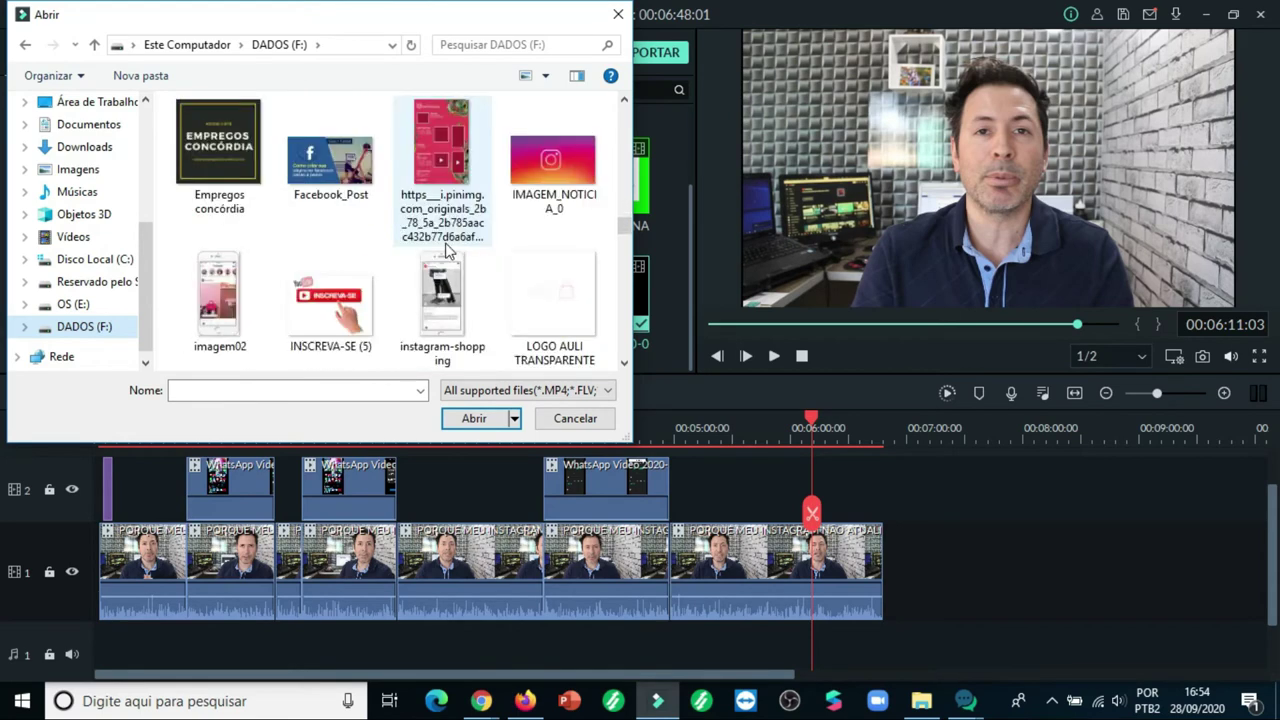
scroll(446, 249, "down", 6)
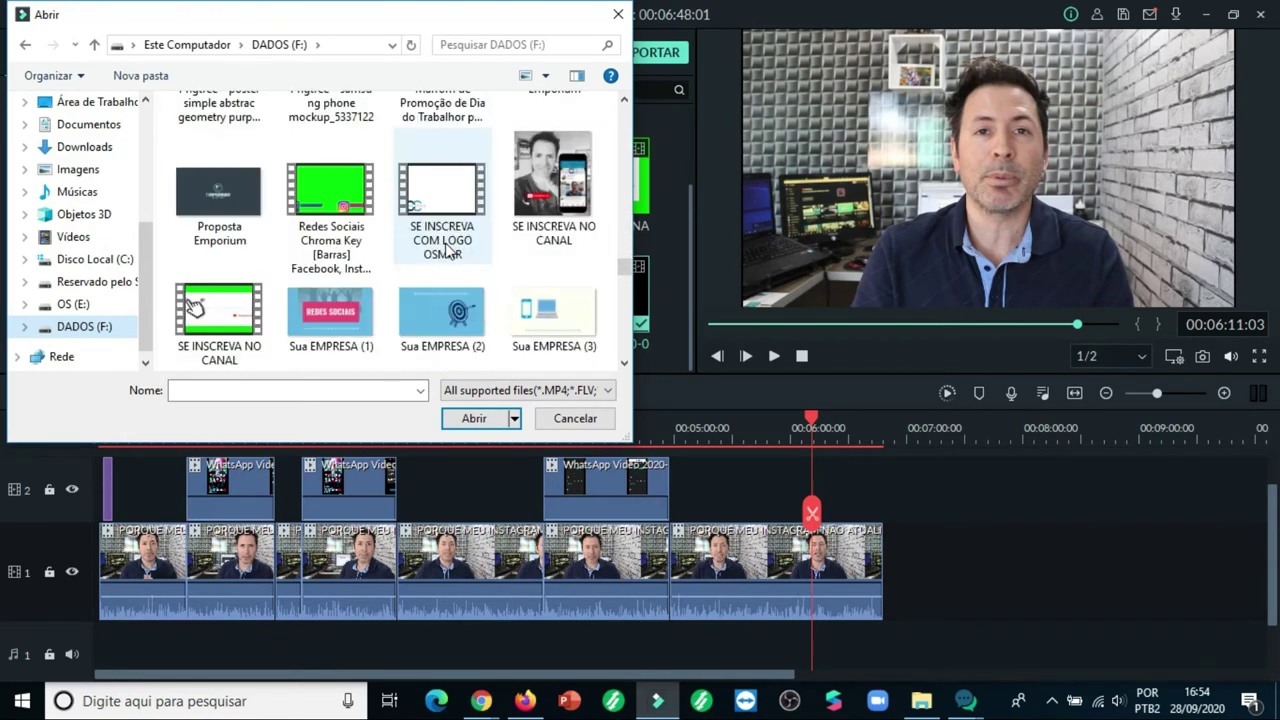
scroll(446, 249, "down", 3)
scroll(386, 205, "up", 2)
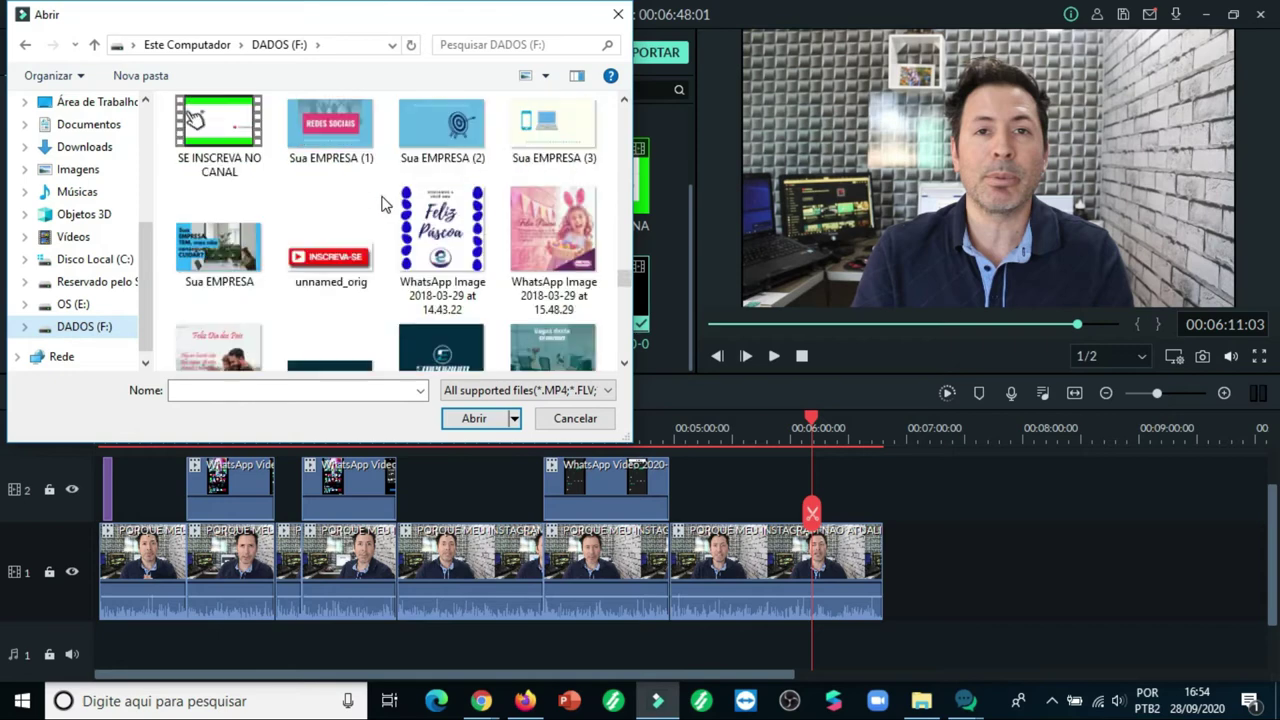
left_click(332, 262)
left_click(474, 418)
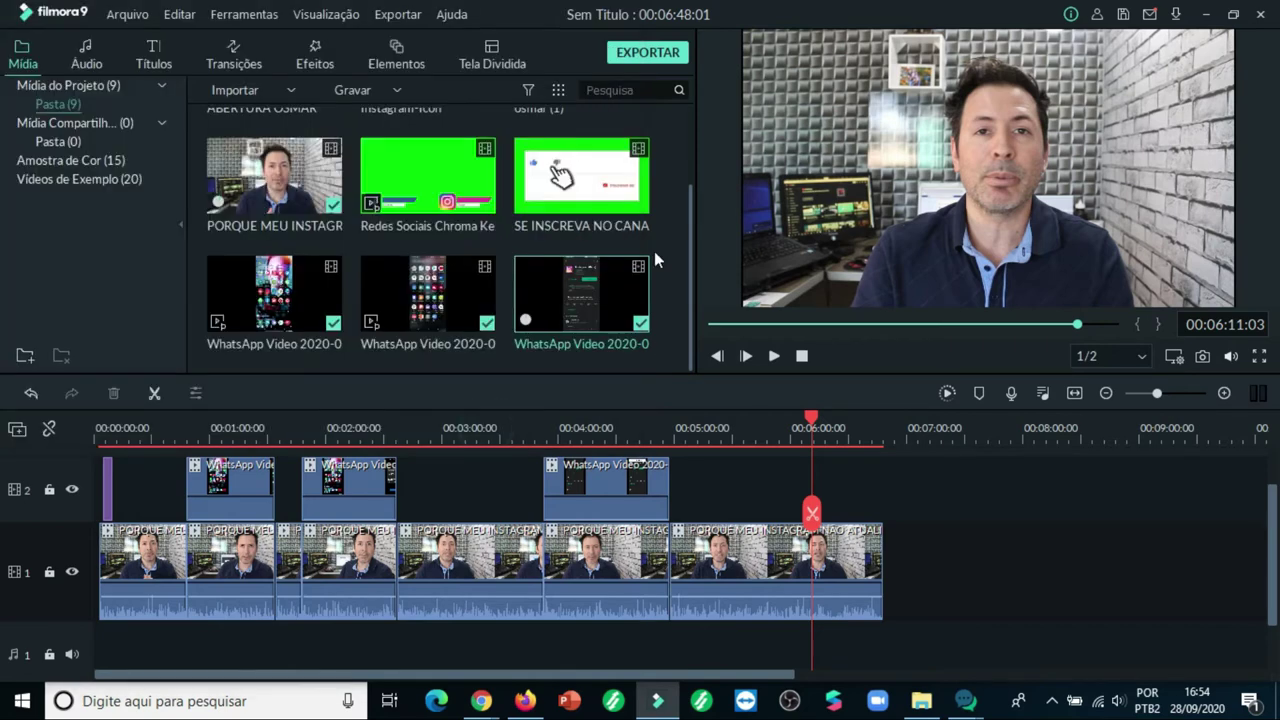
Step: Place the INSCREVA-SE image on video track 2 at 00:06:09:23, shrunk to about a third of its width in the picture's lower-right corner
left_click(811, 425)
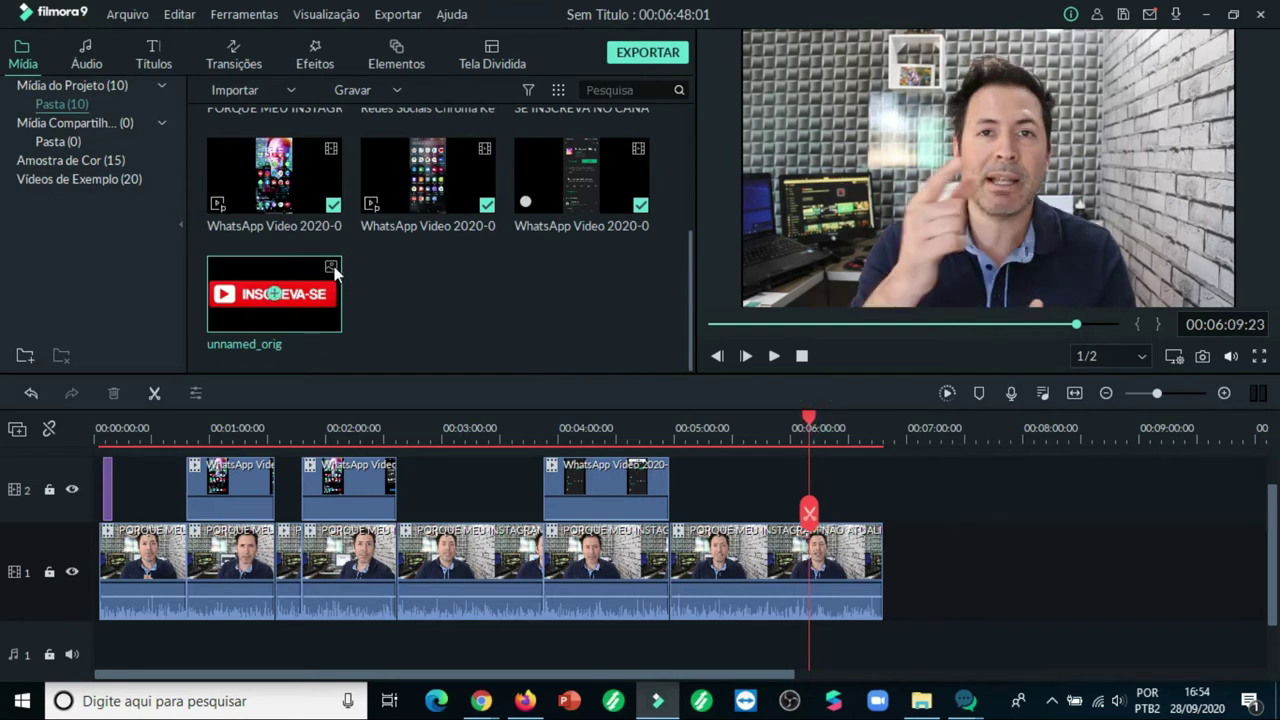
left_click_drag(331, 265, 817, 480)
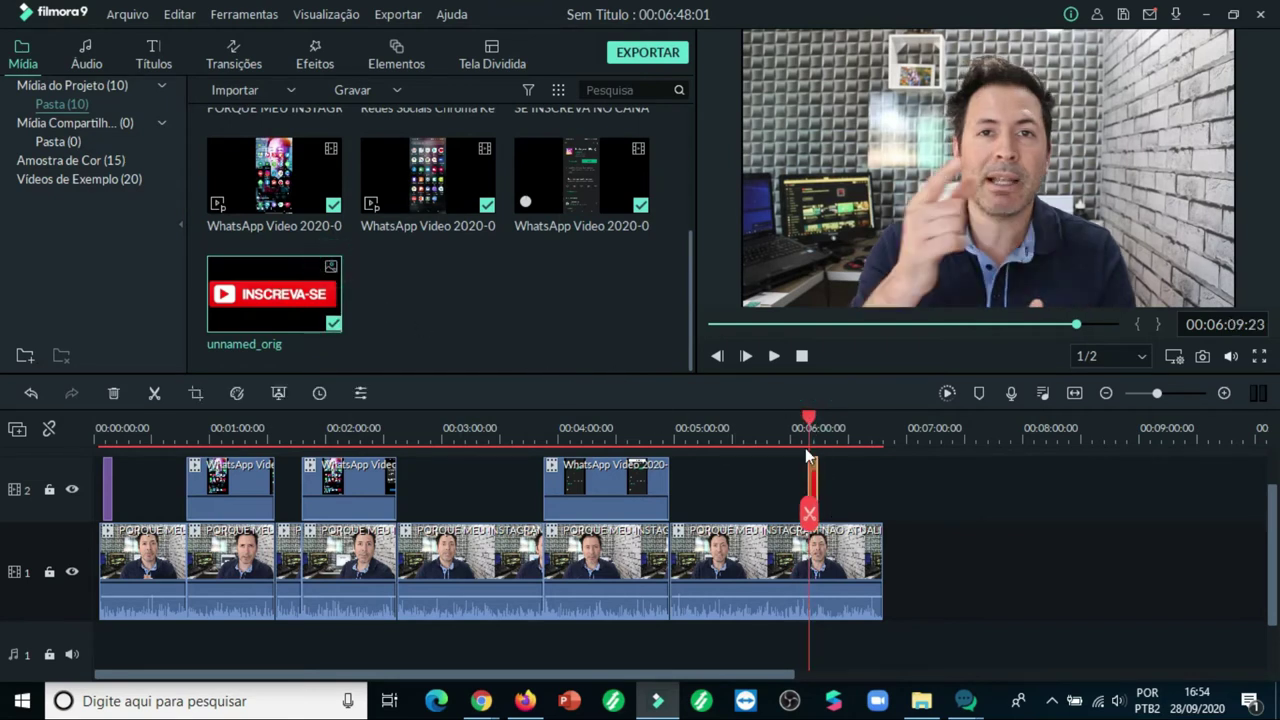
left_click_drag(972, 150, 962, 150)
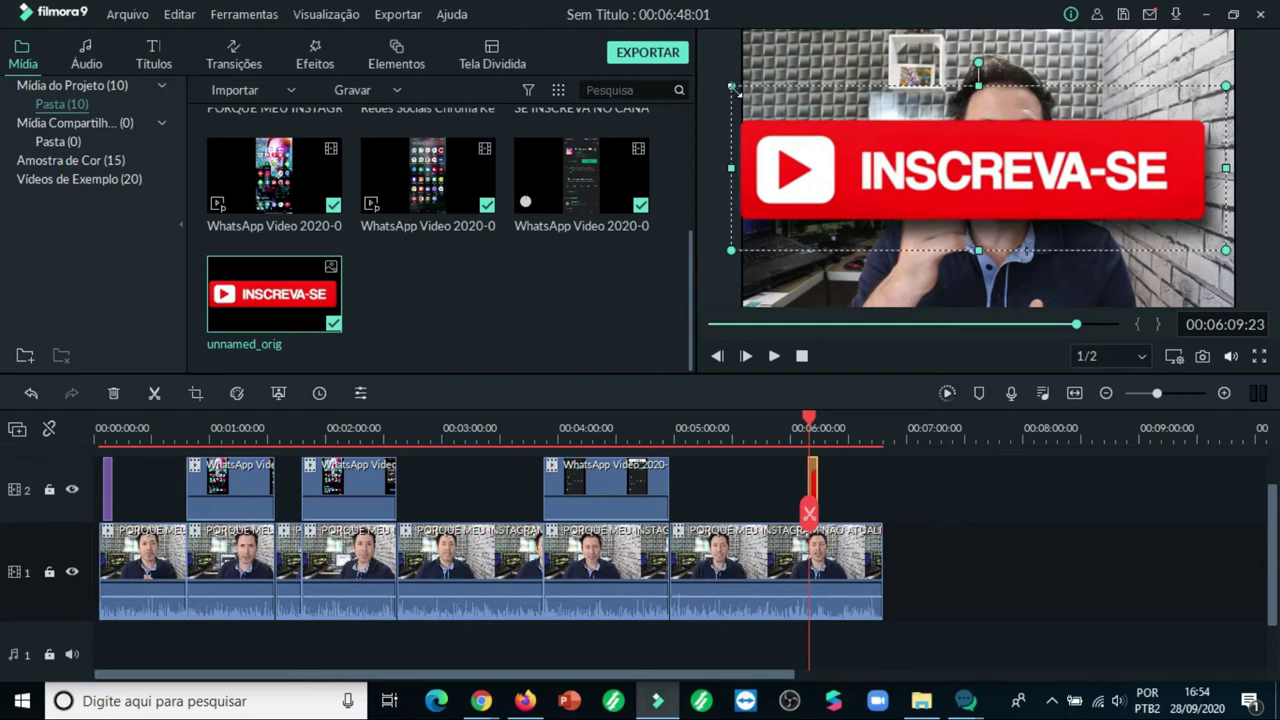
left_click_drag(733, 87, 1060, 195)
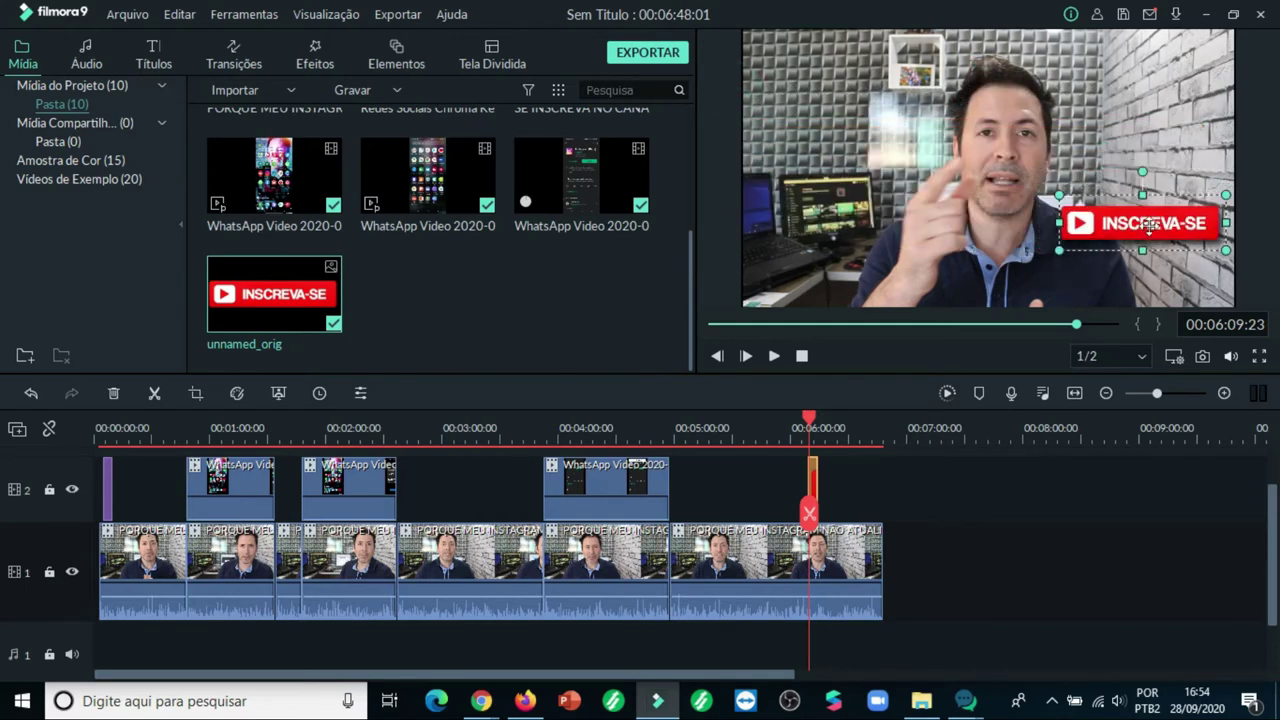
left_click_drag(1146, 222, 1135, 280)
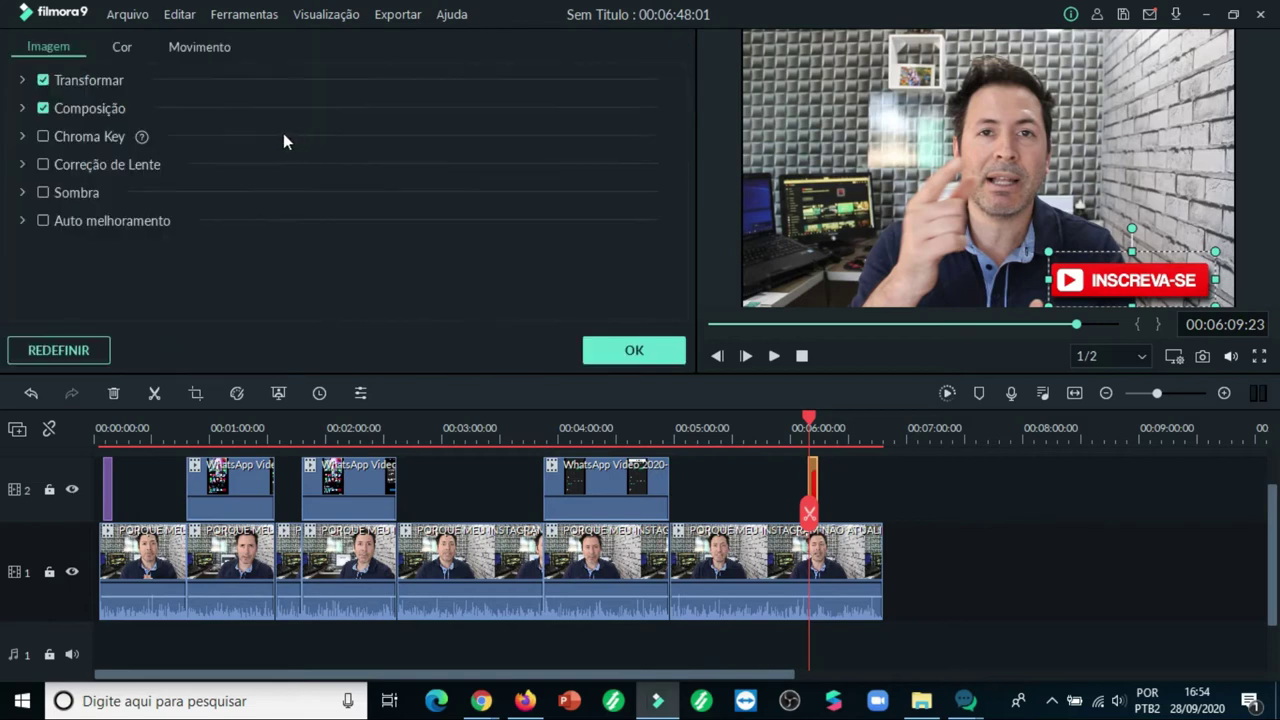
Step: Apply the "Estrondo!" motion animation to the INSCREVA-SE image
left_click(205, 47)
left_click(221, 109)
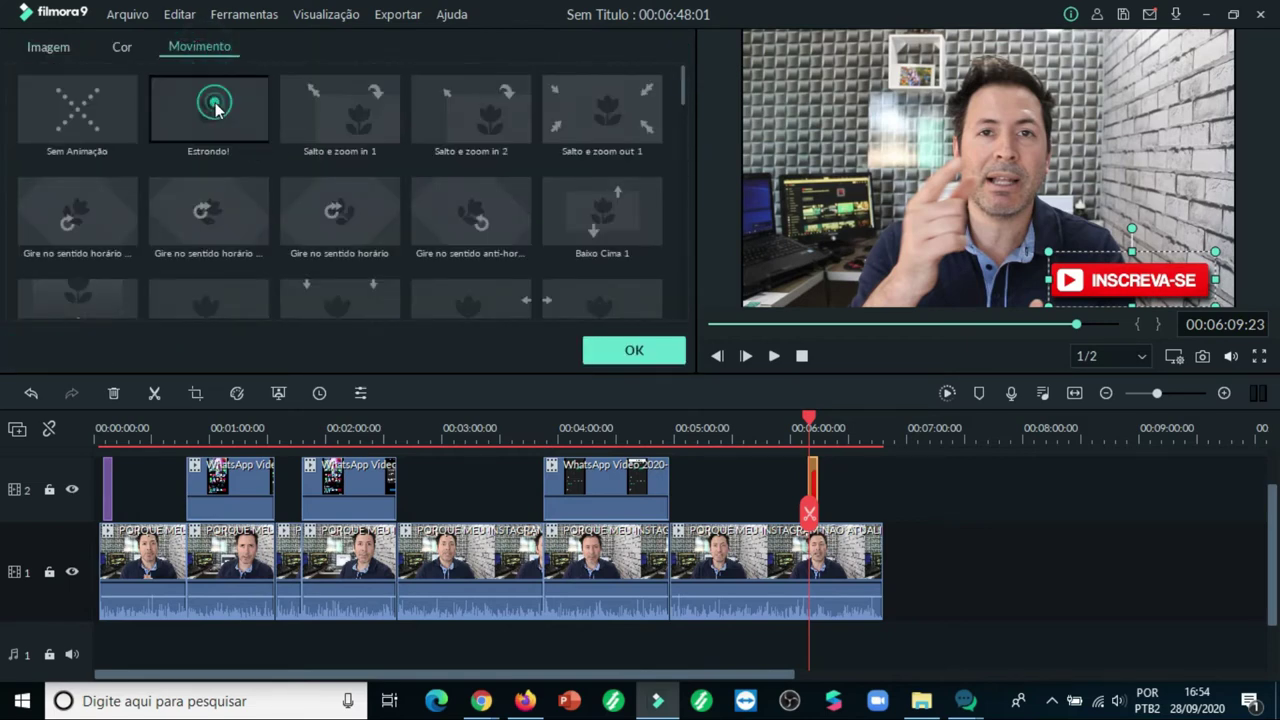
left_click(634, 350)
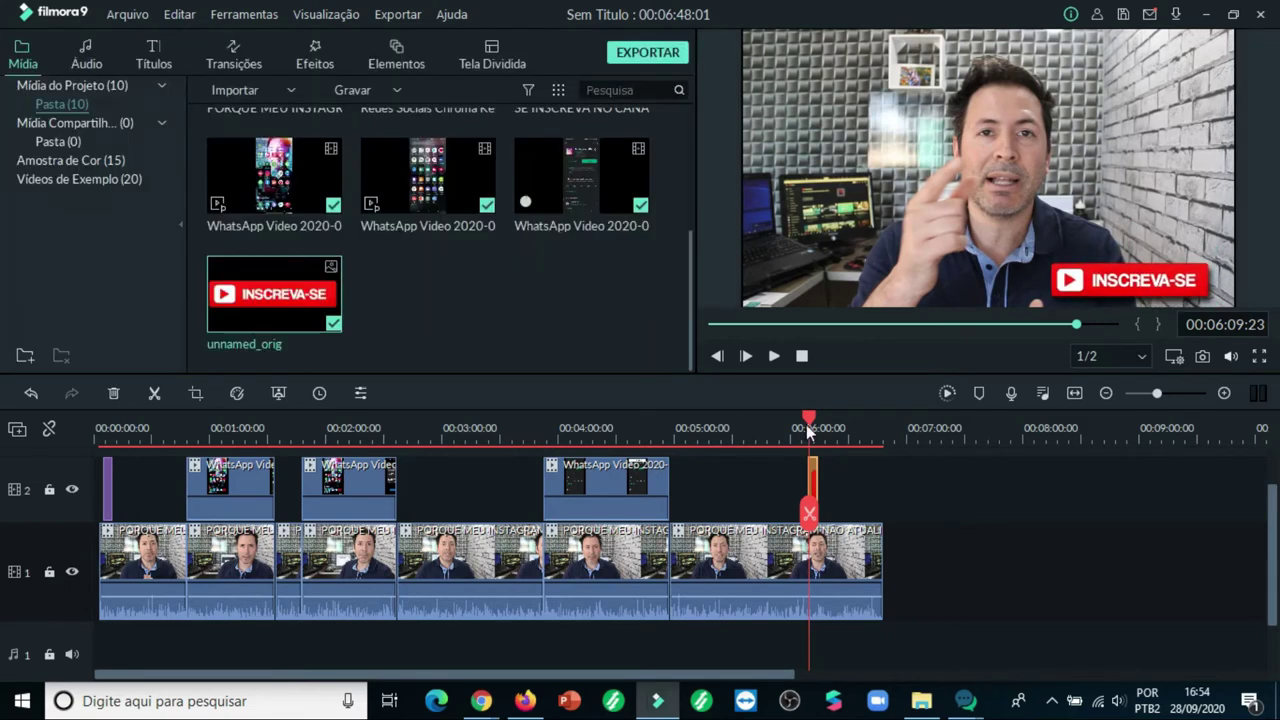
Step: Play from just before the INSCREVA-SE image to 00:06:23:21 to check its animation and the footage after it
left_click(804, 429)
left_click(773, 356)
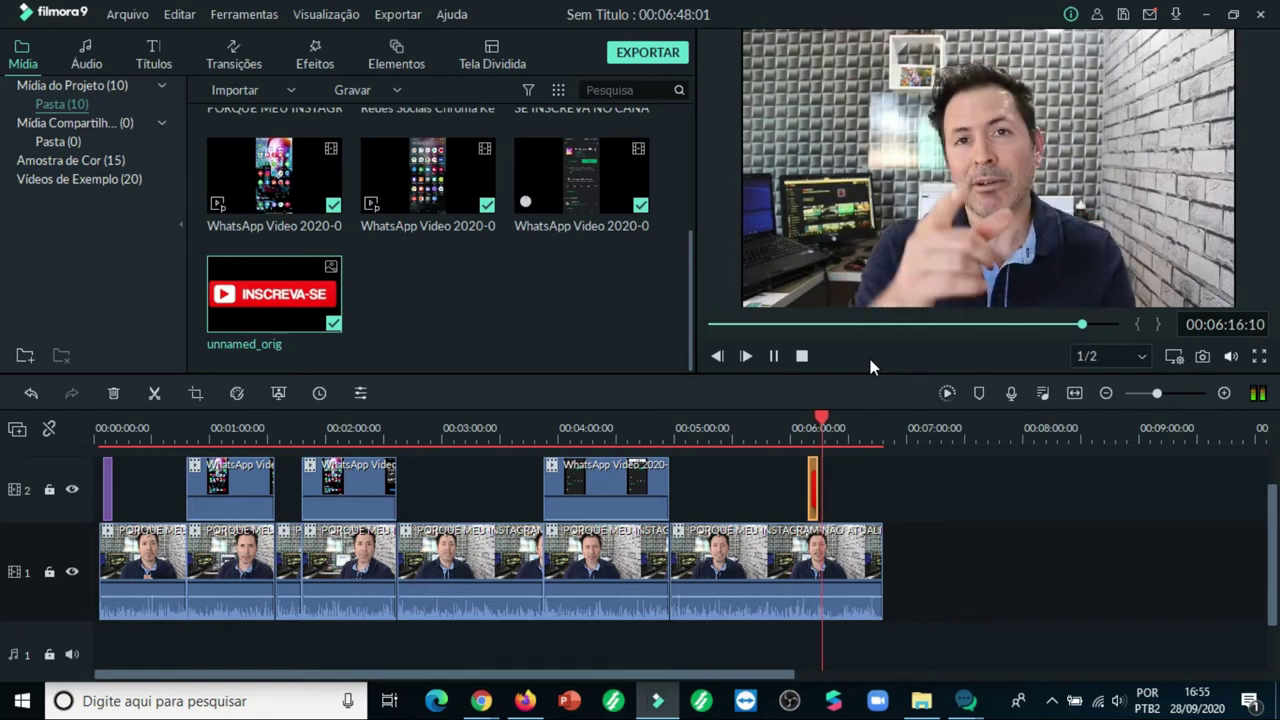
left_click(773, 357)
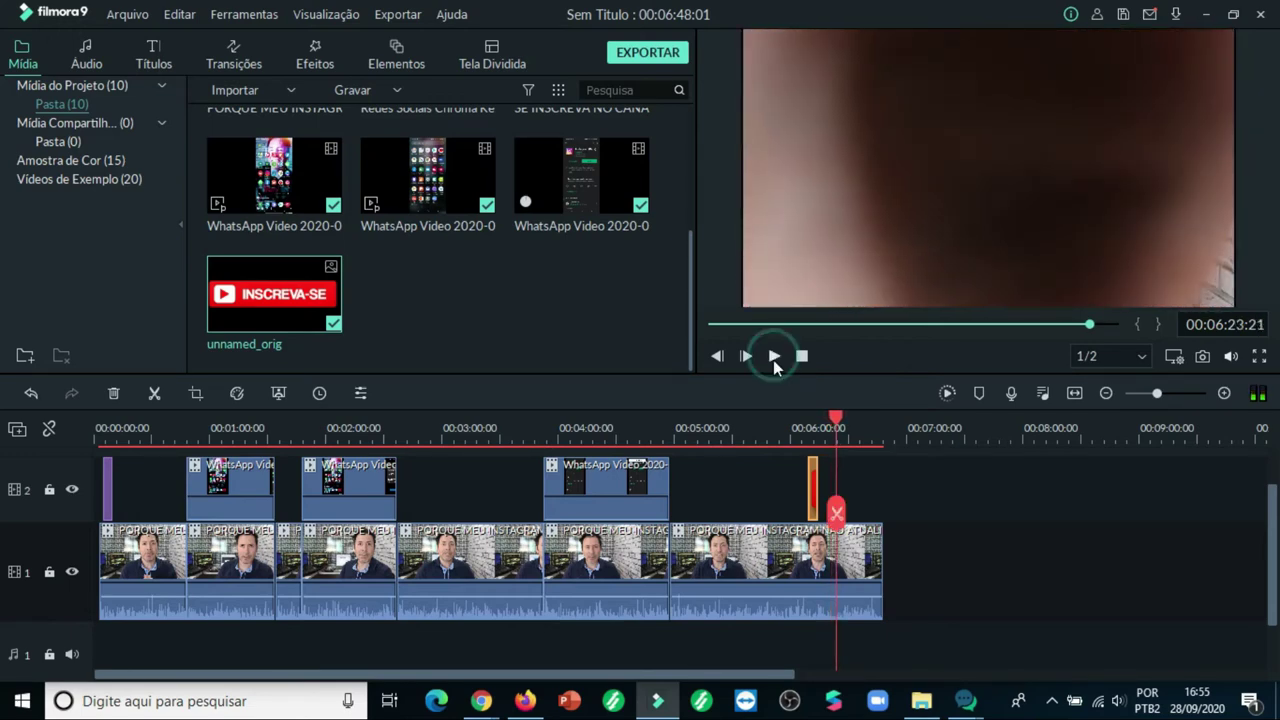
Step: Split the main video at 00:06:23:21 and 00:06:27:08 and delete the piece between the cuts, closing the gap
left_click(836, 512)
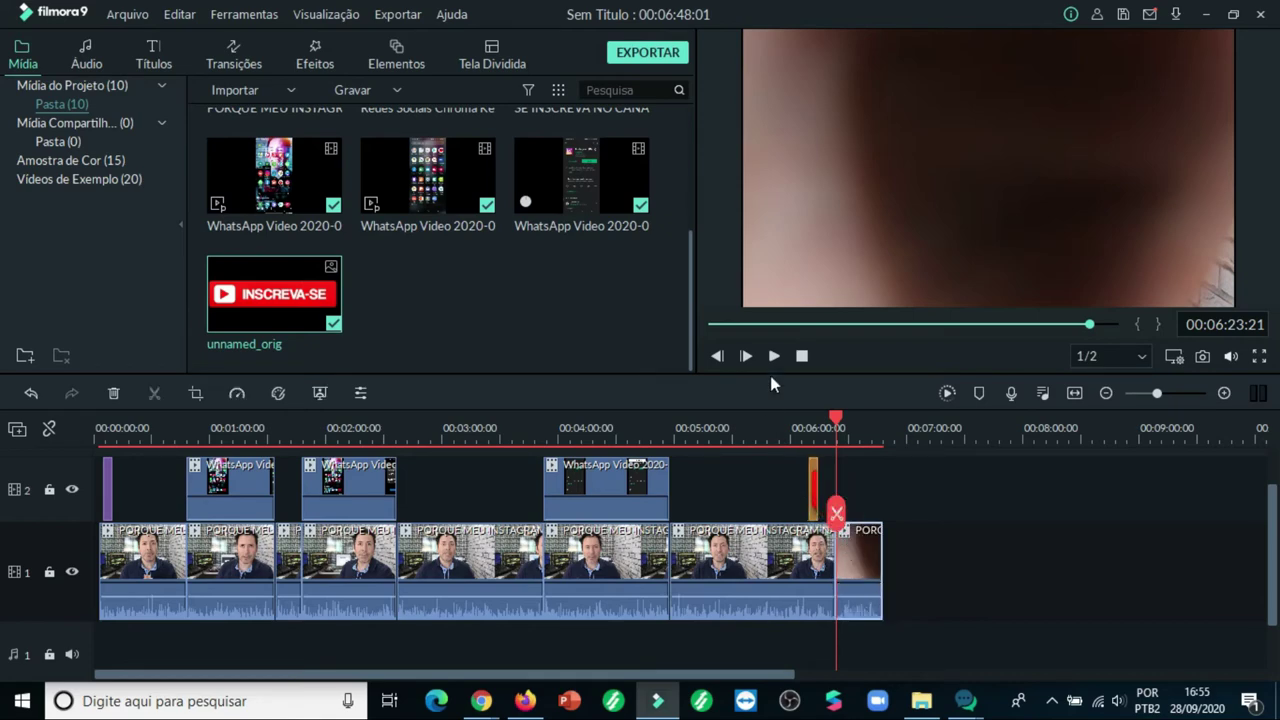
left_click(772, 358)
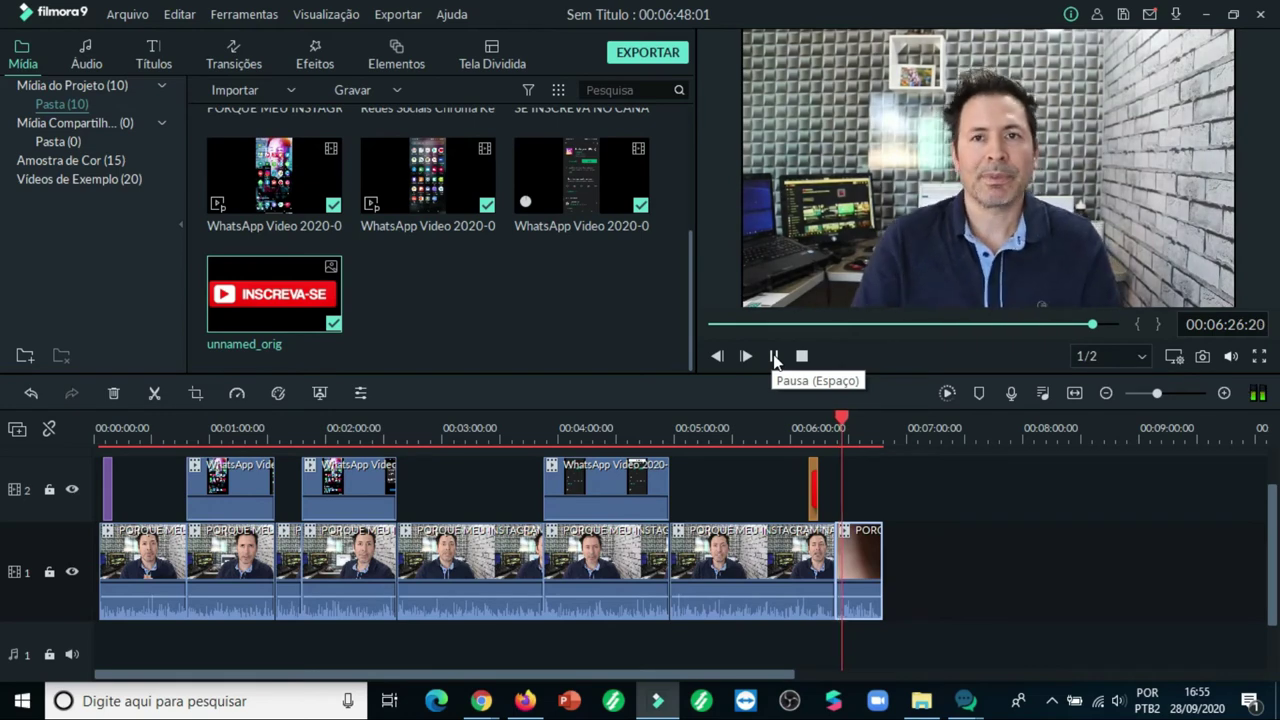
left_click(773, 357)
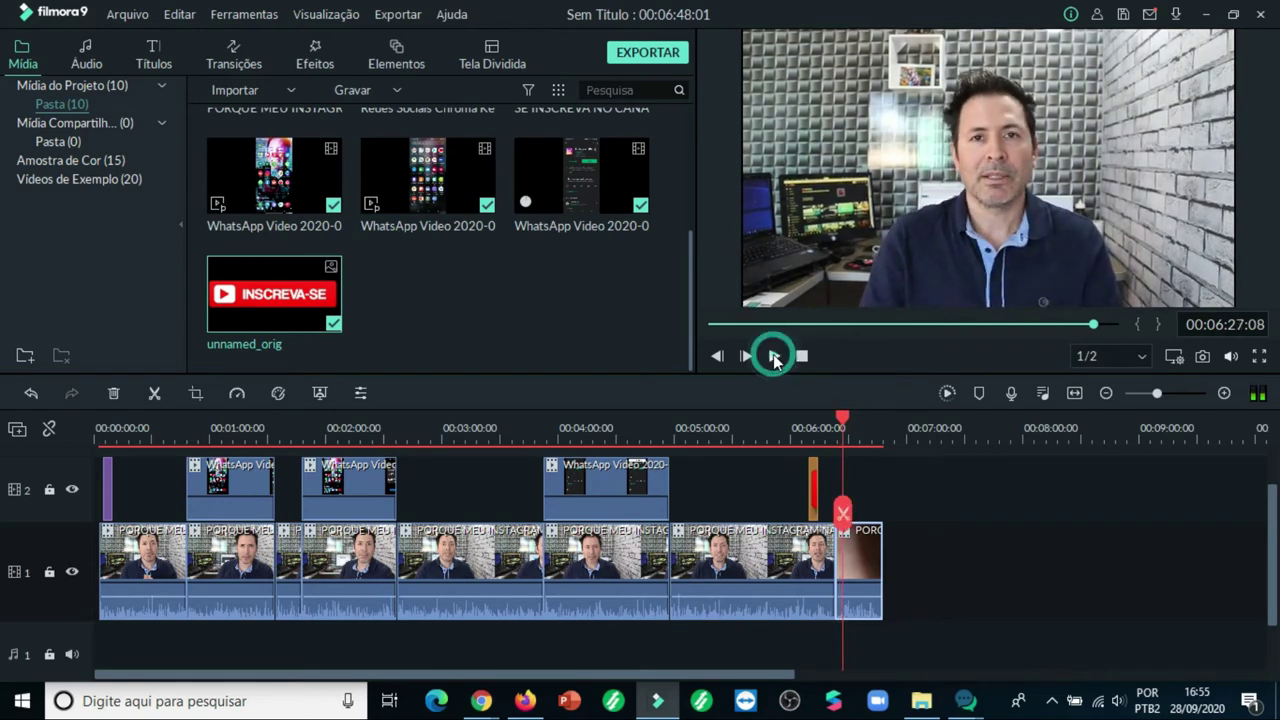
left_click(848, 516)
right_click(840, 555)
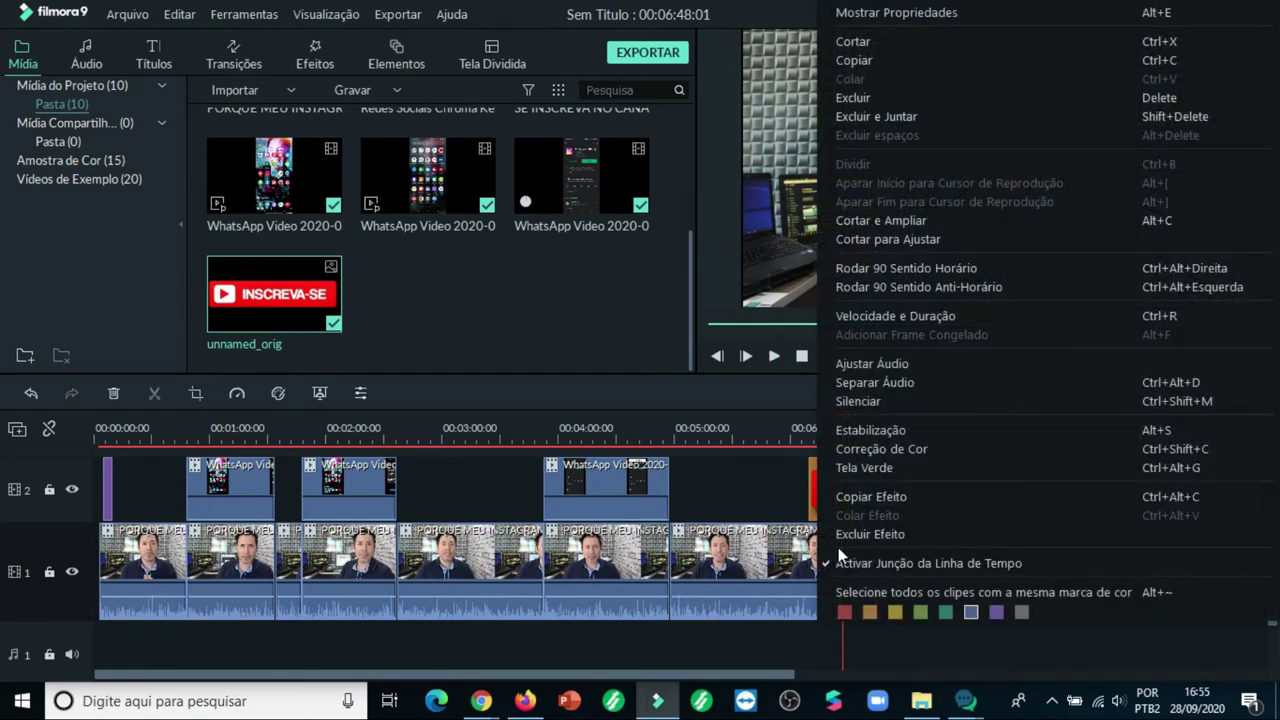
left_click(875, 117)
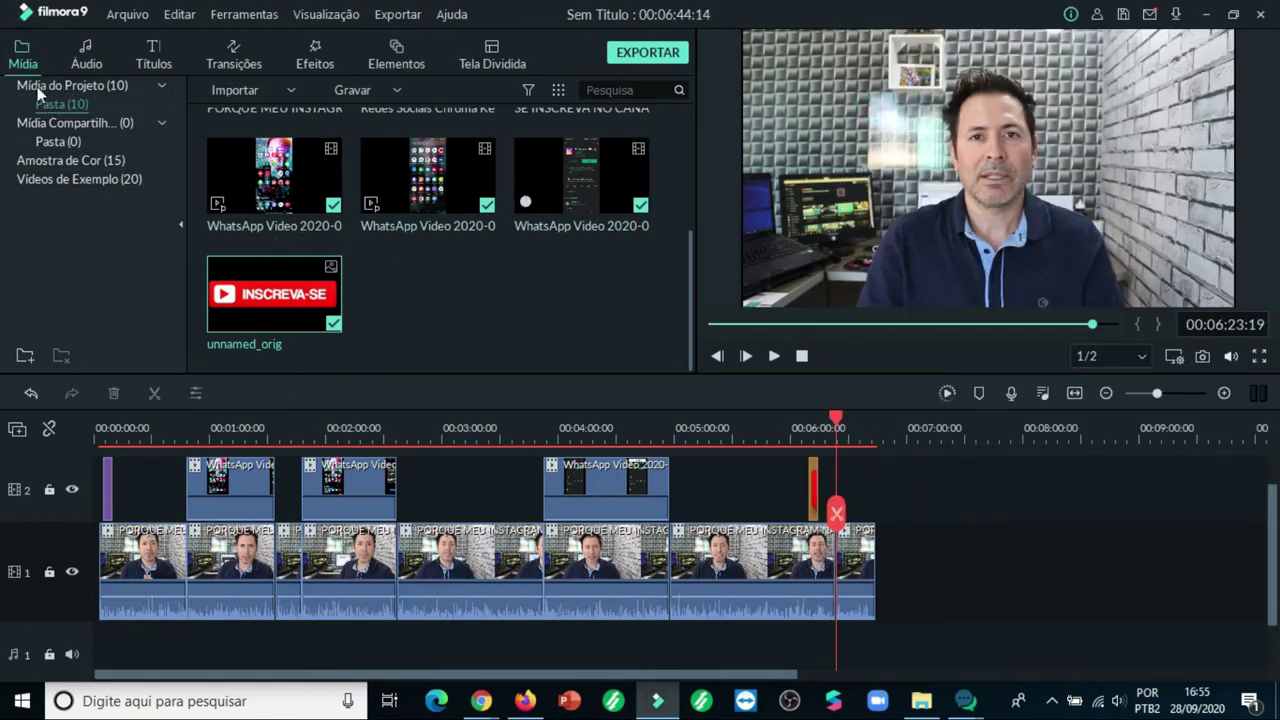
Step: Place the blue INSCREVA-SE phone-frame image on video track 2 from 00:06:23:19 to the video's end and play its beginning
scroll(530, 235, "up", 3)
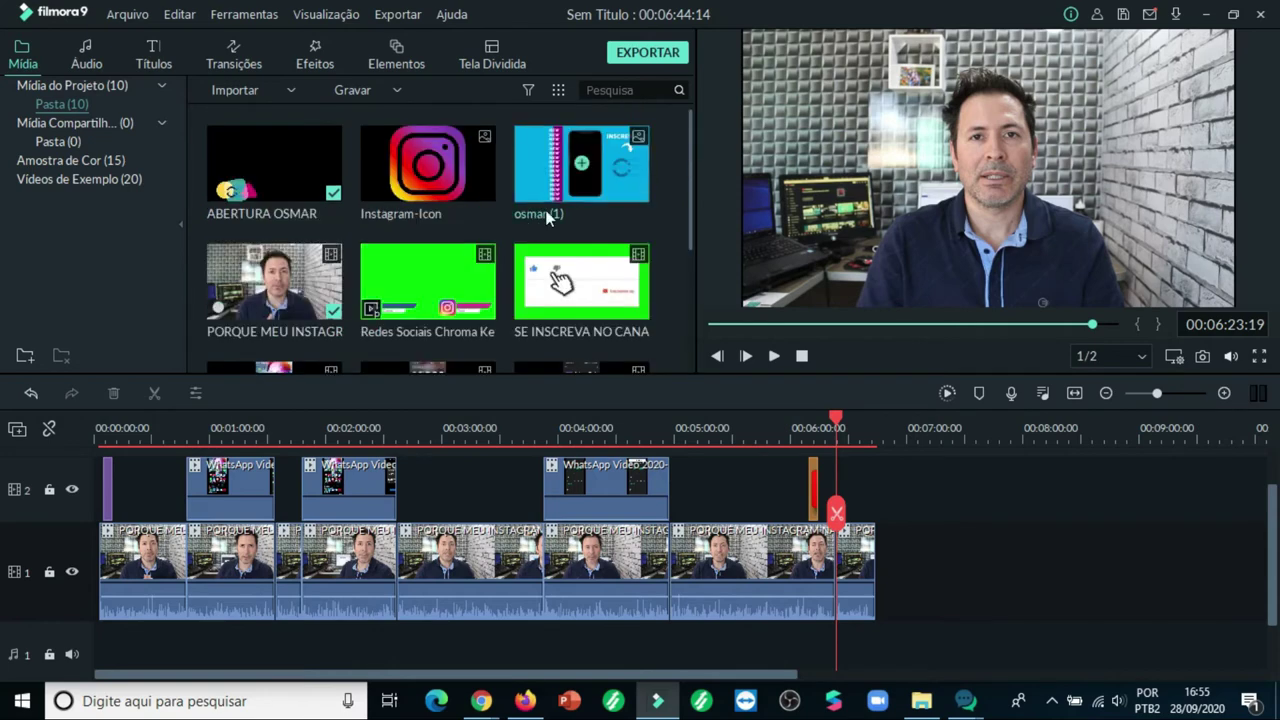
left_click_drag(643, 140, 874, 488)
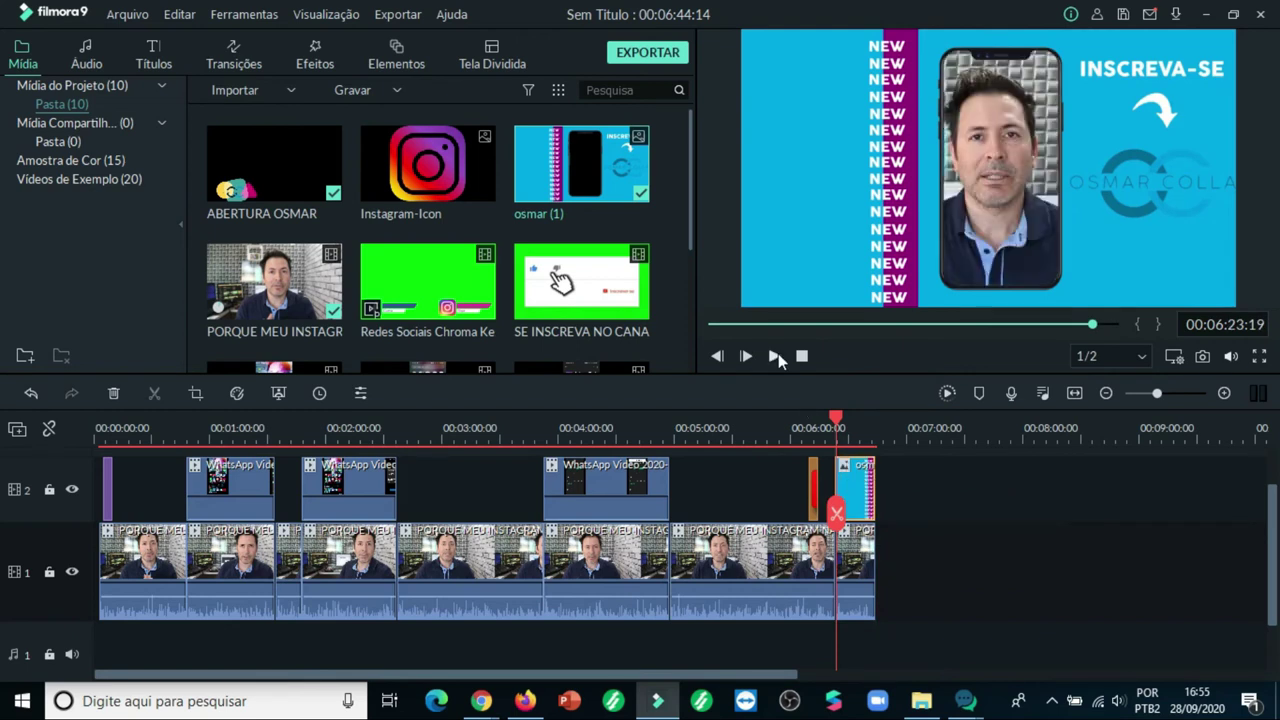
left_click(774, 356)
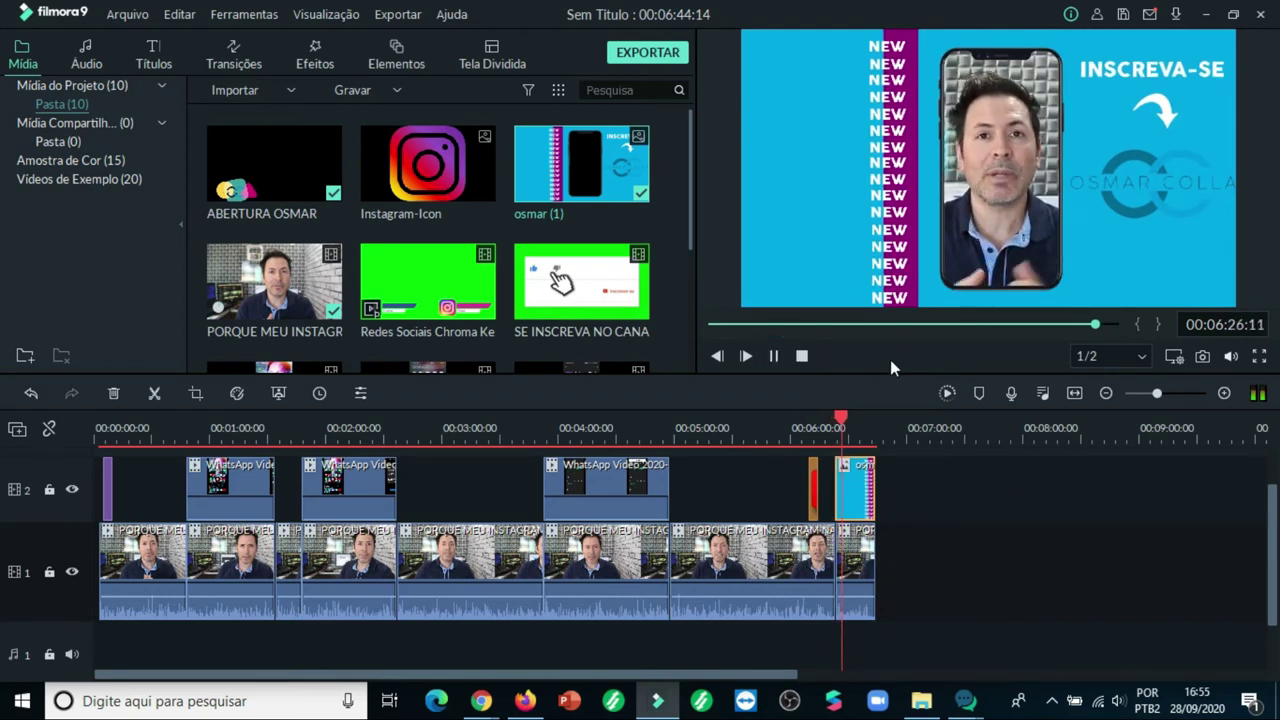
left_click(773, 356)
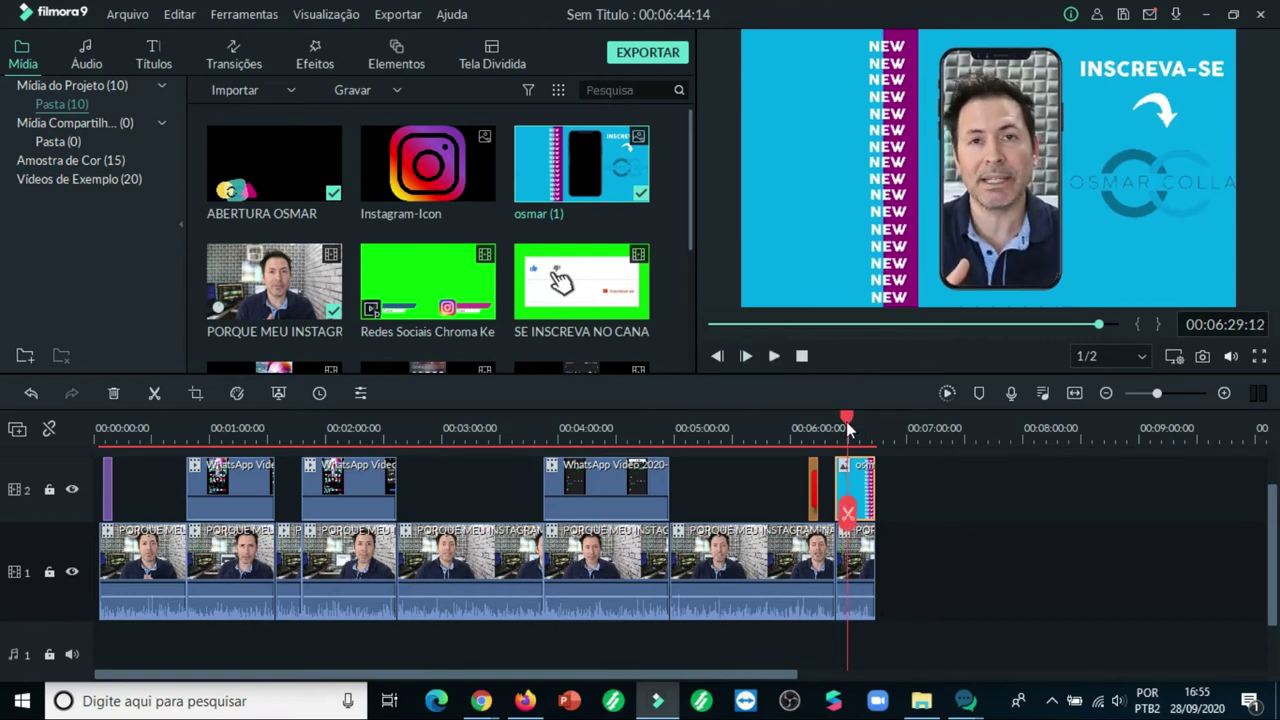
Step: Split the main video shortly before the INSCREVA-SE button image on track 2
left_click_drag(846, 421, 806, 437)
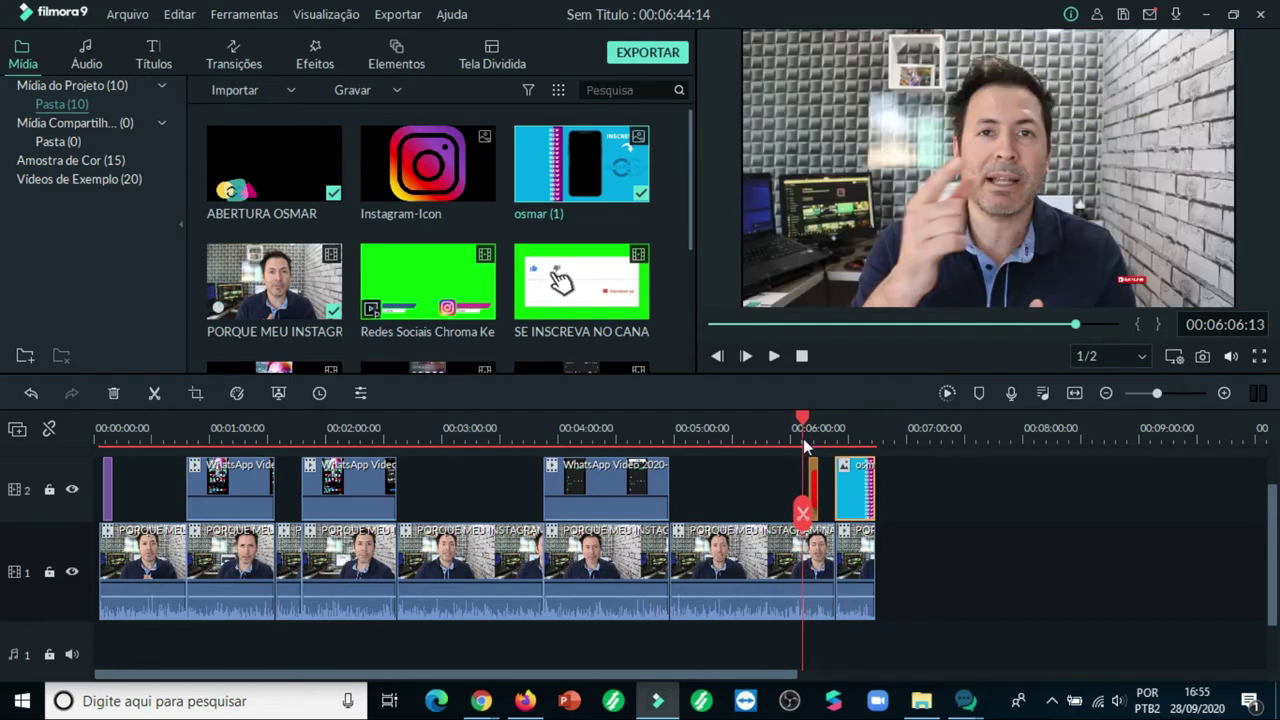
left_click_drag(797, 510, 703, 536)
left_click(797, 536)
Step: Apply Pan and Zoom to the main clip around 00:05:15, with an end frame covering nearly the whole picture, and play part of it
left_click(745, 557)
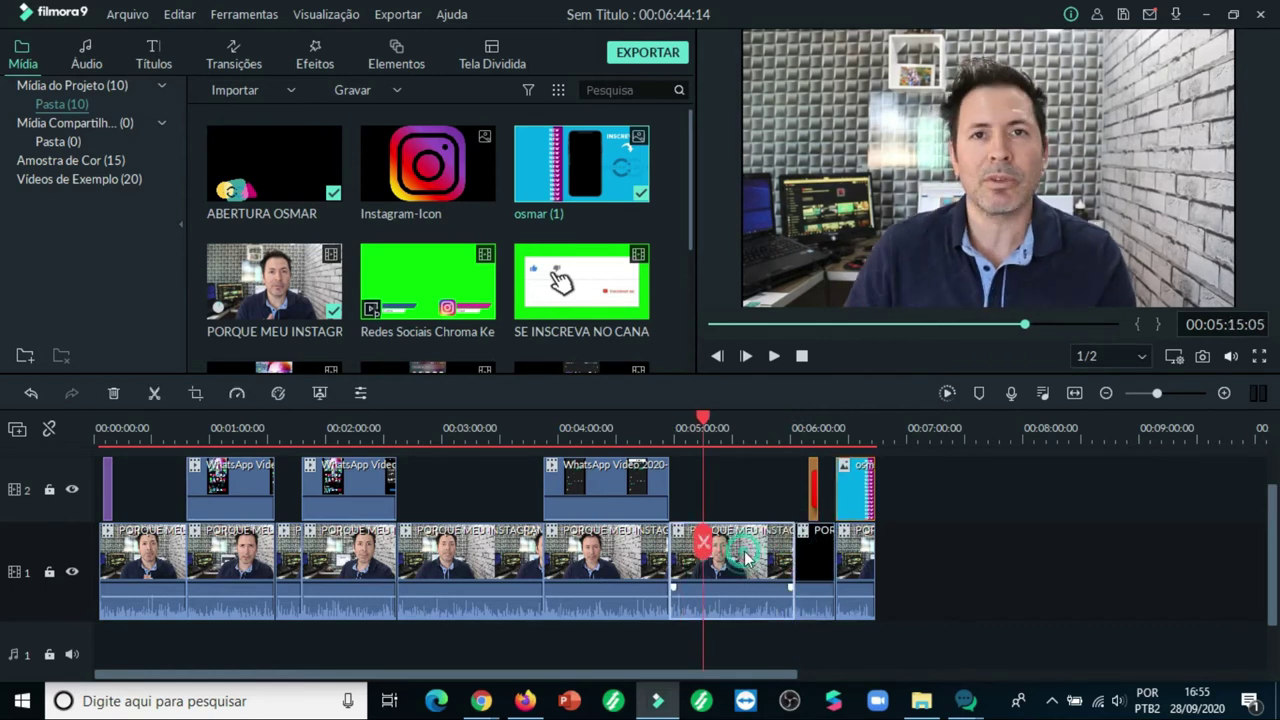
left_click(196, 395)
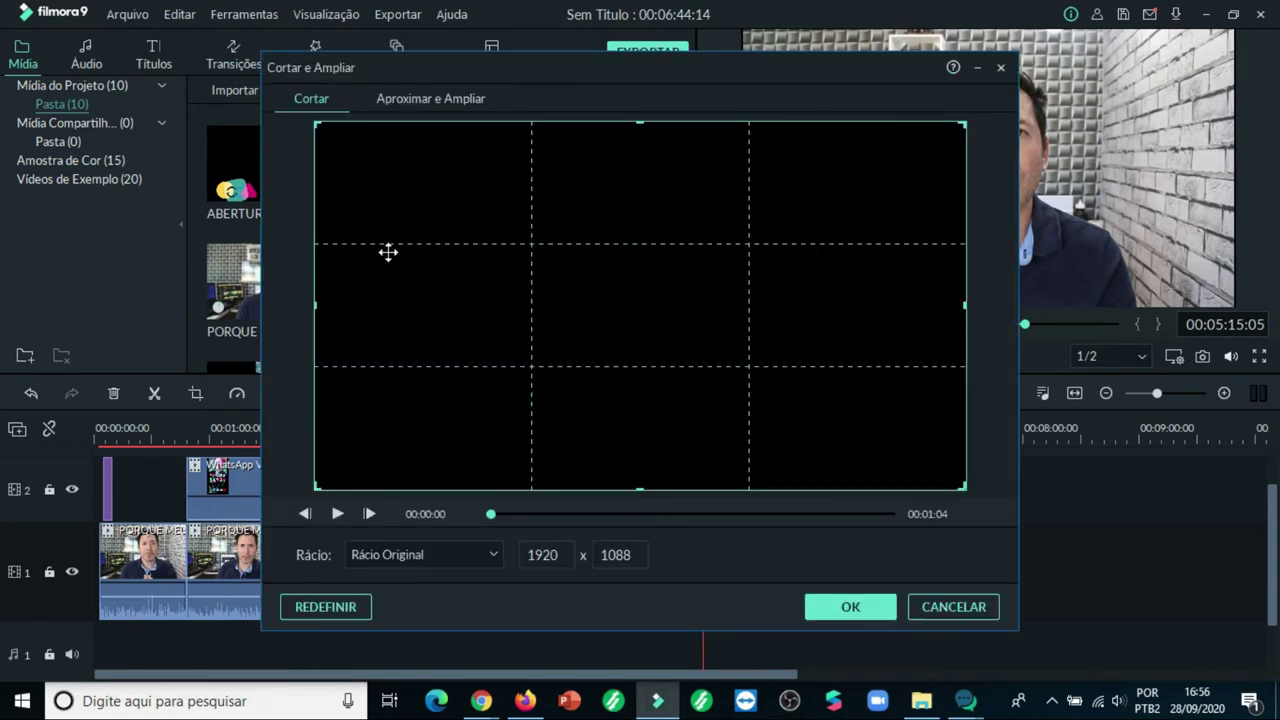
left_click(448, 98)
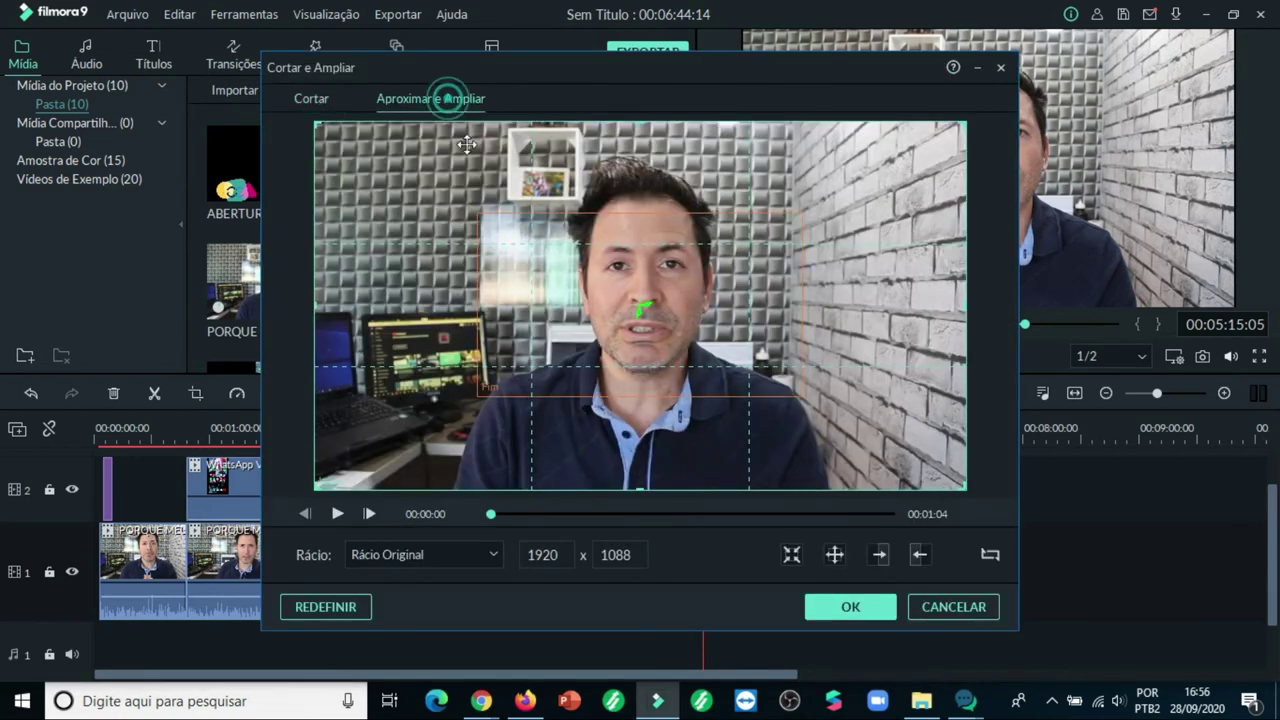
left_click_drag(478, 392, 350, 467)
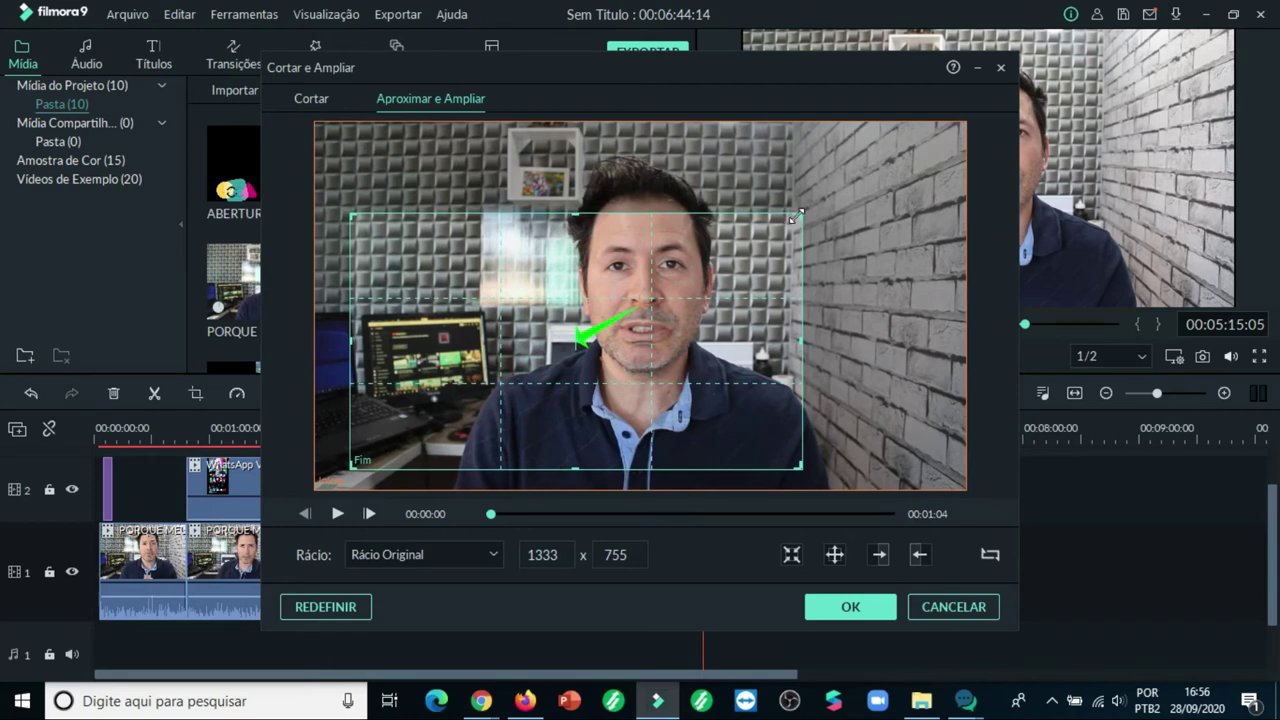
left_click_drag(827, 200, 955, 133)
left_click(849, 606)
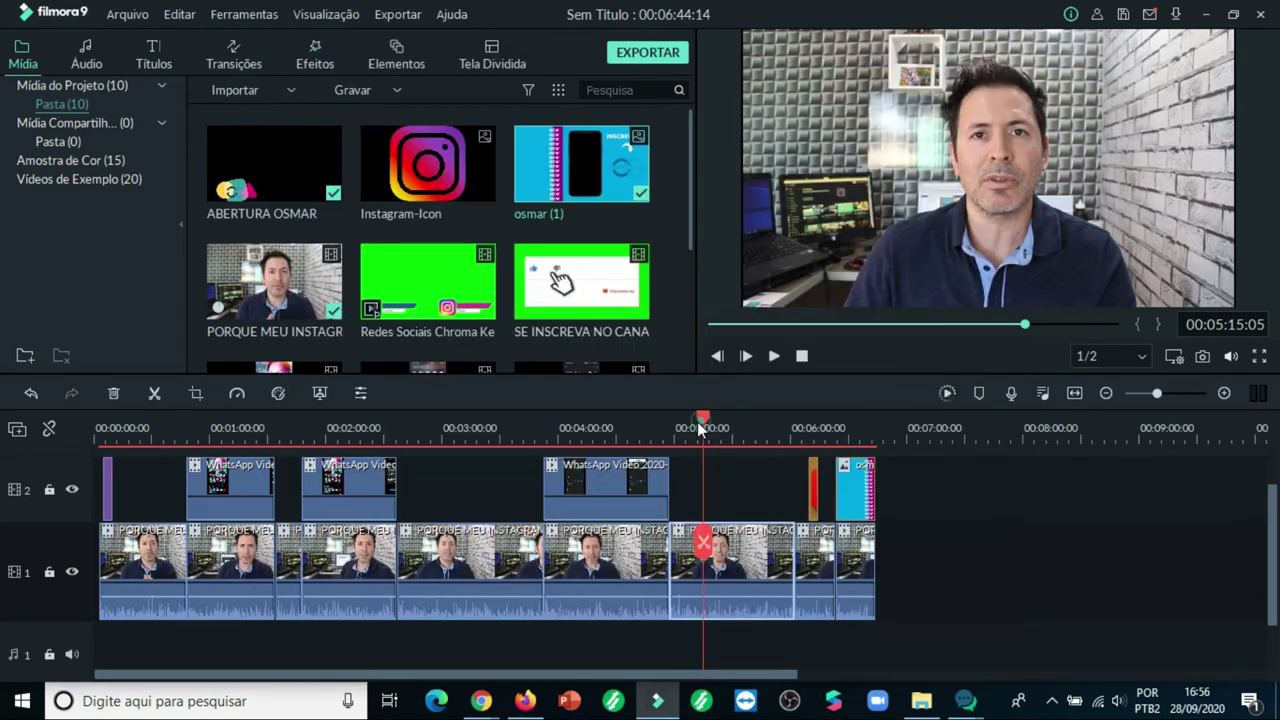
left_click_drag(700, 428, 690, 428)
left_click(773, 356)
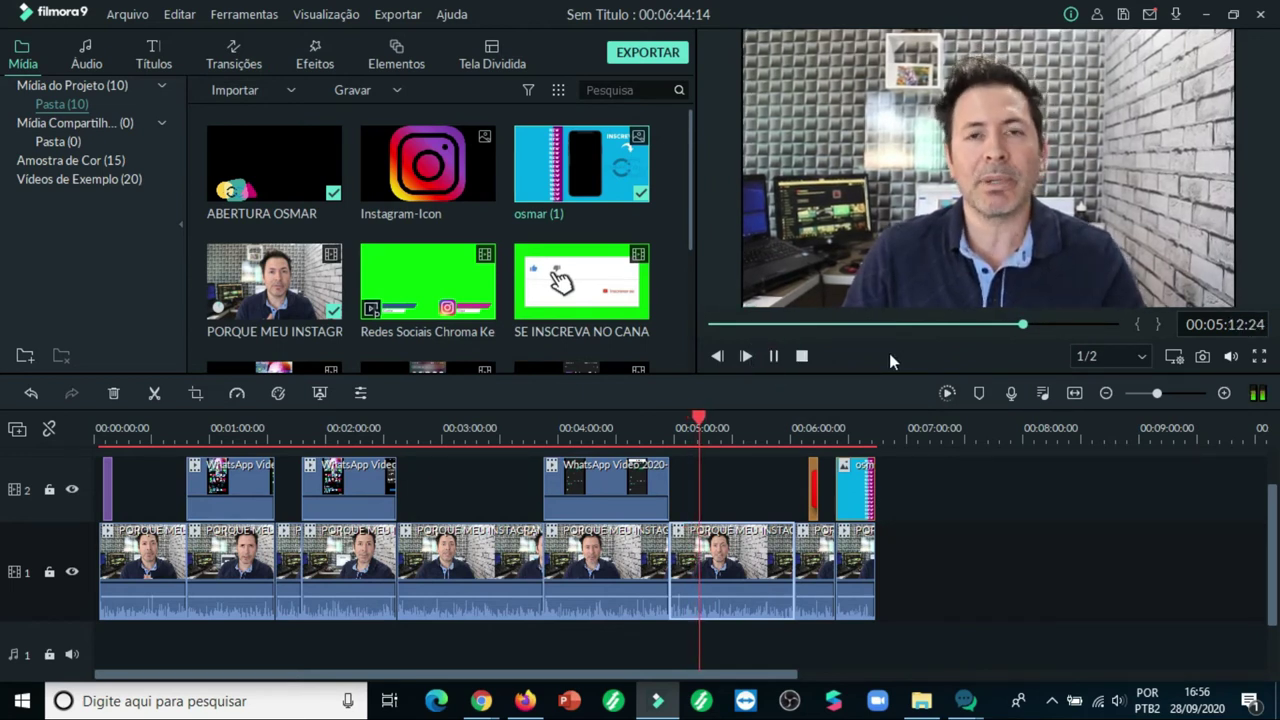
left_click(772, 360)
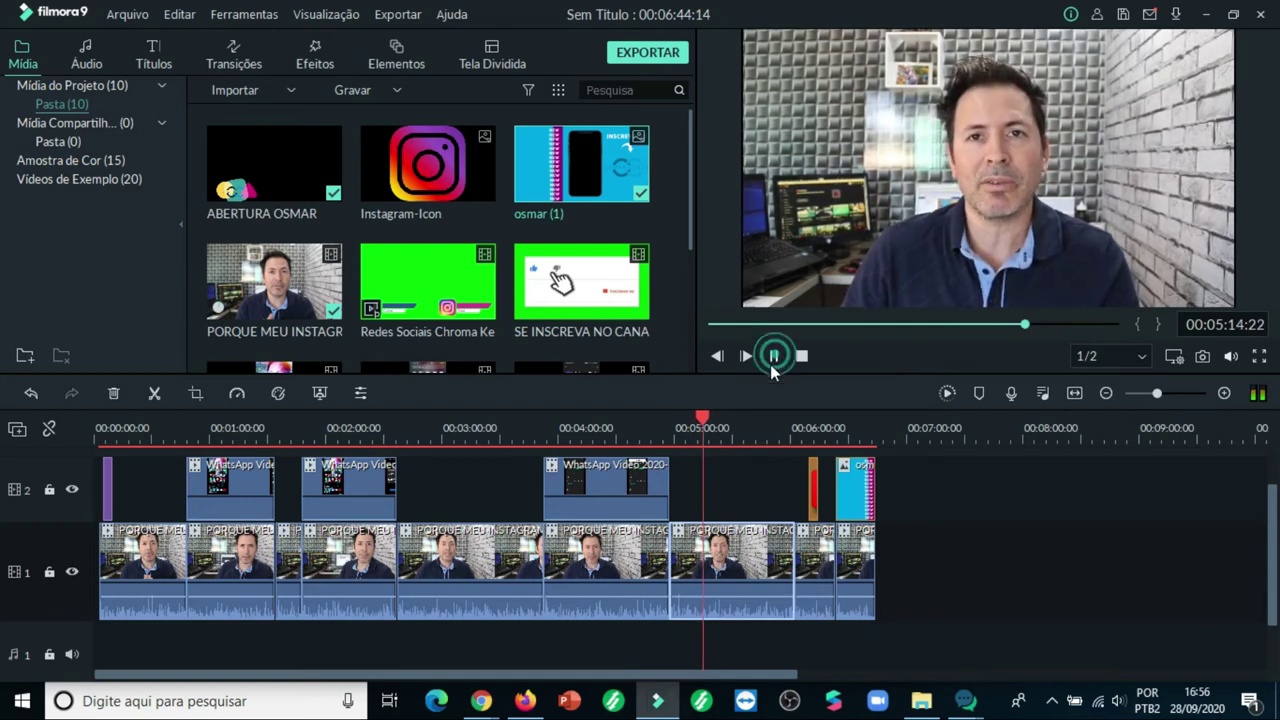
Step: Apply Pan and Zoom to the main clip around 00:03:34, with an end frame of about 1658 x 940
left_click_drag(702, 425, 507, 466)
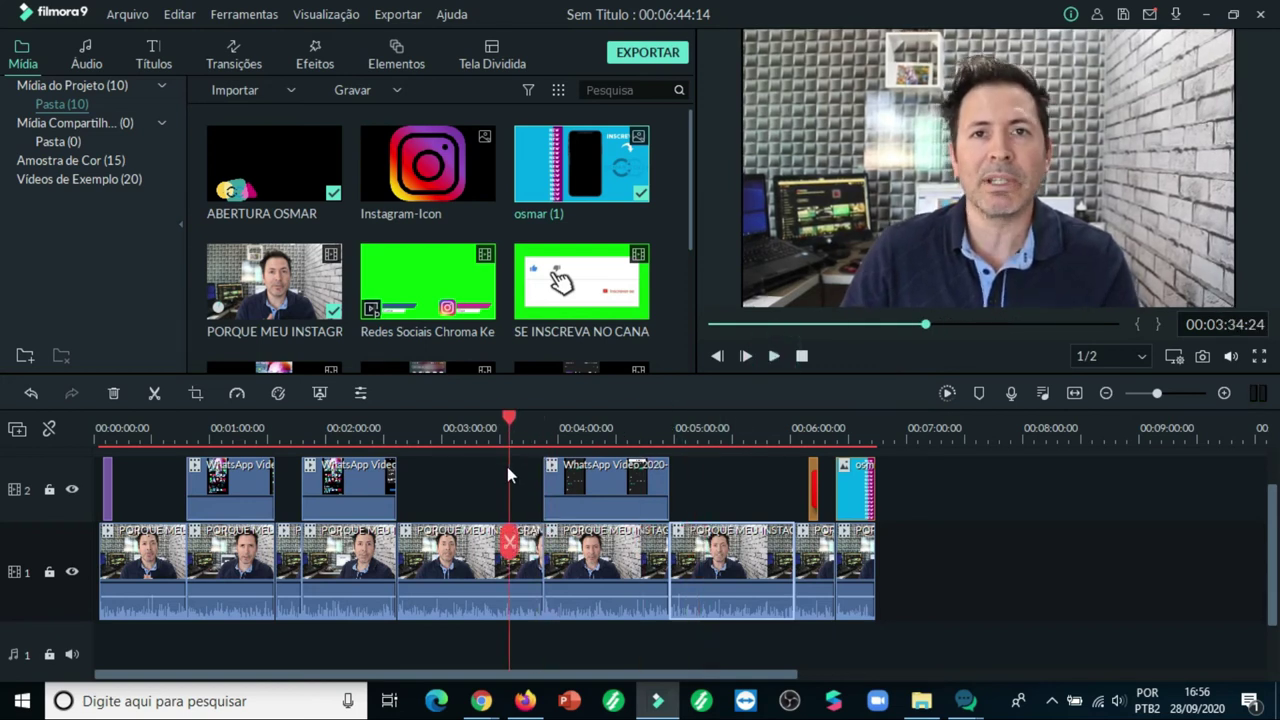
left_click(461, 556)
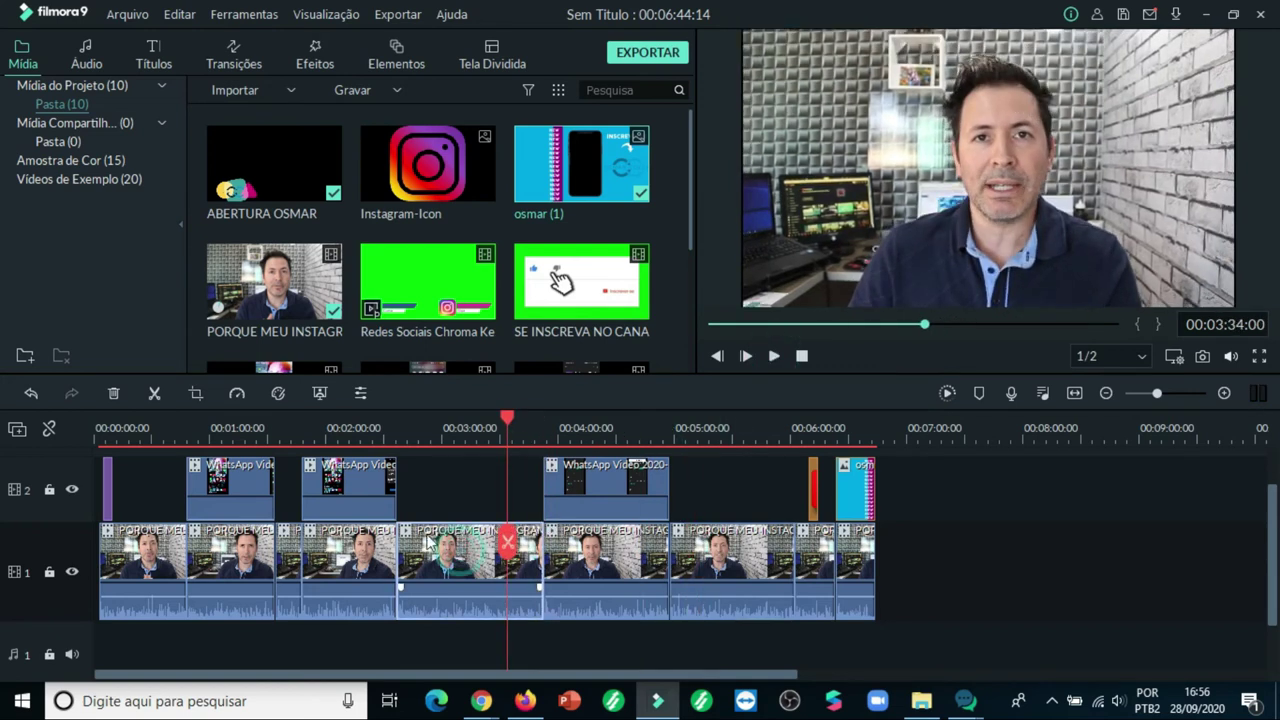
left_click(196, 394)
left_click(467, 100)
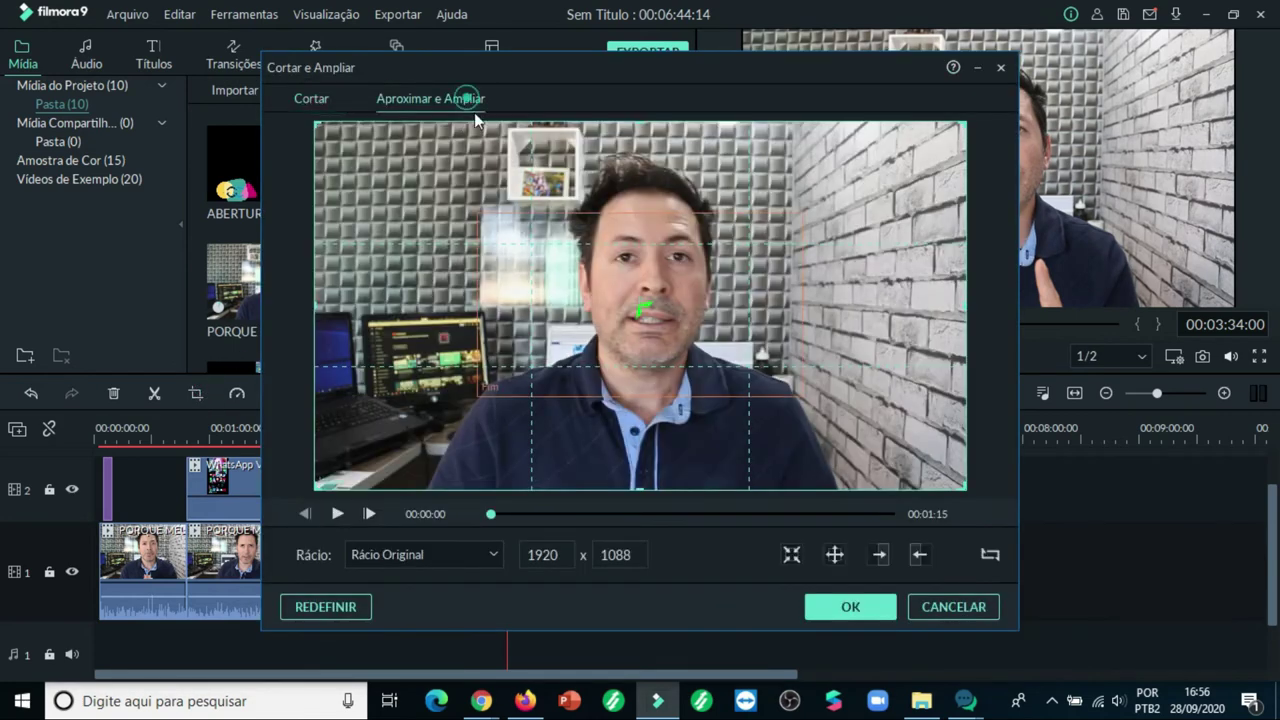
left_click(517, 325)
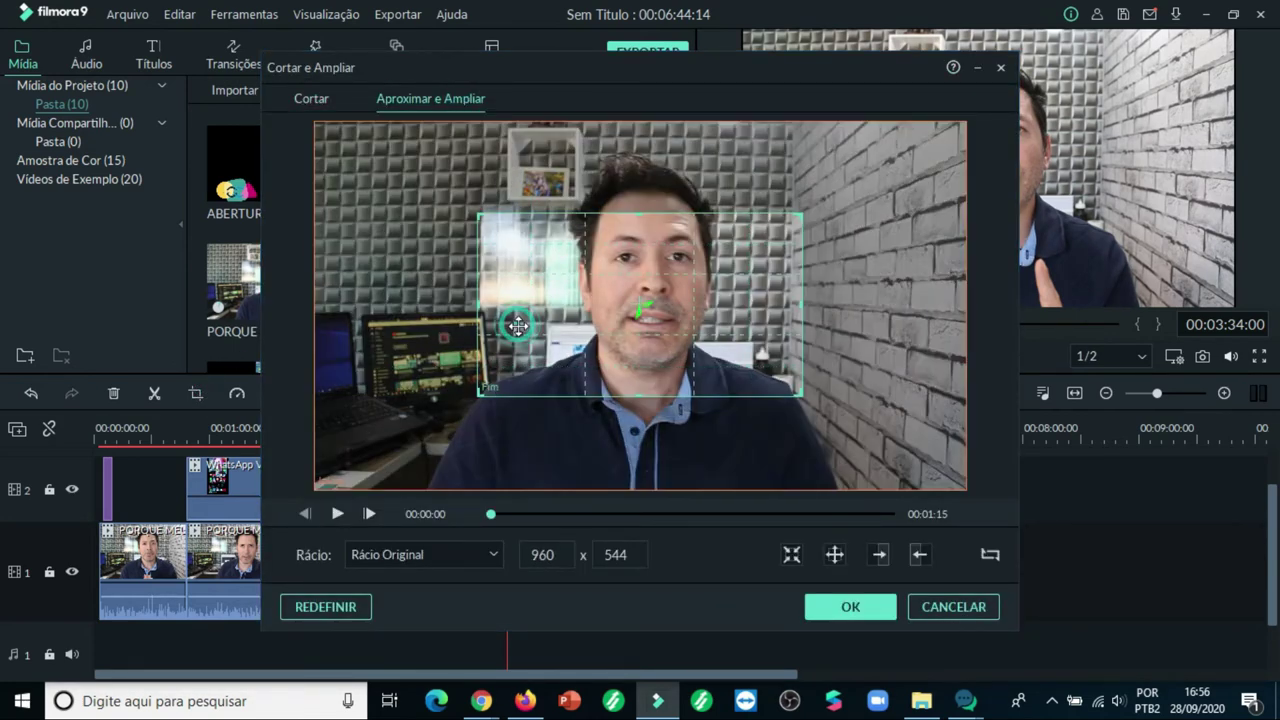
left_click_drag(478, 394, 370, 459)
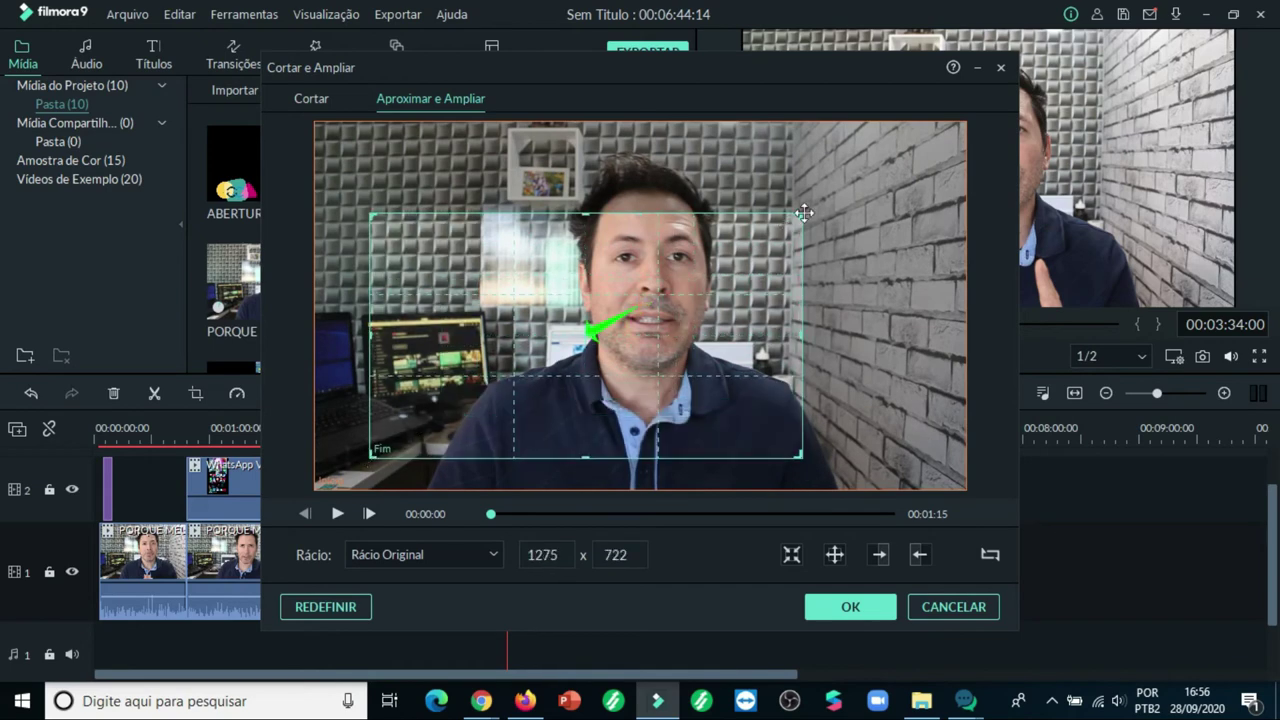
left_click_drag(805, 216, 934, 142)
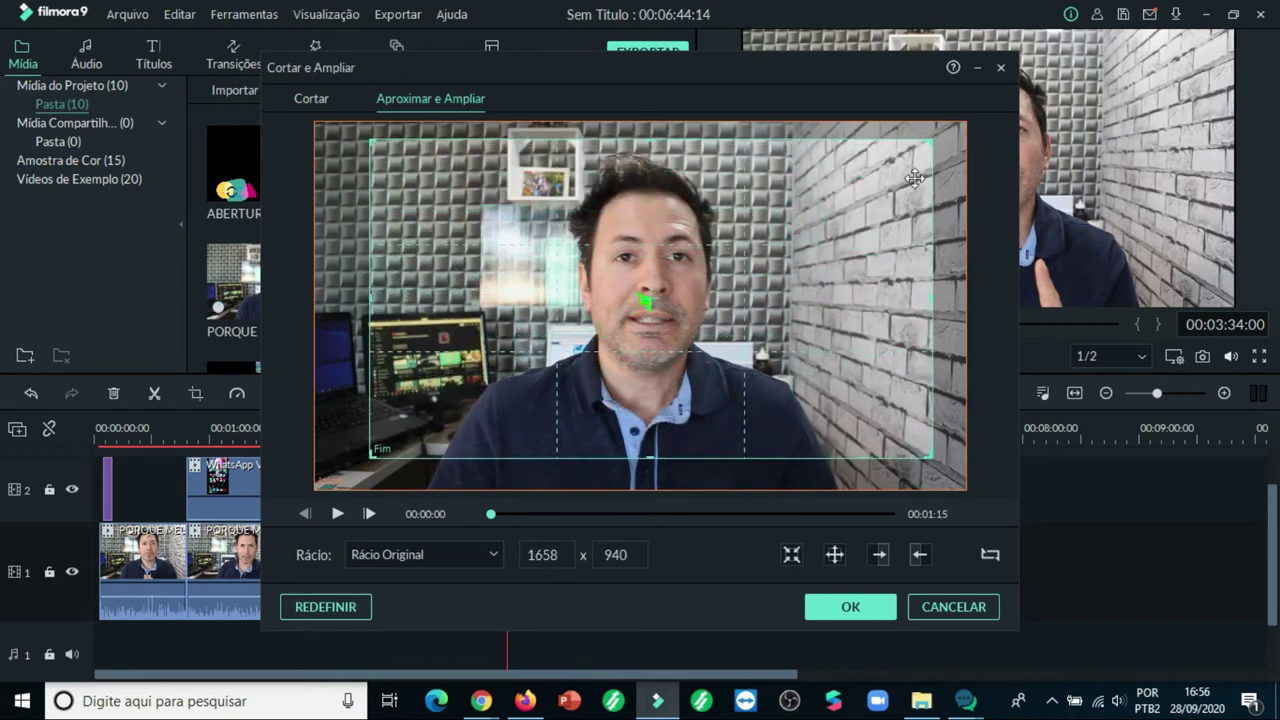
left_click(868, 603)
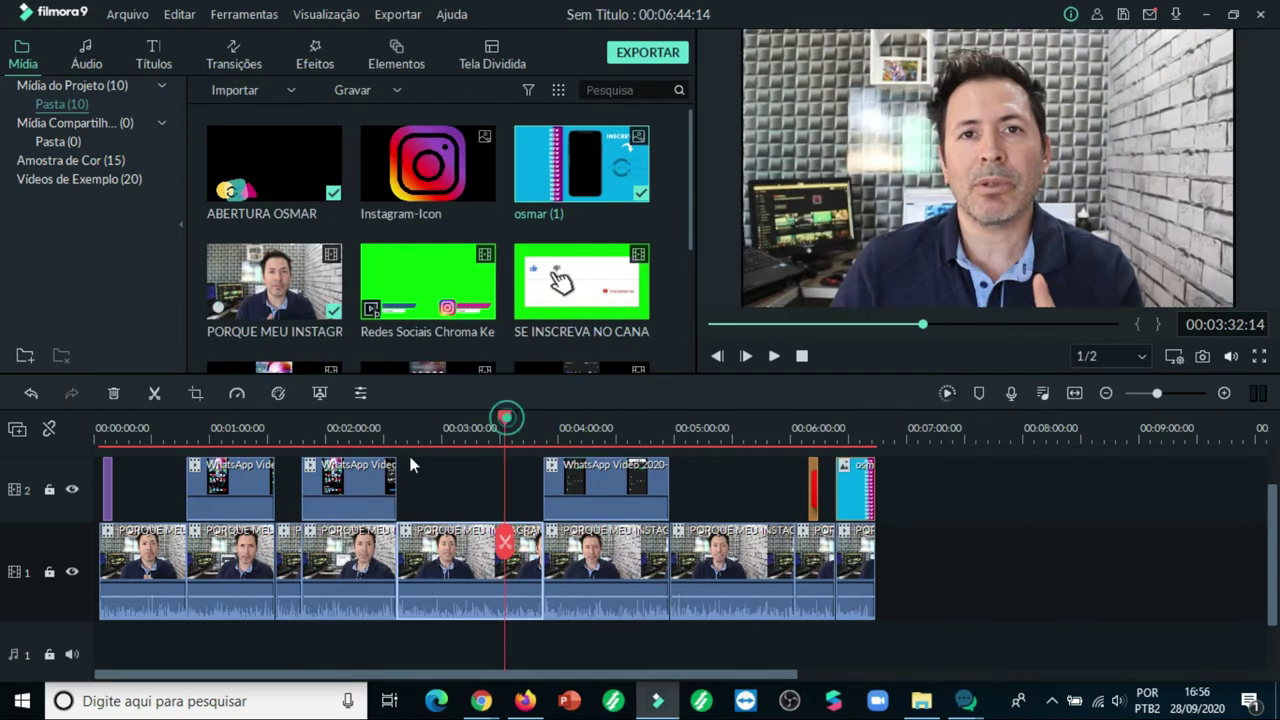
Step: Place the green-screen "SE INSCREVA NO CANA" clip on video track 2 at 00:00:17:10 and preview it
left_click_drag(508, 418, 269, 418)
left_click_drag(163, 517, 131, 530)
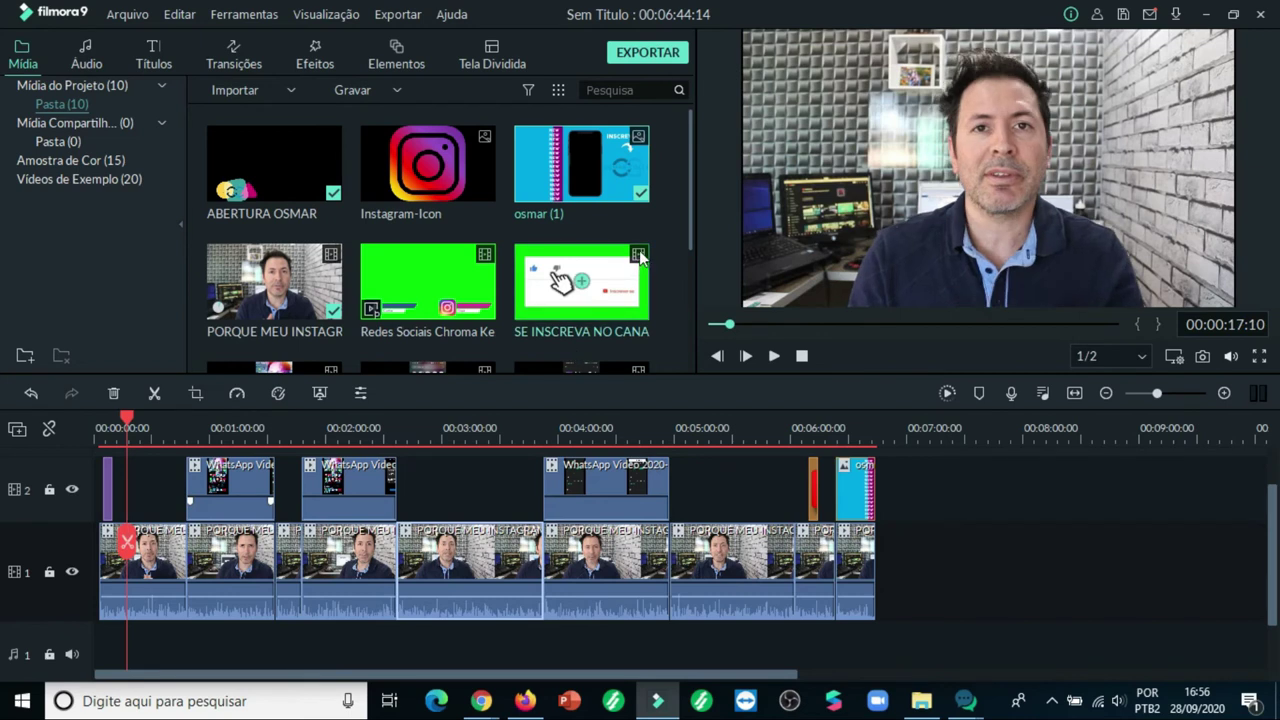
left_click_drag(640, 256, 150, 515)
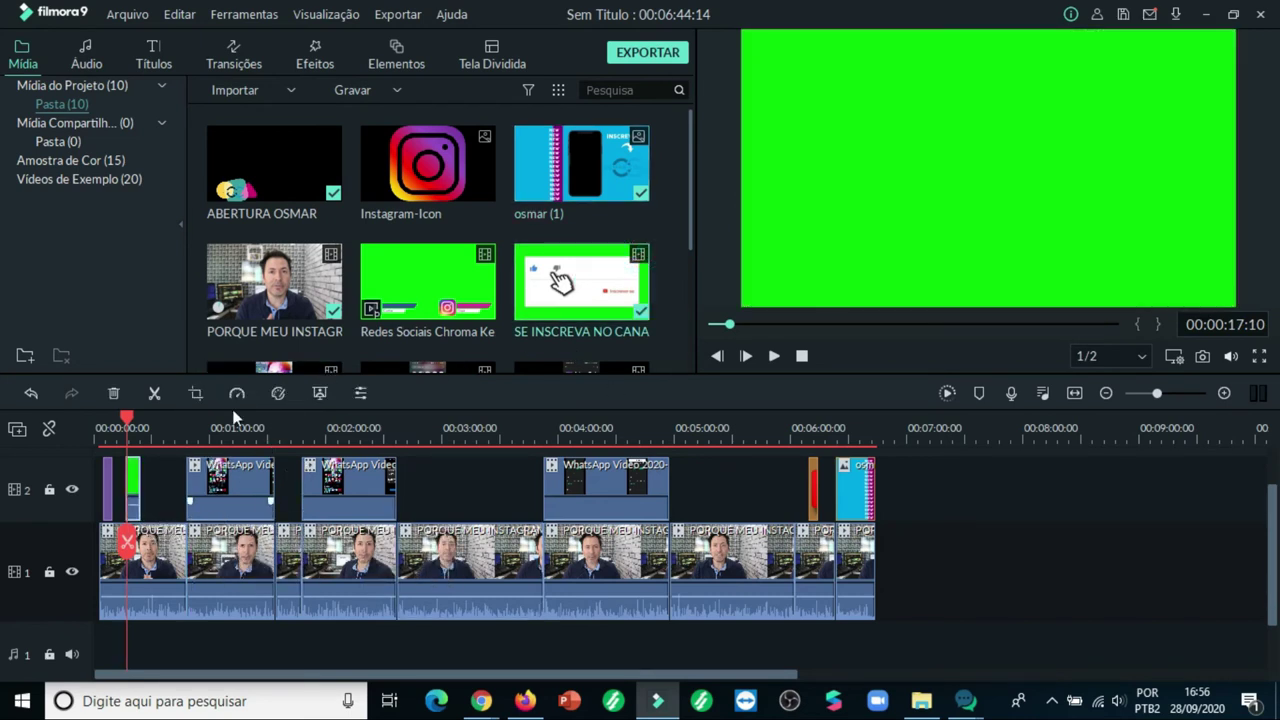
left_click(773, 357)
Step: Enable Chroma Key on the green-screen subscribe clip and shrink it to about a third of its width in the picture's lower-right corner
double_click(129, 495)
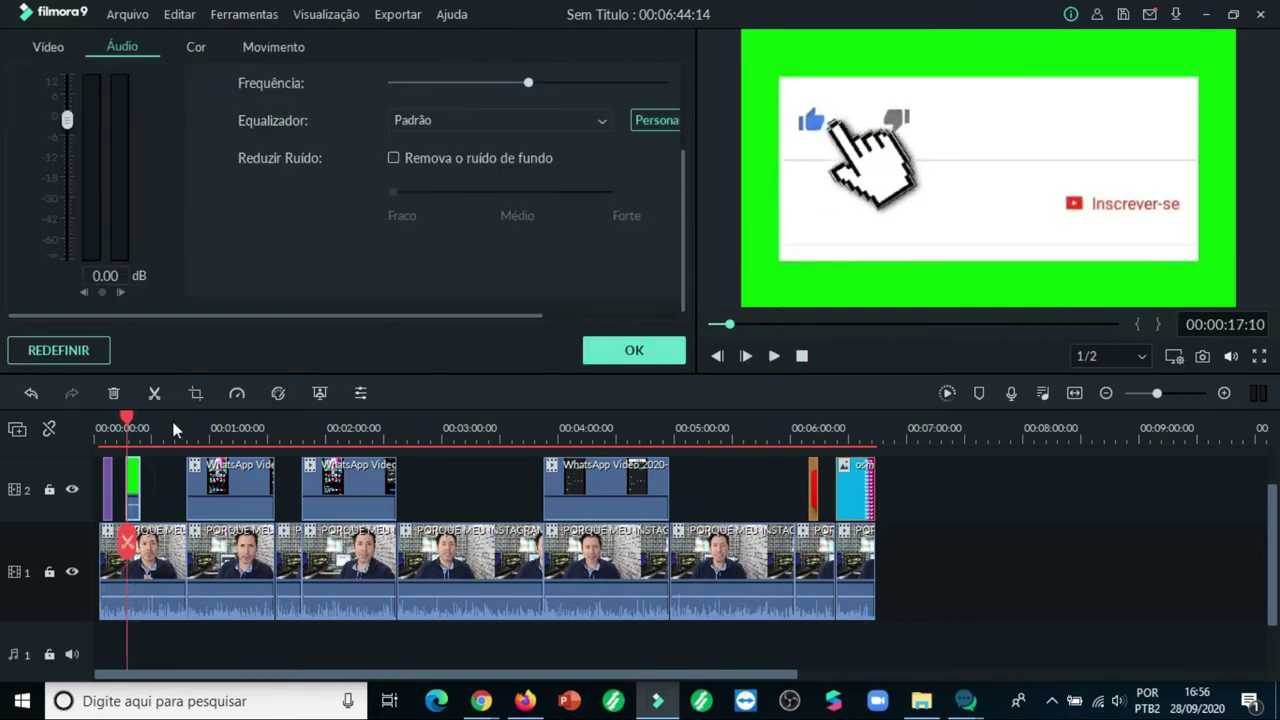
left_click(49, 50)
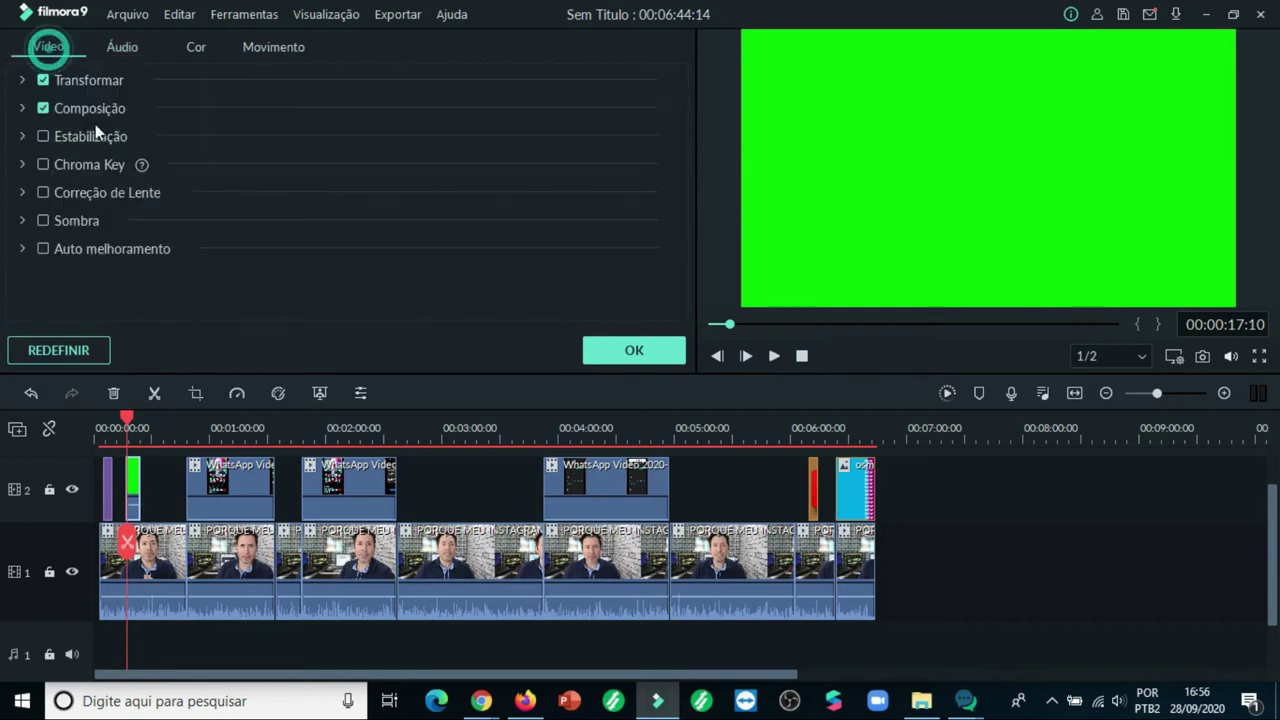
left_click(43, 164)
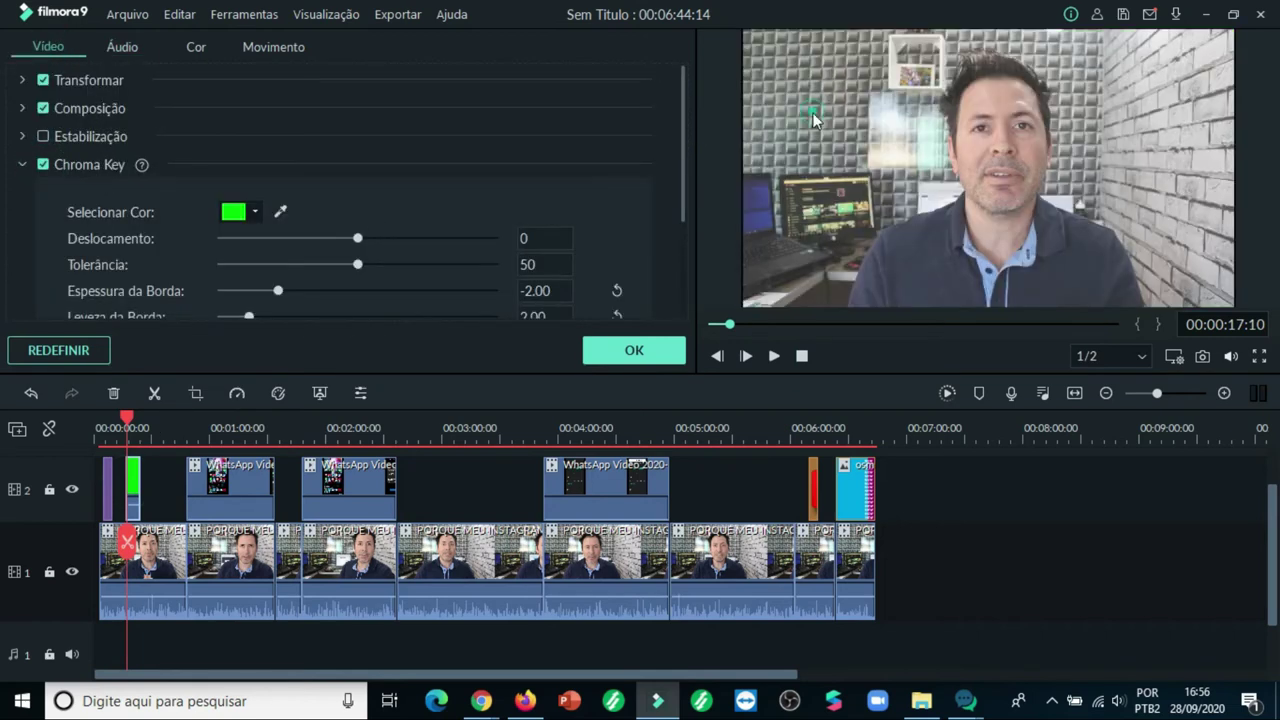
left_click(767, 176)
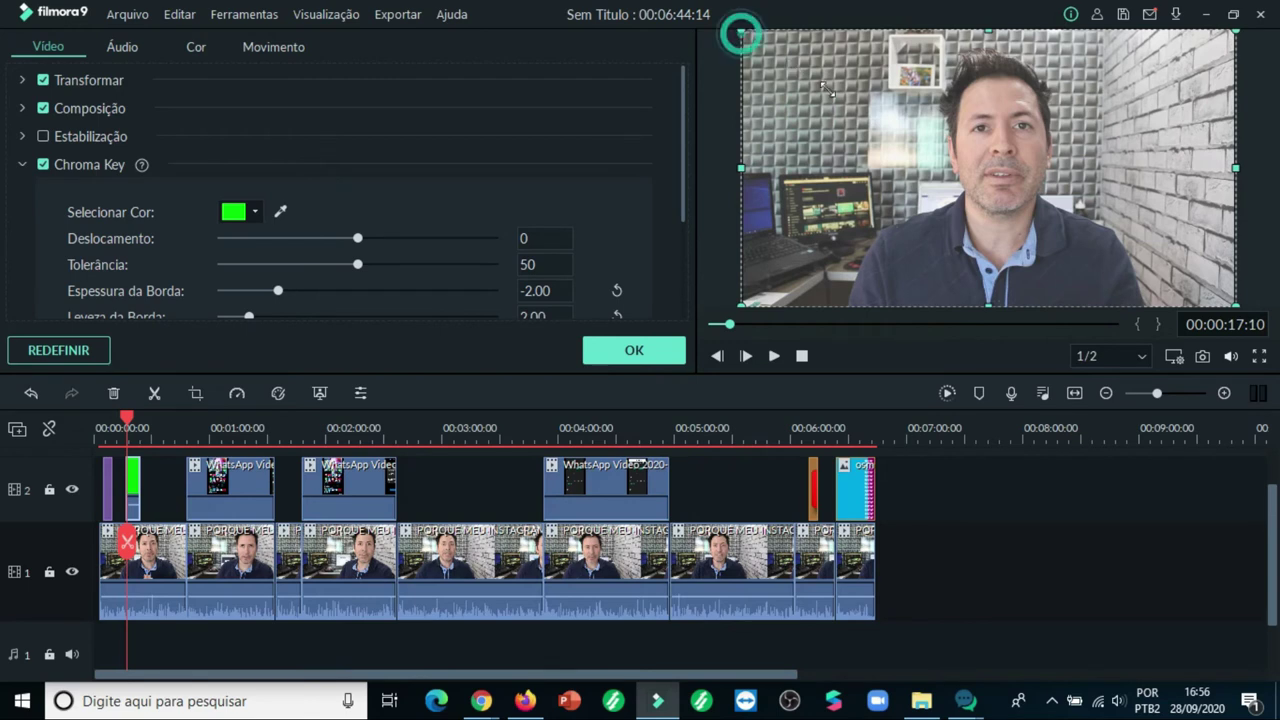
left_click_drag(741, 32, 1040, 242)
left_click_drag(1089, 281, 1058, 266)
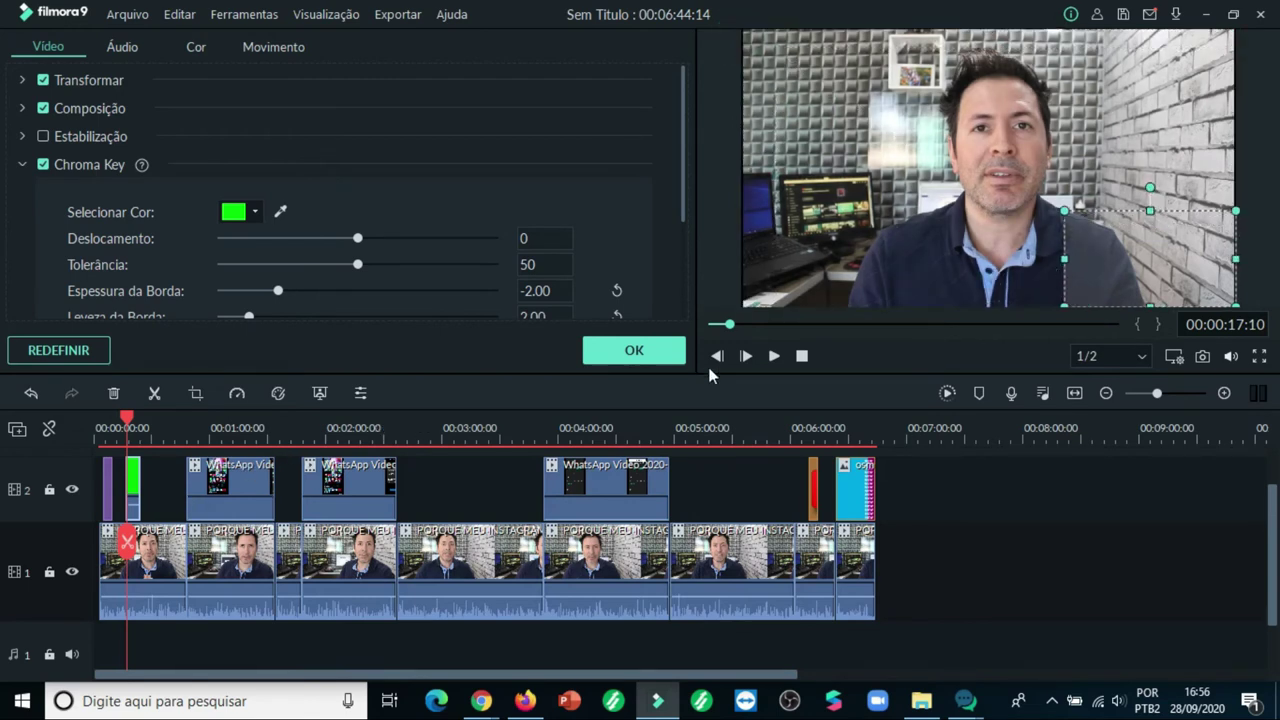
Step: Play part of the keyed subscribe clip from 00:00:17:10
left_click(775, 357)
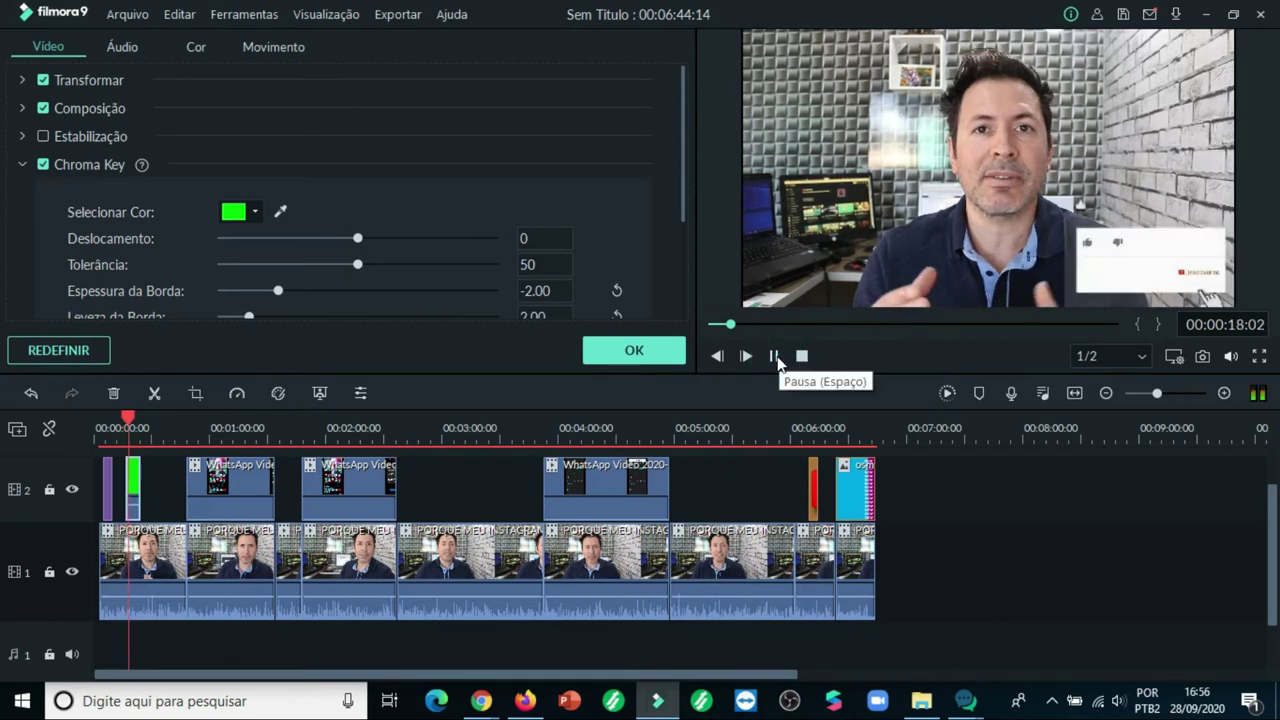
left_click(775, 357)
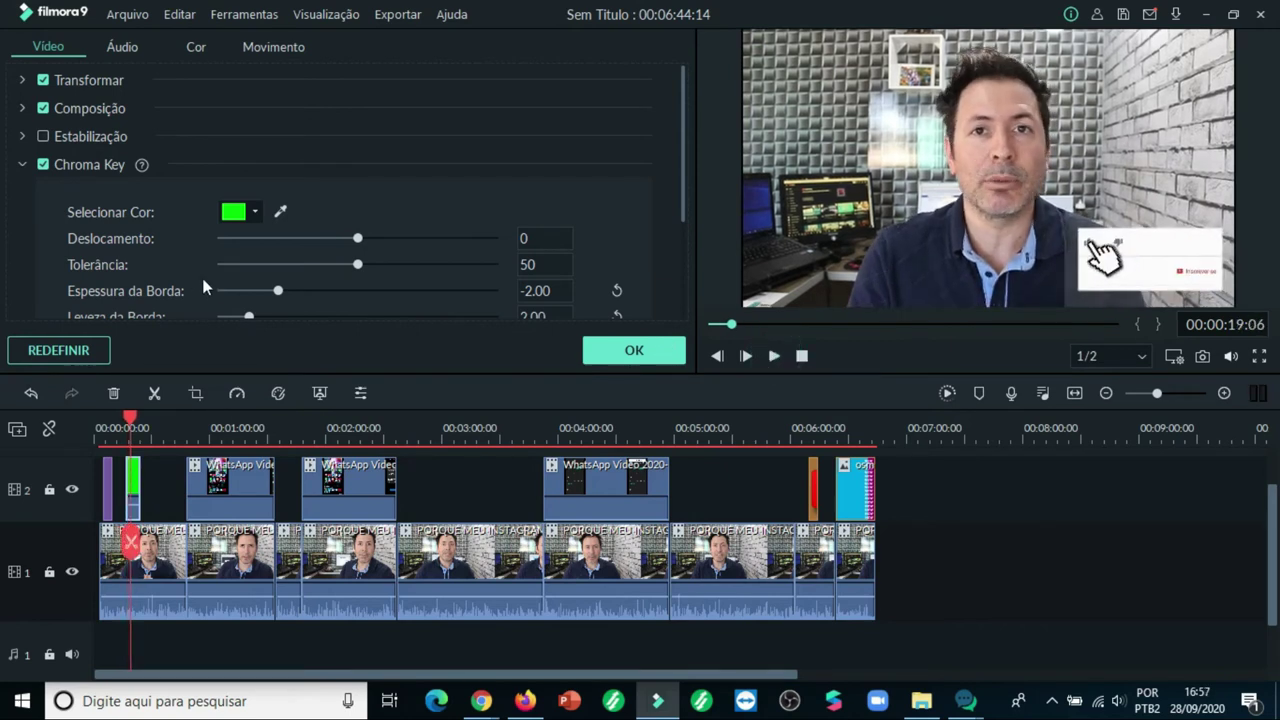
Step: Try white as the subscribe clip's Chroma Key colour, then set the key colour back to green
left_click(275, 208)
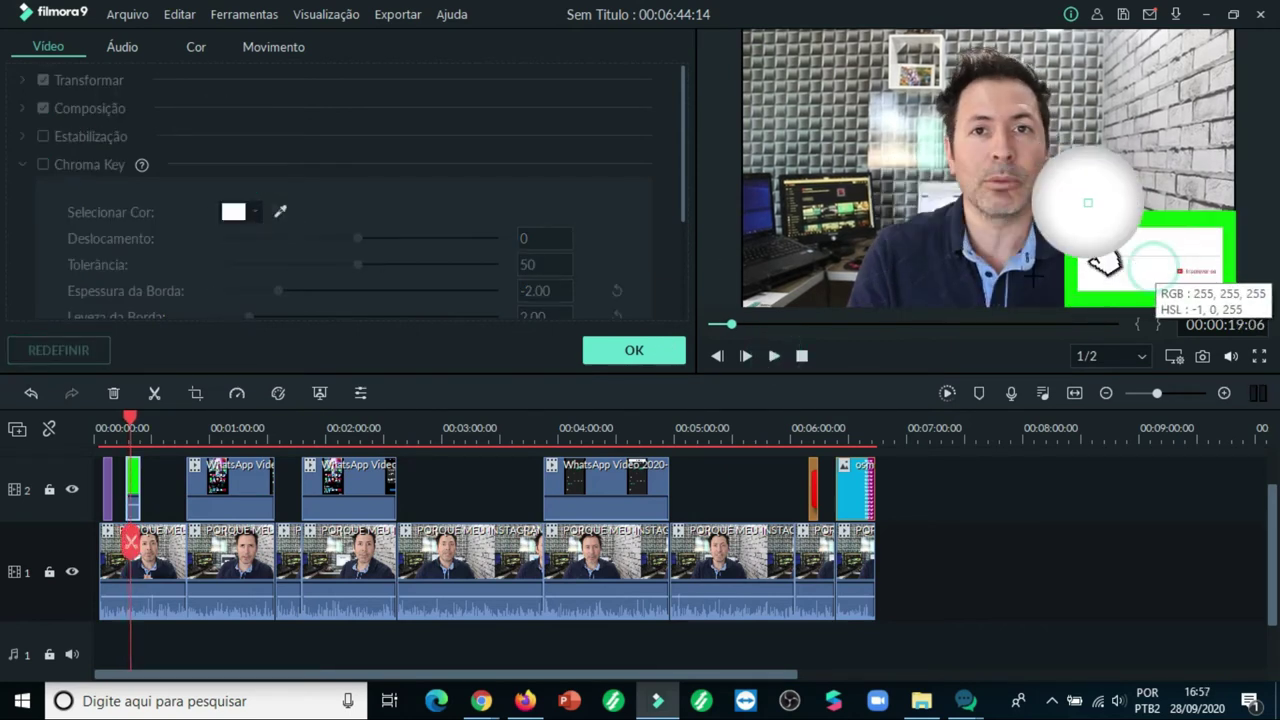
left_click(257, 212)
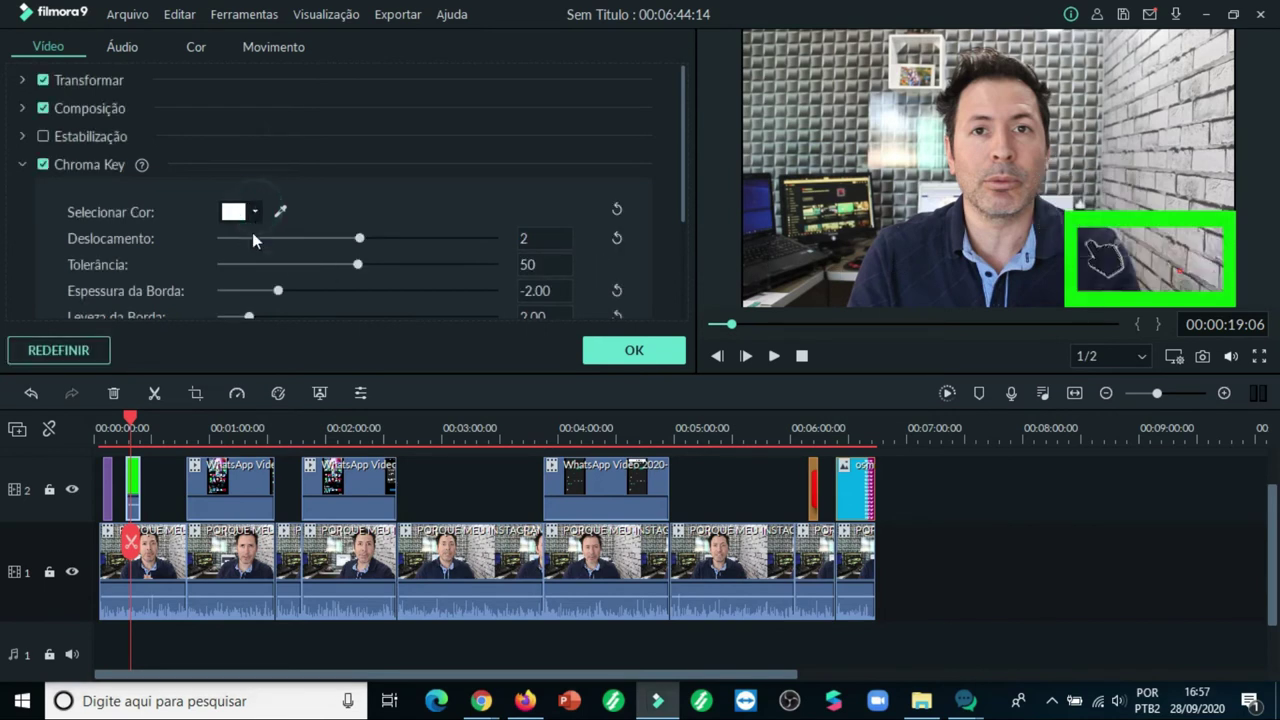
left_click(307, 267)
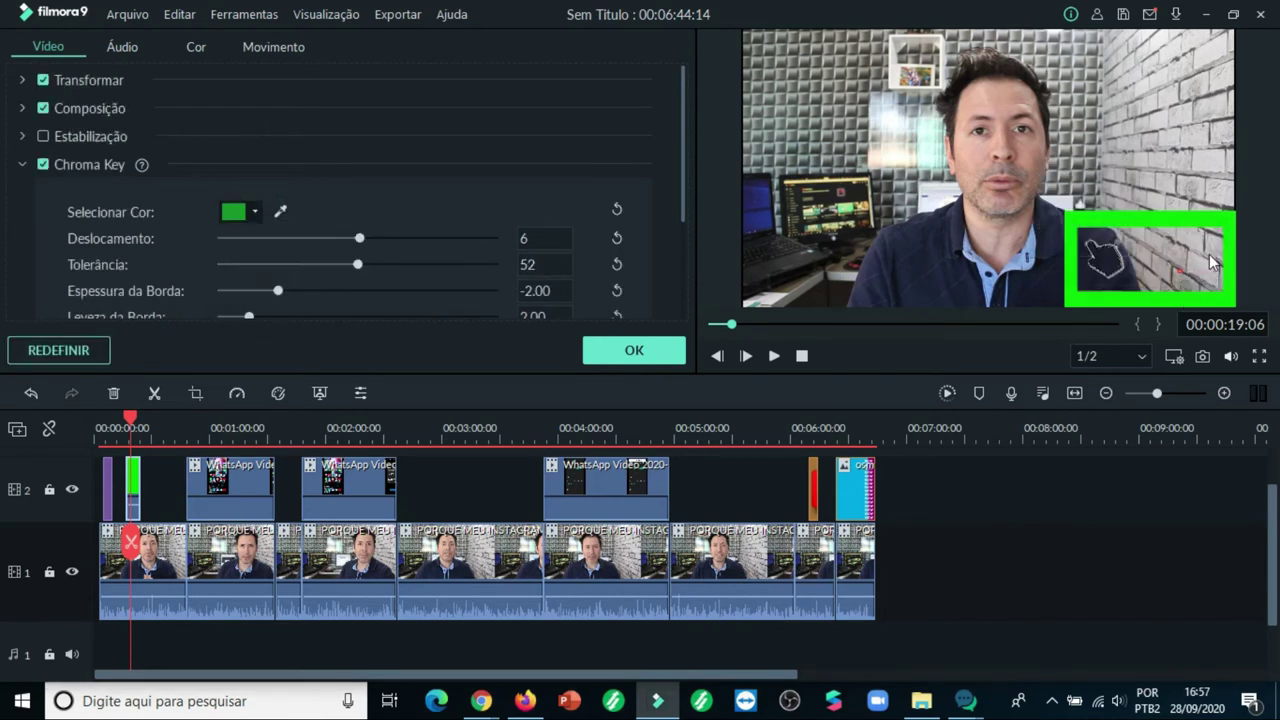
left_click(634, 352)
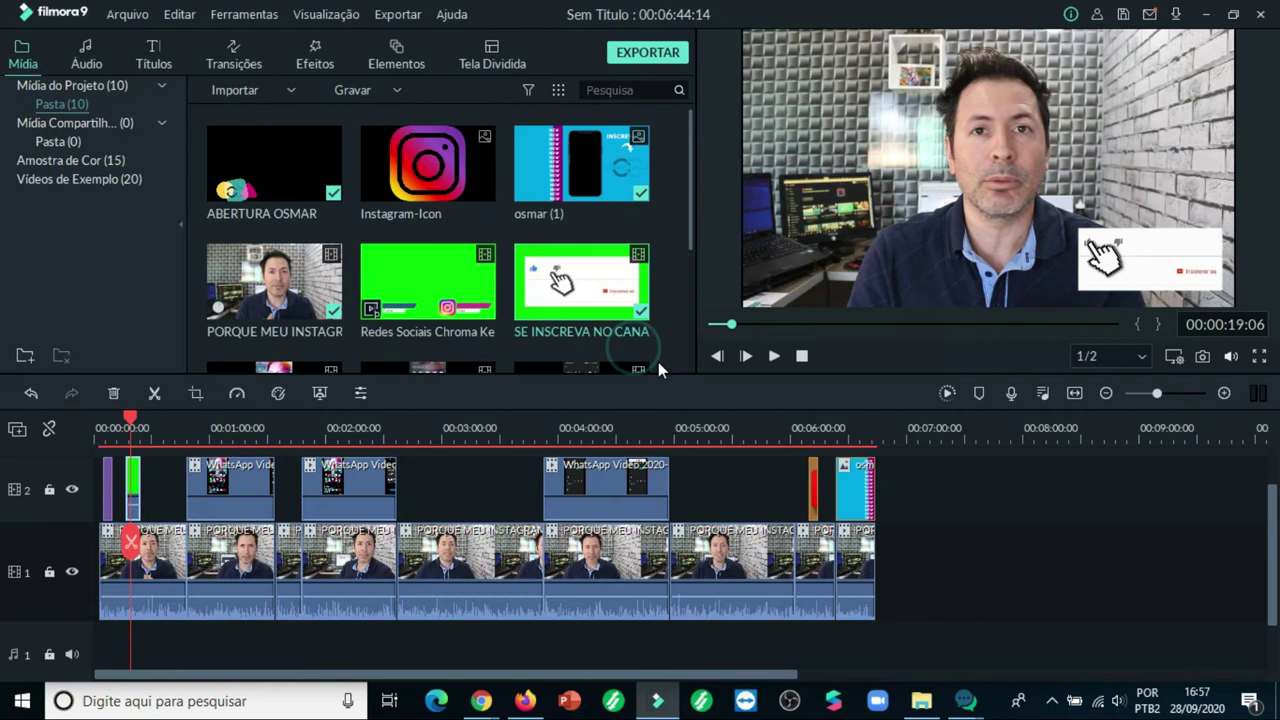
Step: Preview the keyed subscribe clip, then place the "Redes Sociais Chroma Ke" clip on video track 2 directly before the first WhatsApp clip
left_click(775, 358)
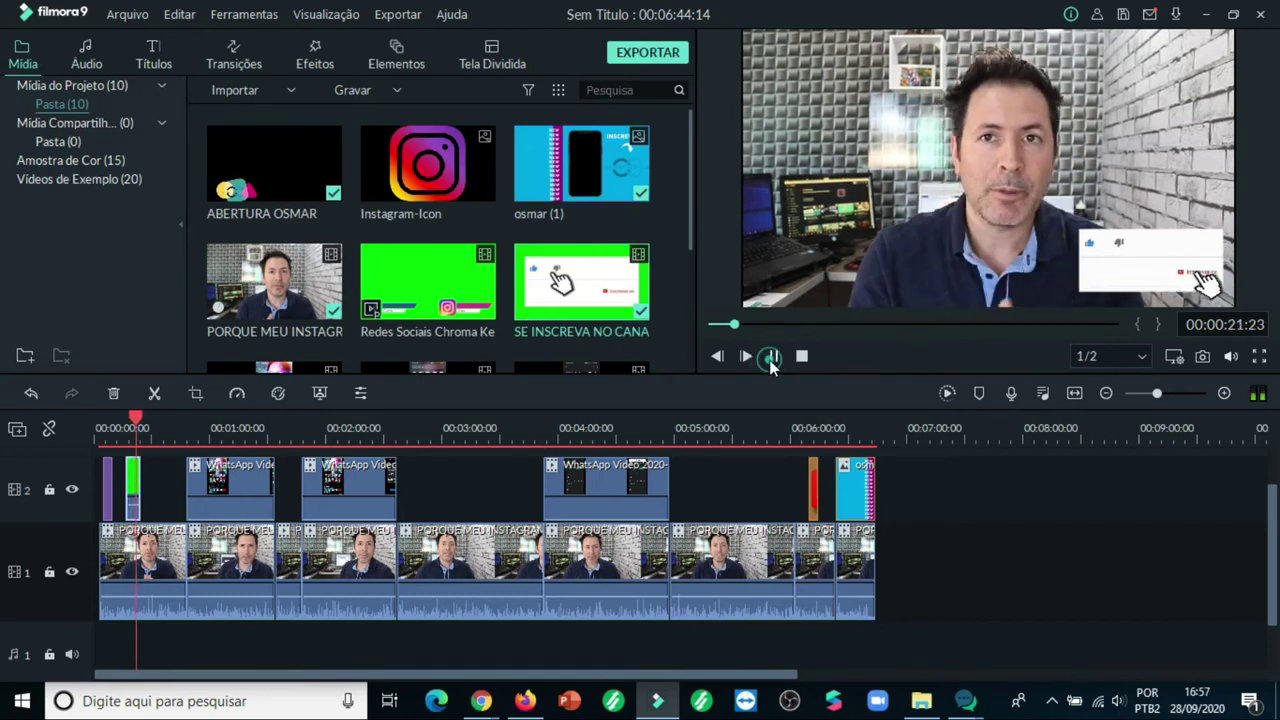
left_click(775, 357)
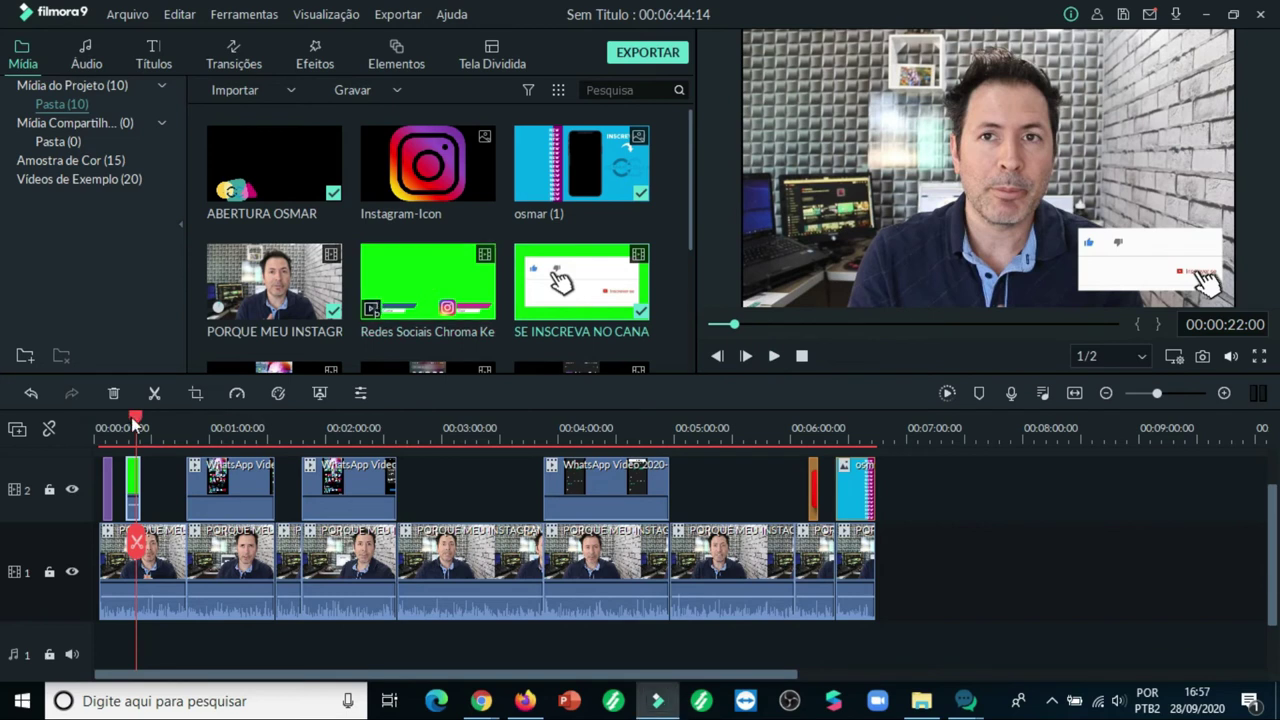
left_click_drag(135, 424, 146, 424)
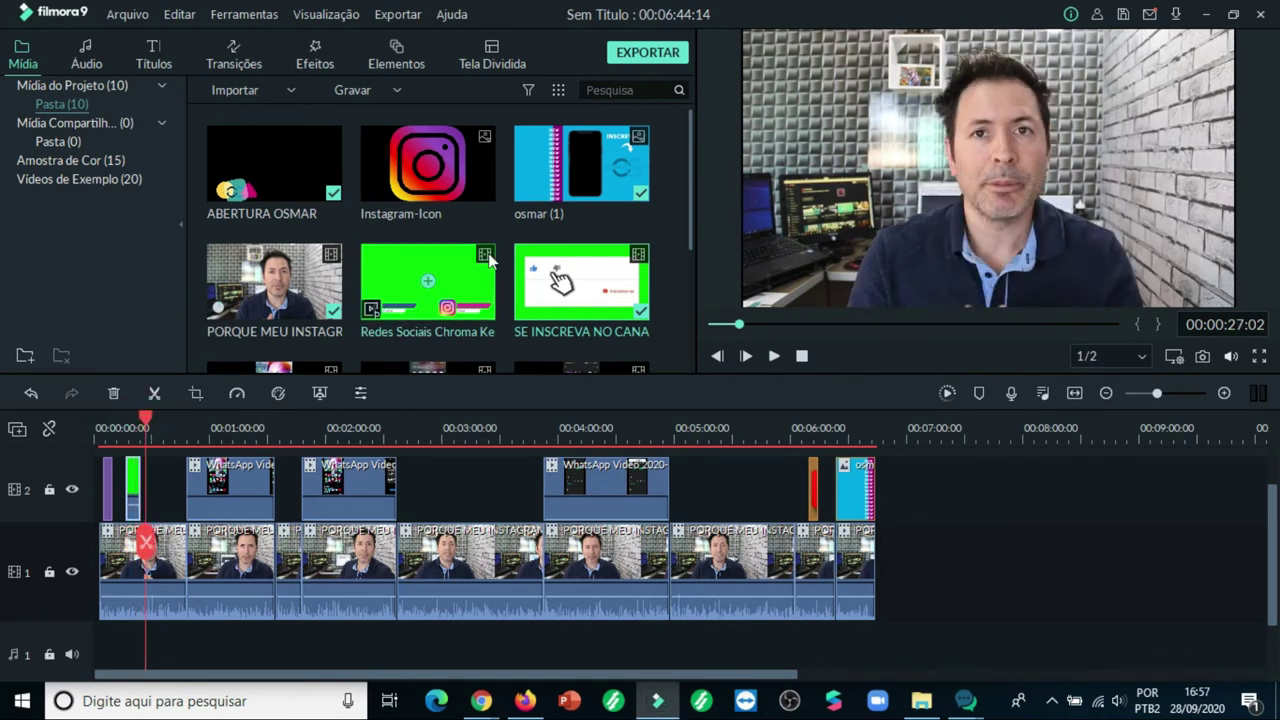
left_click_drag(490, 260, 172, 500)
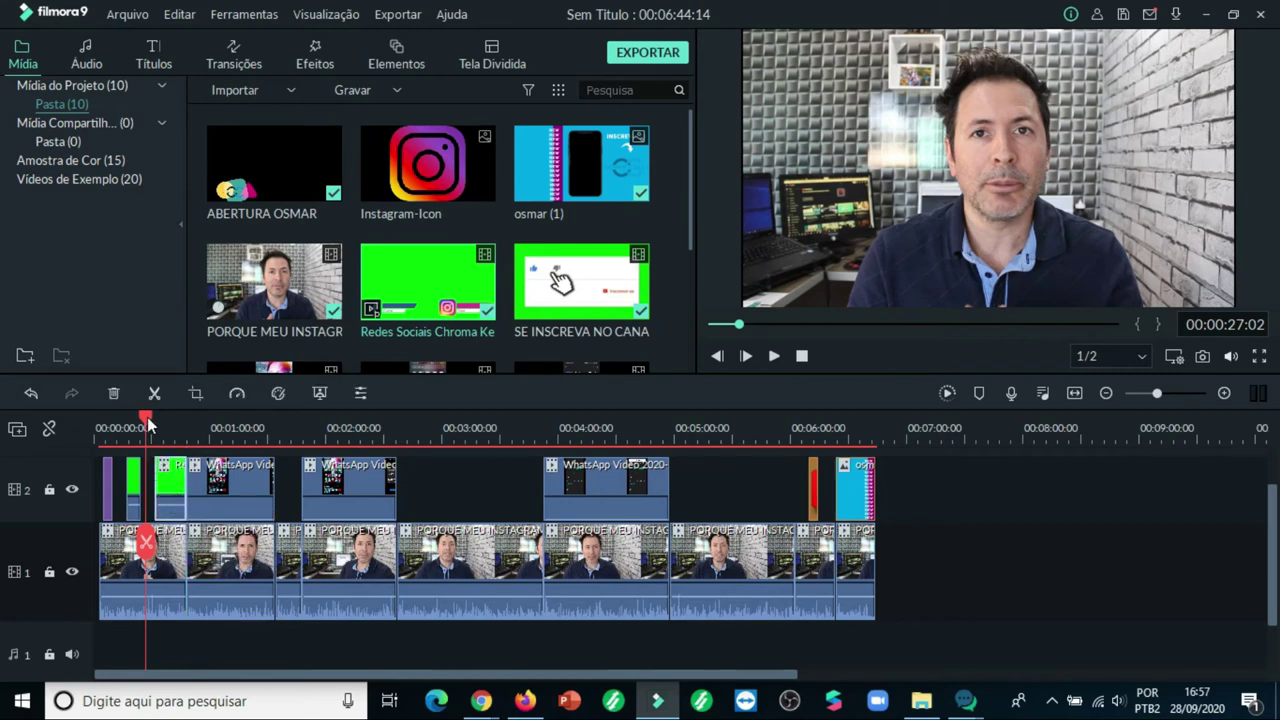
Step: Enable Chroma Key on the green-screen social media clip, keeping green as the key colour
left_click_drag(148, 424, 164, 424)
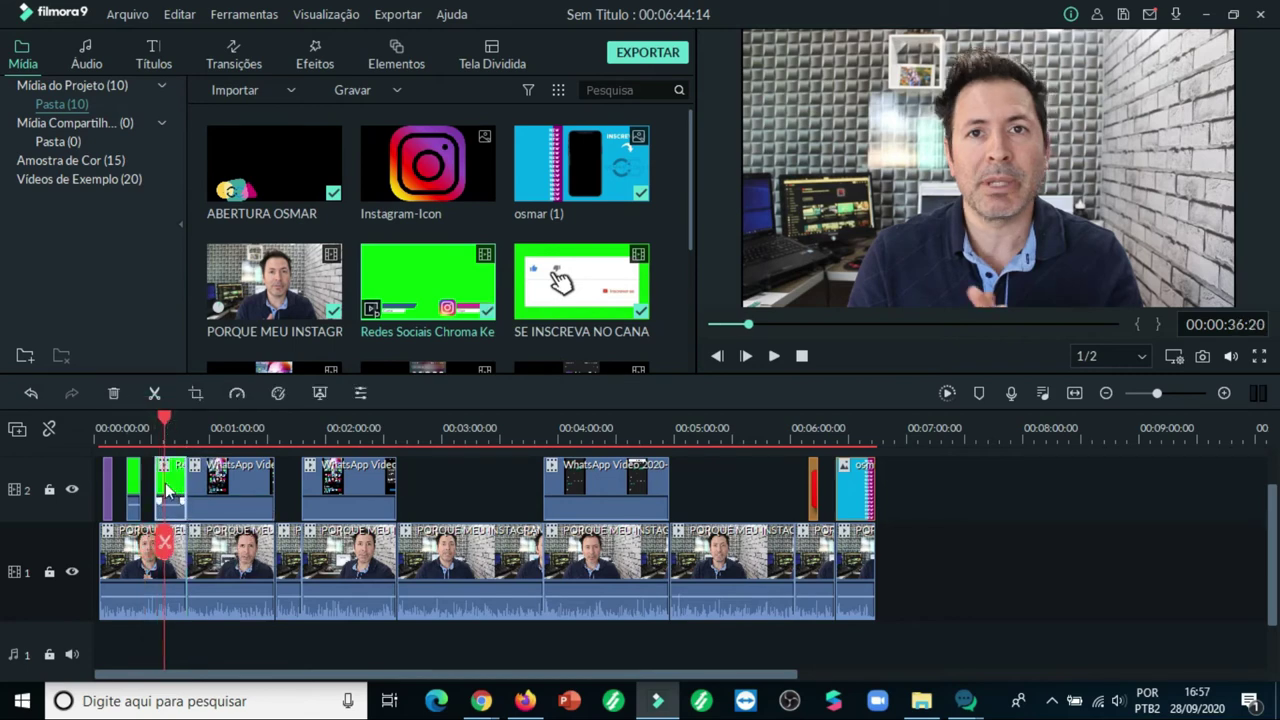
double_click(168, 490)
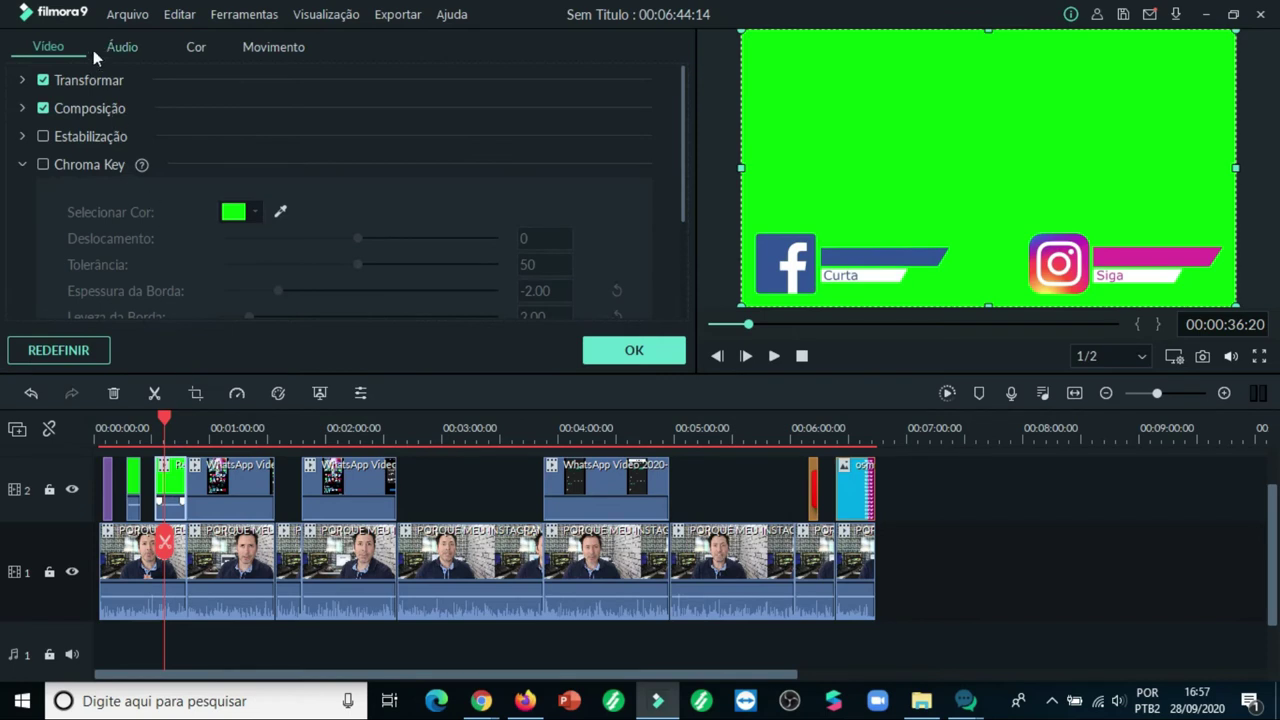
left_click(43, 164)
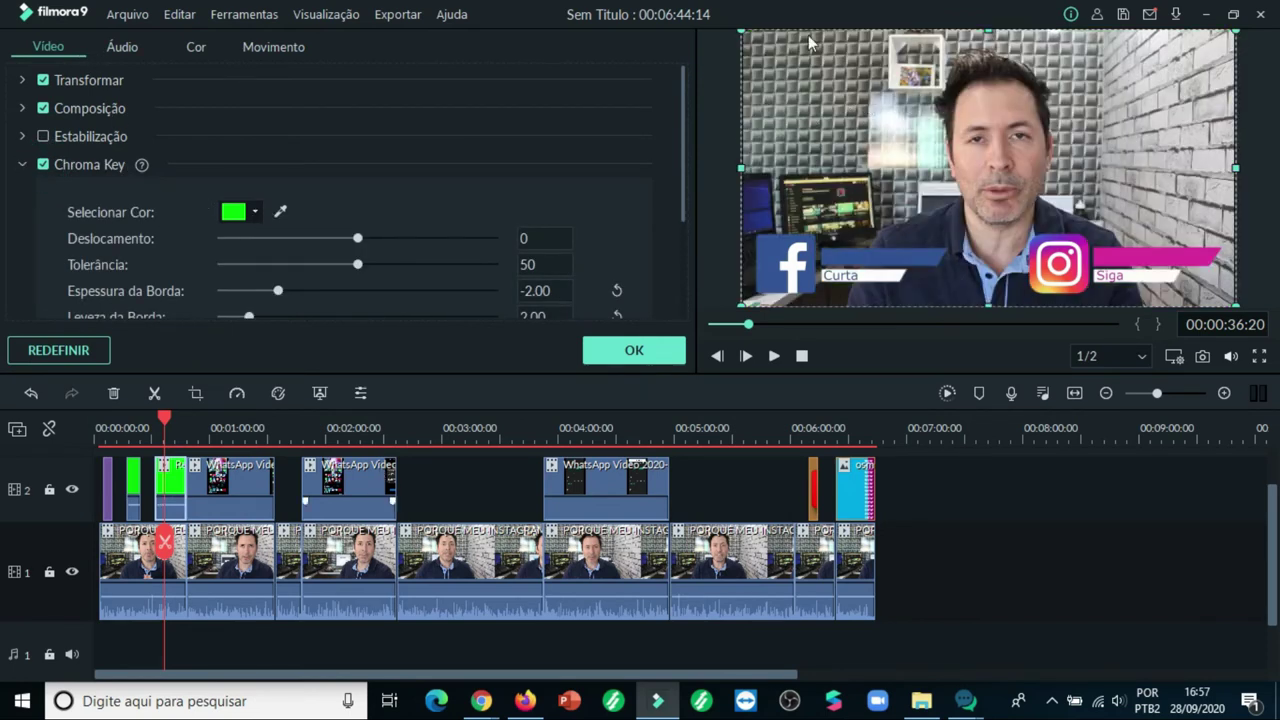
left_click(610, 352)
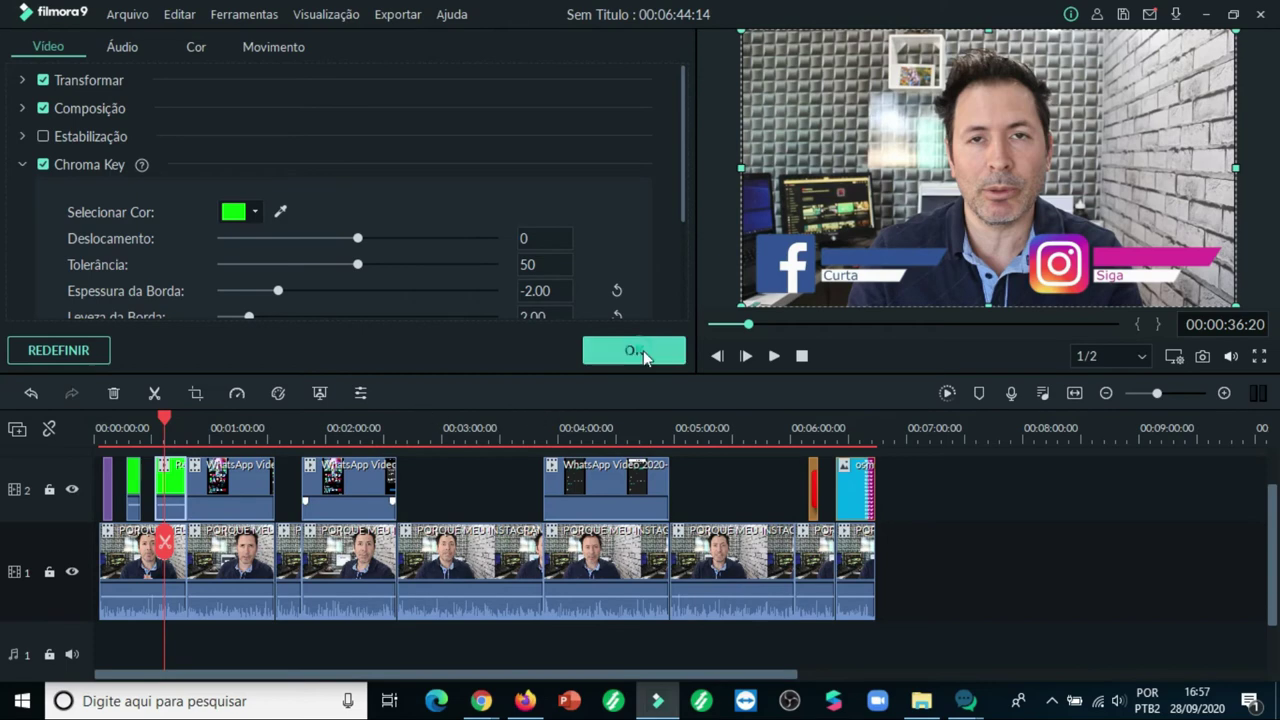
Step: Add two Default Title clips above the social media clip, one on video track 3 and one on track 4
left_click(148, 50)
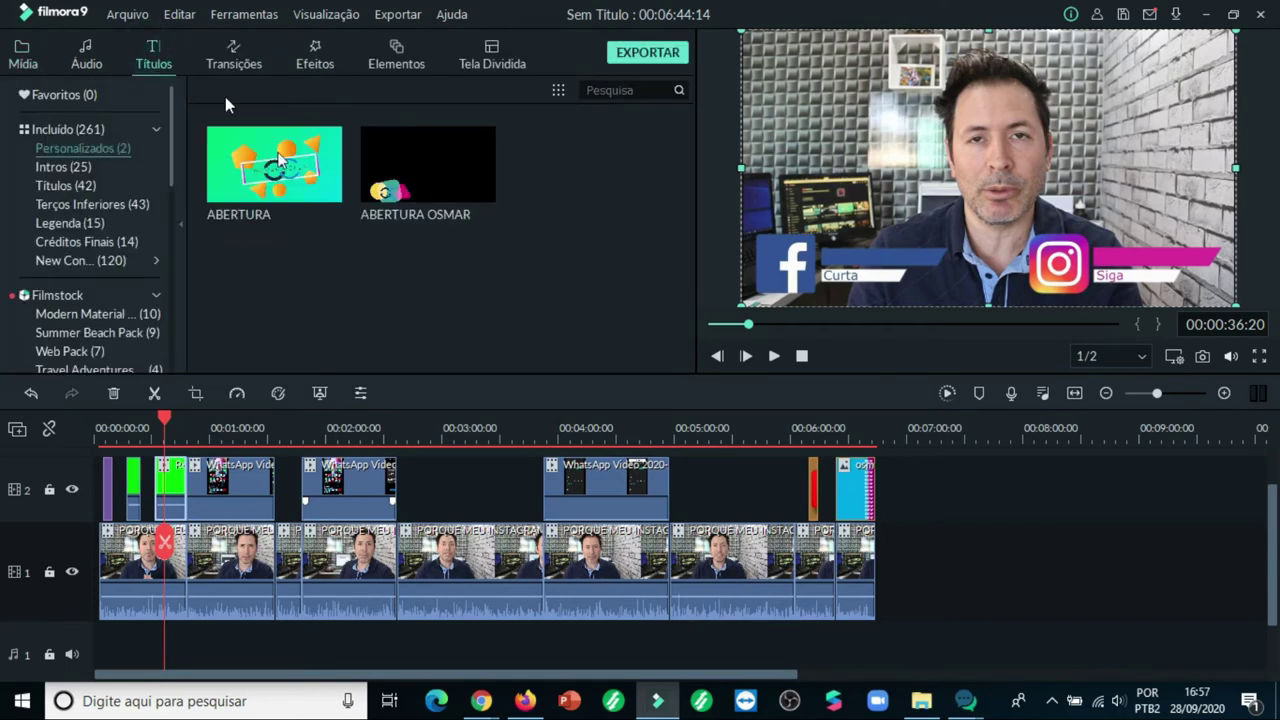
left_click(67, 129)
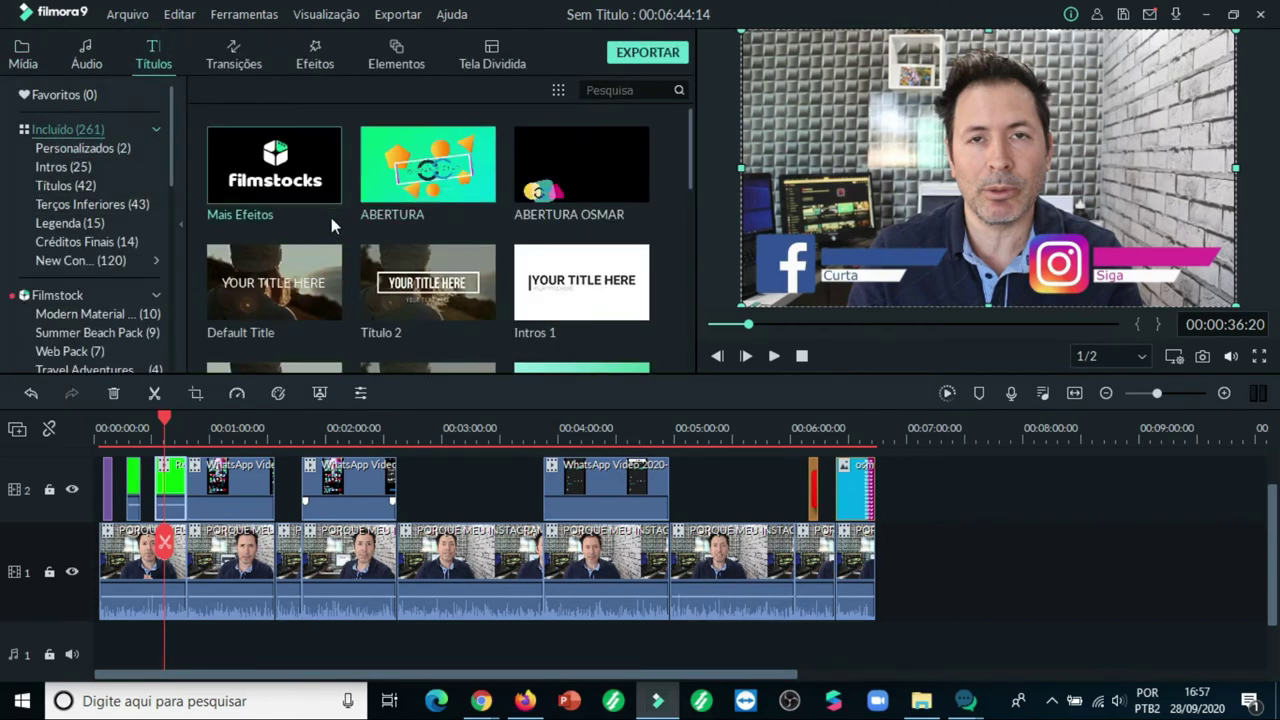
left_click(326, 258)
mouse_move(238, 380)
left_mouse_down()
mouse_move(166, 440)
mouse_move(170, 468)
mouse_move(165, 447)
mouse_move(160, 458)
mouse_move(258, 461)
left_mouse_up()
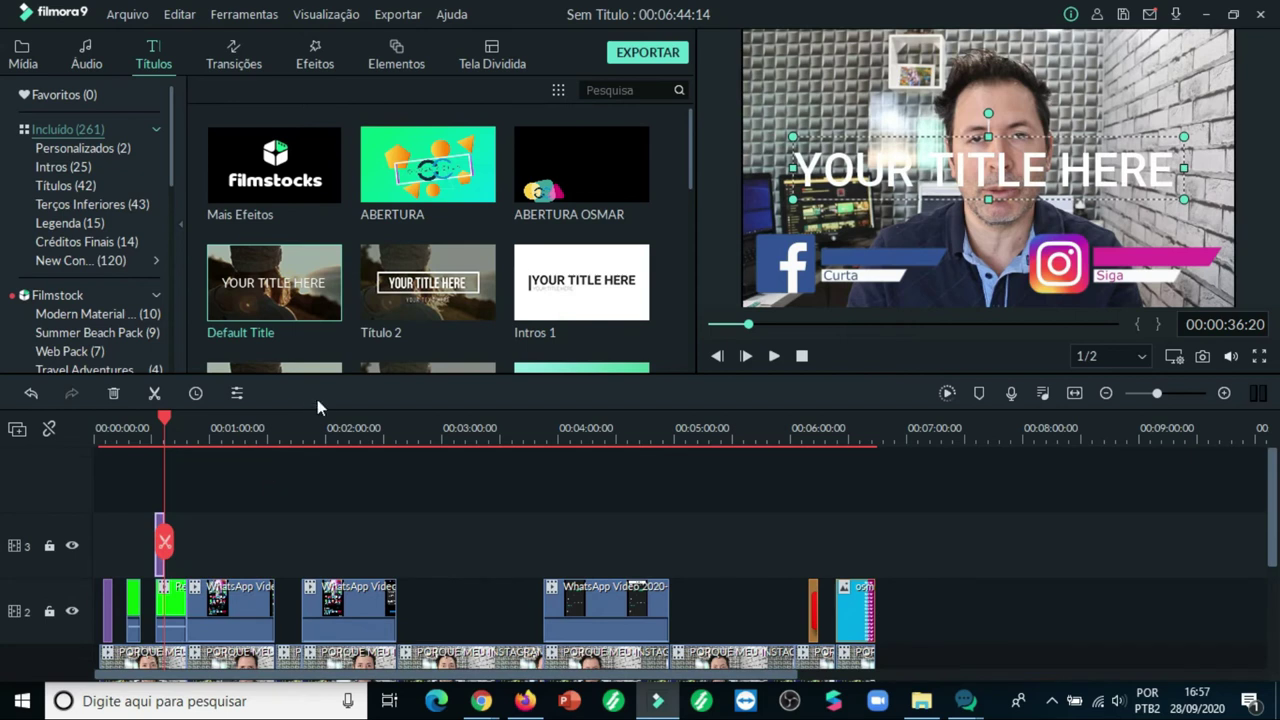
left_click(191, 516)
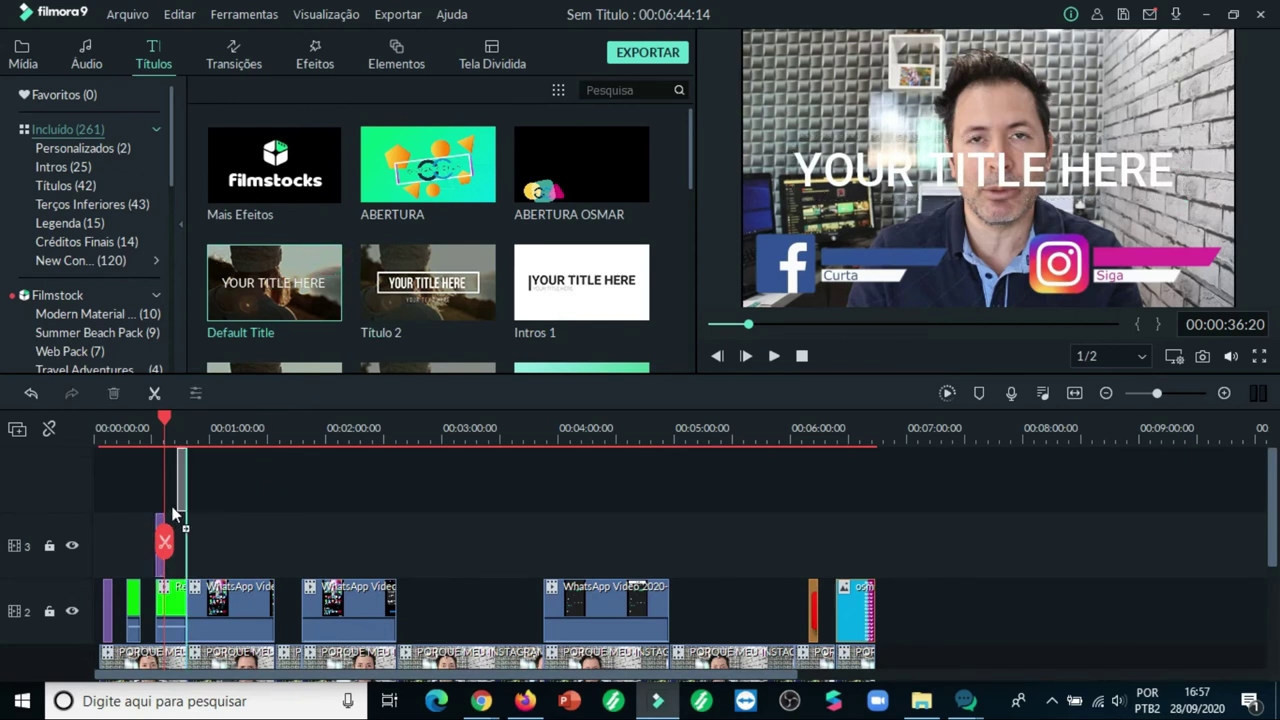
left_click_drag(164, 506, 175, 575)
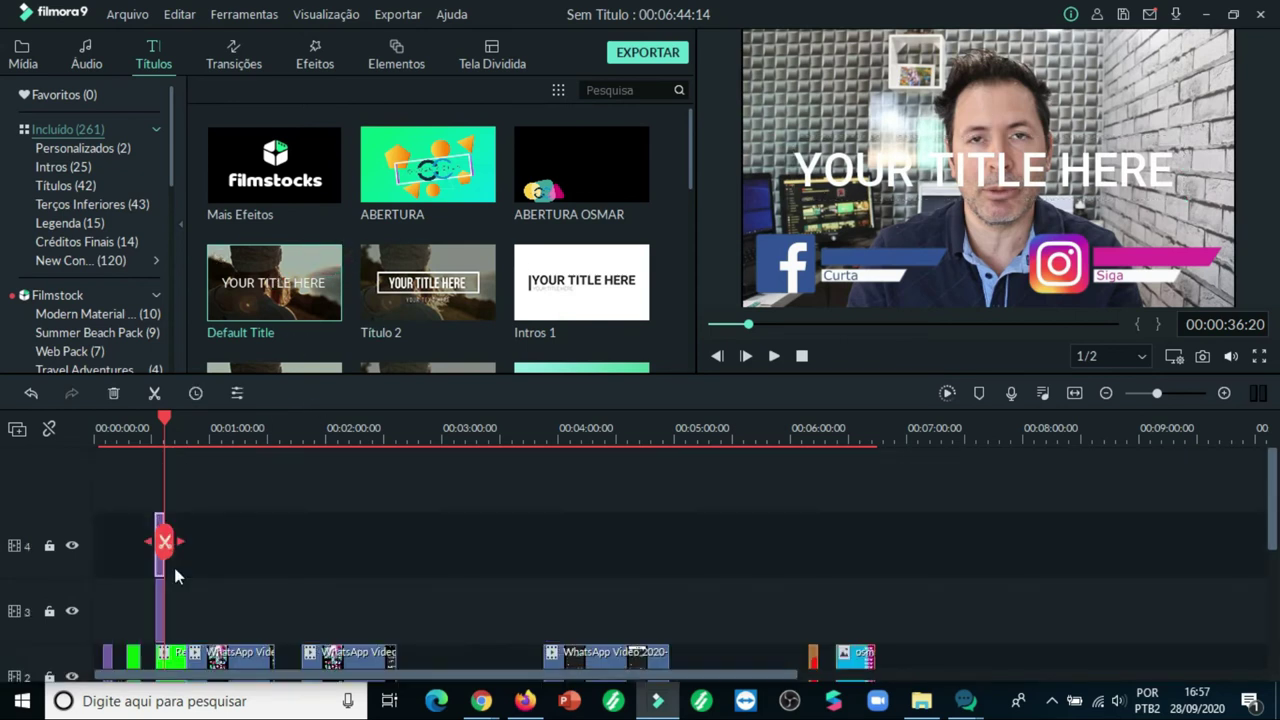
Step: Extend both Default Title clips to end together with the social media clip below them
left_click(164, 600)
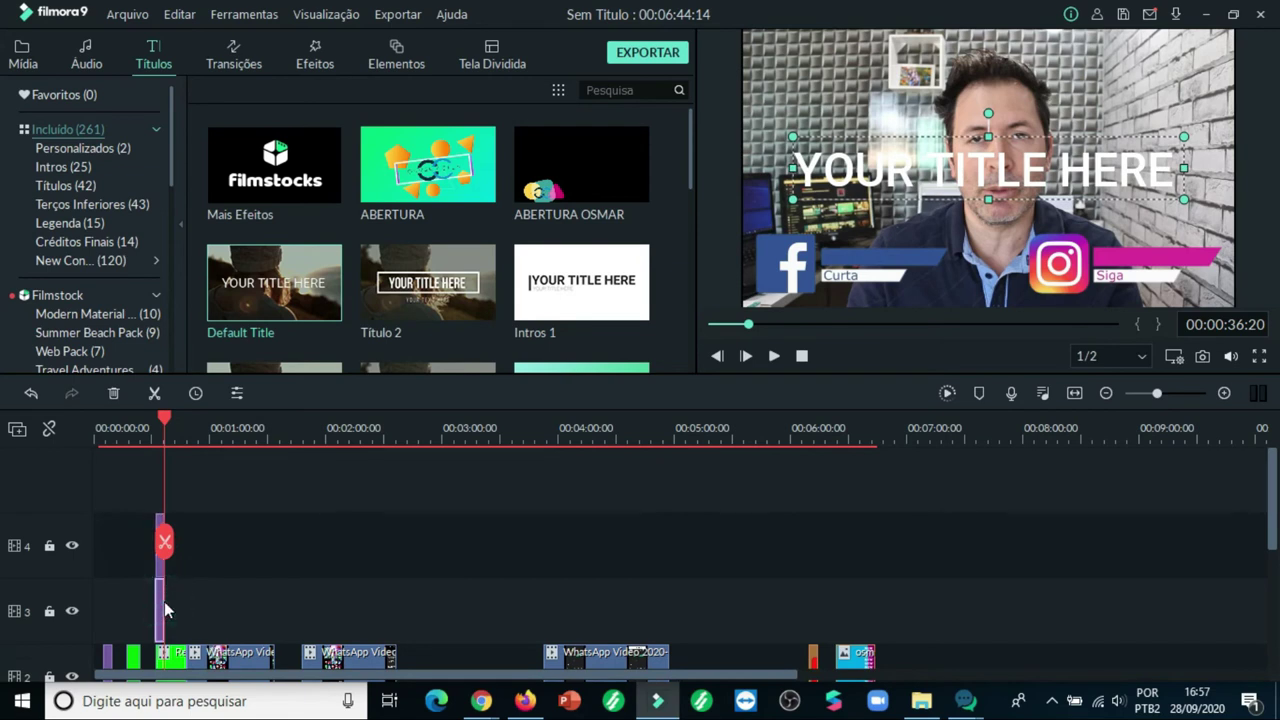
left_click_drag(167, 604, 187, 601)
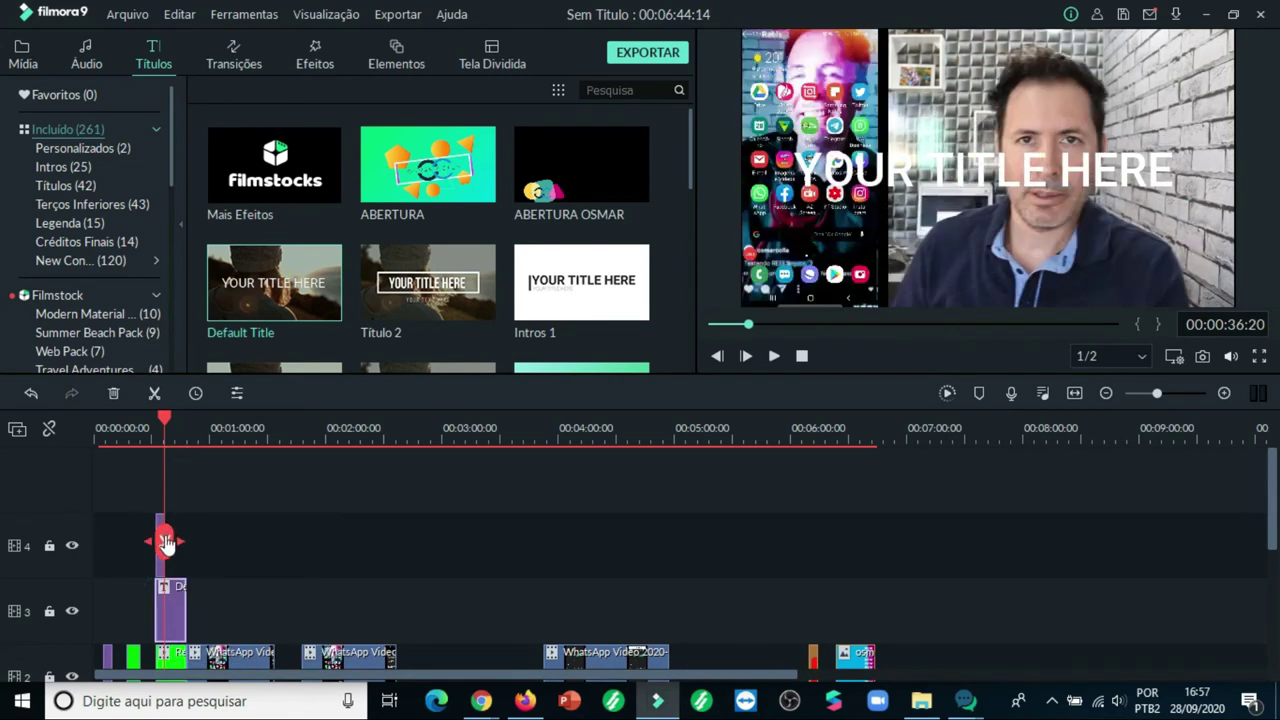
left_click_drag(163, 535, 178, 500)
left_click_drag(163, 545, 230, 562)
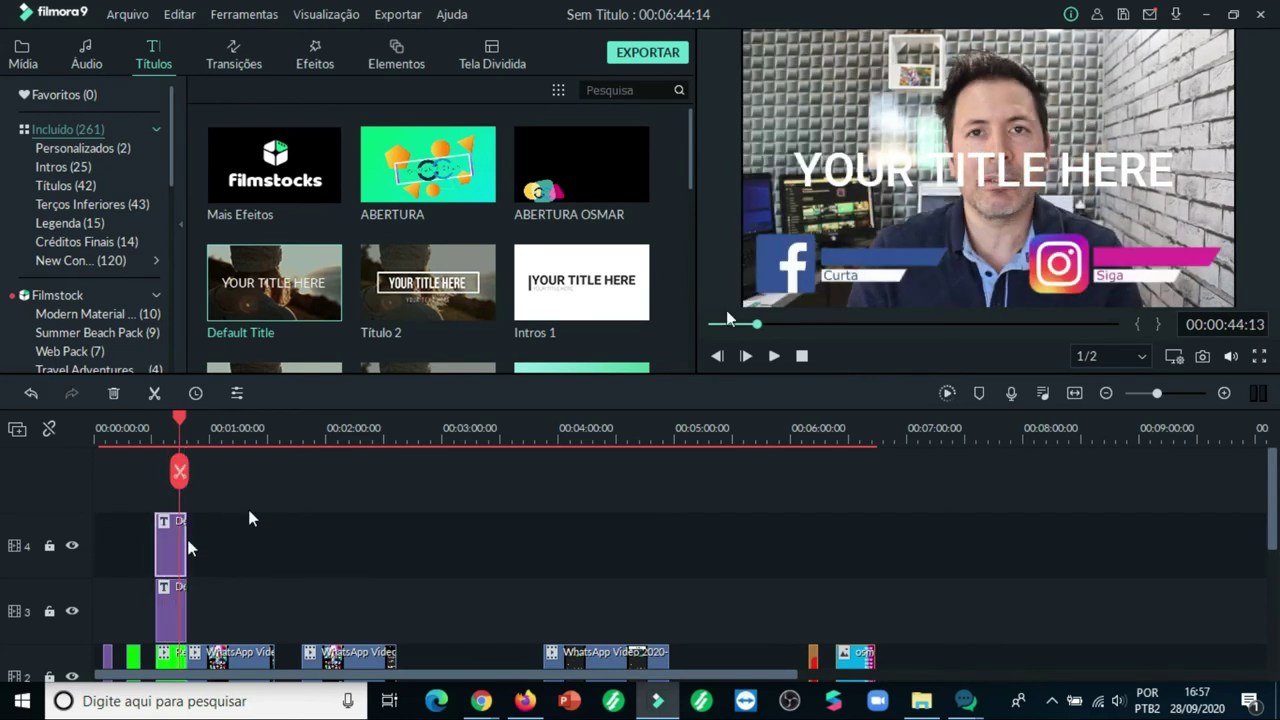
Step: Replace the text of the title on video track 4 with the channel owner's full name
double_click(997, 175)
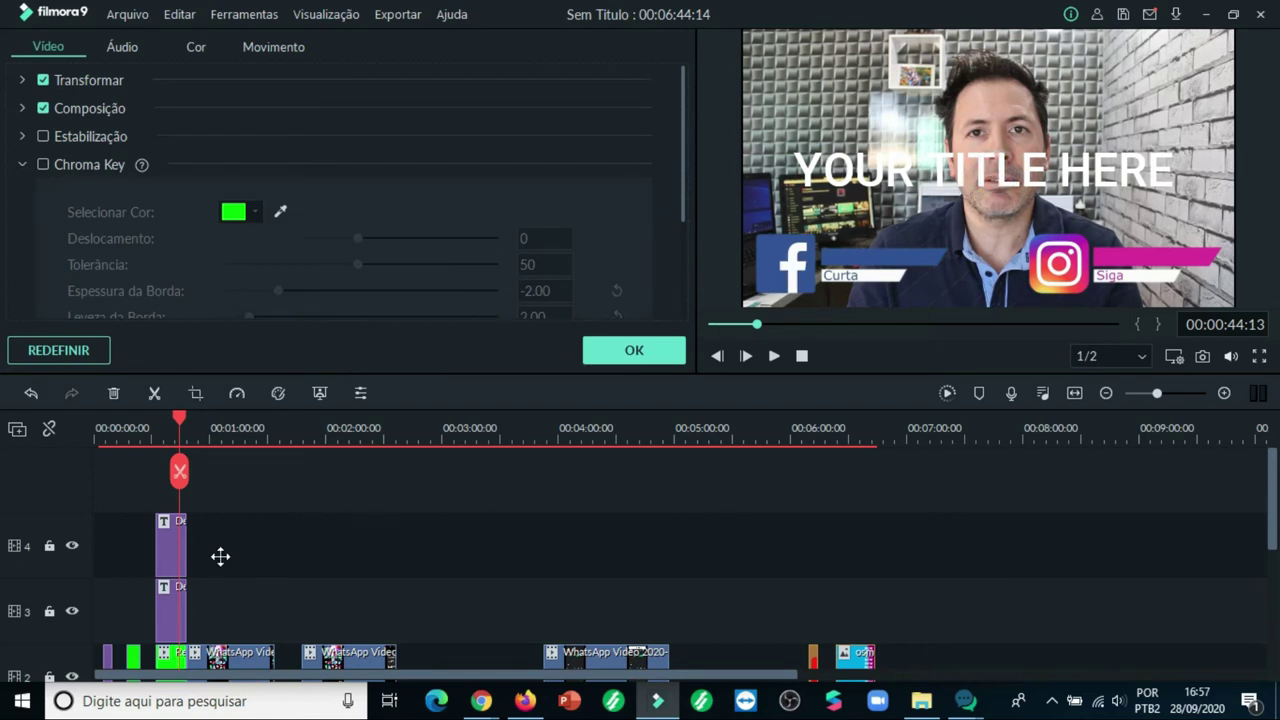
double_click(175, 540)
left_click_drag(188, 480, 176, 480)
left_click(438, 171)
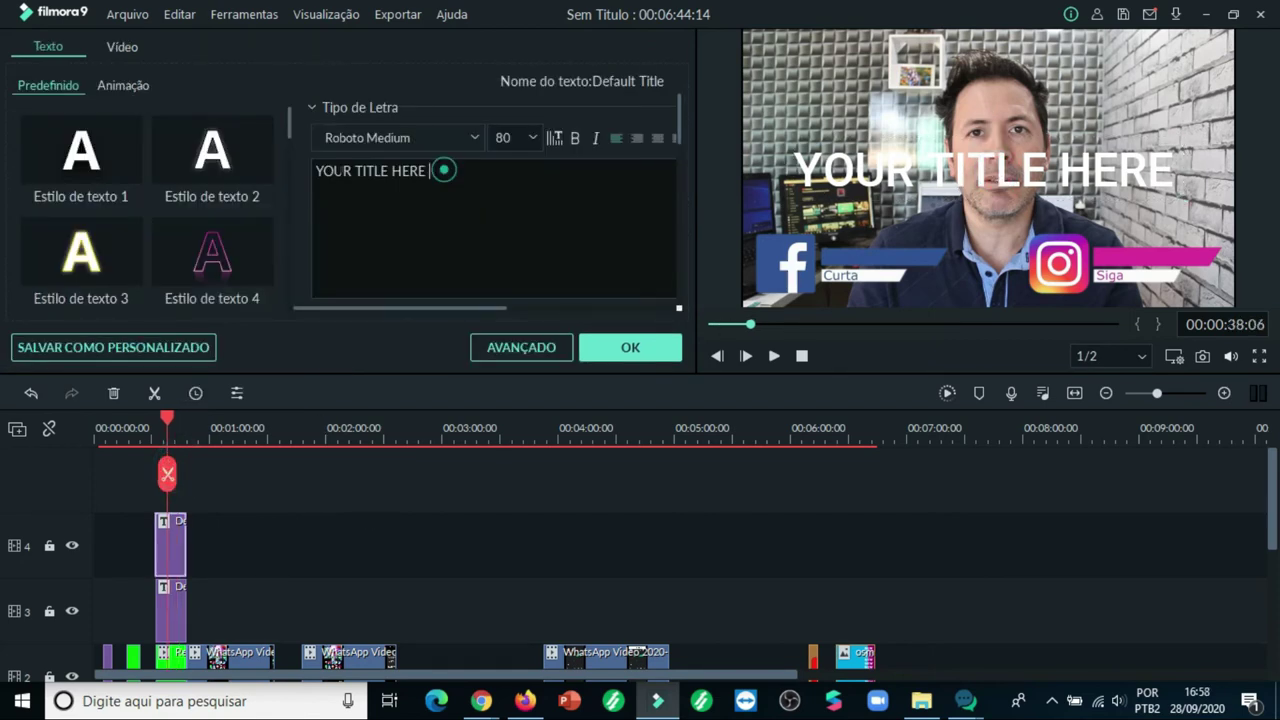
left_click_drag(438, 171, 288, 165)
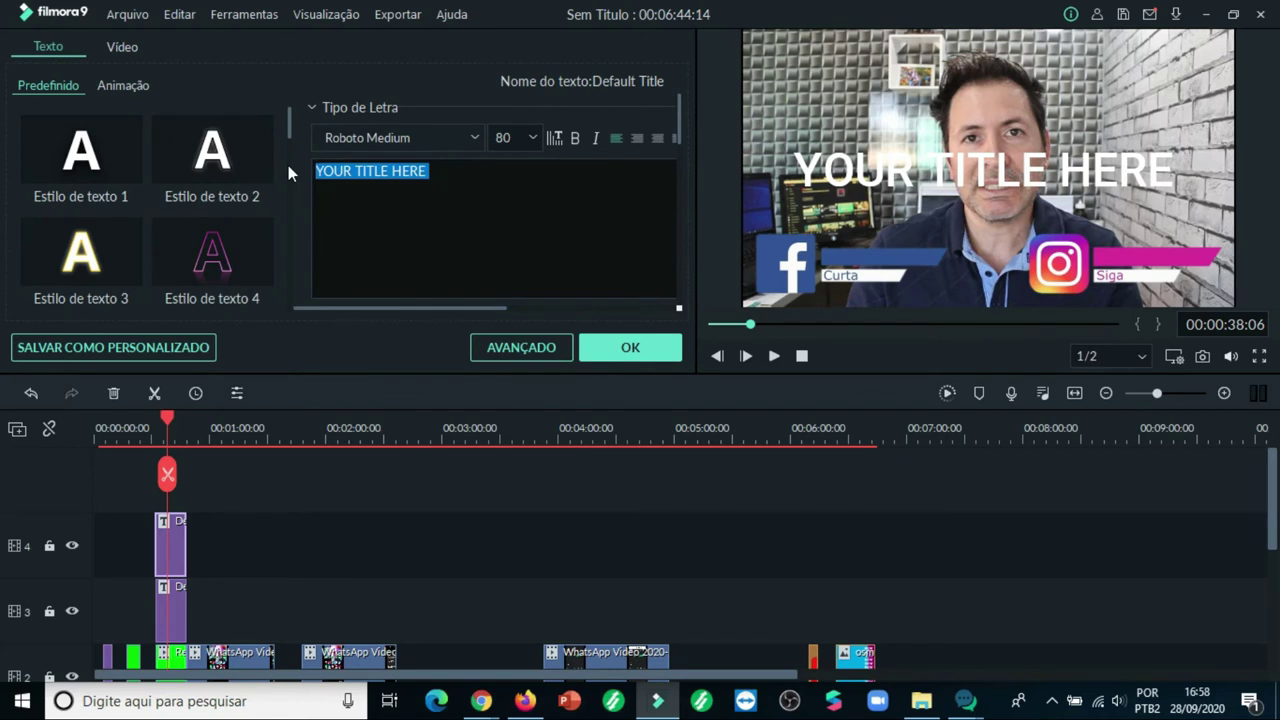
type("Osmar ")
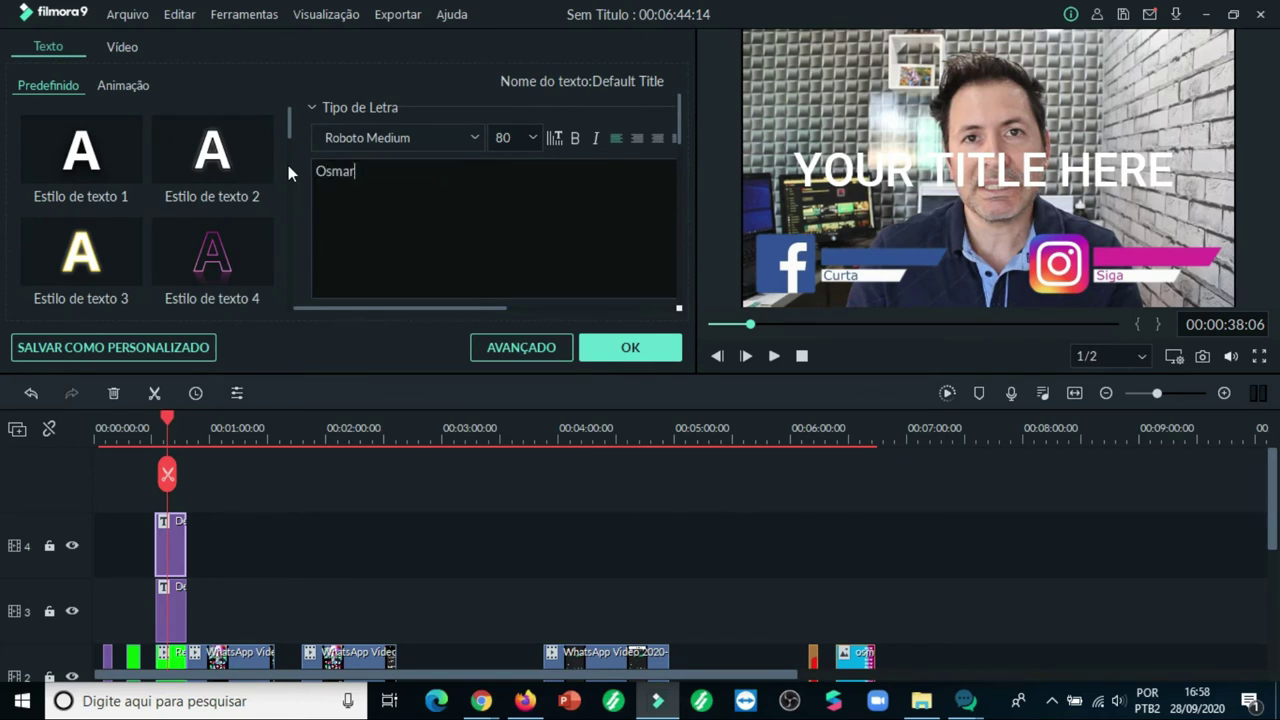
type("Colla")
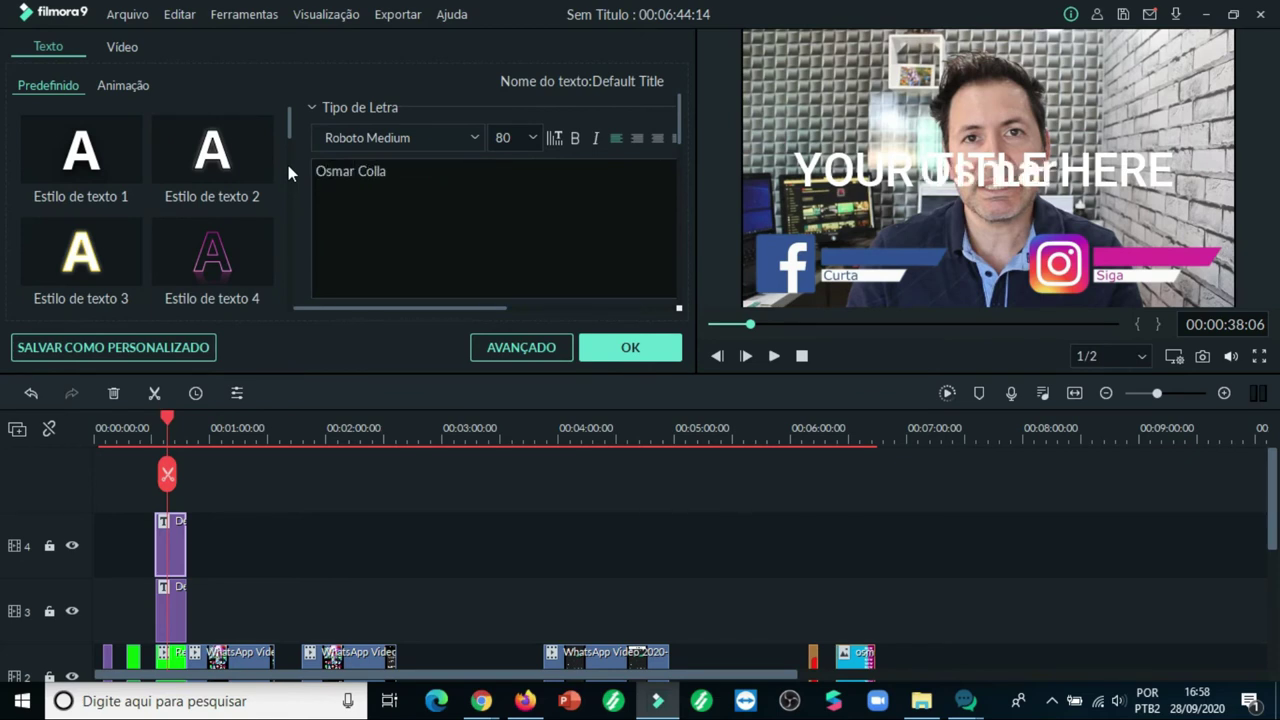
Step: Shrink the owner's name title and position it on the blue Facebook bar
left_click_drag(1031, 172, 966, 240)
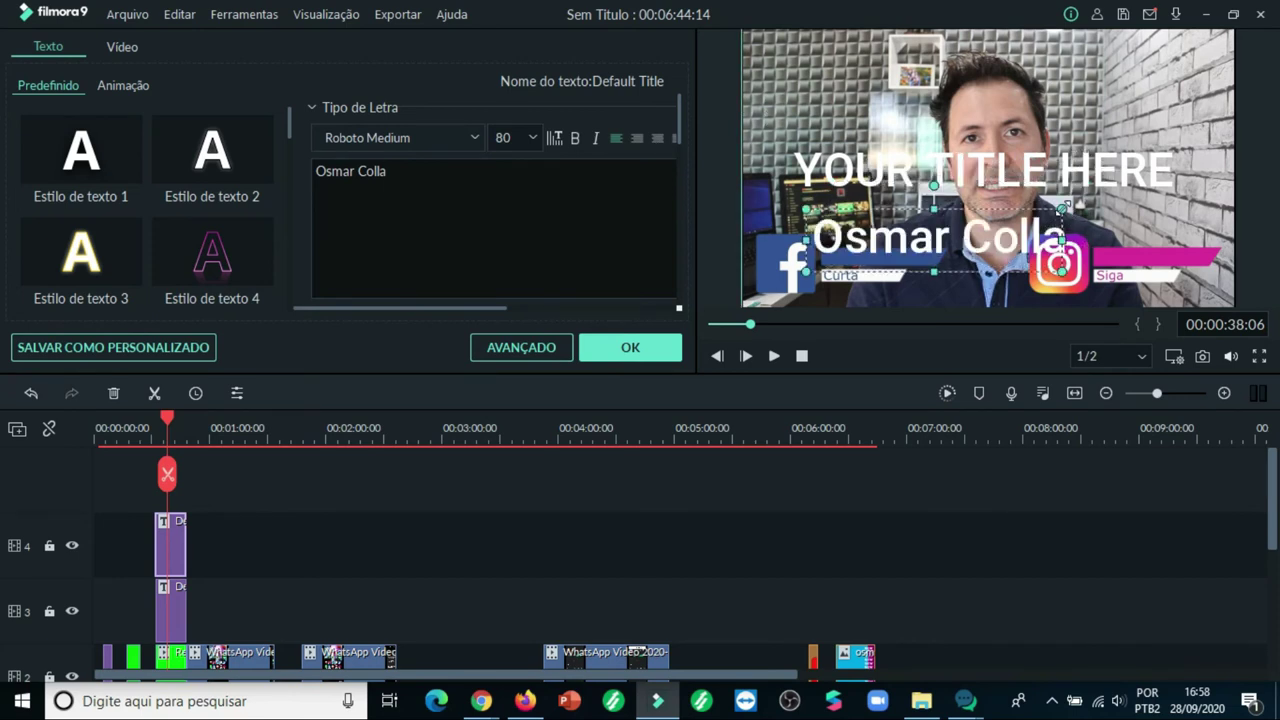
left_click_drag(1054, 228, 1048, 234)
left_click_drag(904, 247, 902, 260)
left_click(1017, 218)
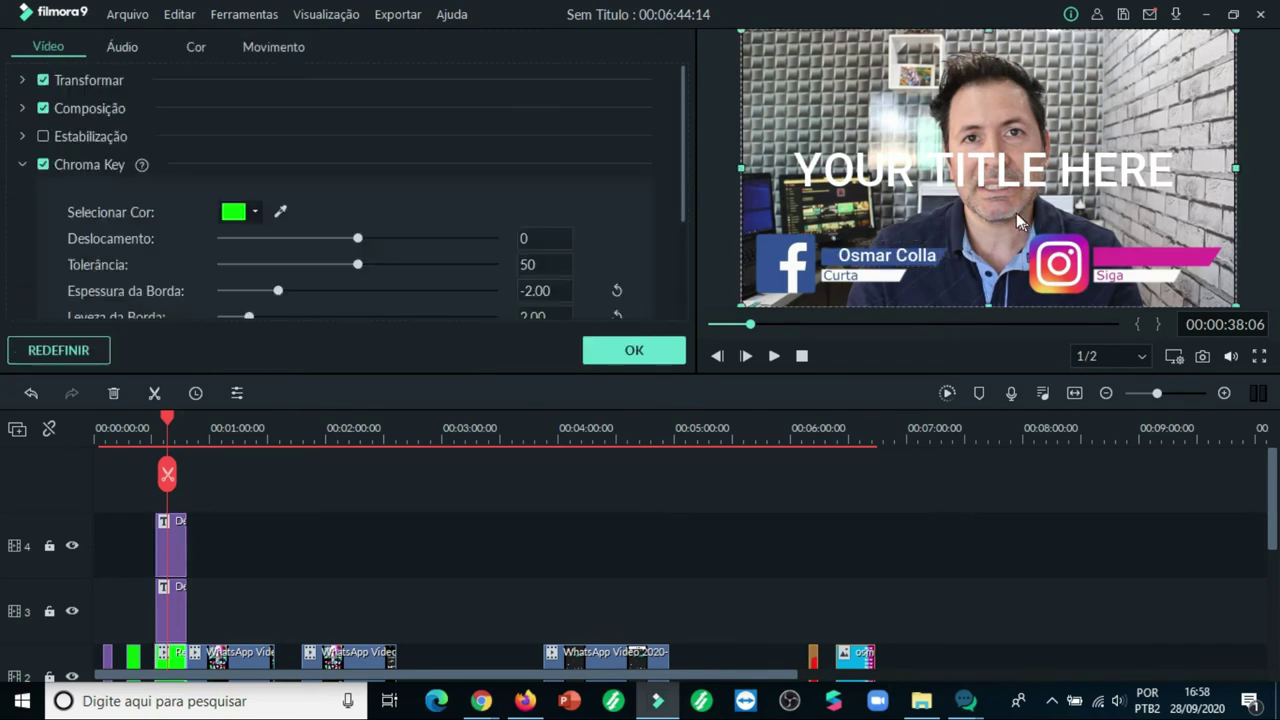
Step: Change the title on video track 3 to the owner's Instagram username and shrink it to fit the pink Instagram bar
left_click(1006, 168)
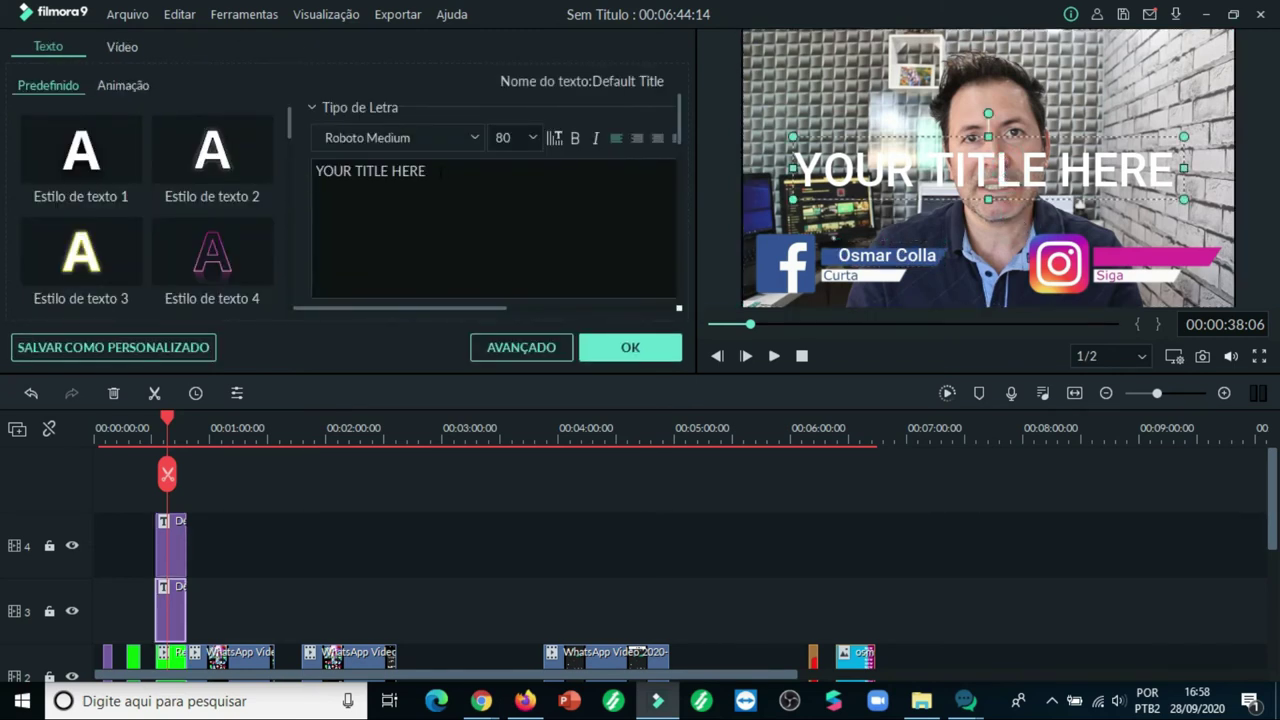
left_click_drag(441, 172, 289, 170)
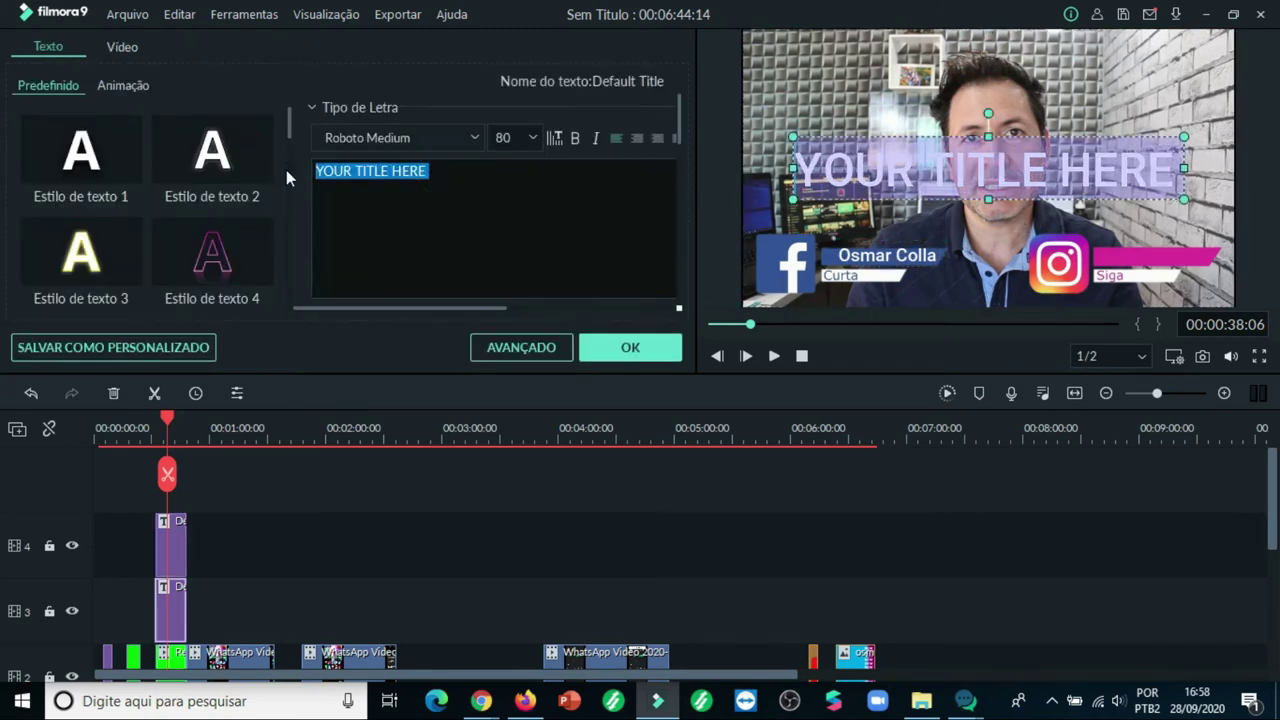
type("osamr")
key("BackSpace")
key("BackSpace")
key("BackSpace")
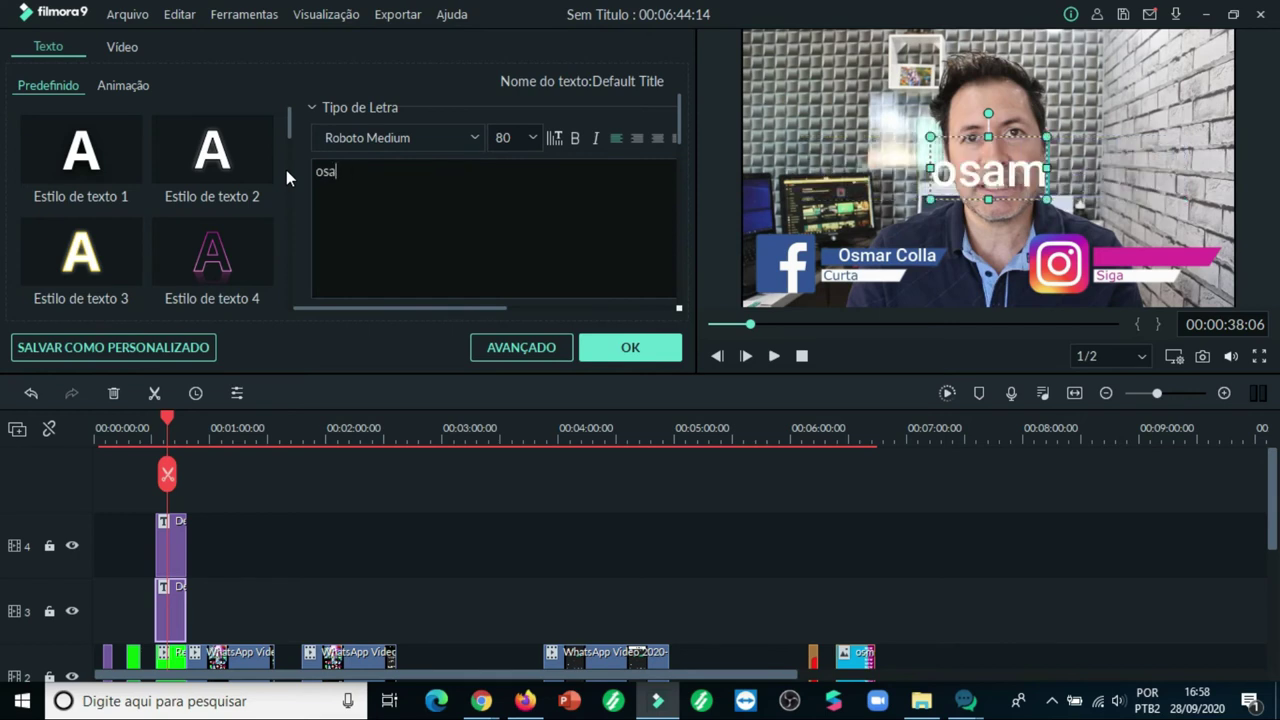
type("marcolla")
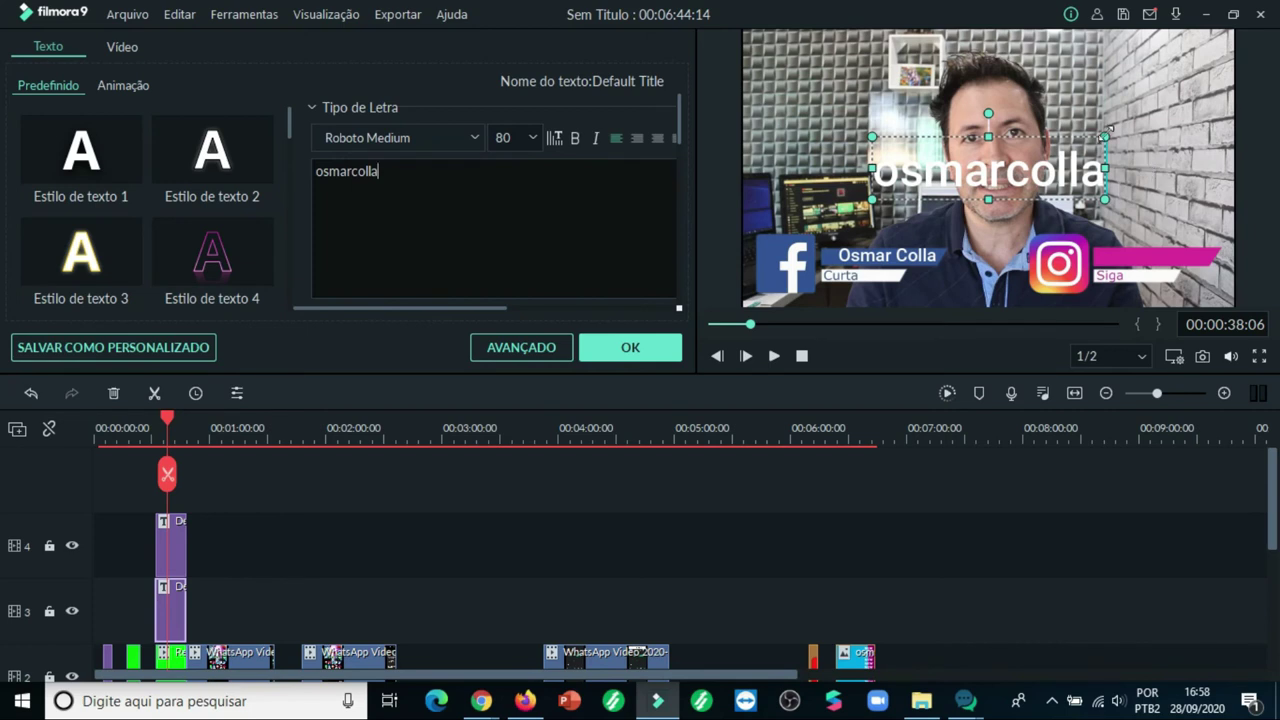
left_click_drag(1108, 130, 987, 195)
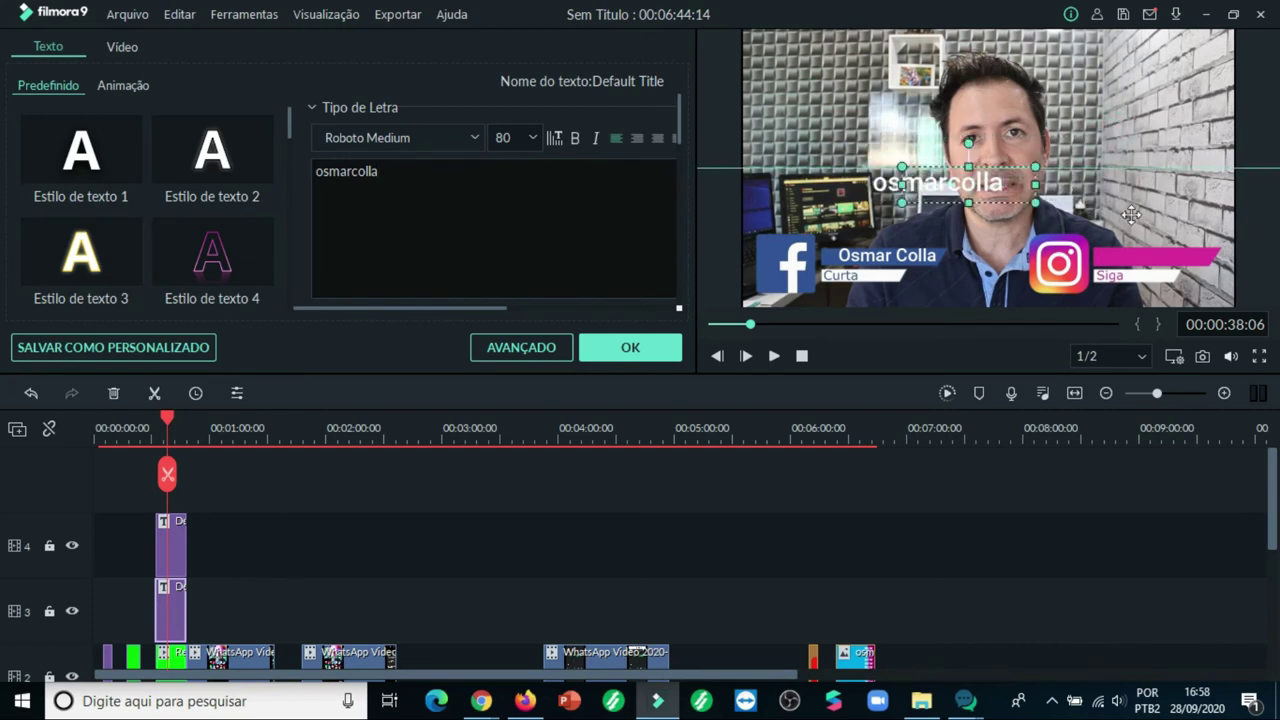
mouse_move(1185, 247)
left_mouse_down()
mouse_move(1182, 261)
mouse_move(1174, 247)
mouse_move(1218, 238)
mouse_move(1200, 236)
left_mouse_up()
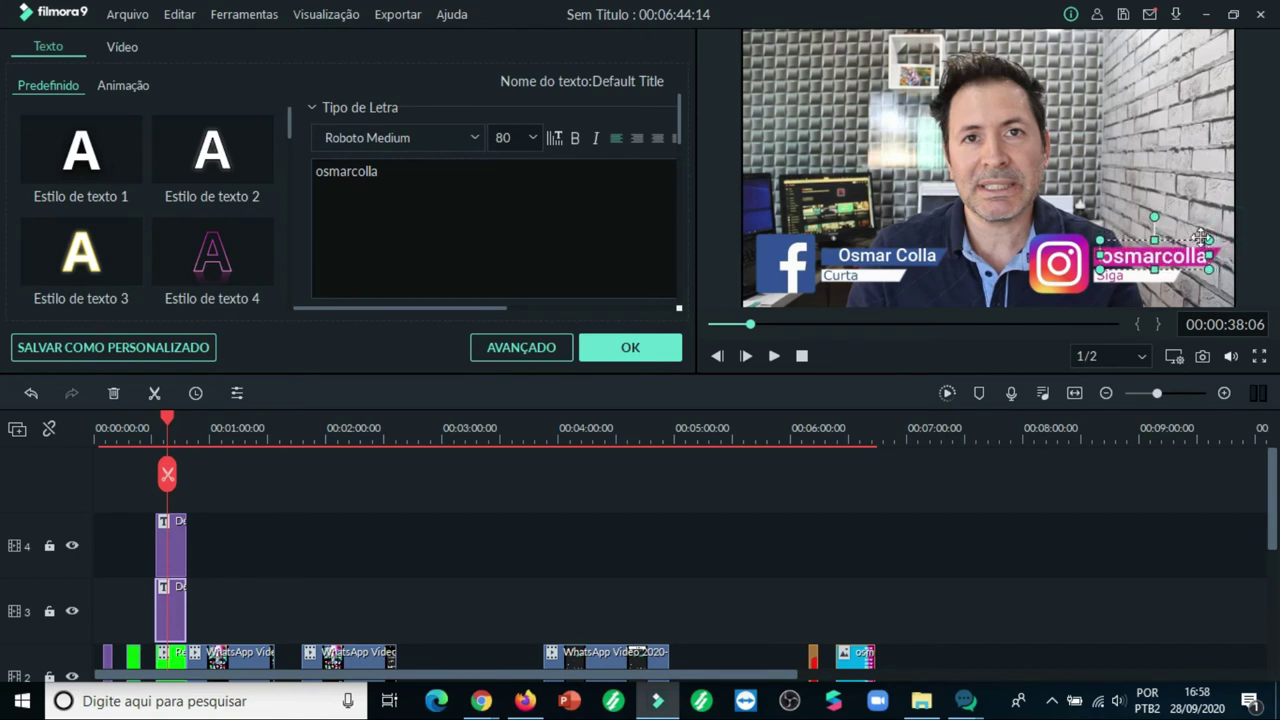
Step: Confirm the title edits and play back the section with the Facebook and Instagram name bars from 00:00:30:00
left_click(657, 352)
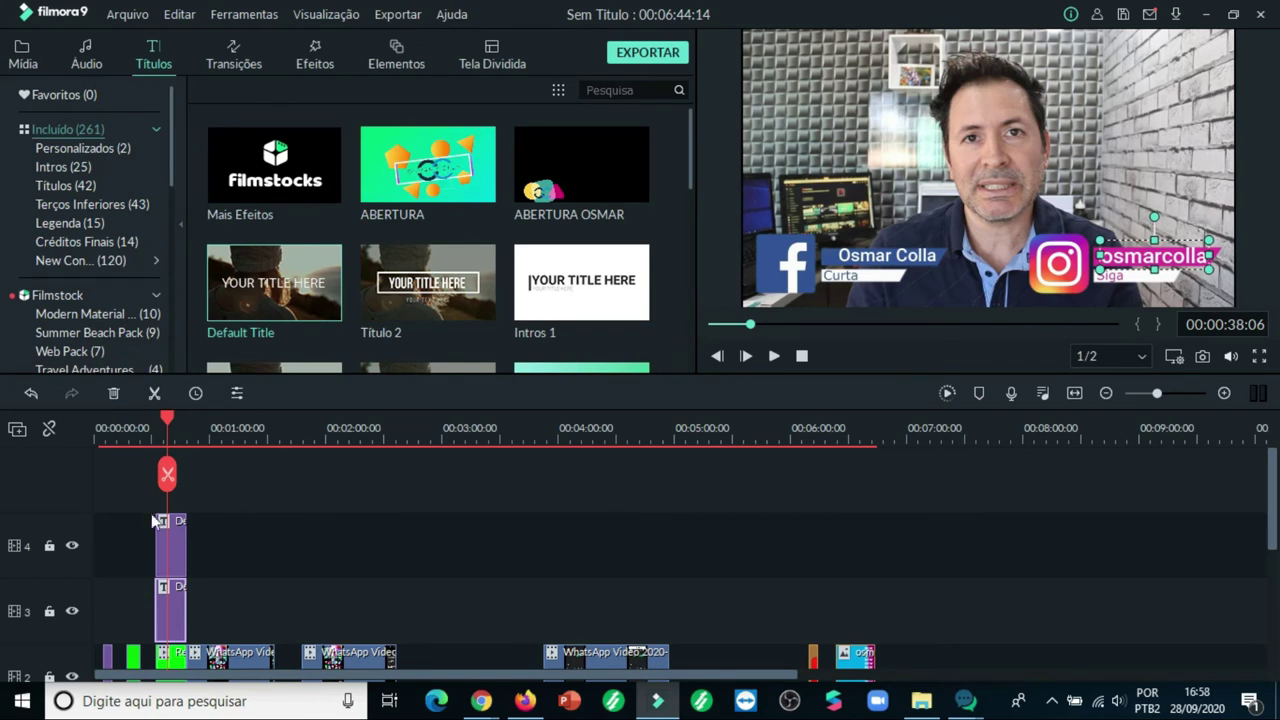
left_click_drag(167, 476, 155, 482)
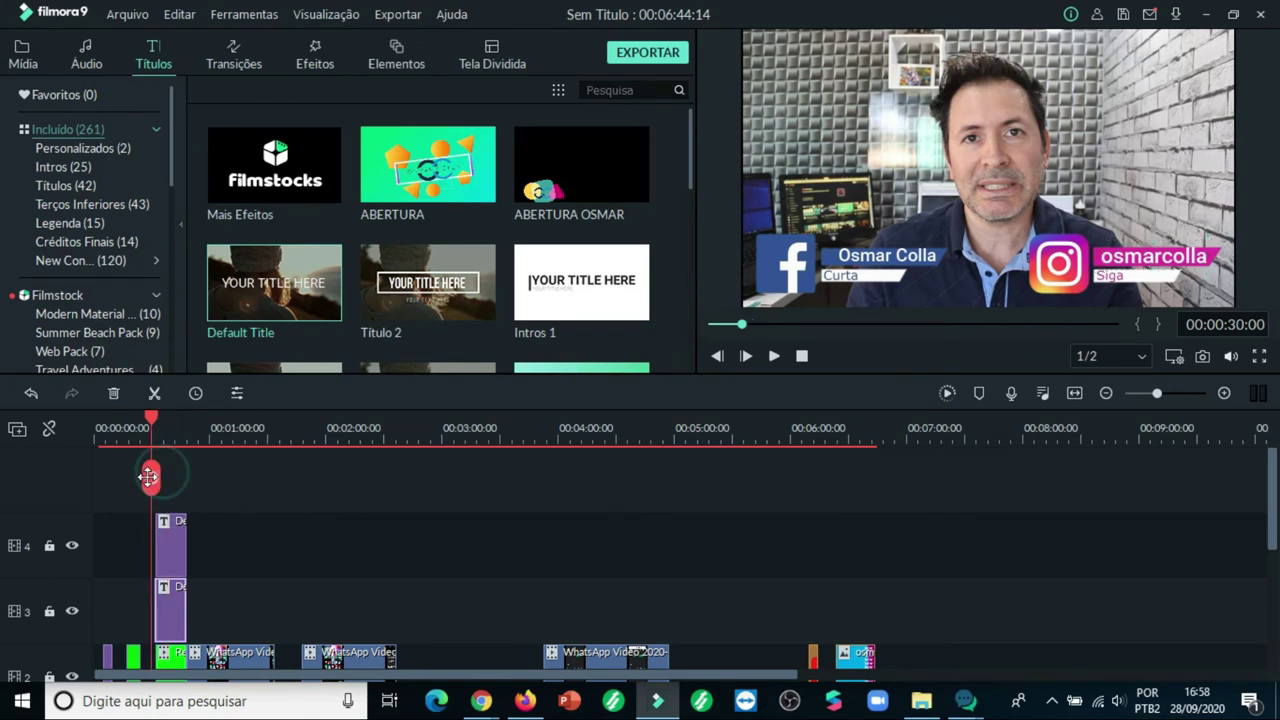
left_click(773, 355)
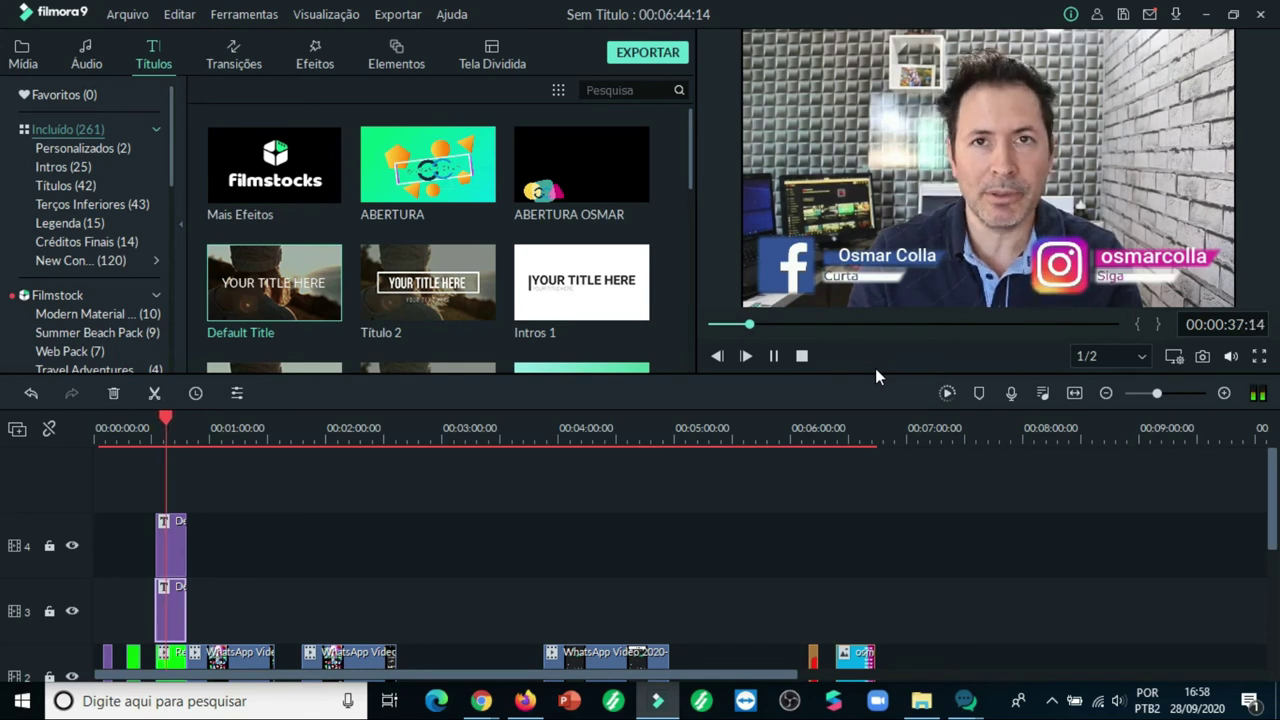
scroll(830, 532, "down", 2)
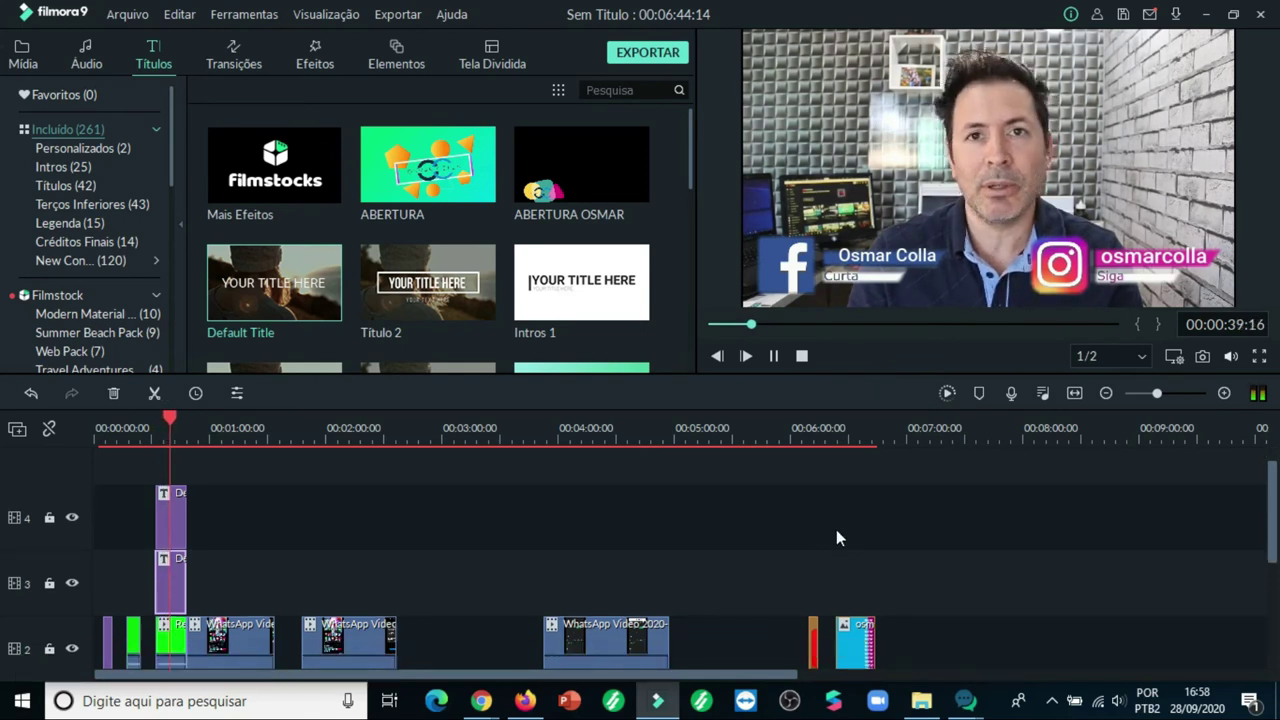
scroll(918, 517, "down", 2)
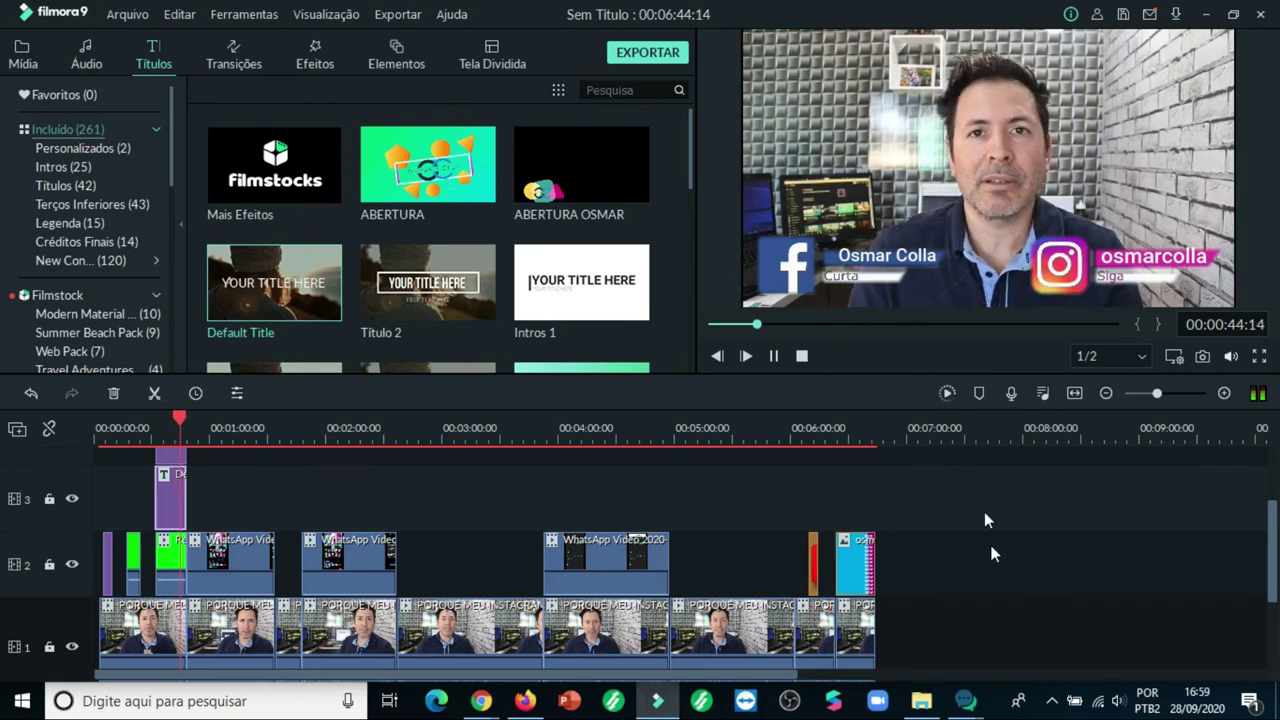
scroll(990, 545, "down", 2)
scroll(987, 548, "up", 1)
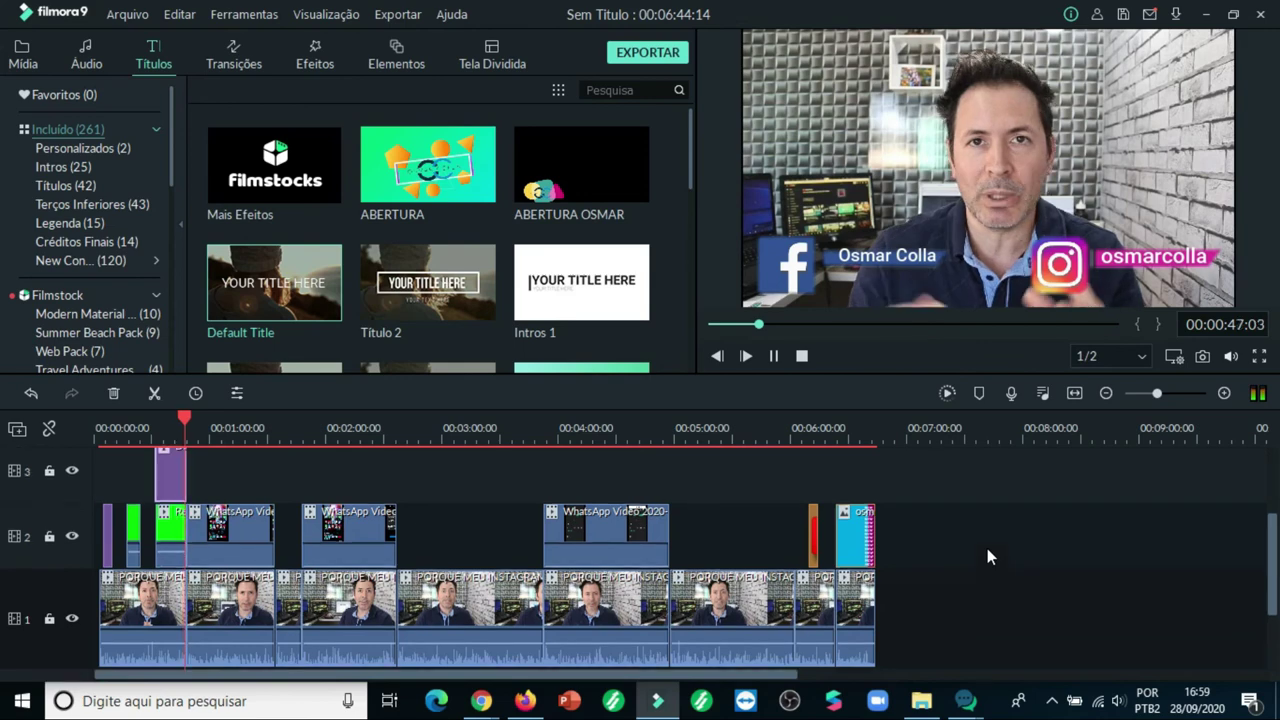
left_click(774, 357)
left_click(775, 358)
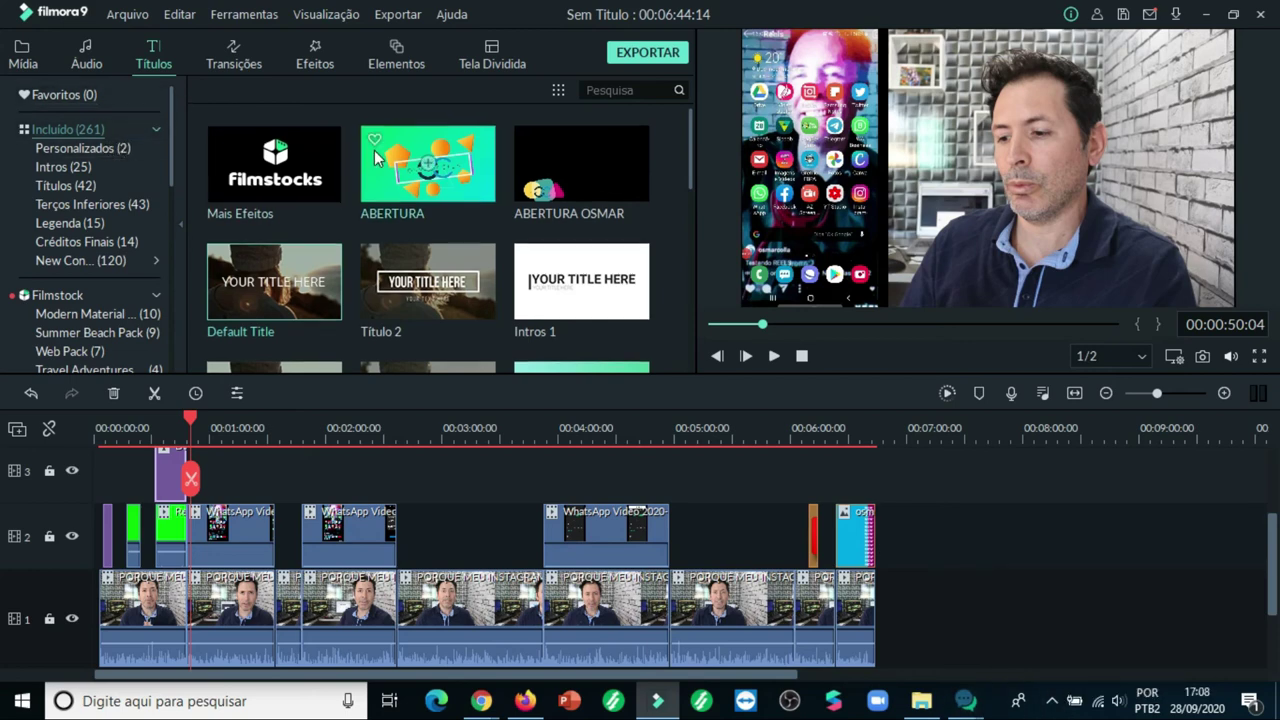
scroll(375, 156, "down", 3)
scroll(394, 170, "up", 3)
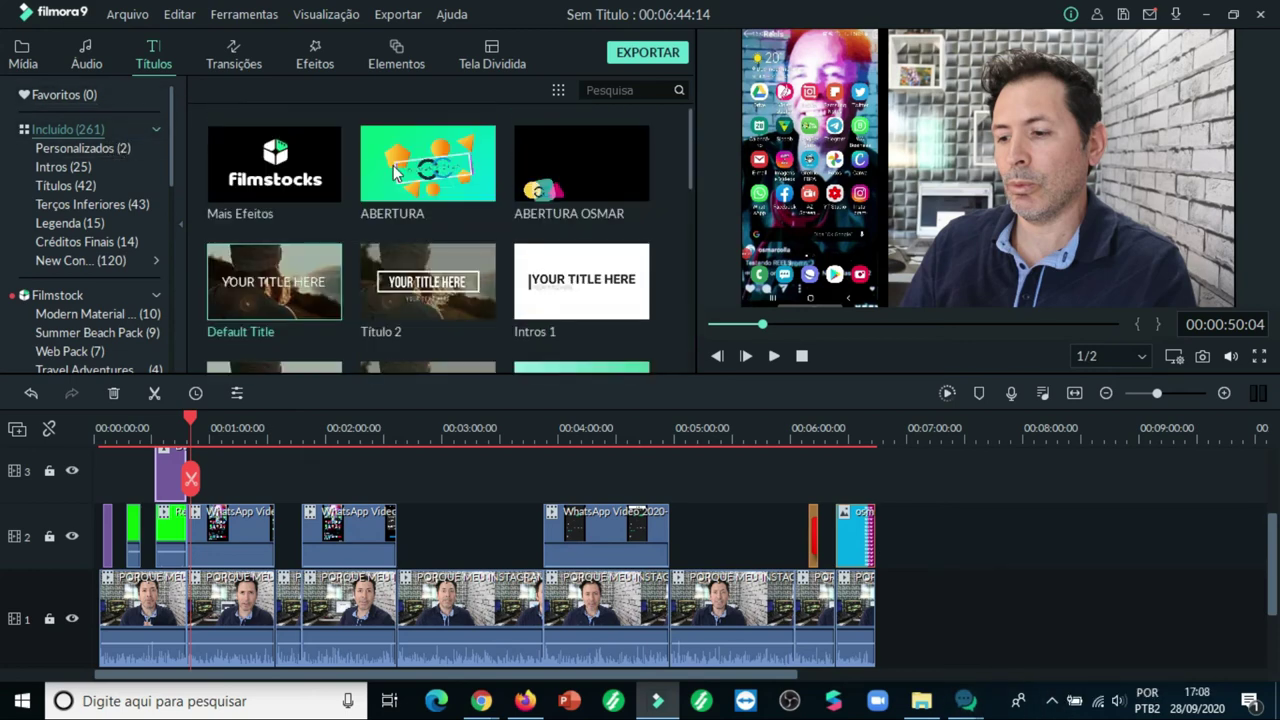
left_click(57, 131)
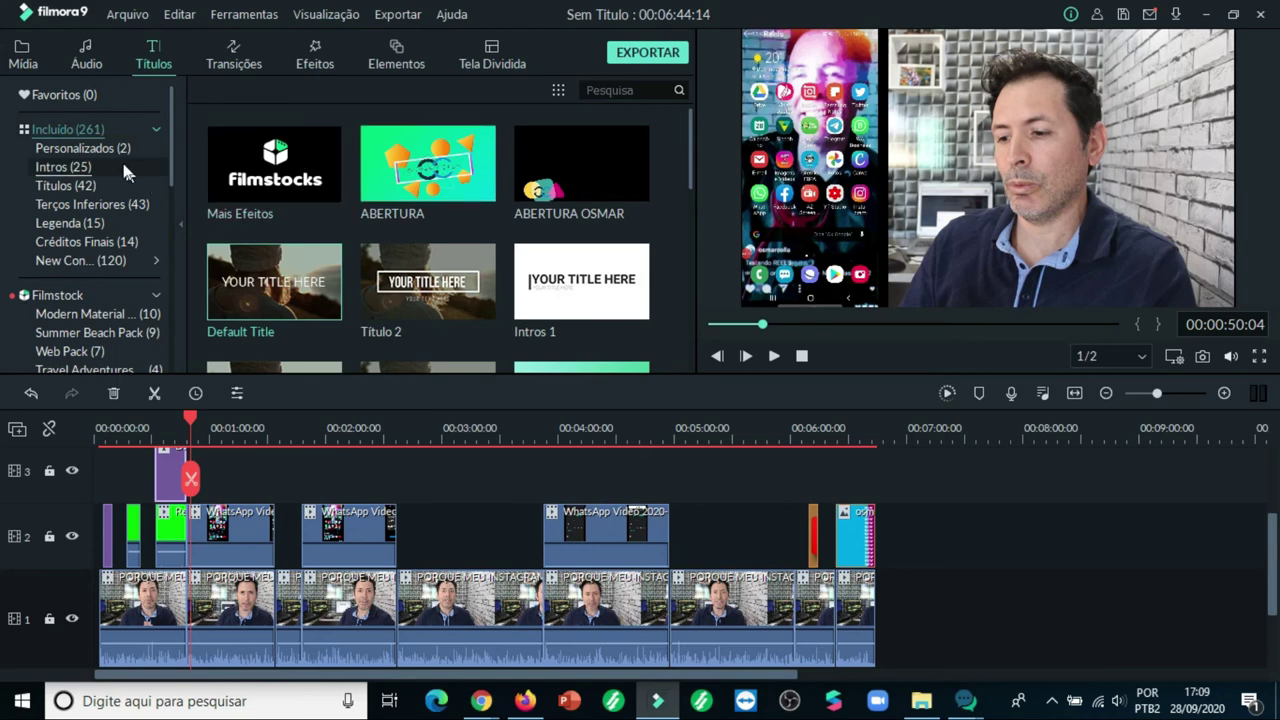
Step: Import the INSTAGRAM NÃO ATUALIZA image from the Downloads folder into the project media
left_click(23, 55)
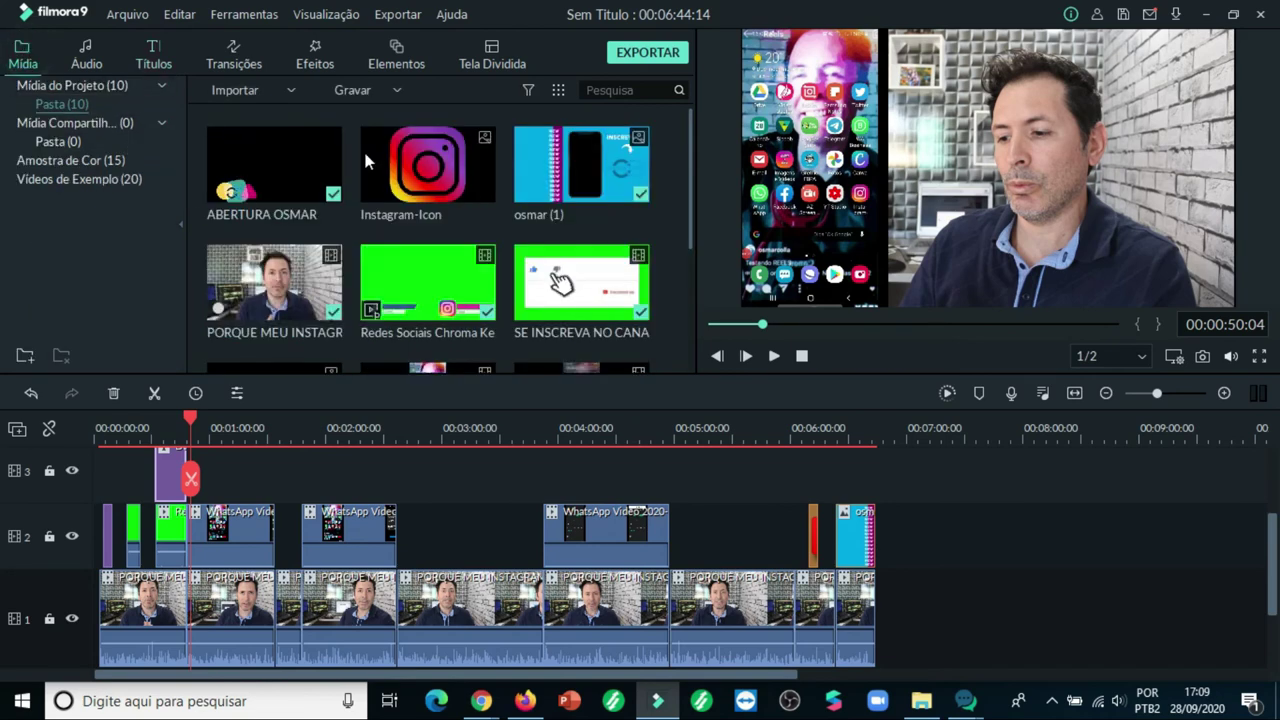
left_click(283, 97)
left_click(289, 113)
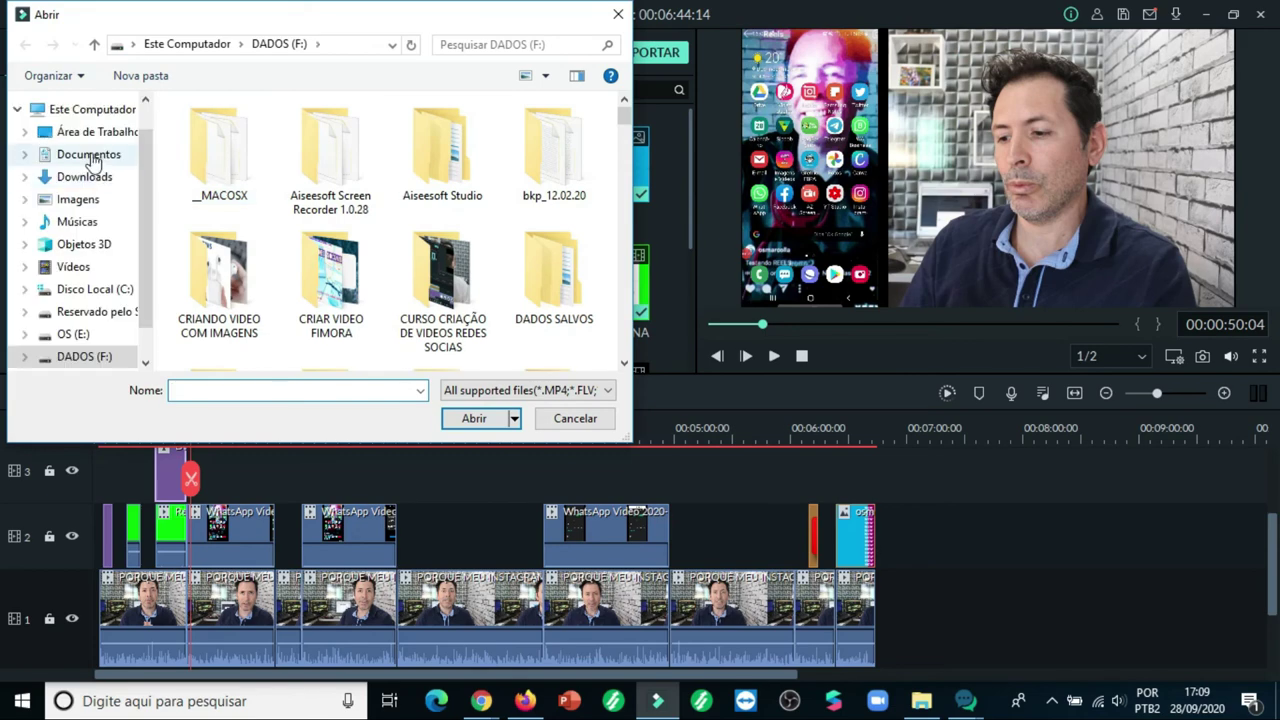
left_click(88, 154)
left_click(84, 176)
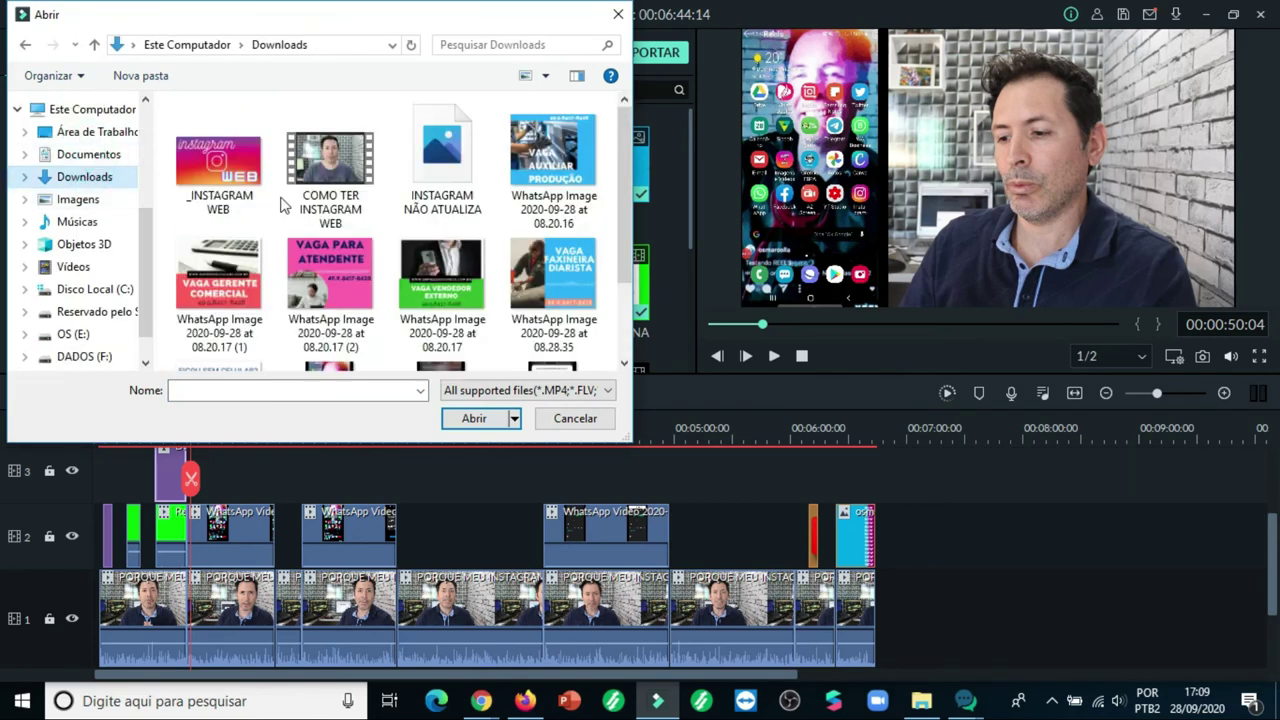
left_click(445, 188)
left_click(474, 418)
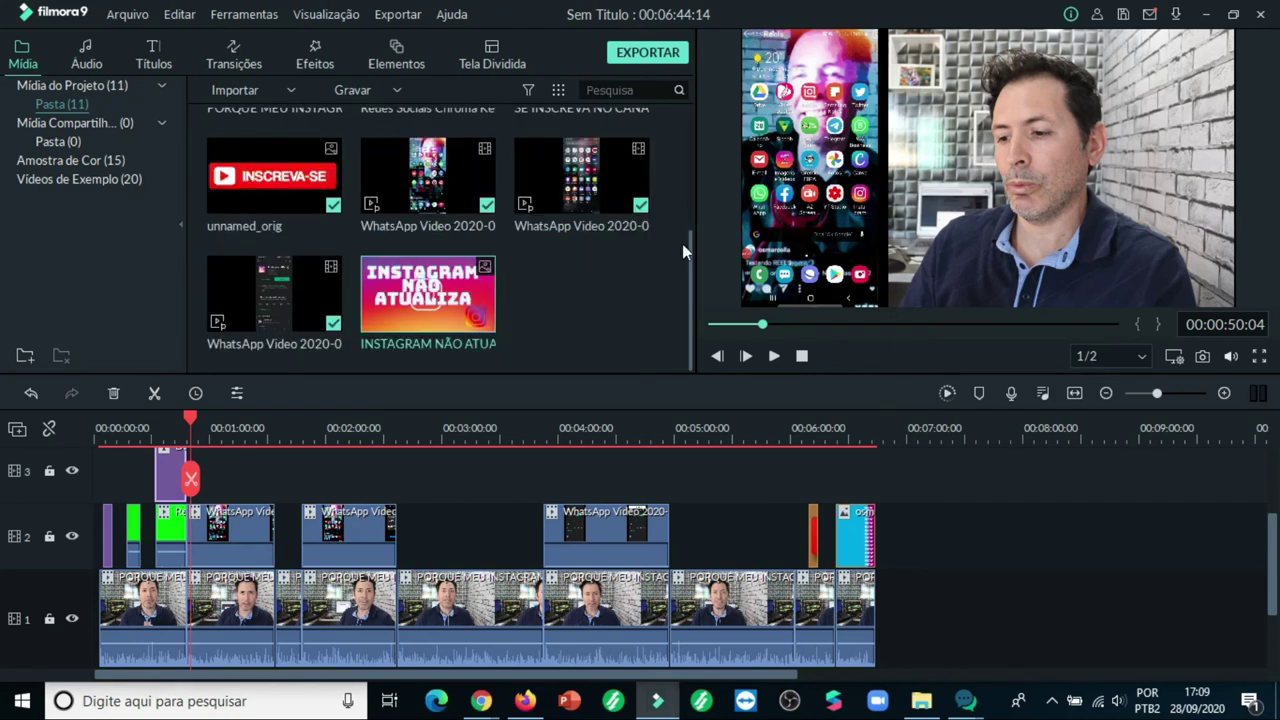
Step: Place the INSTAGRAM NÃO ATUALIZA image at the very start of video track 2 and set its duration to 00:00:03:00
left_click_drag(490, 283, 95, 537)
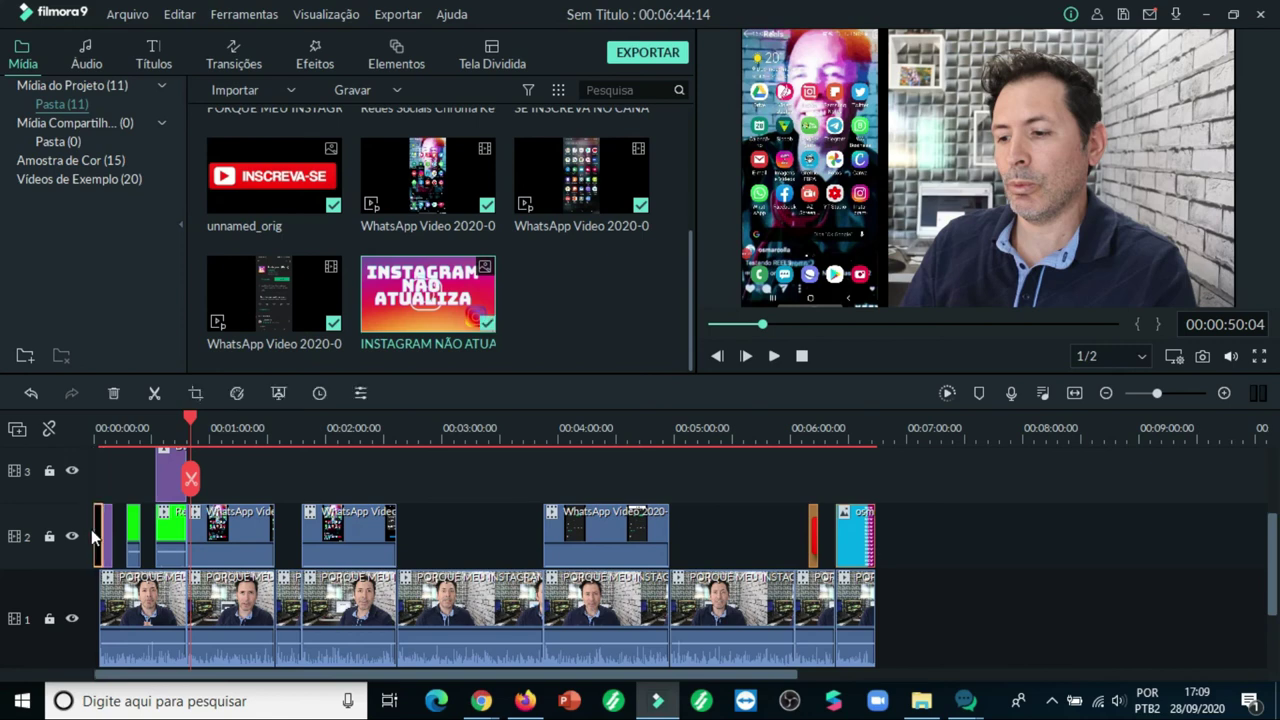
right_click(98, 534)
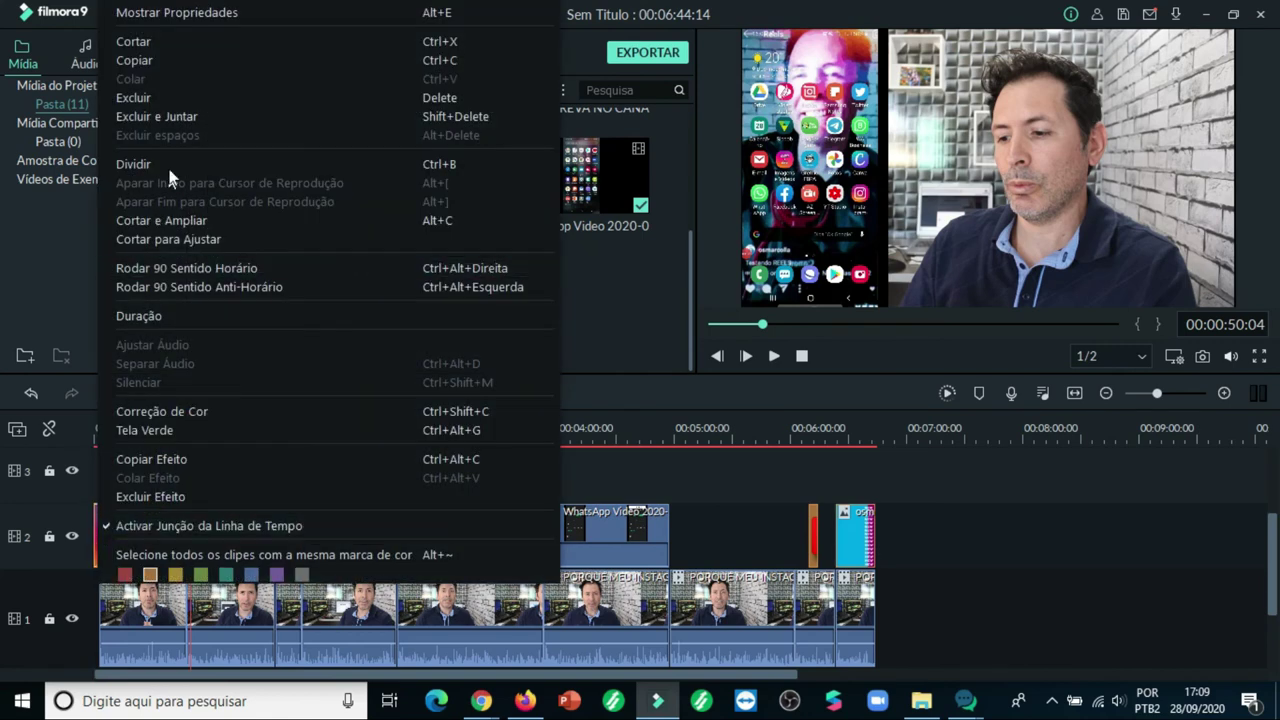
left_click(182, 316)
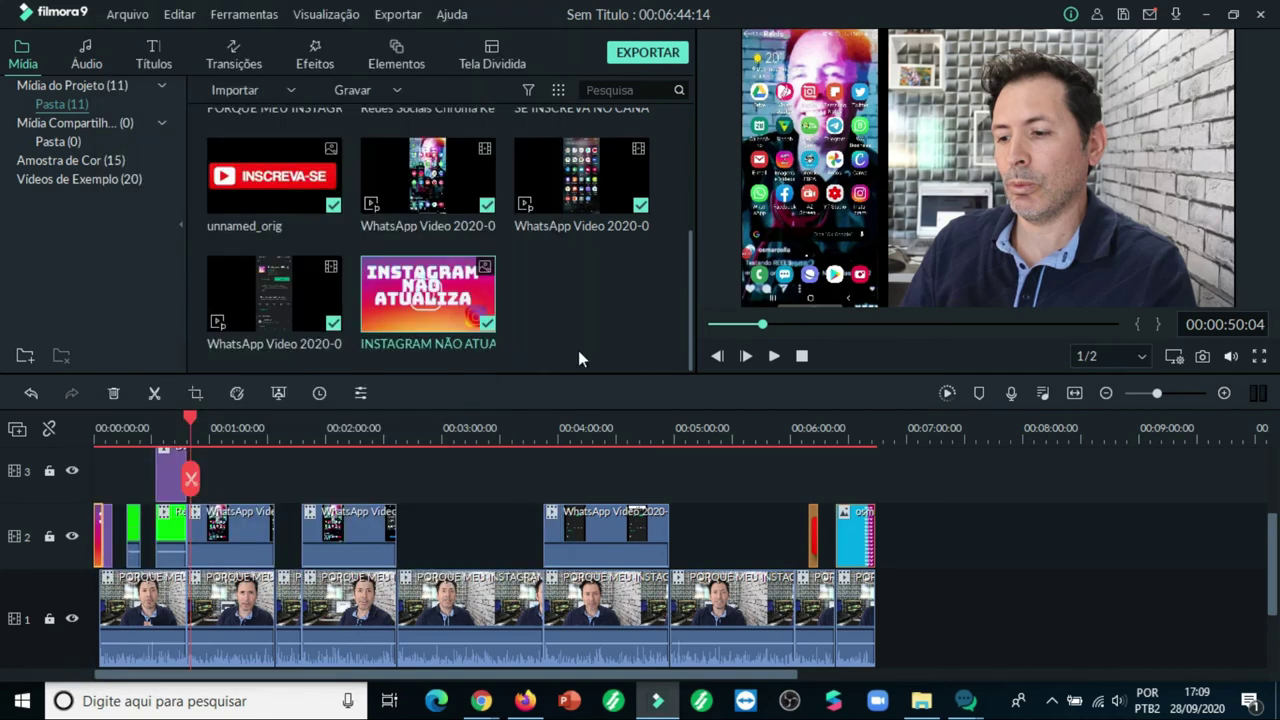
left_click(655, 283)
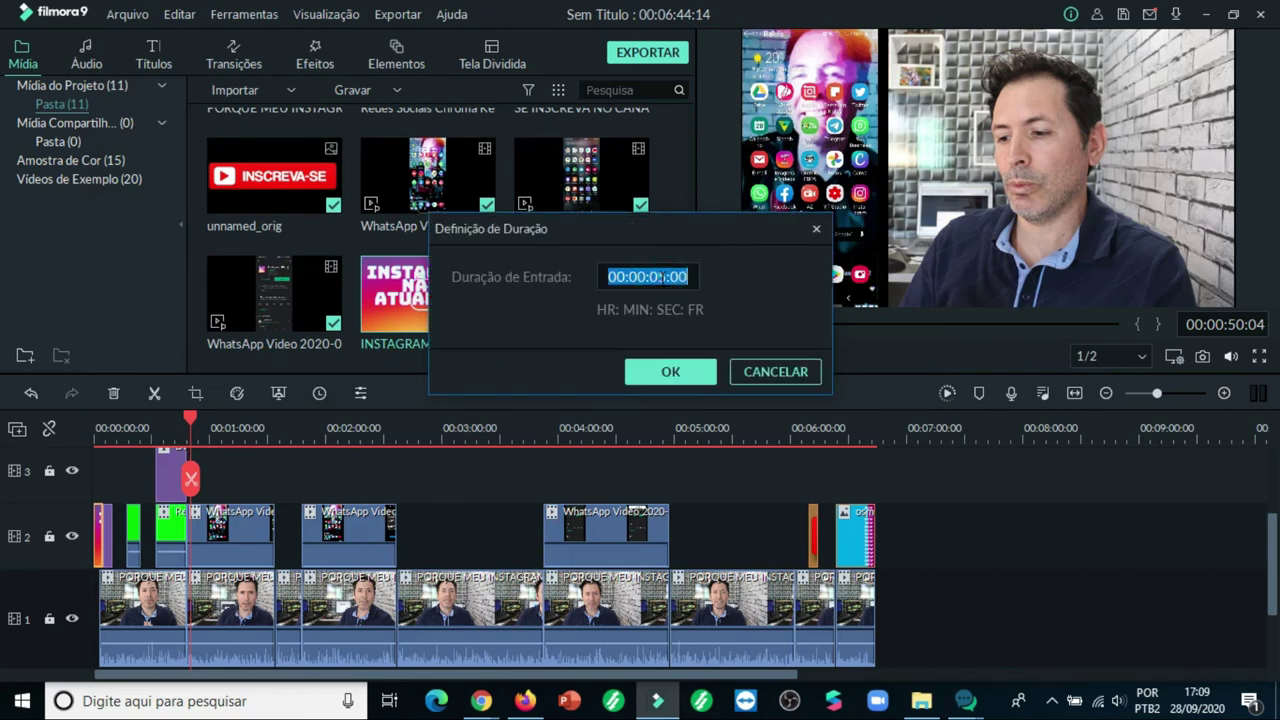
left_click(647, 277)
key("BackSpace")
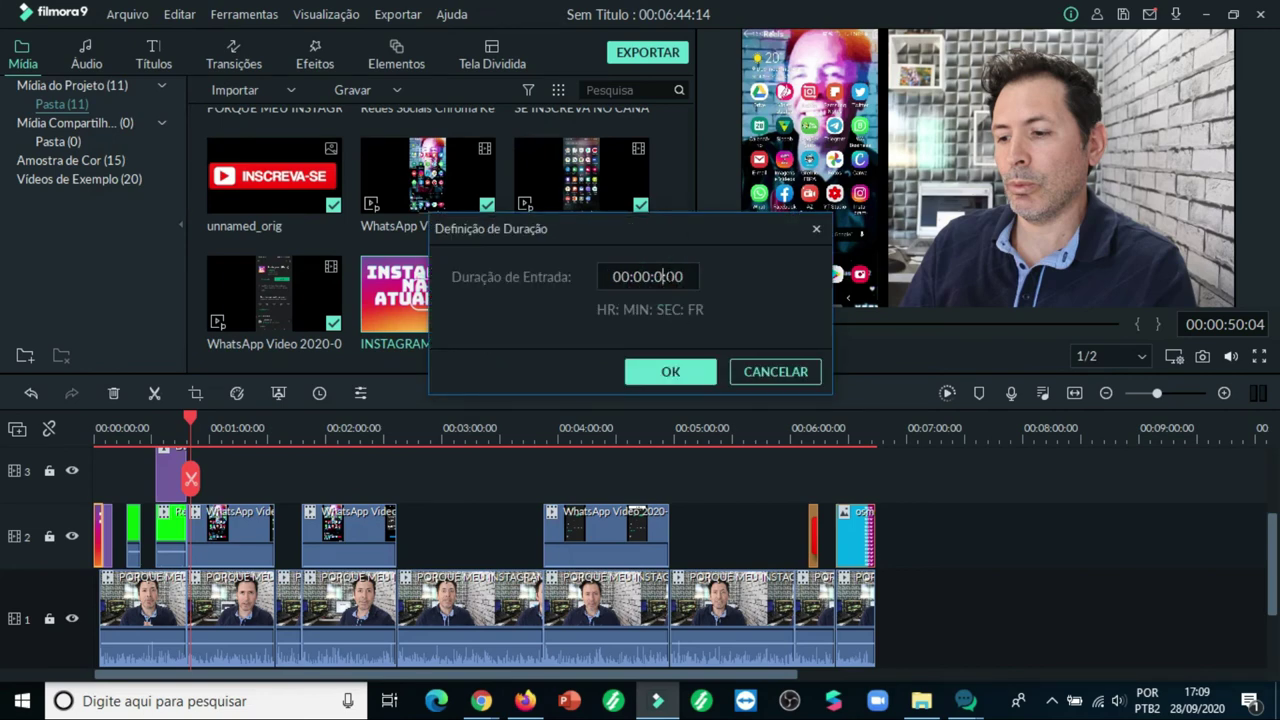
type("3")
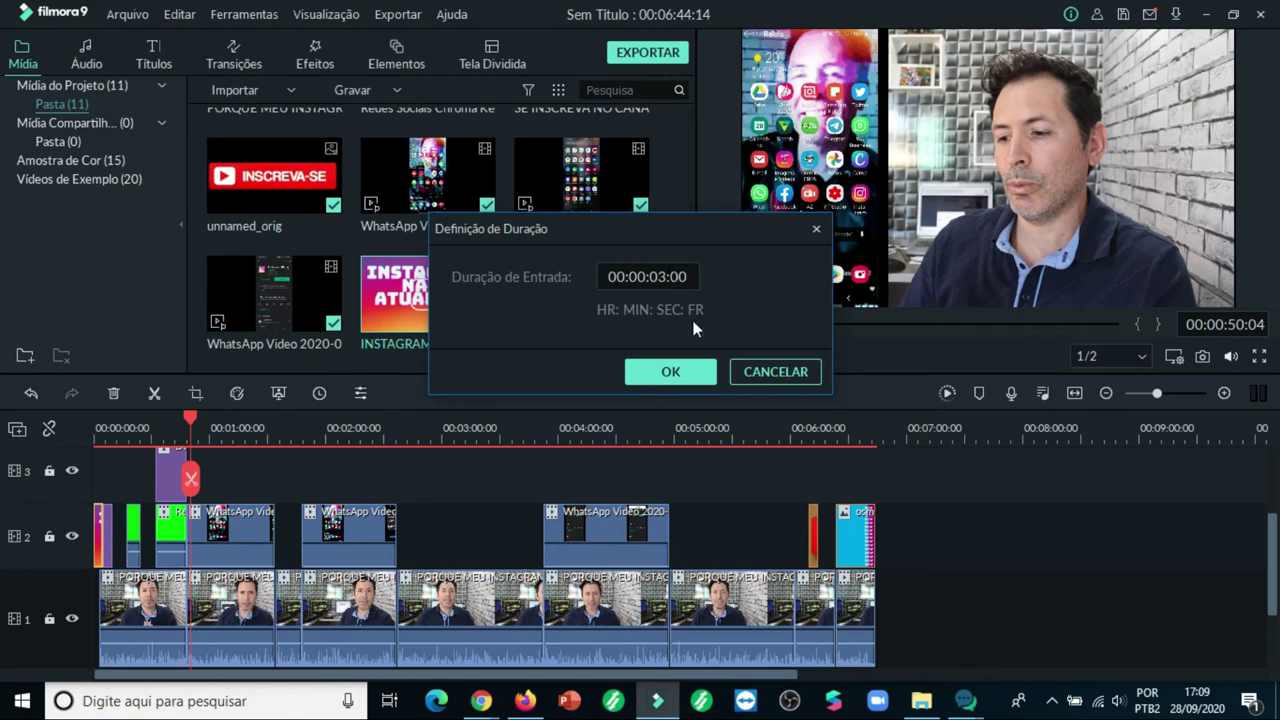
left_click(672, 372)
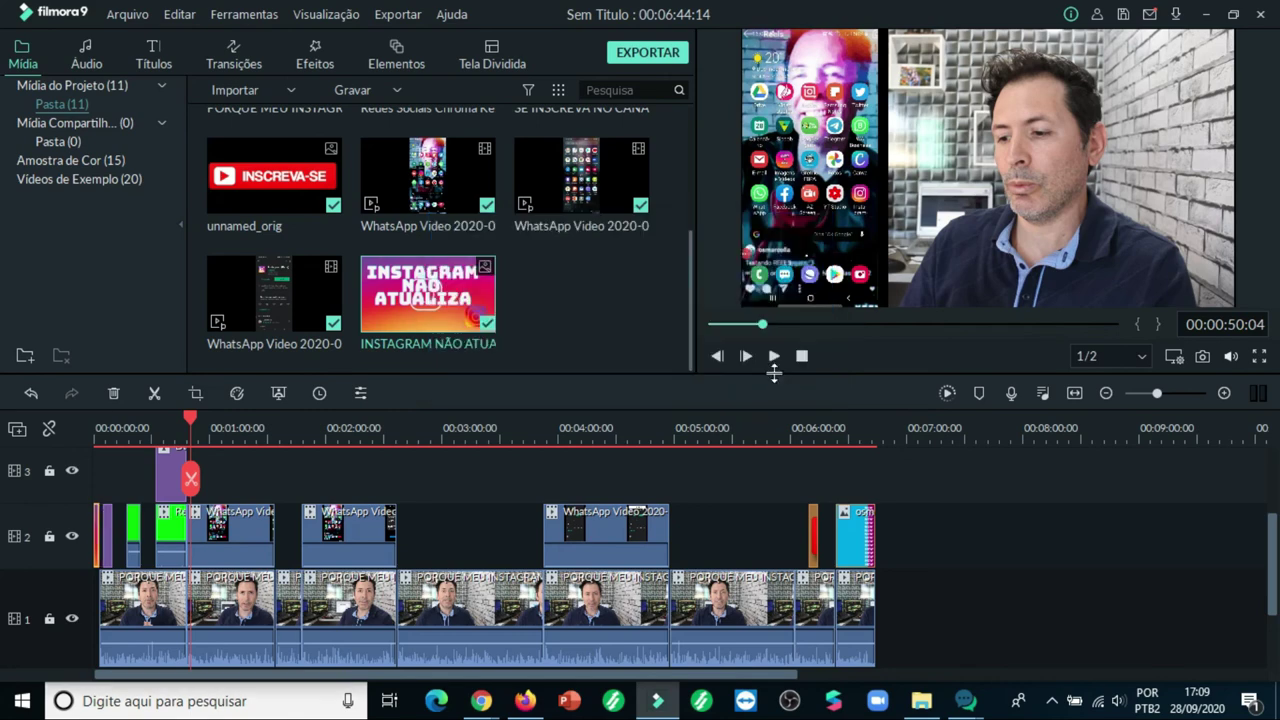
Step: Play back the beginning of the video to check the opening image and its change to the presenter footage
left_click(773, 357)
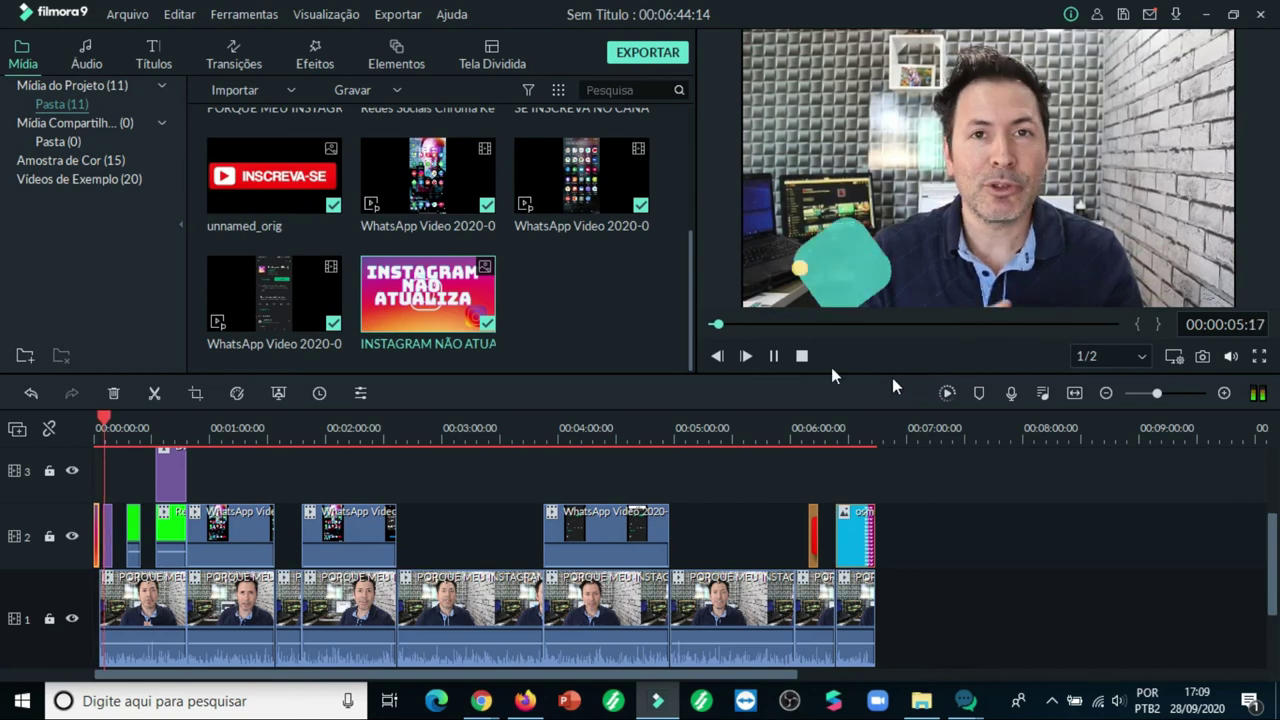
left_click(801, 356)
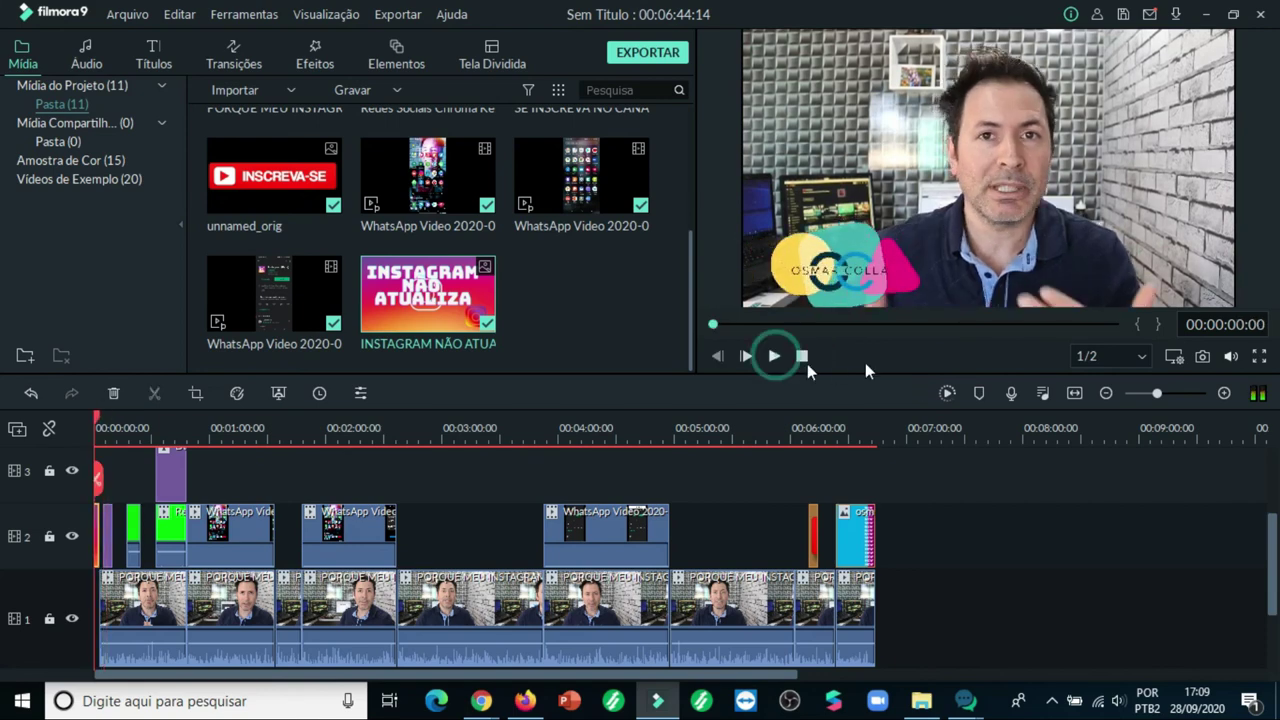
key("space")
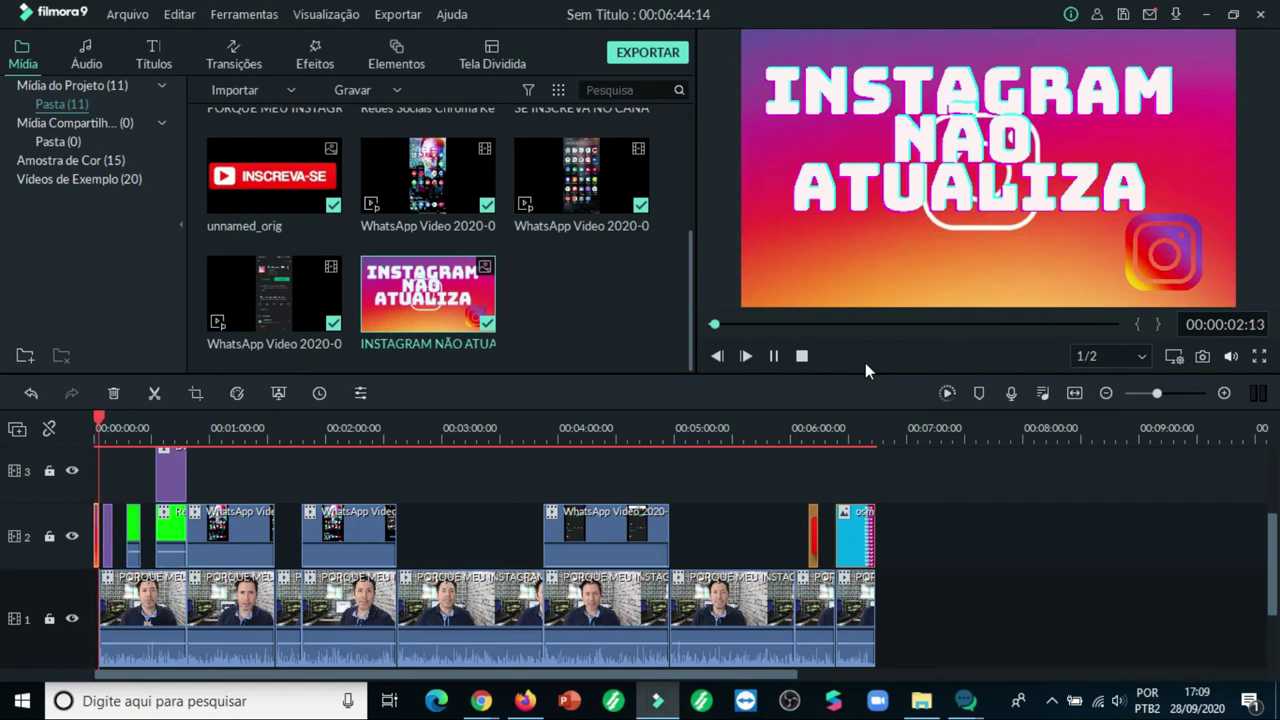
left_click(778, 358)
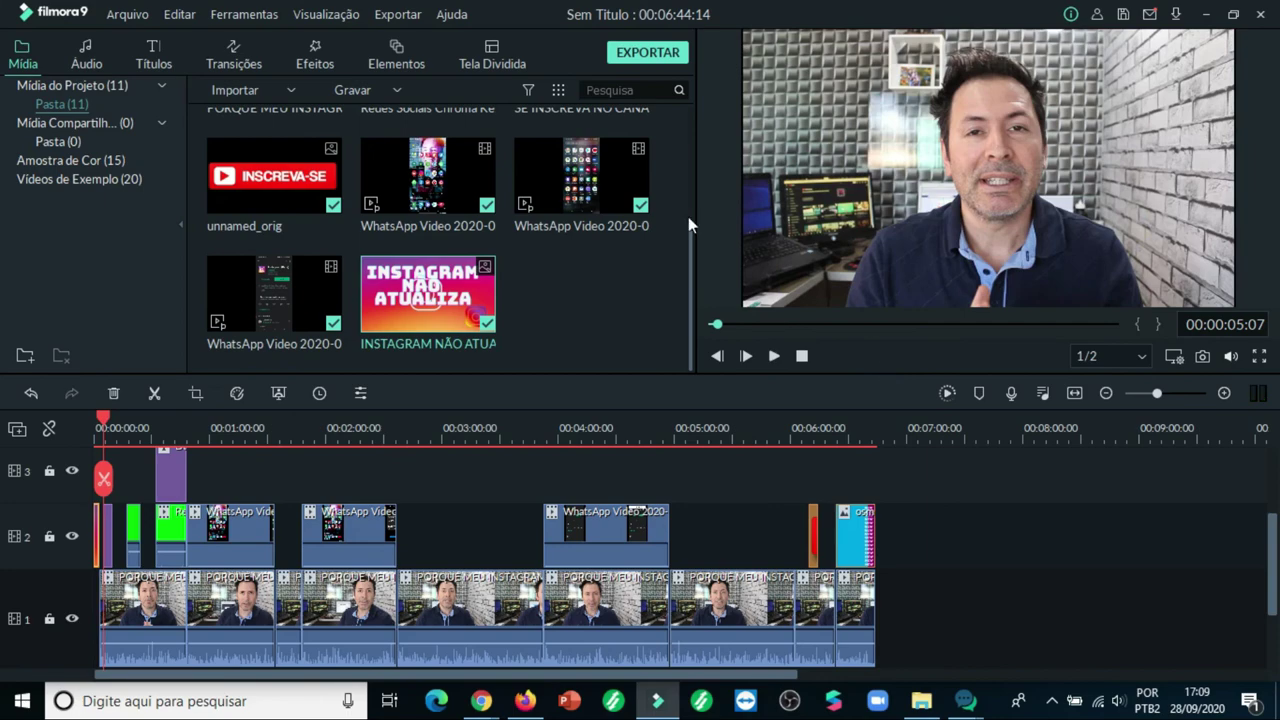